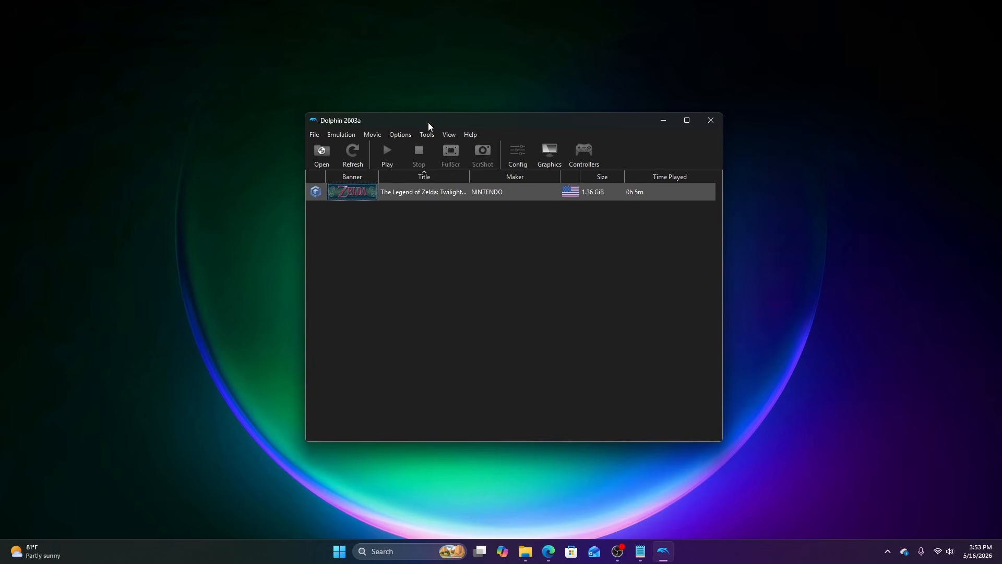
# Open the properties of the Twilight Princess game and start extracting the entire disc from its filesystem.
pyautogui.moveTo(428, 122); pyautogui.dragTo(440, 153)
pyautogui.rightClick(377, 223)
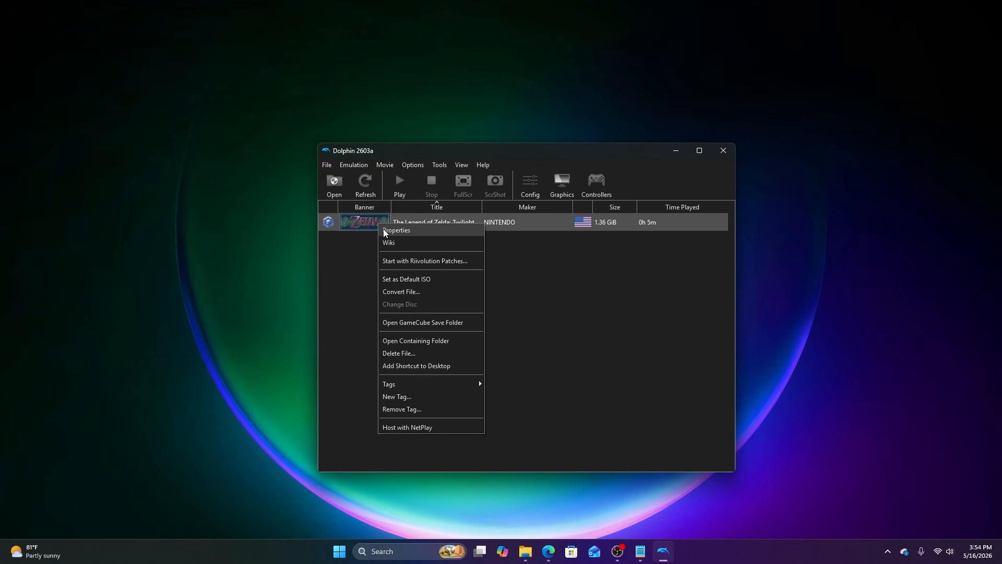
pyautogui.click(385, 231)
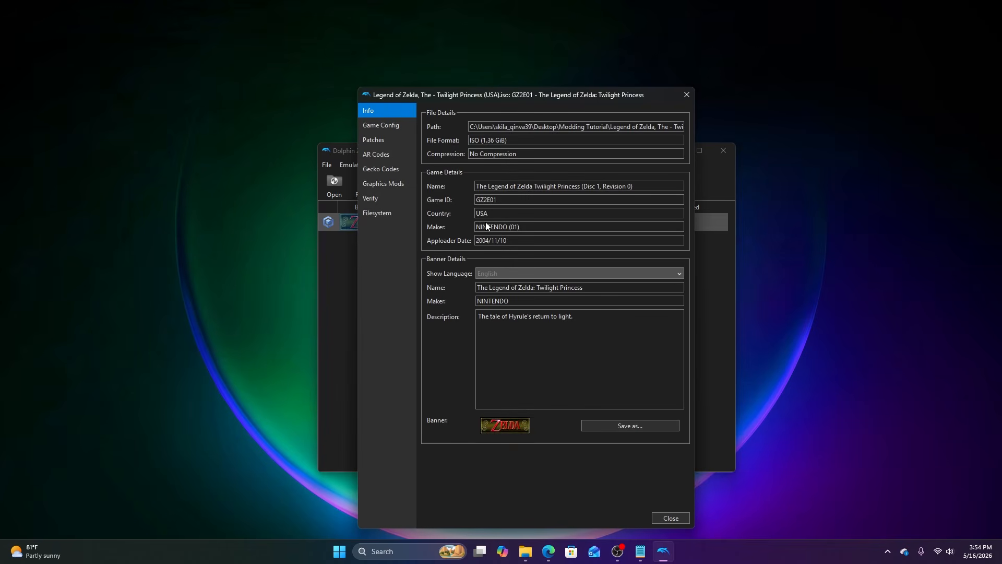
pyautogui.click(396, 215)
pyautogui.rightClick(471, 126)
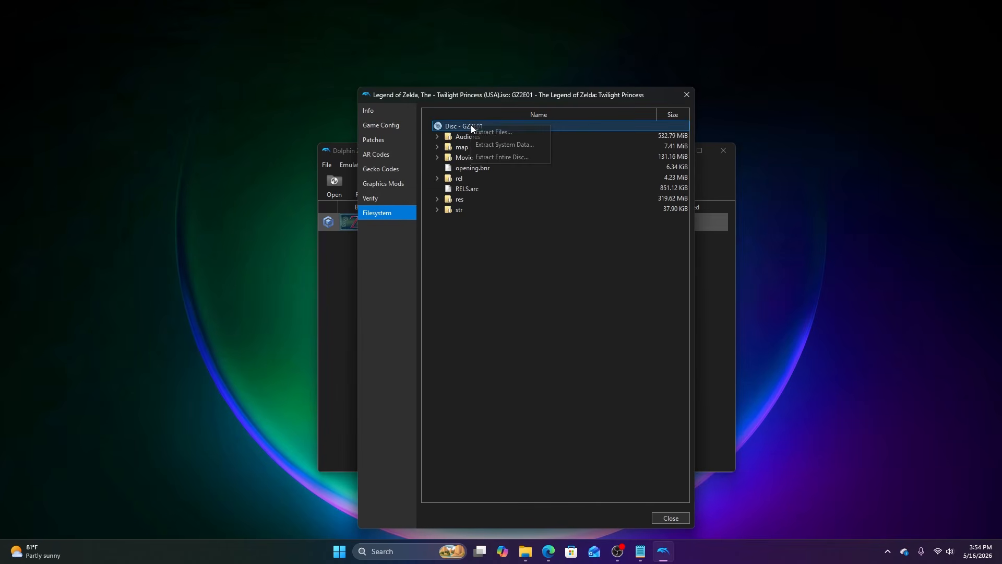
pyautogui.click(499, 158)
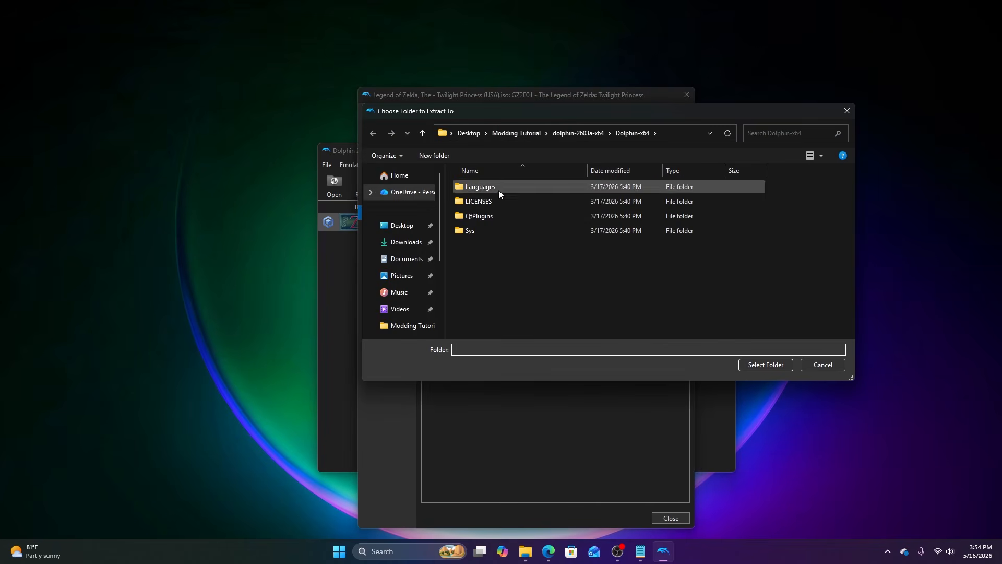
# Create a folder named "ISO Dumps" in Desktop > Modding Tutorial > Twilight-Princess-Gamecube-Toolbox-main and open it.
pyautogui.click(407, 223)
pyautogui.doubleClick(485, 187)
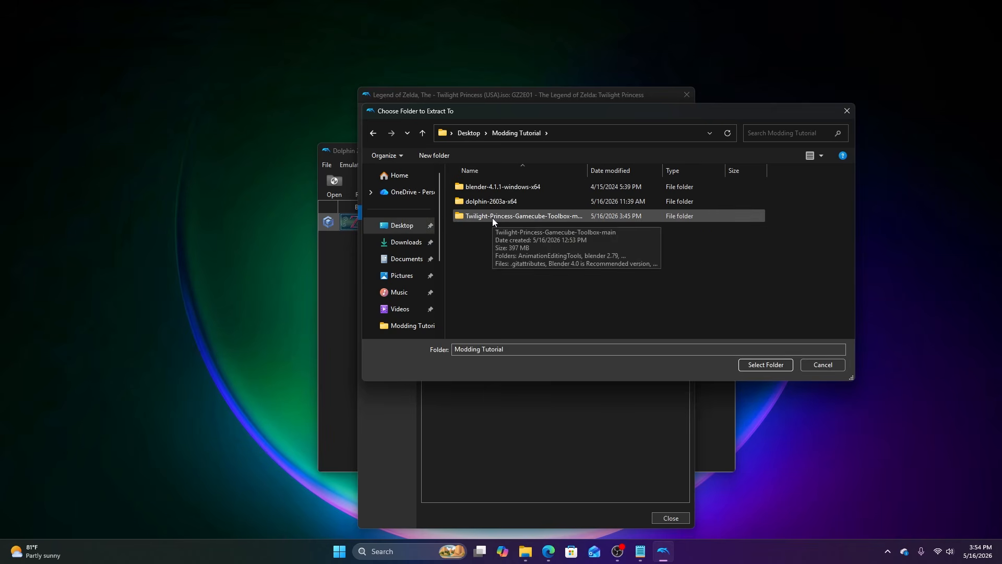
pyautogui.doubleClick(493, 217)
pyautogui.rightClick(498, 297)
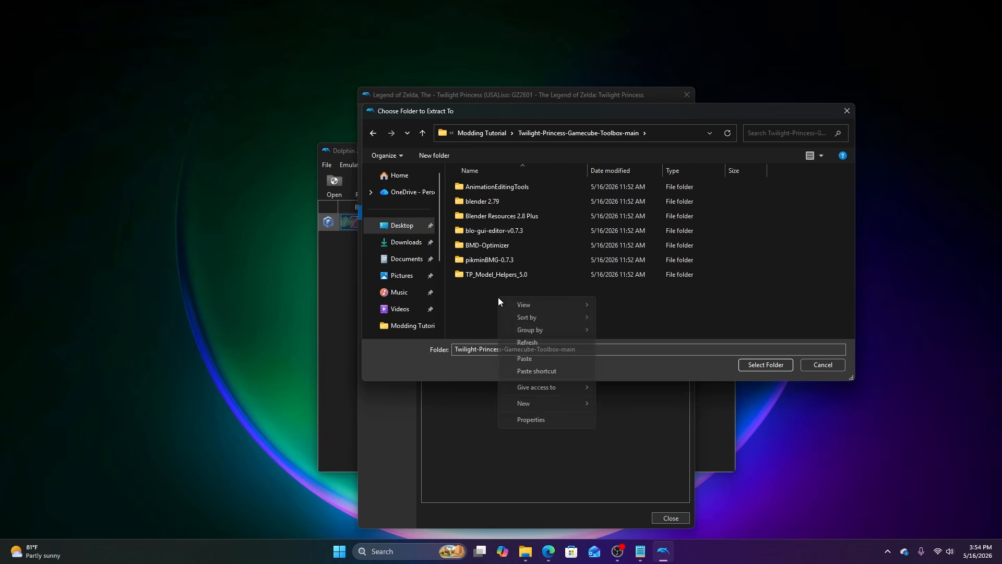
pyautogui.moveTo(554, 405)
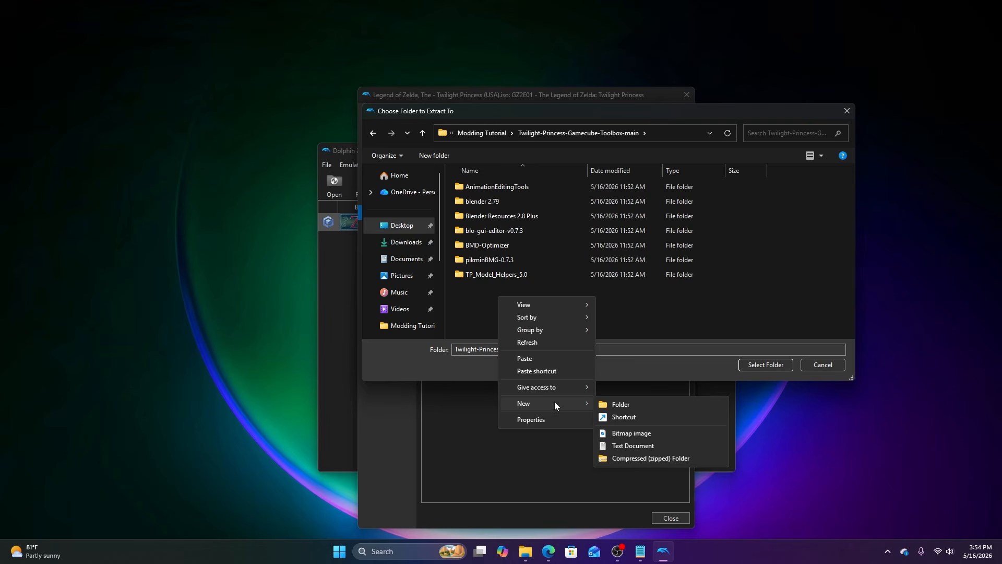
pyautogui.click(615, 401)
pyautogui.write('ISO ')
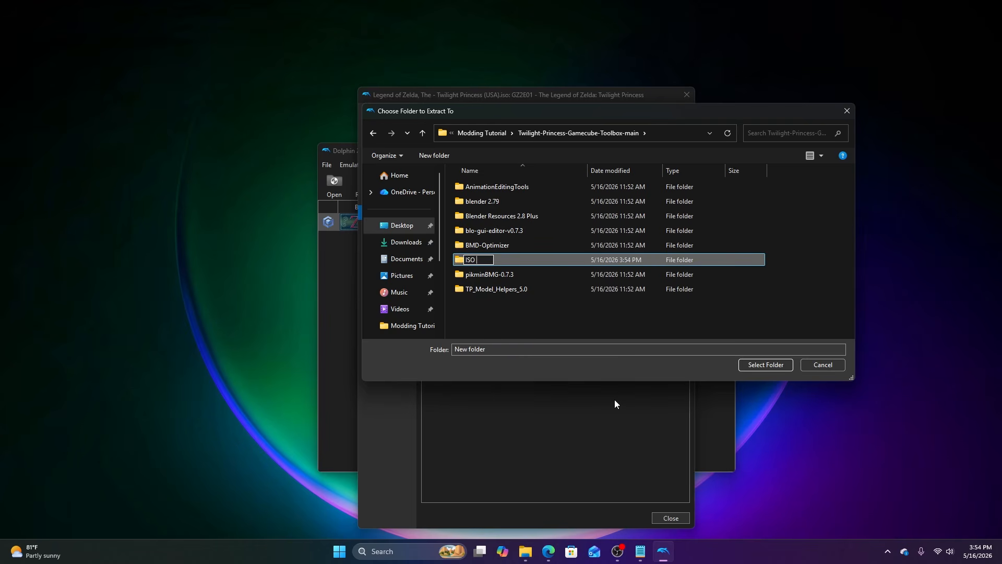
pyautogui.write('Dumps')
pyautogui.press('Return')
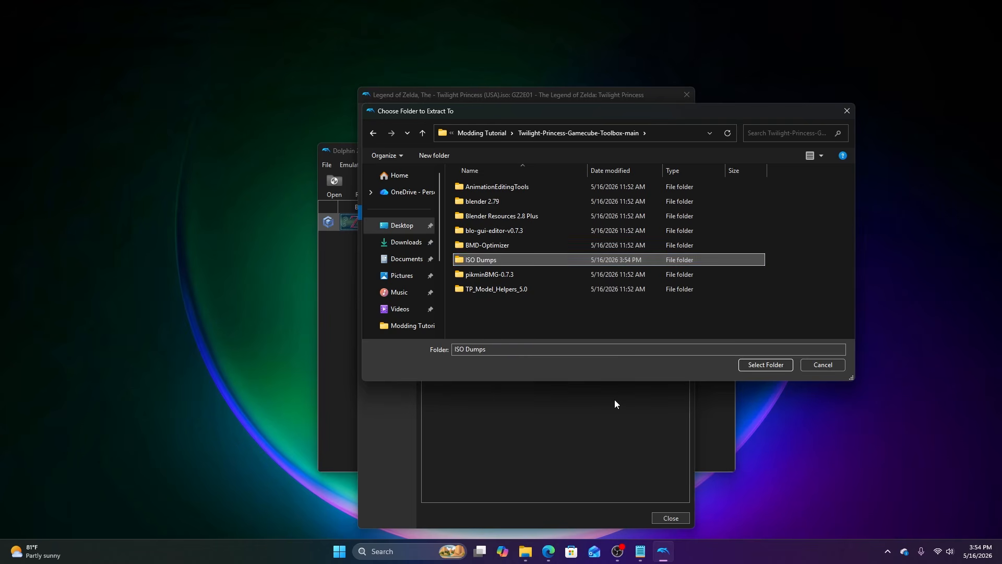
pyautogui.press('Return')
# Create a folder named "Modding" inside ISO Dumps.
pyautogui.rightClick(599, 243)
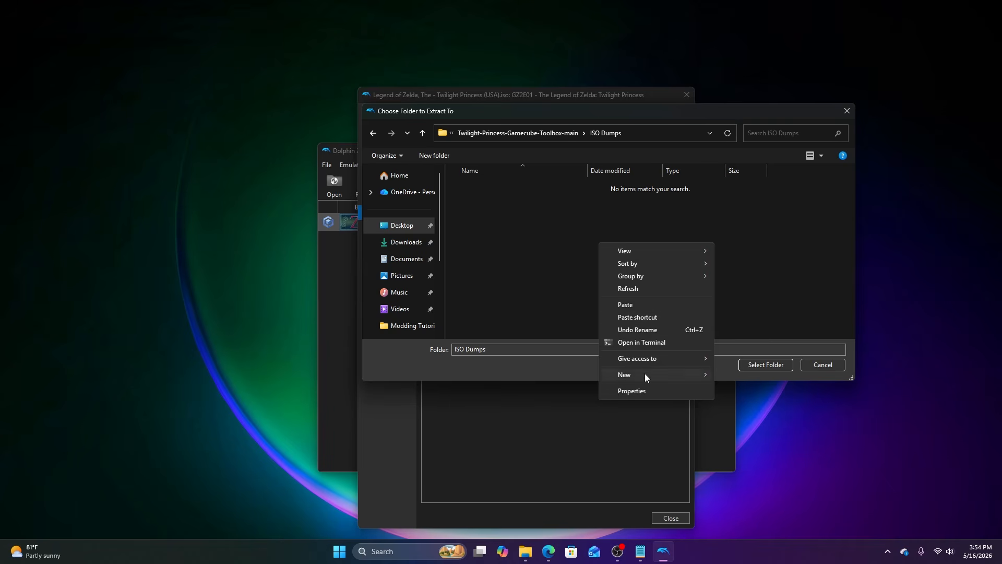
pyautogui.moveTo(645, 373)
pyautogui.click(723, 375)
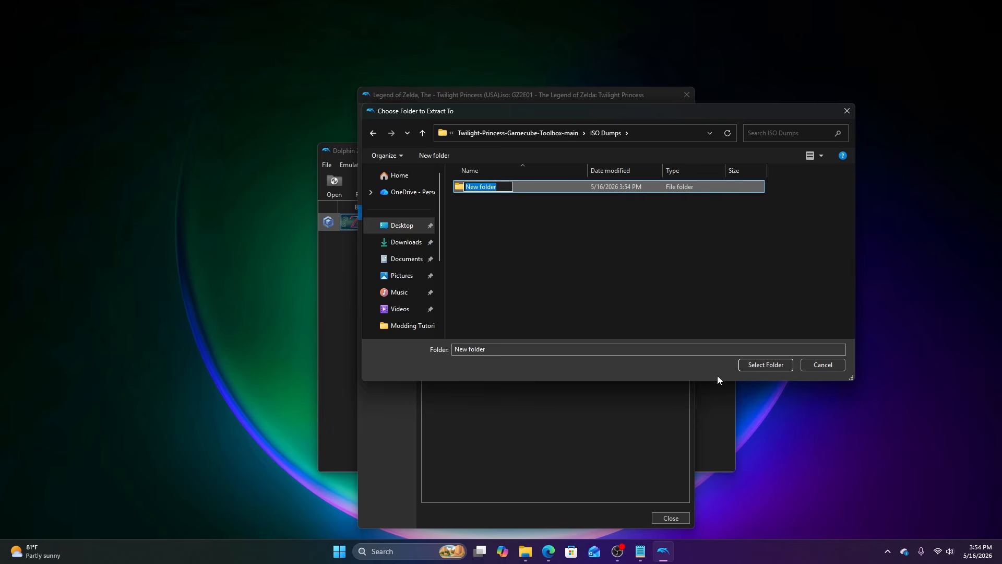
pyautogui.write('Modding')
pyautogui.press('Return')
# Create a second folder named "Backups" inside ISO Dumps.
pyautogui.rightClick(640, 261)
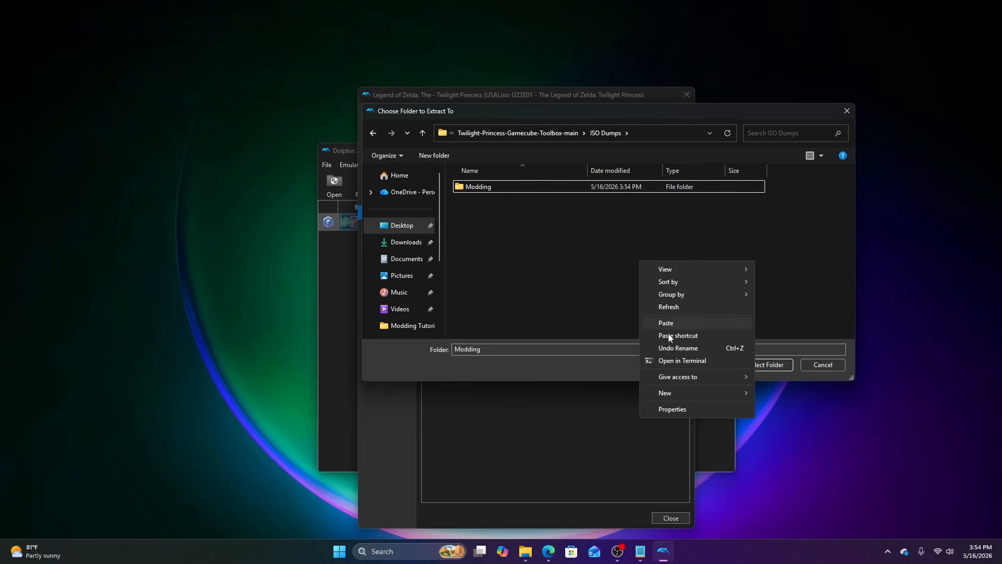
pyautogui.moveTo(673, 392)
pyautogui.click(759, 393)
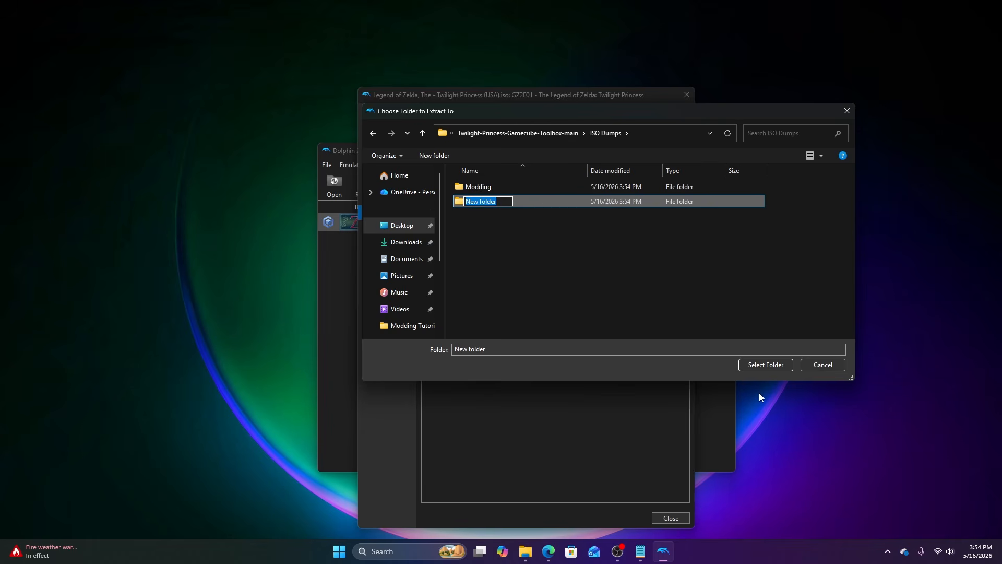
pyautogui.write('Backups')
pyautogui.press('Return')
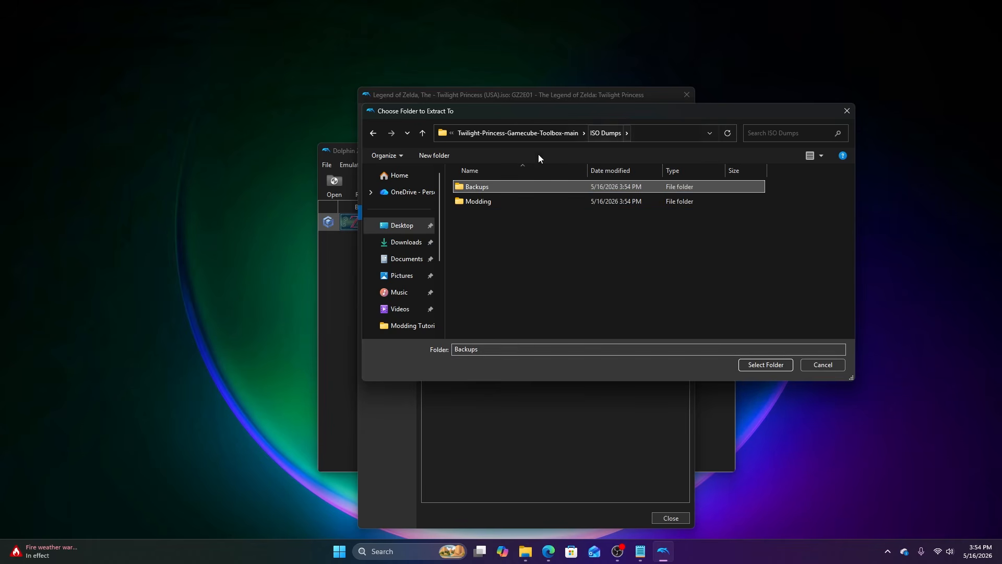
# Extract the entire disc into the Modding folder and close the game's properties.
pyautogui.doubleClick(505, 201)
pyautogui.click(767, 364)
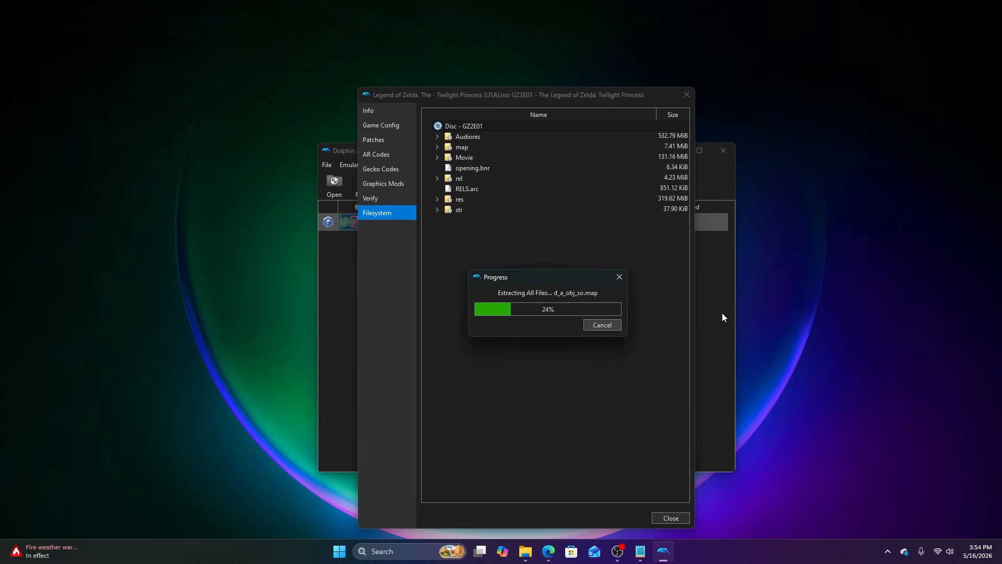
pyautogui.click(686, 95)
# Test the extracted game by booting main.dol from the sys folder in Modding, and stop the emulation.
pyautogui.click(331, 185)
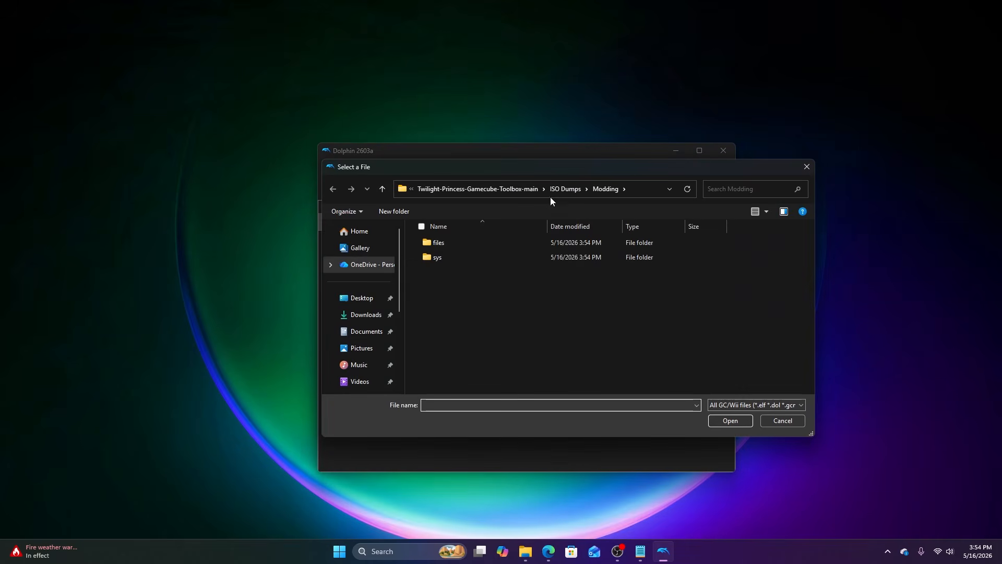
pyautogui.doubleClick(450, 257)
pyautogui.doubleClick(456, 285)
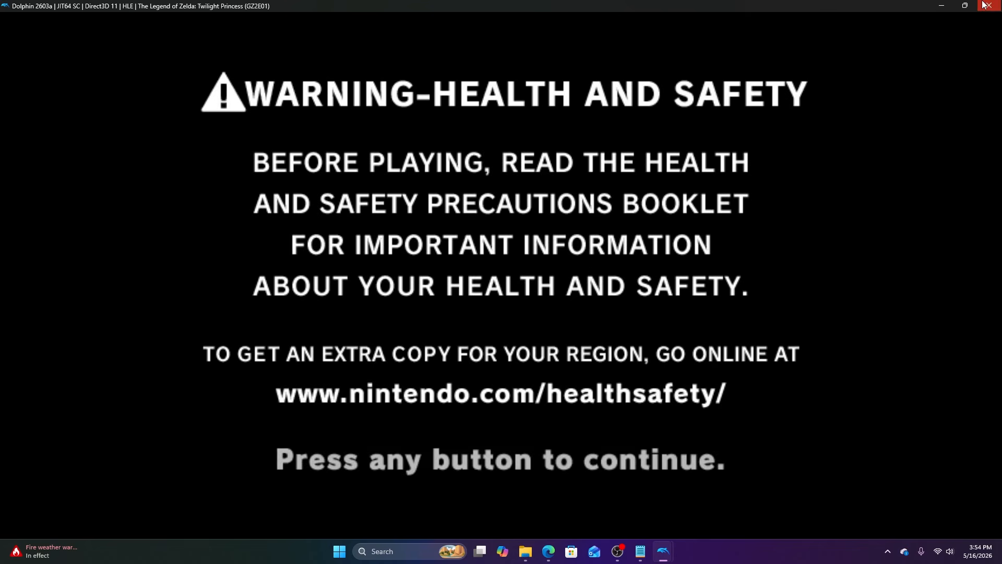
pyautogui.press('Escape')
pyautogui.click(516, 282)
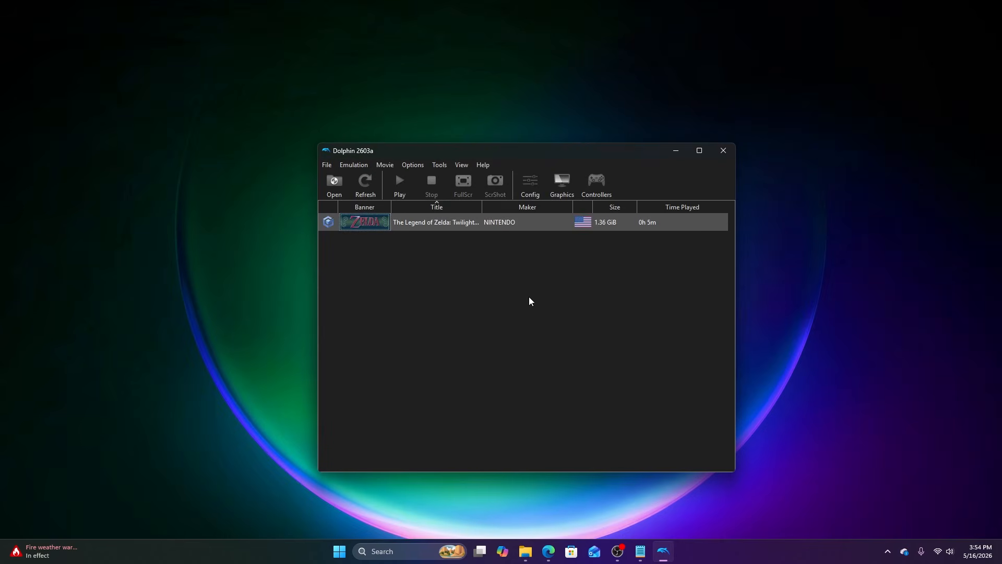
# Switch to File Explorer and launch GameCube File Tools from Desktop > Modding Tutorial > Twilight-Princess-Gamecube-Toolbox-main.
pyautogui.click(526, 548)
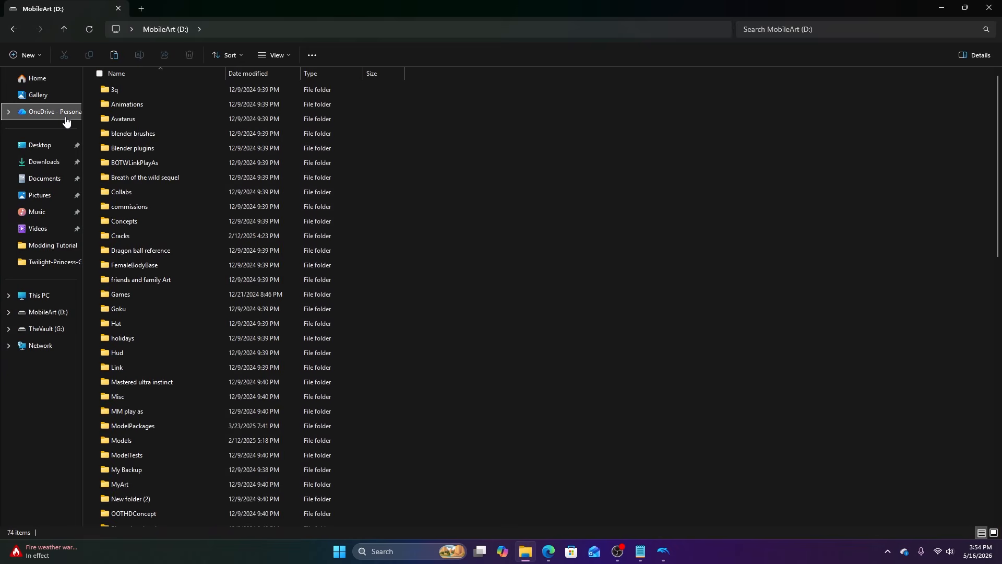
pyautogui.click(66, 118)
pyautogui.click(39, 145)
pyautogui.doubleClick(112, 92)
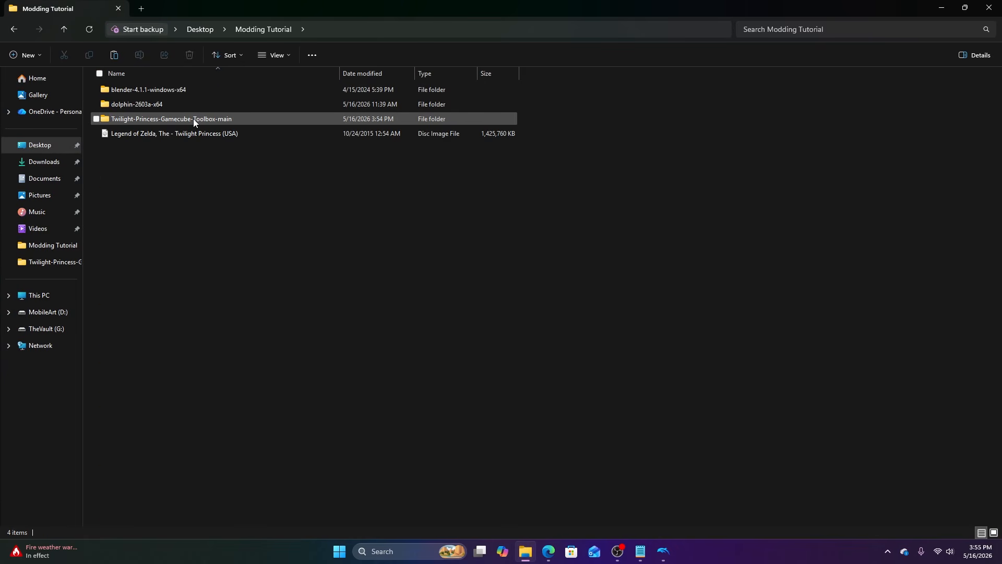
pyautogui.click(162, 119)
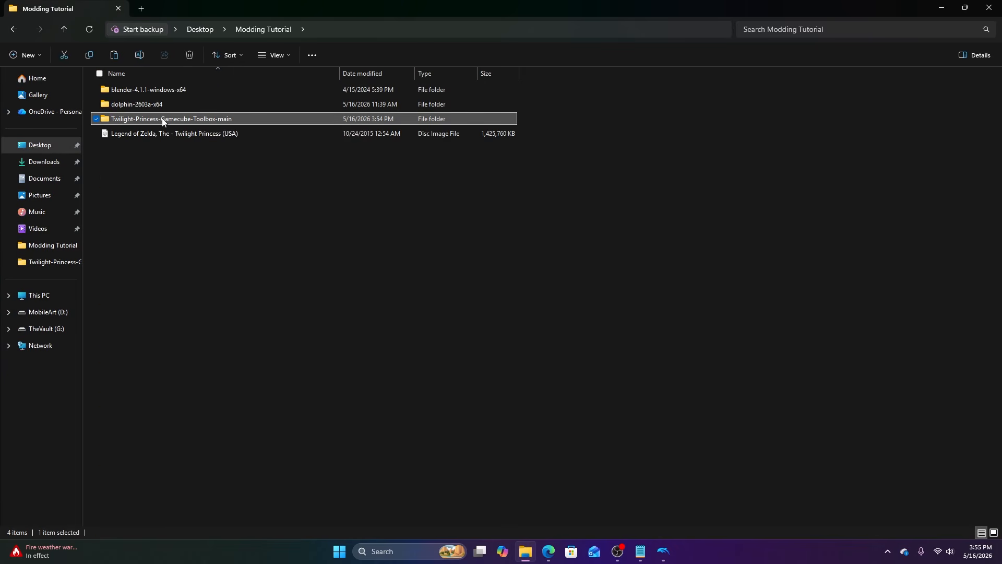
pyautogui.doubleClick(162, 118)
pyautogui.doubleClick(144, 236)
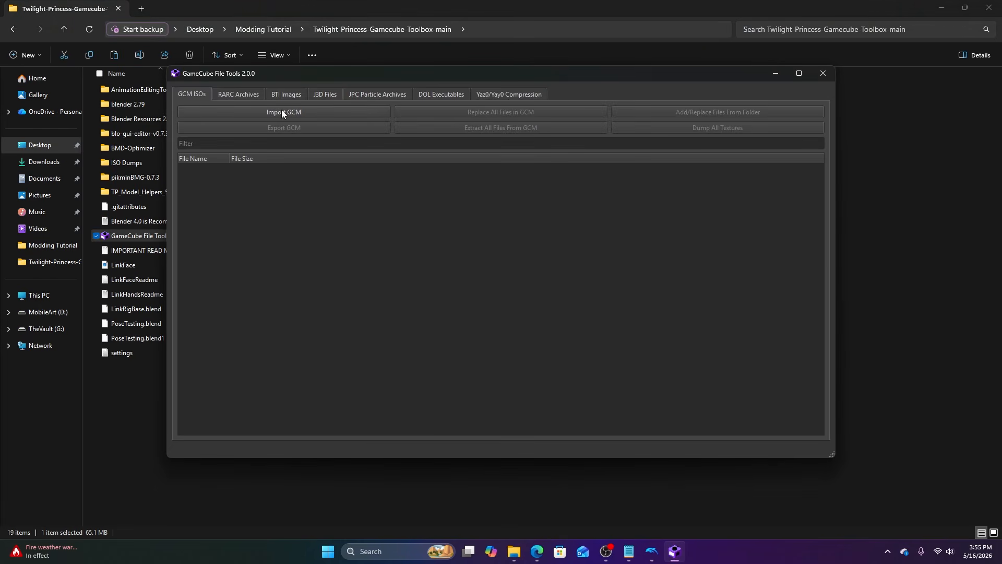
# Import the Legend of Zelda Twilight Princess (USA) disc image as a GCM.
pyautogui.click(298, 114)
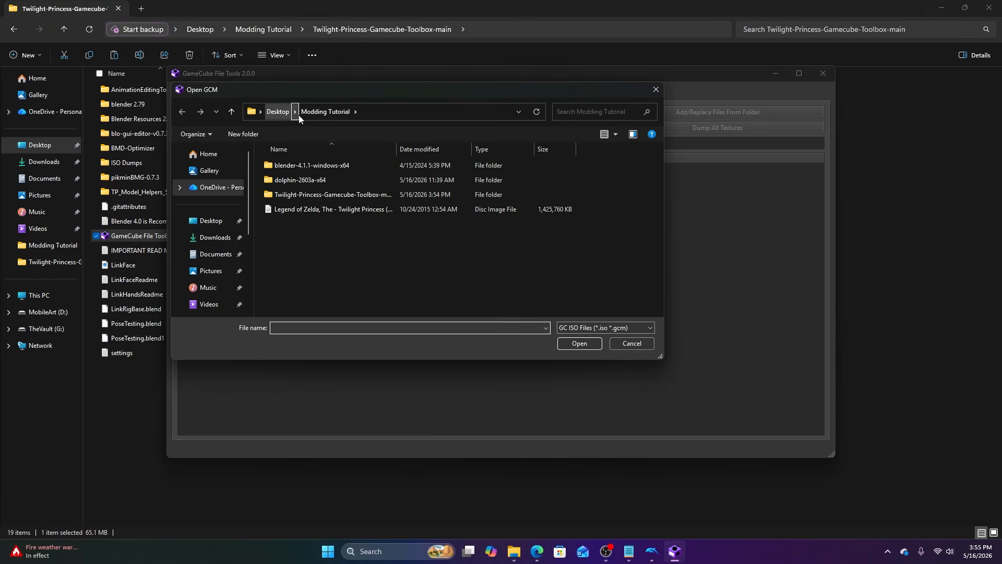
pyautogui.click(337, 209)
pyautogui.click(580, 343)
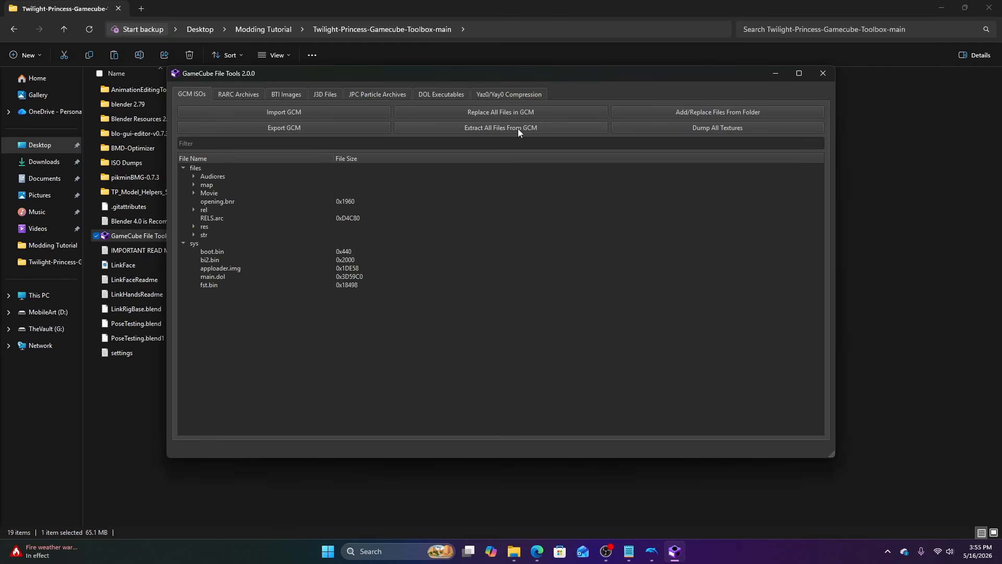
# Extract all files from the GCM into the Backups folder in Twilight-Princess-Gamecube-Toolbox-main > ISO Dumps.
pyautogui.click(518, 128)
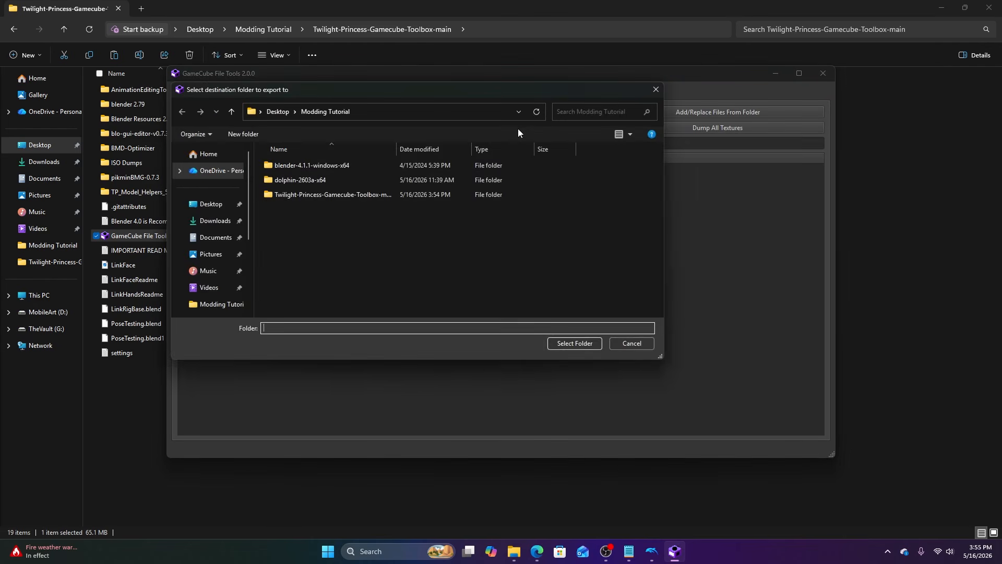
pyautogui.moveTo(396, 89); pyautogui.dragTo(481, 104)
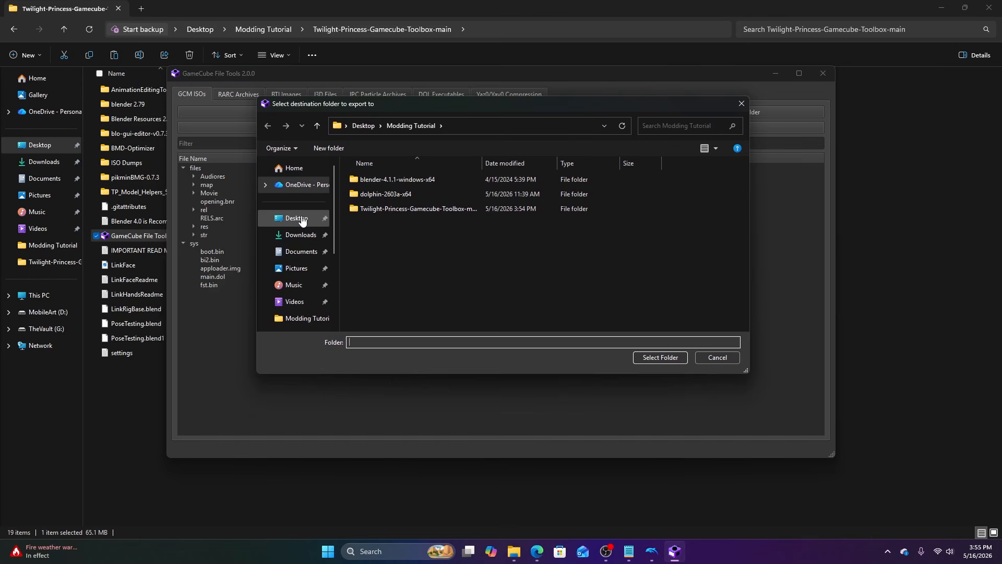
pyautogui.click(297, 218)
pyautogui.doubleClick(383, 179)
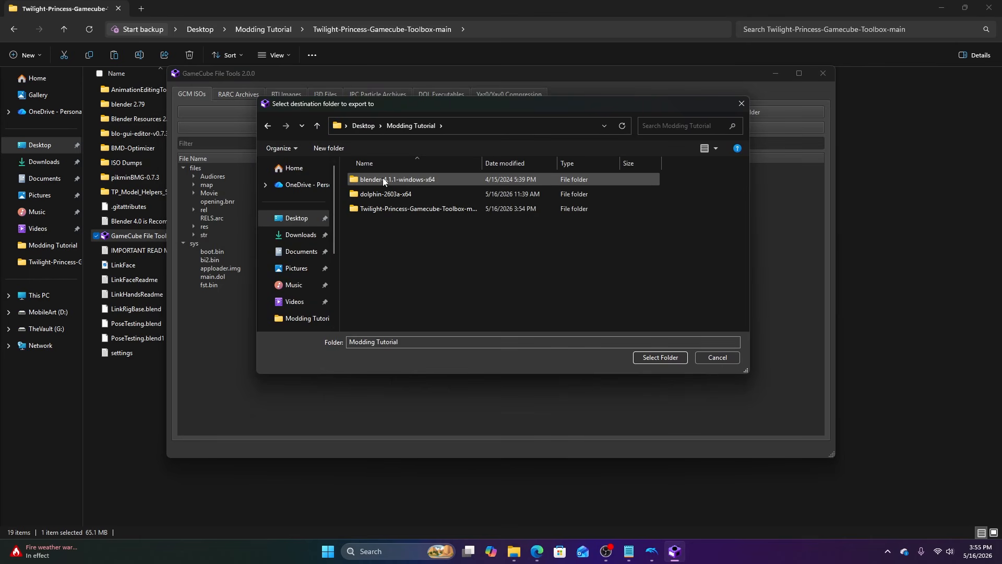
pyautogui.doubleClick(421, 207)
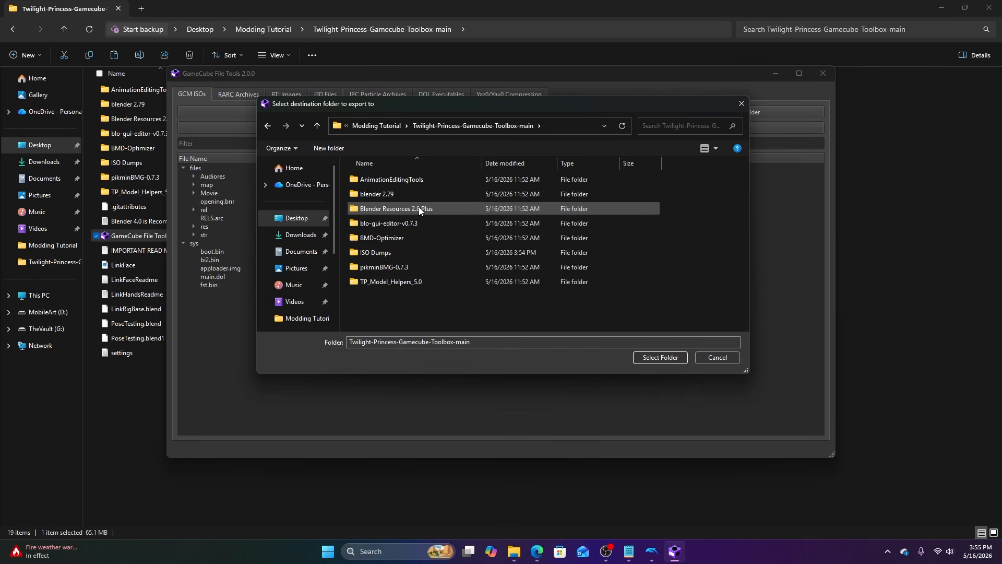
pyautogui.doubleClick(380, 252)
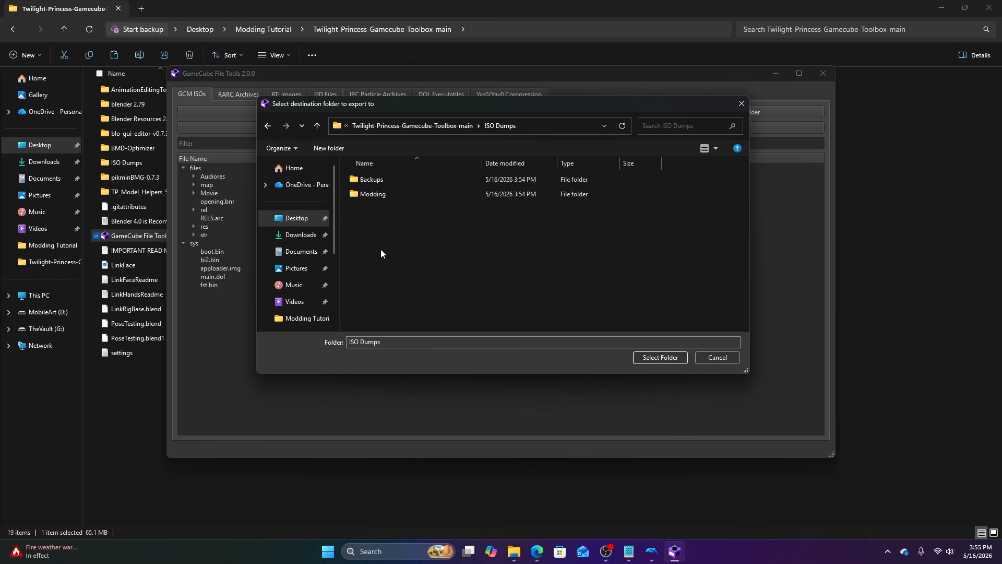
pyautogui.doubleClick(380, 182)
pyautogui.click(647, 358)
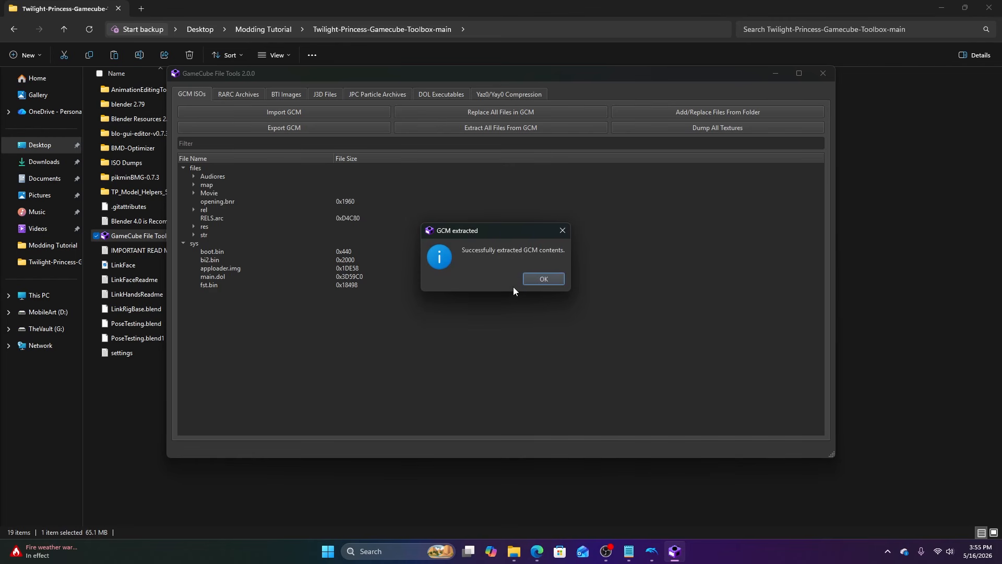
pyautogui.click(546, 279)
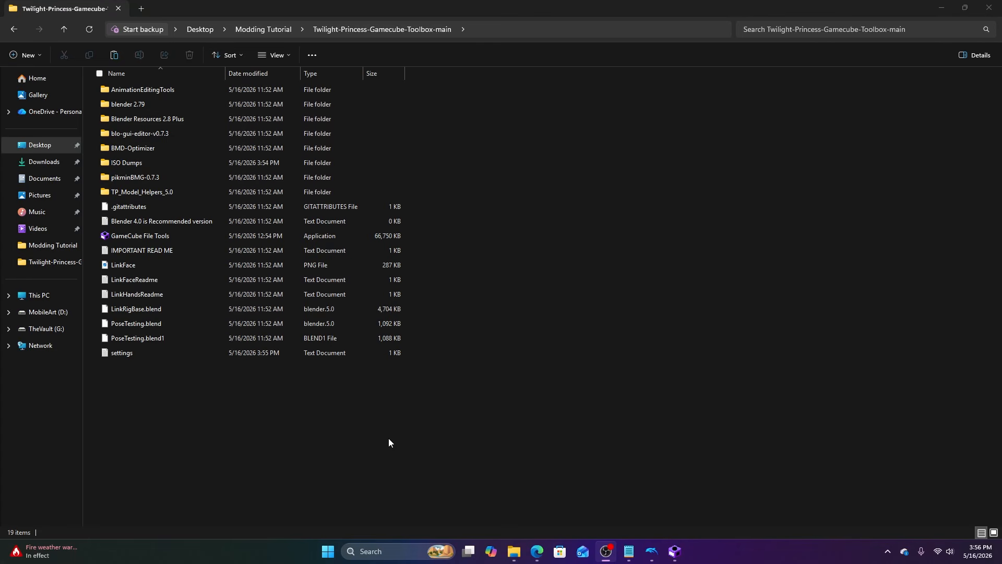
# Switch to The Ultimate TP Spreadsheet in the browser and open its Models sheet.
pyautogui.click(537, 552)
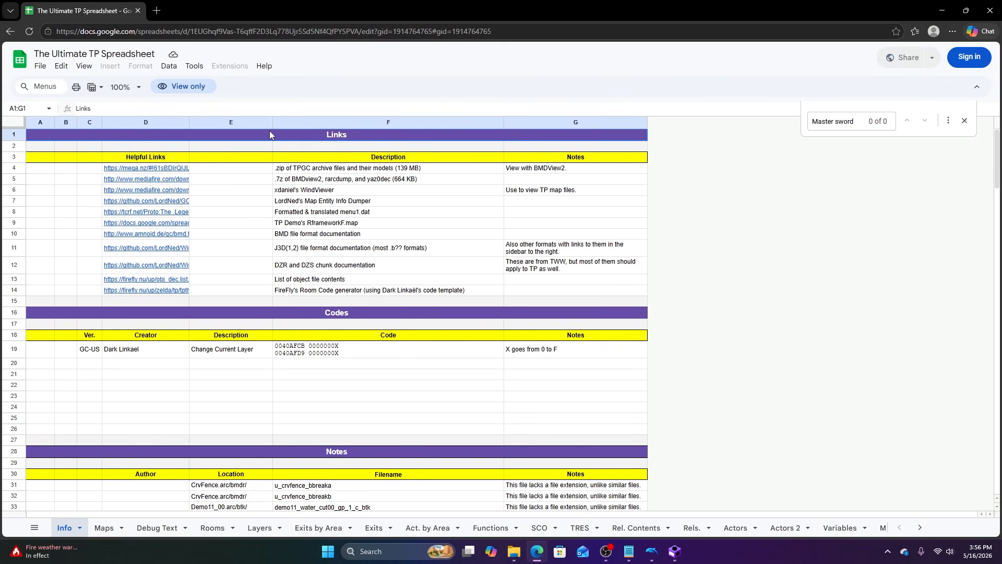
pyautogui.scroll(-2, 243, 291)
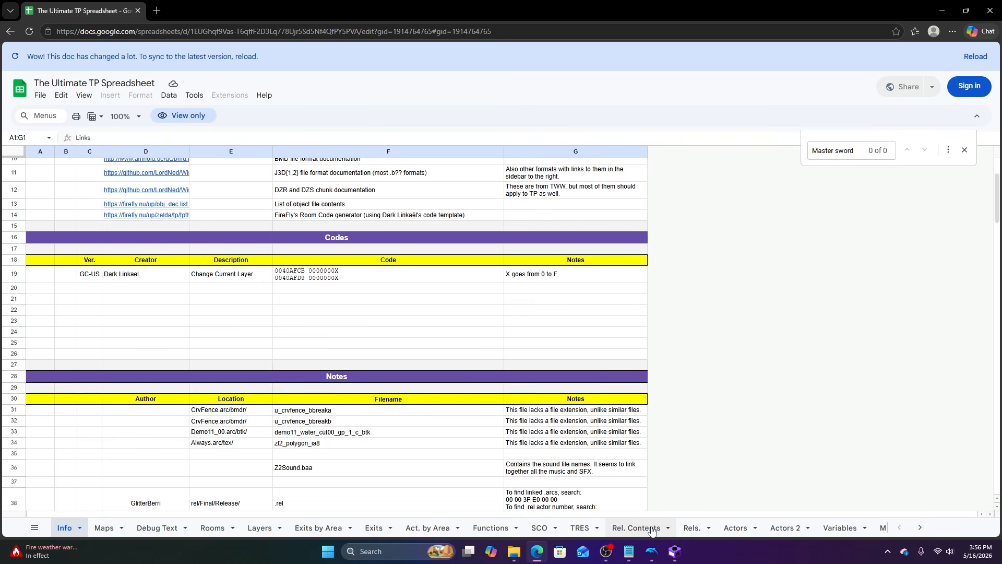
pyautogui.click(918, 533)
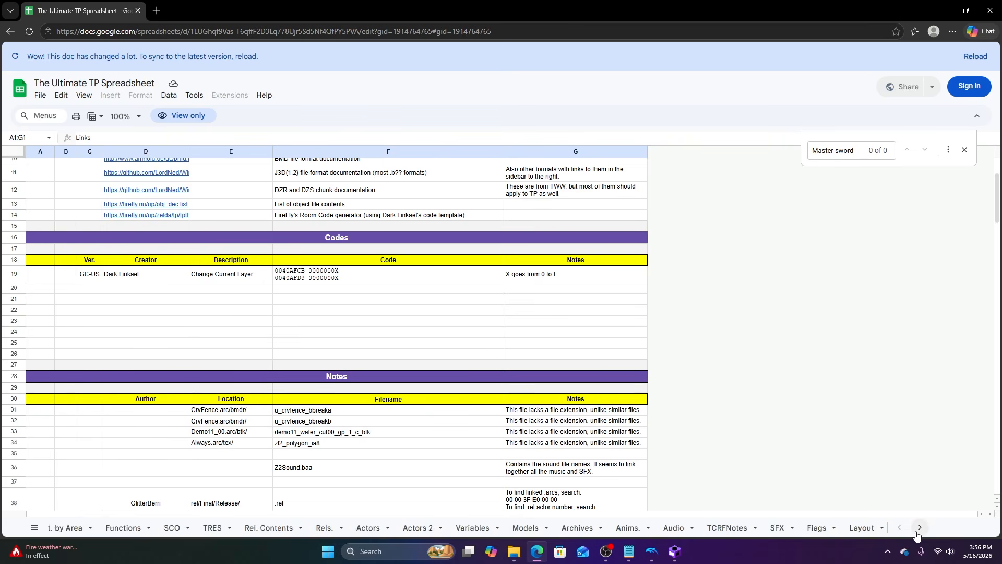
pyautogui.click(918, 529)
pyautogui.click(442, 527)
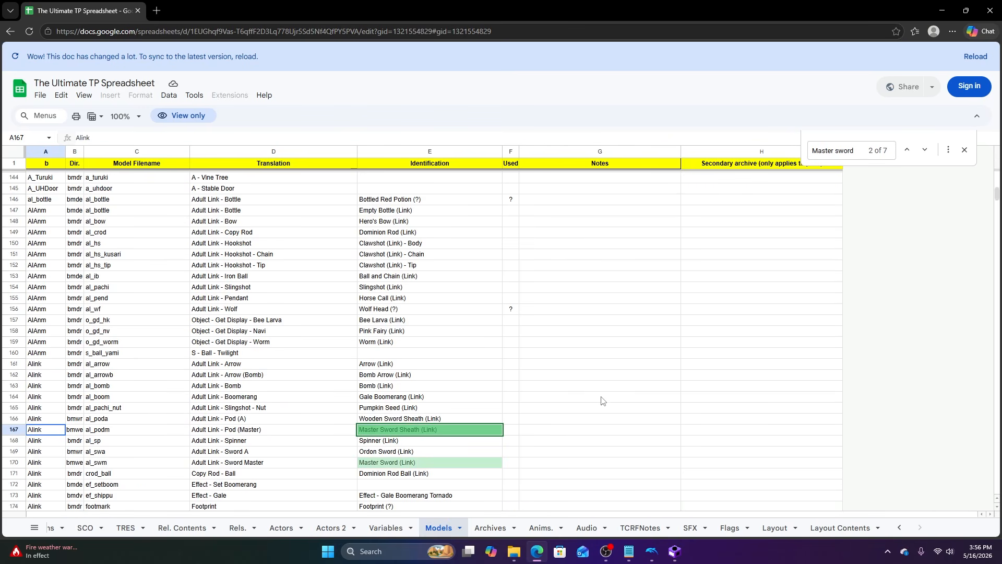
# Search the Models sheet for "master sword" and check which archive and model filename the Master Sword entries belong to.
pyautogui.click(609, 365)
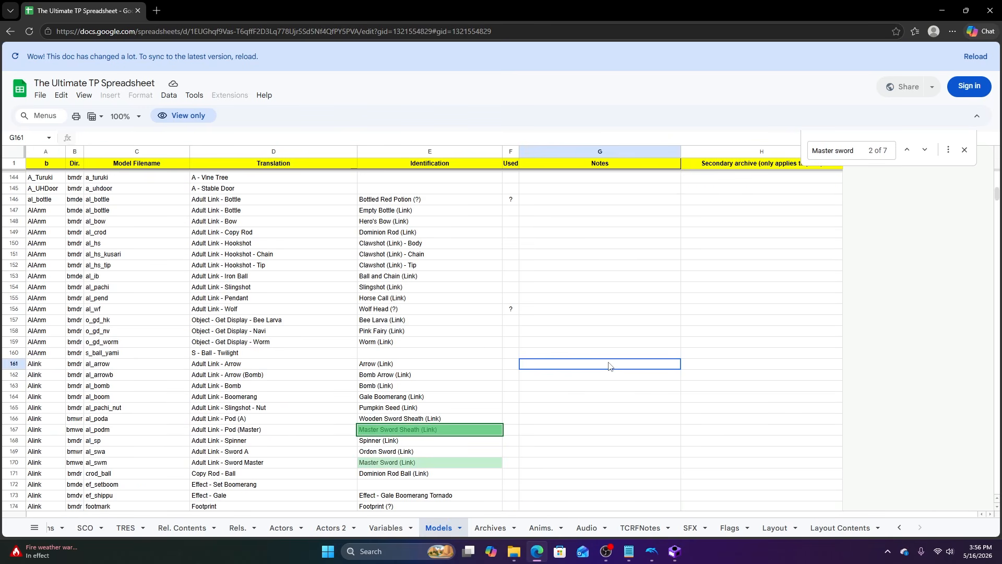
pyautogui.click(861, 151)
pyautogui.write('master s')
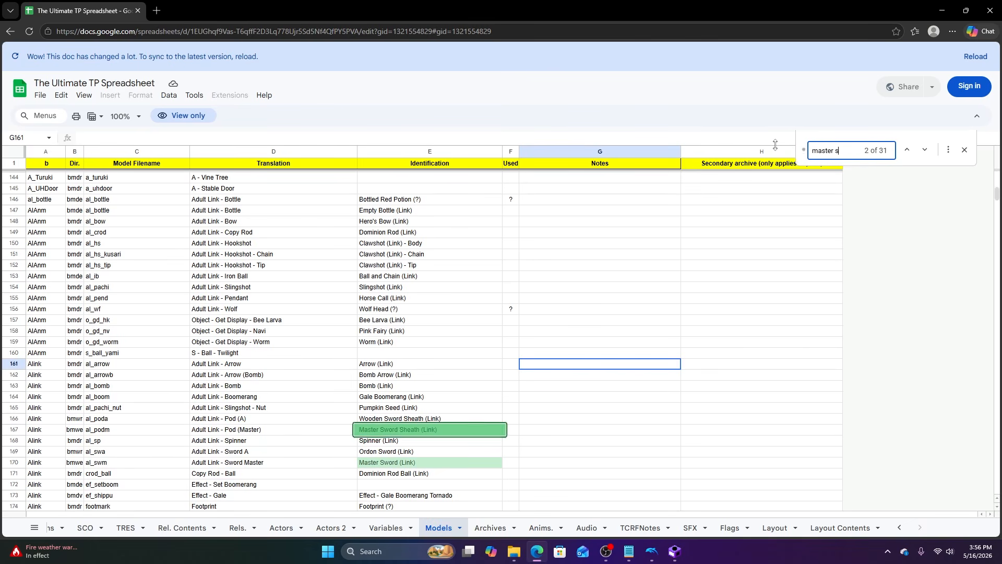
pyautogui.write('word')
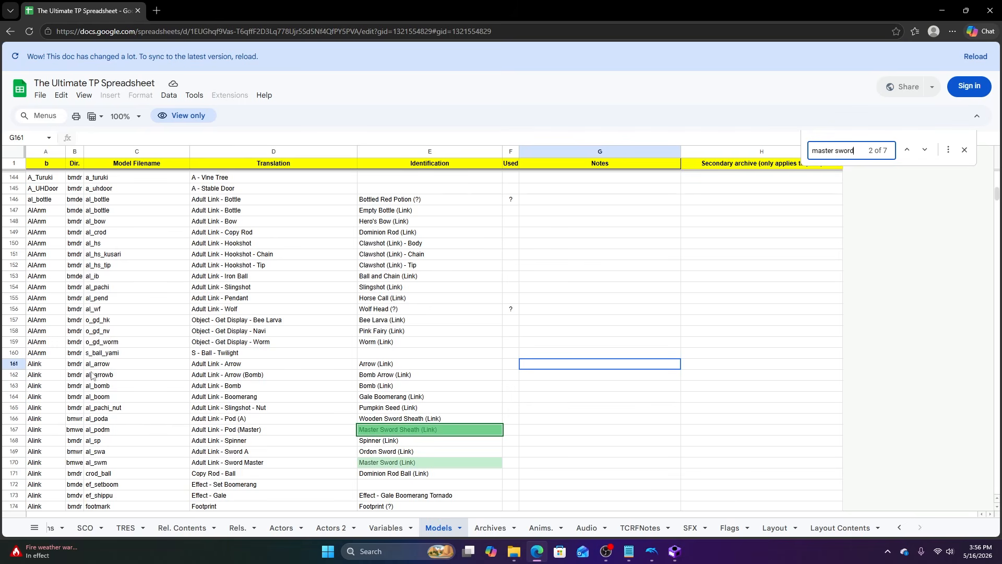
pyautogui.scroll(3, 112, 403)
pyautogui.scroll(-4, 78, 295)
pyautogui.click(58, 323)
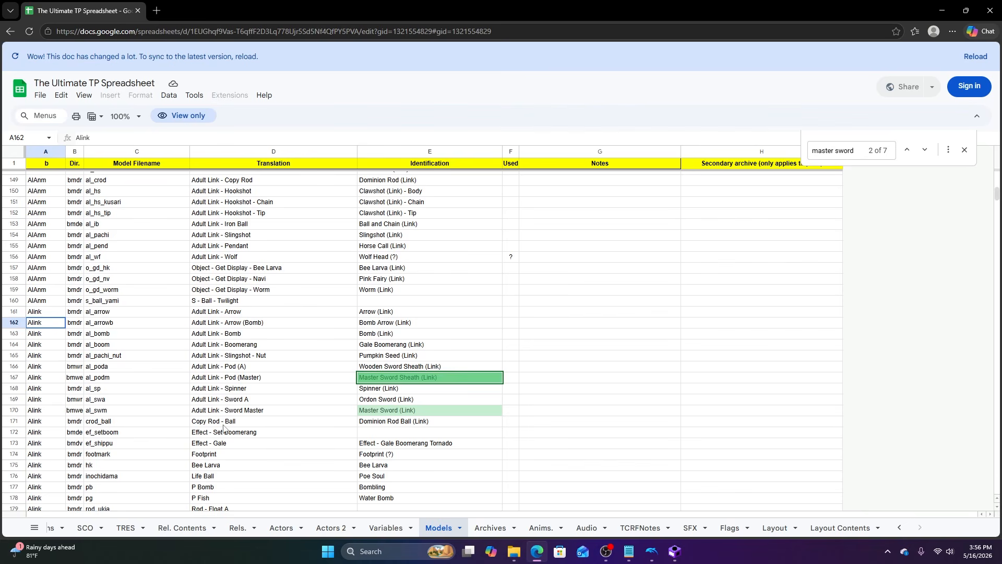
# Switch to File Explorer and open the folder ISO Dumps > Modding > files > res > Object.
pyautogui.click(514, 552)
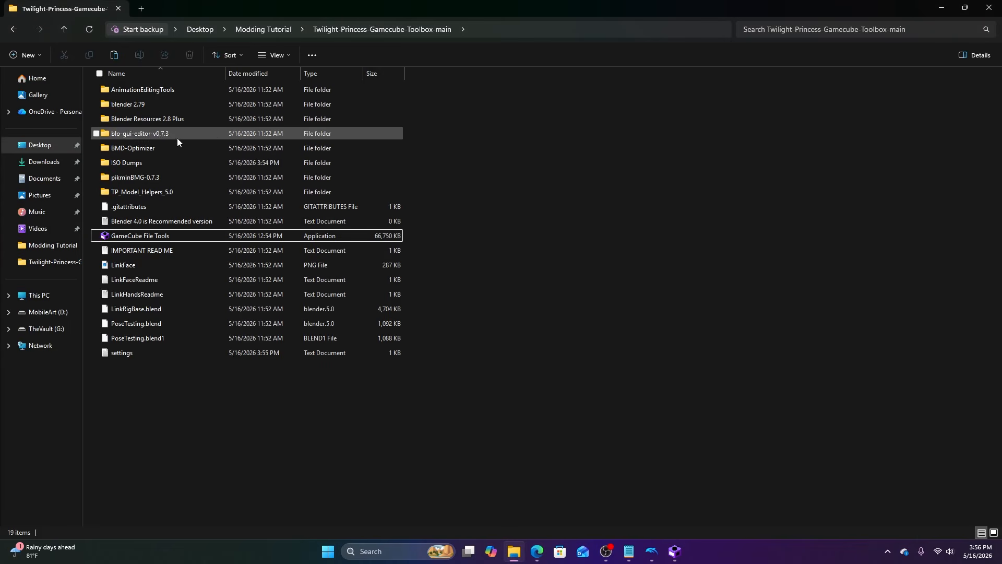
pyautogui.doubleClick(135, 163)
pyautogui.doubleClick(137, 108)
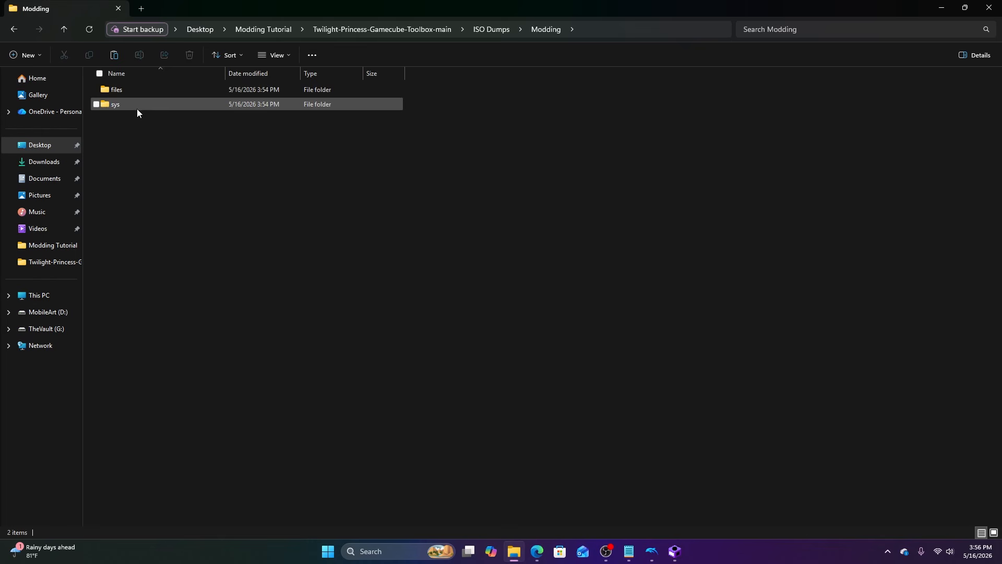
pyautogui.doubleClick(123, 89)
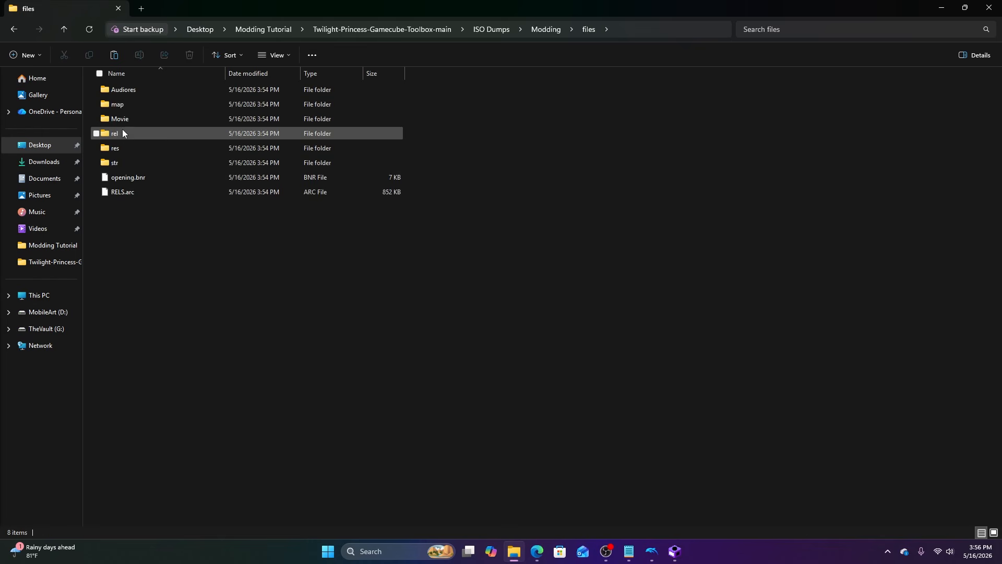
pyautogui.doubleClick(123, 147)
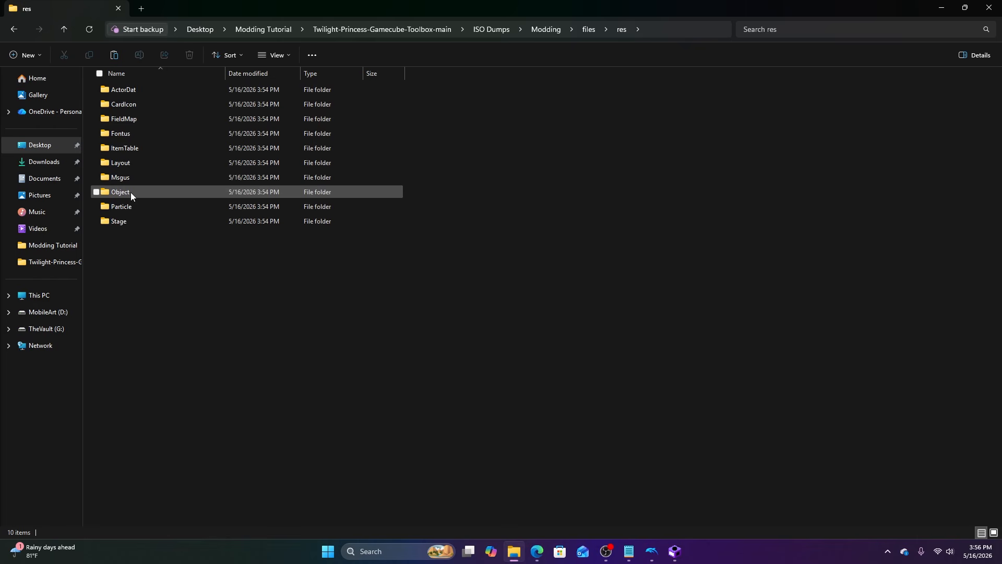
pyautogui.doubleClick(120, 192)
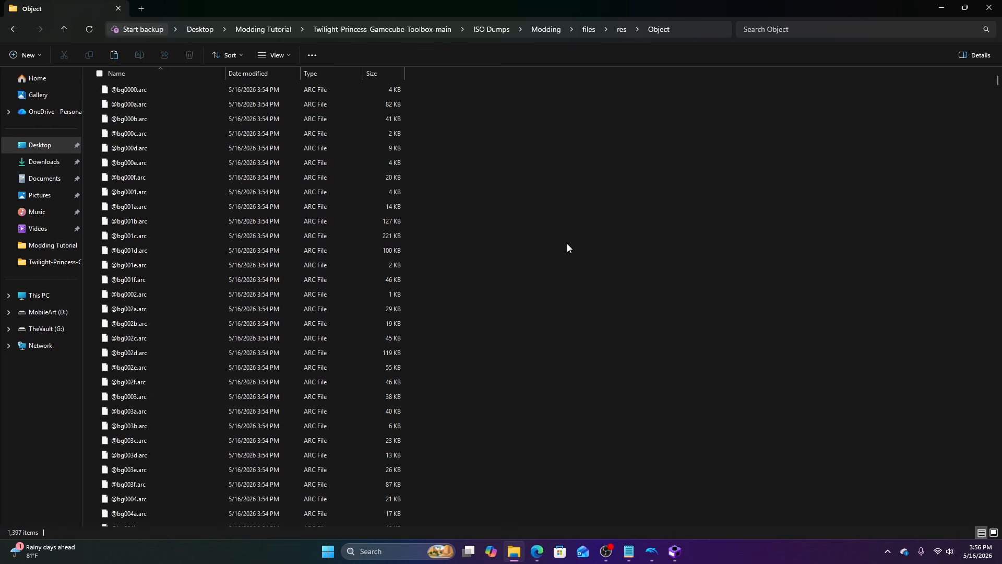
# Find Alink.arc in the Object folder and copy it.
pyautogui.write('ali')
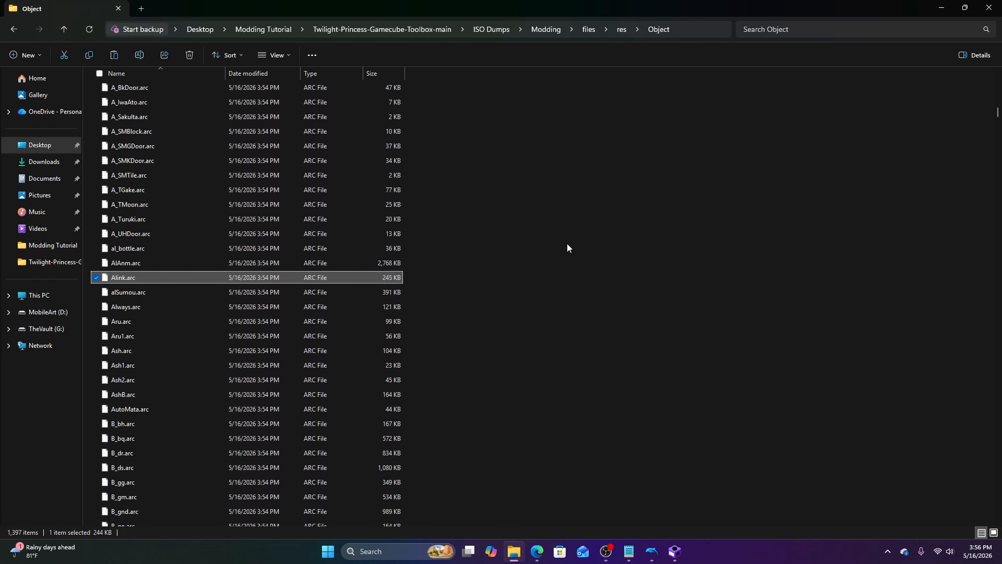
pyautogui.rightClick(130, 278)
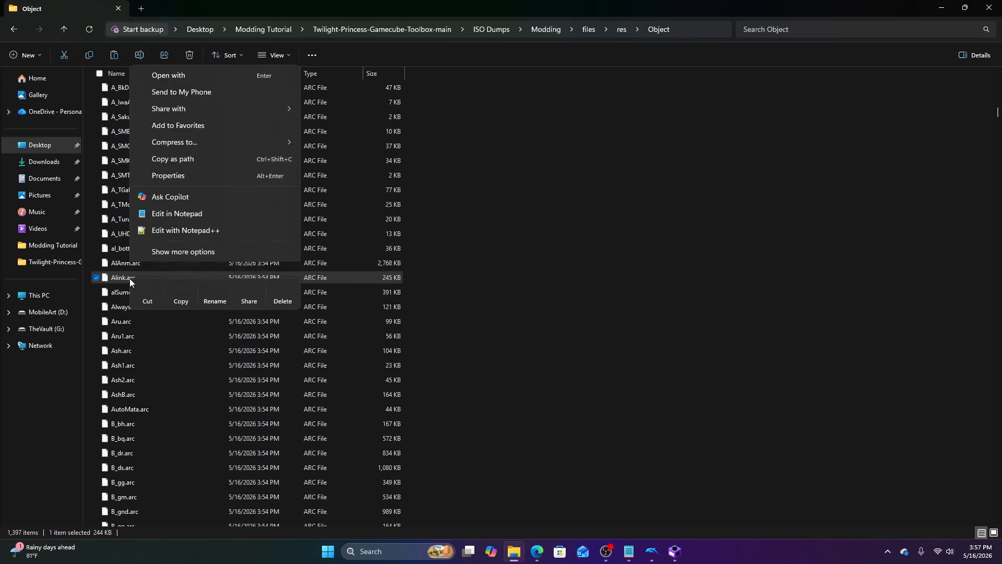
pyautogui.click(177, 290)
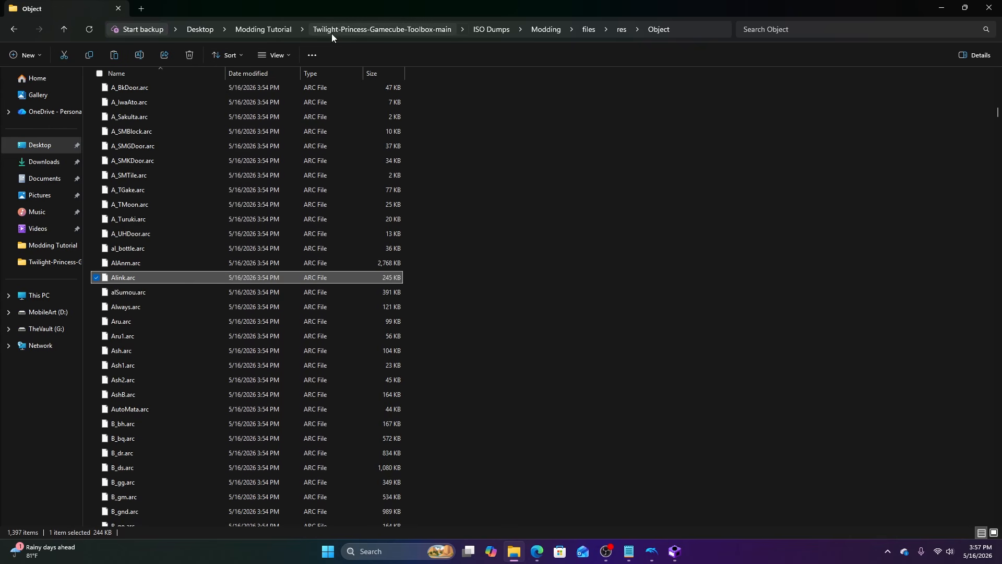
# Create a folder named Alink_Original inside Twilight-Princess-Gamecube-Toolbox-main > TP_Model_Helpers_5.0.
pyautogui.click(368, 34)
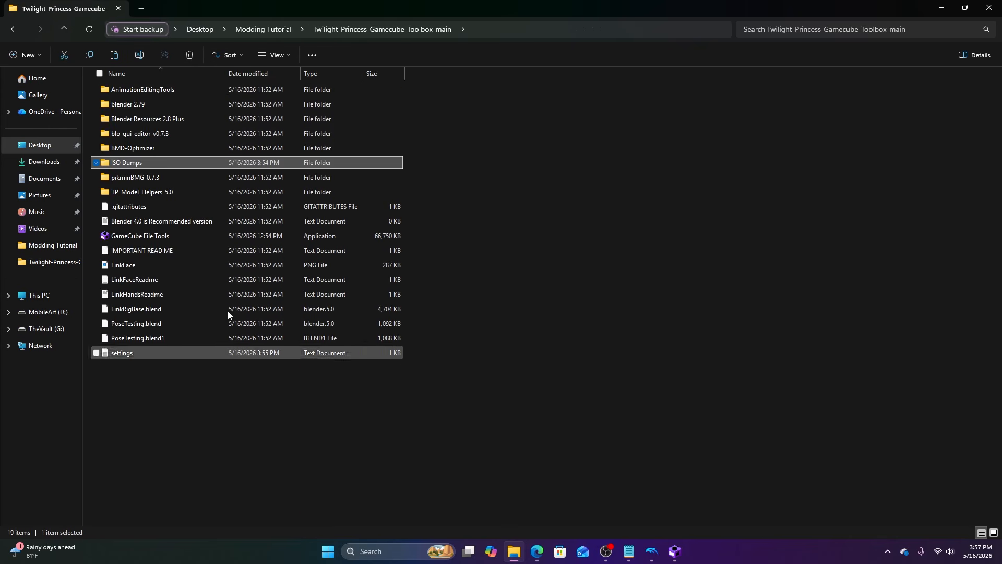
pyautogui.click(123, 192)
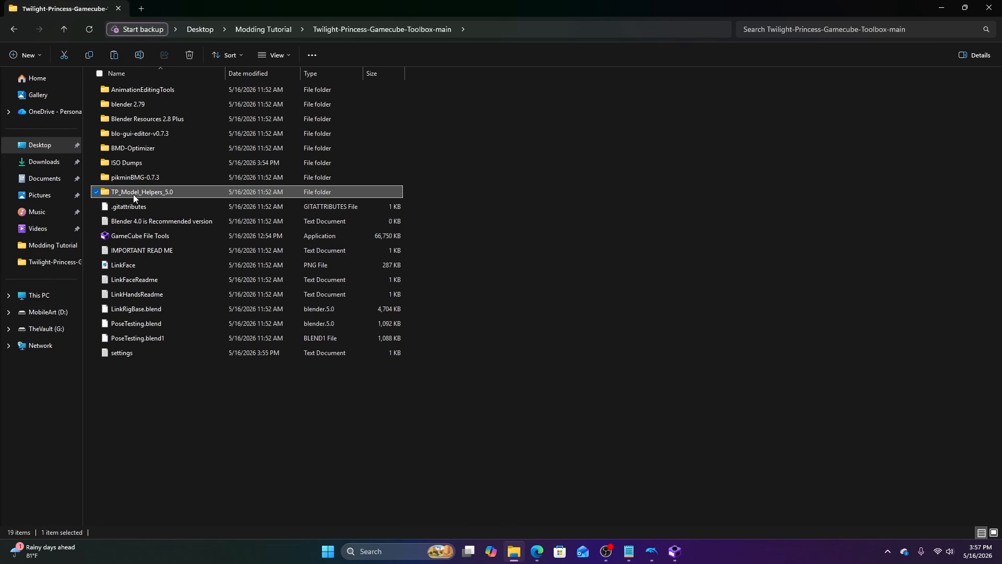
pyautogui.doubleClick(147, 193)
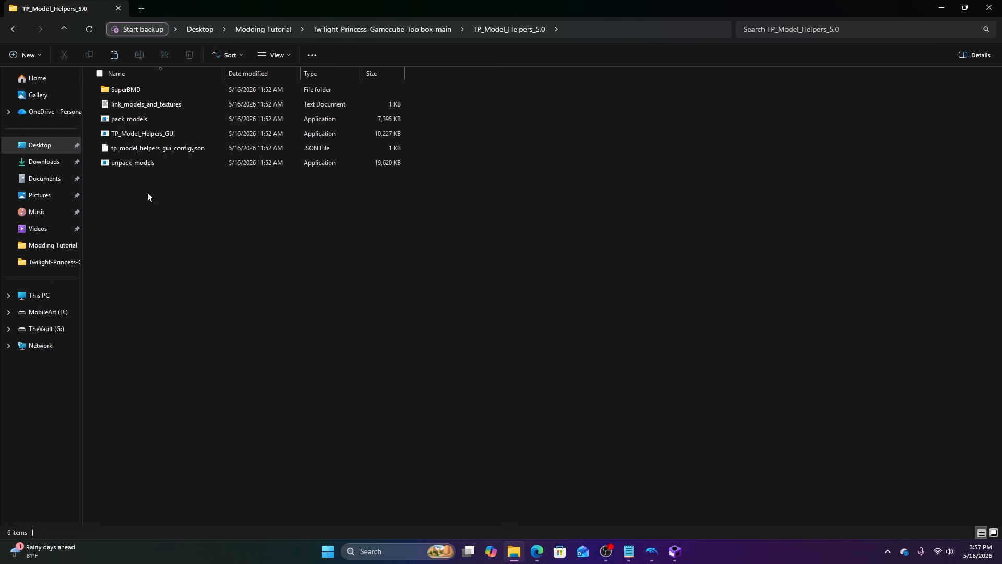
pyautogui.rightClick(258, 250)
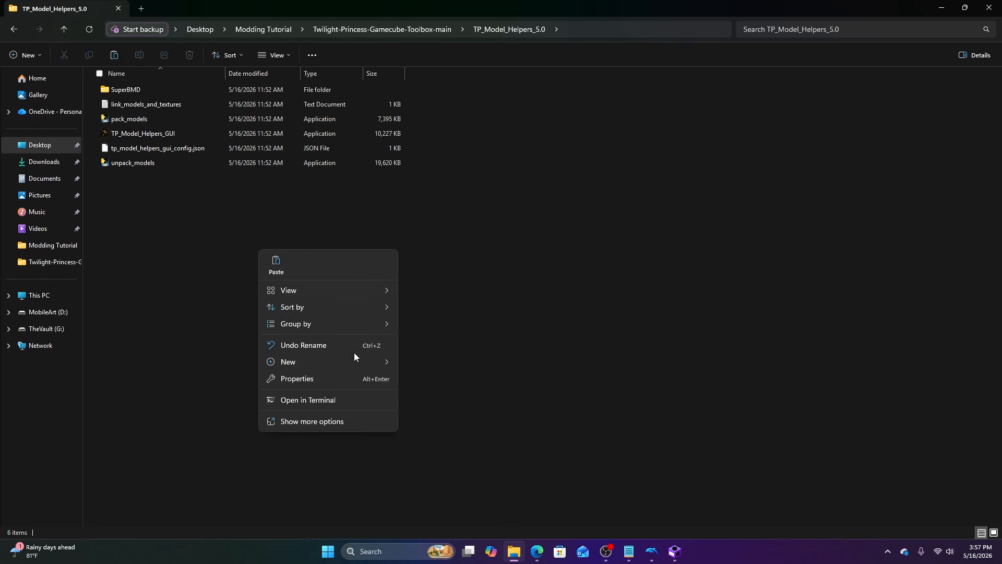
pyautogui.moveTo(328, 366)
pyautogui.click(405, 364)
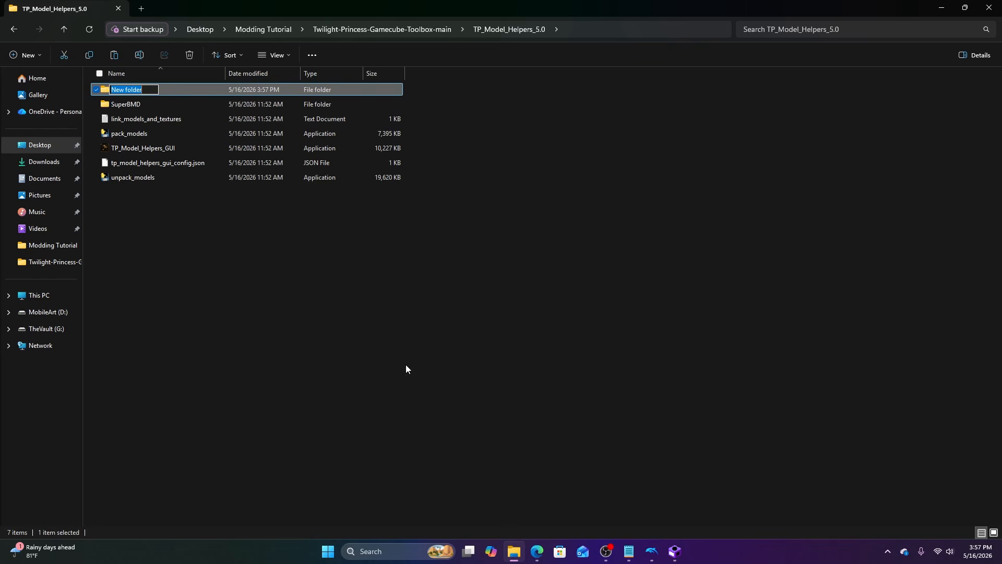
pyautogui.write('Alink_Original')
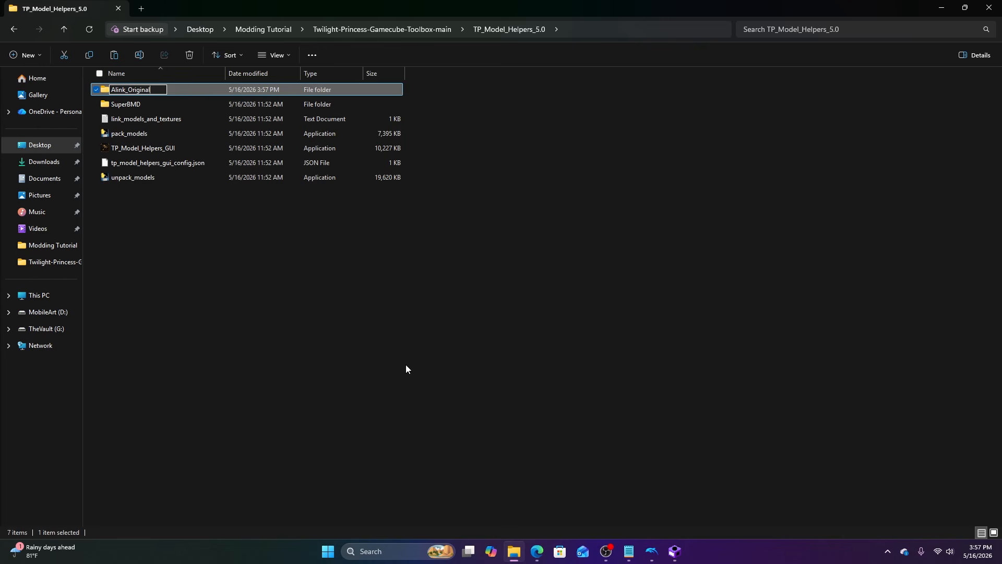
pyautogui.press('Return')
# Paste the copied Alink.arc into the Alink_Original folder.
pyautogui.press('Return')
pyautogui.rightClick(406, 364)
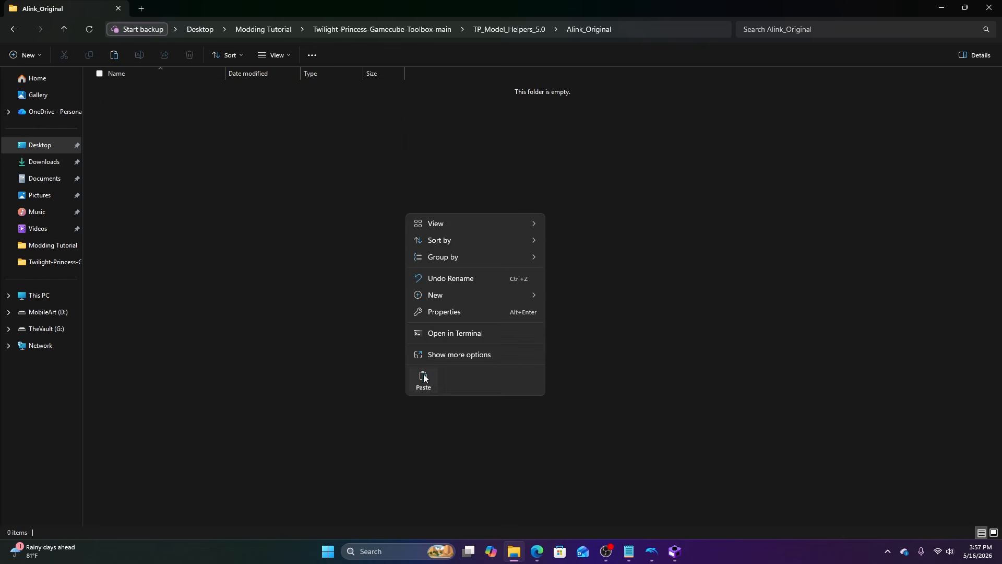
pyautogui.click(423, 375)
pyautogui.click(490, 427)
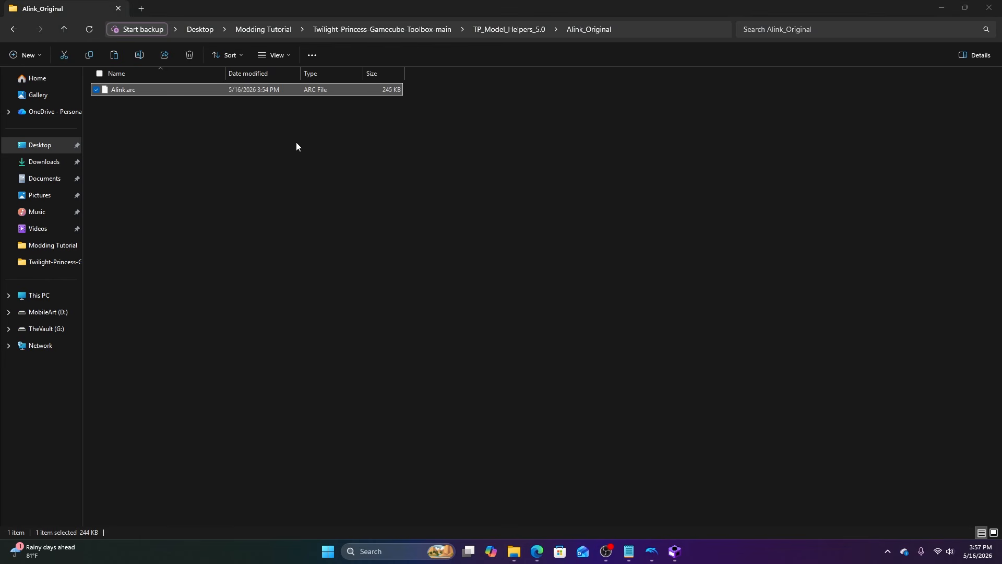
# Return to the TP_Model_Helpers_5.0 folder and launch TP_Model_Helpers_GUI.
pyautogui.click(503, 29)
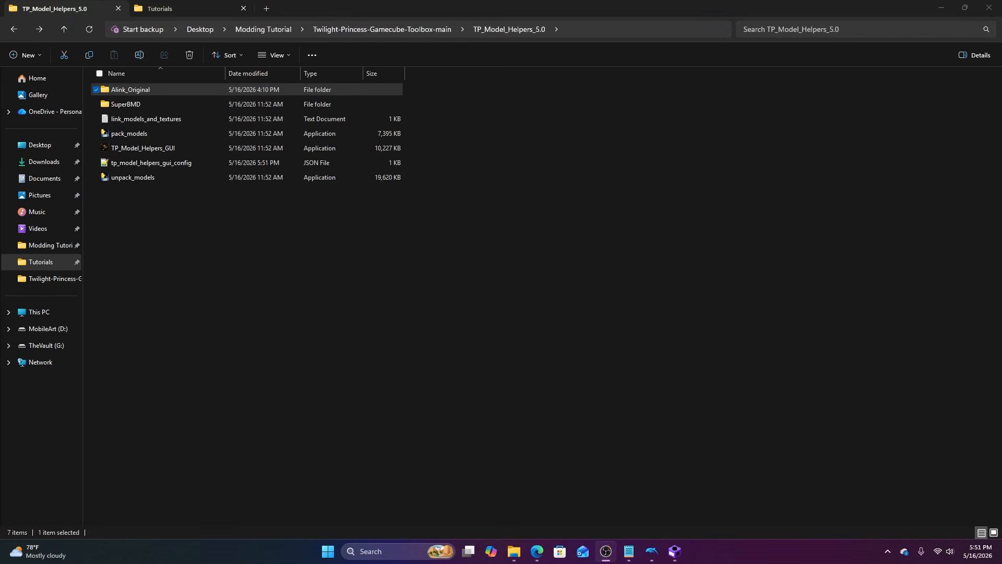
pyautogui.click(274, 305)
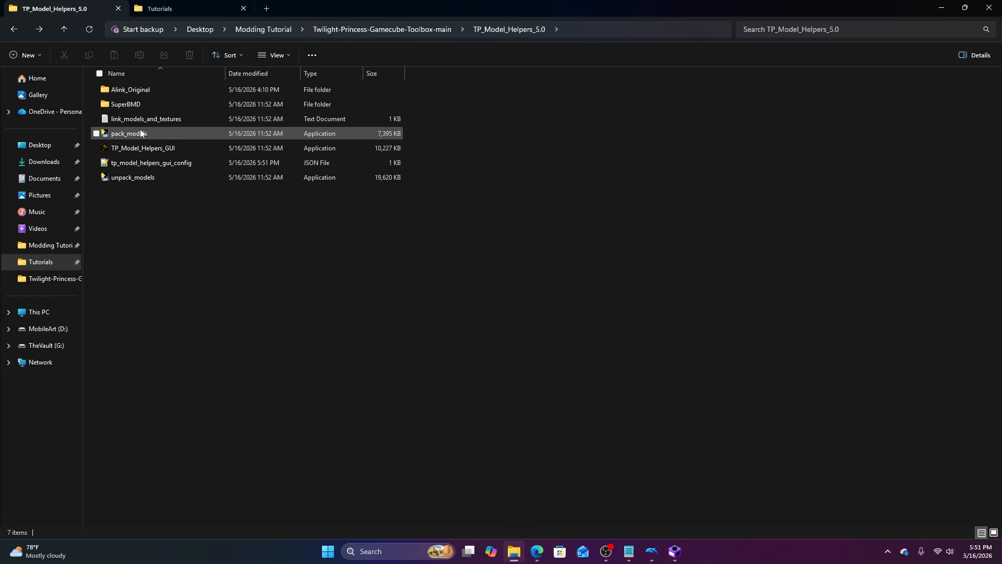
pyautogui.click(164, 164)
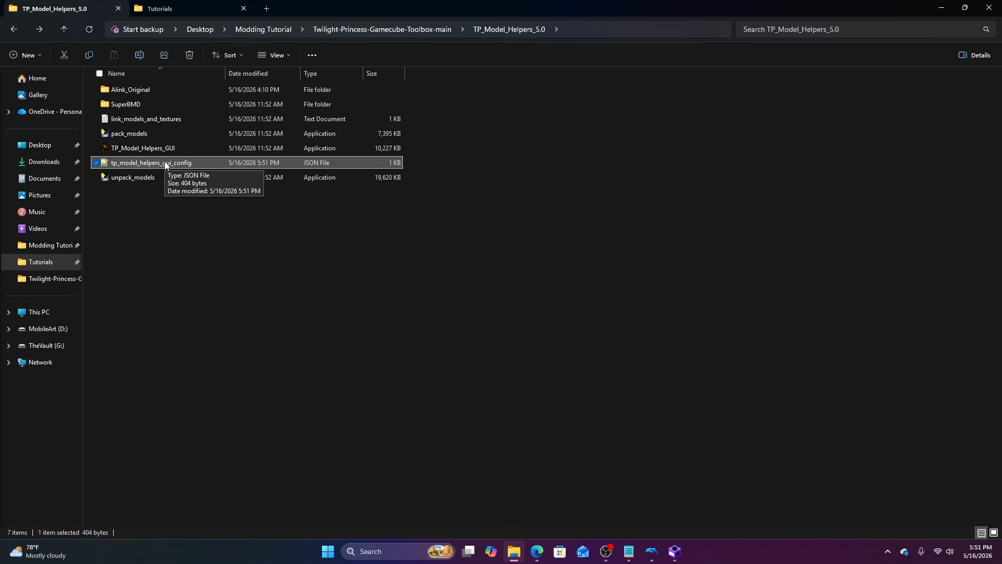
pyautogui.click(153, 149)
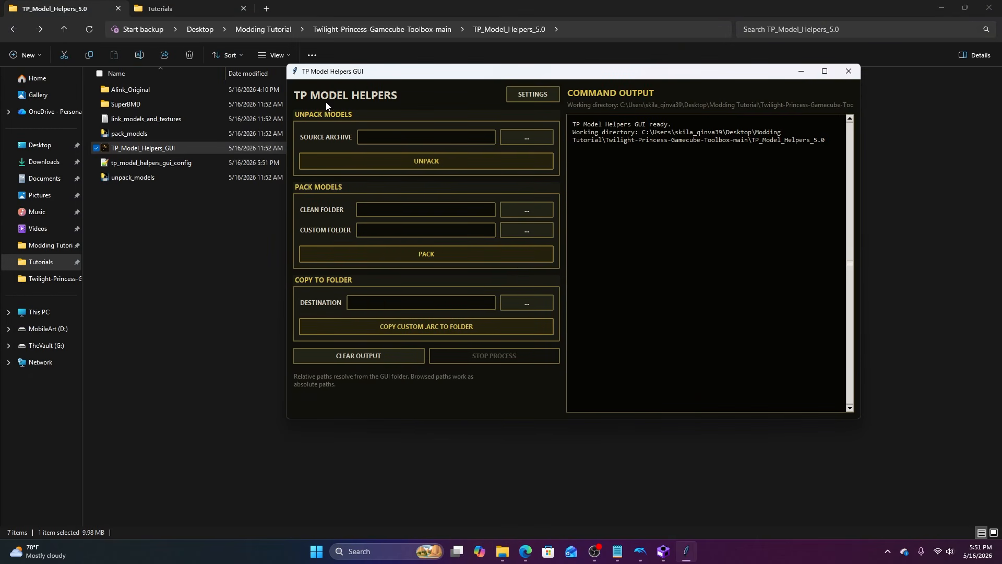
# Check the pack_models.exe and unpack_models.exe paths in the TP Model Helpers settings and save them.
pyautogui.click(509, 94)
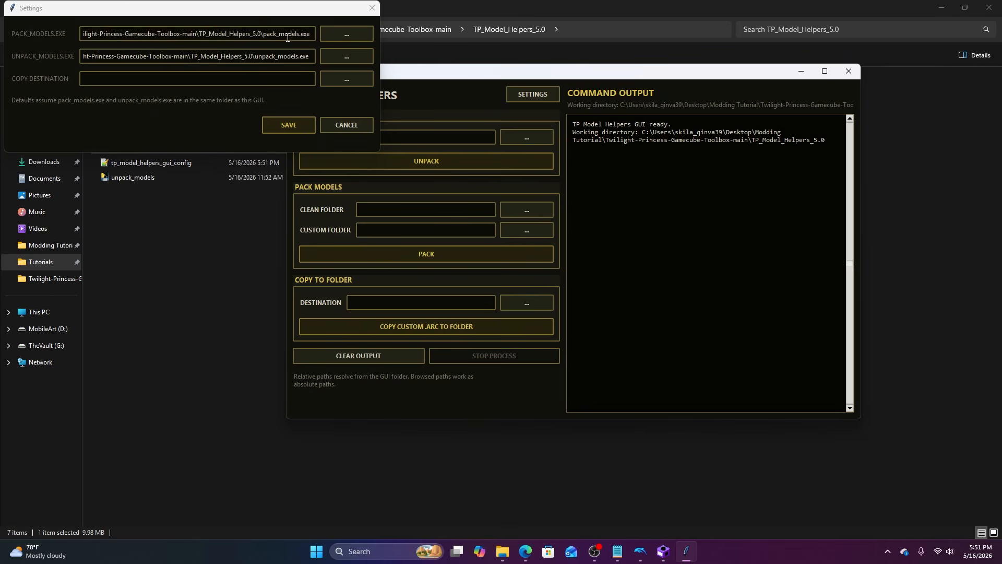
pyautogui.moveTo(287, 37); pyautogui.dragTo(178, 51)
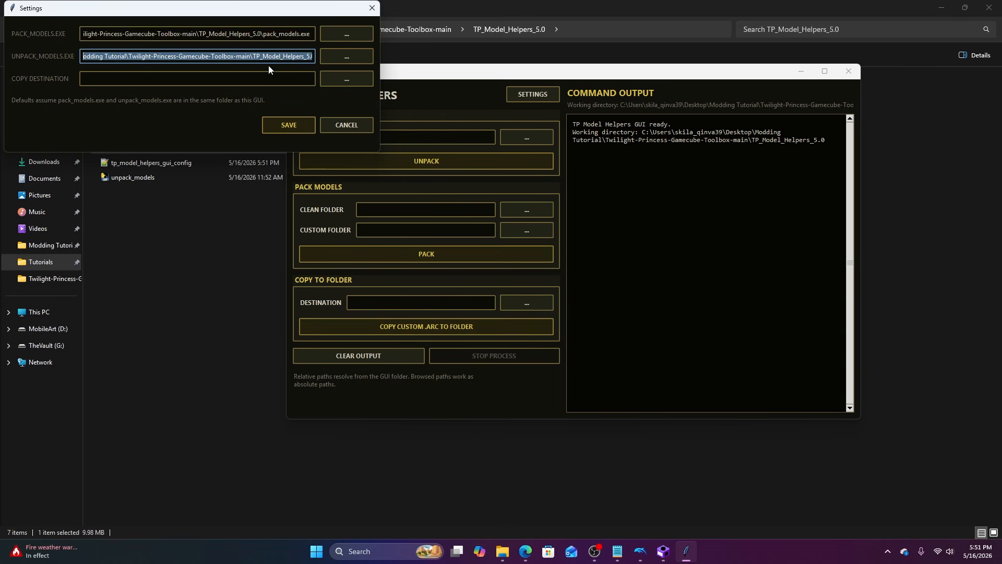
pyautogui.click(282, 124)
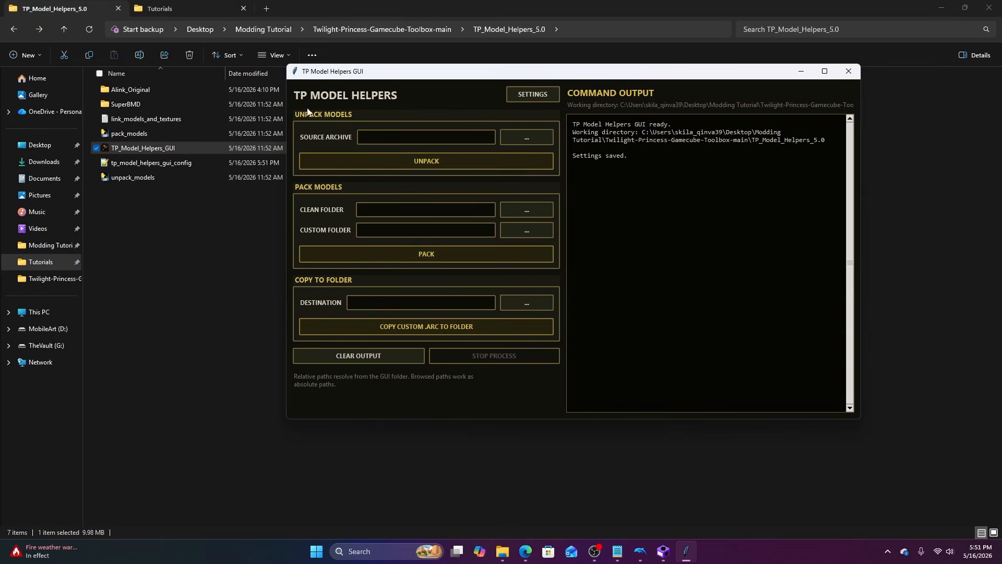
# Set Alink.arc from the Alink_Original folder as the source archive, unpack it, and review the command output.
pyautogui.click(509, 141)
pyautogui.doubleClick(417, 163)
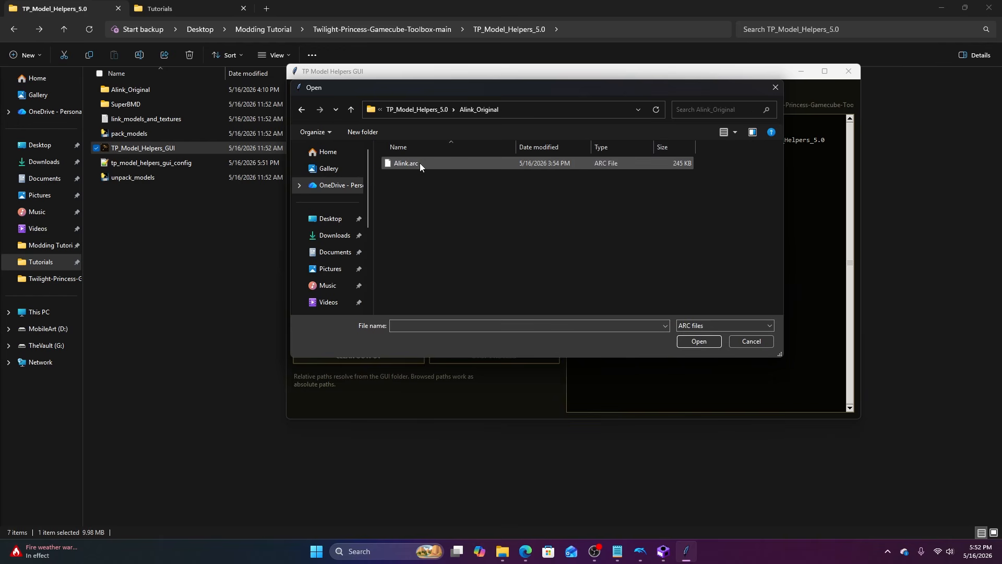
pyautogui.click(413, 163)
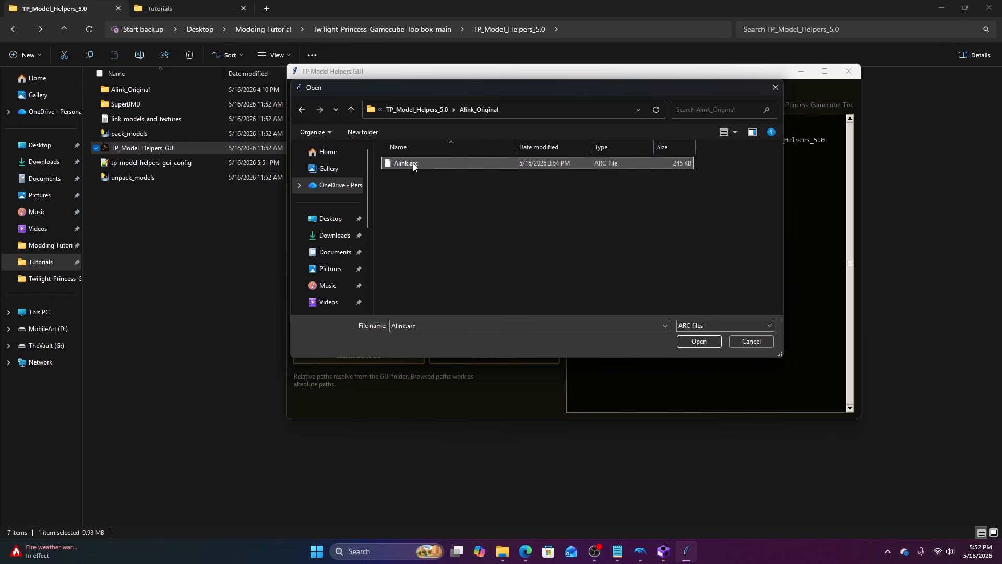
pyautogui.click(699, 340)
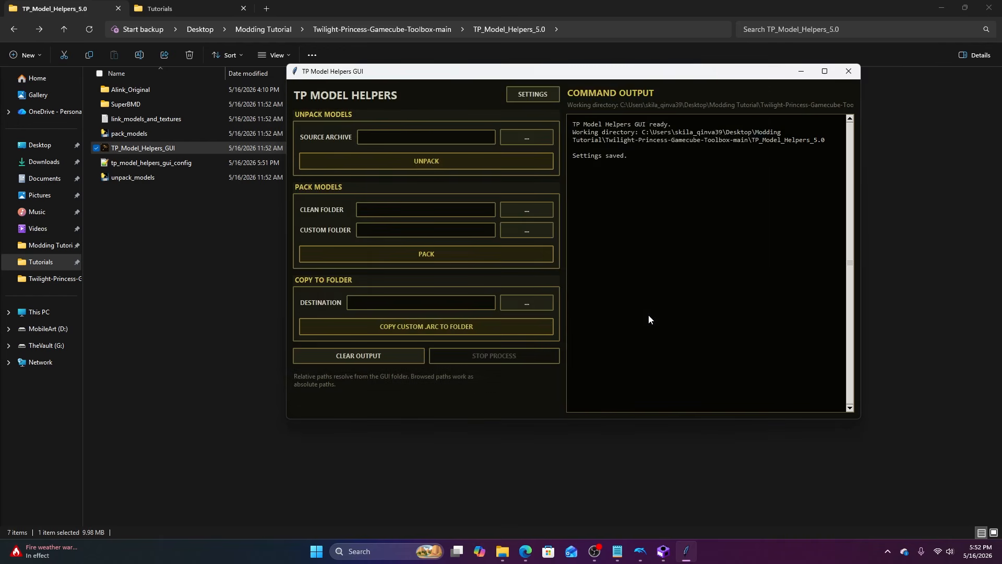
pyautogui.click(437, 165)
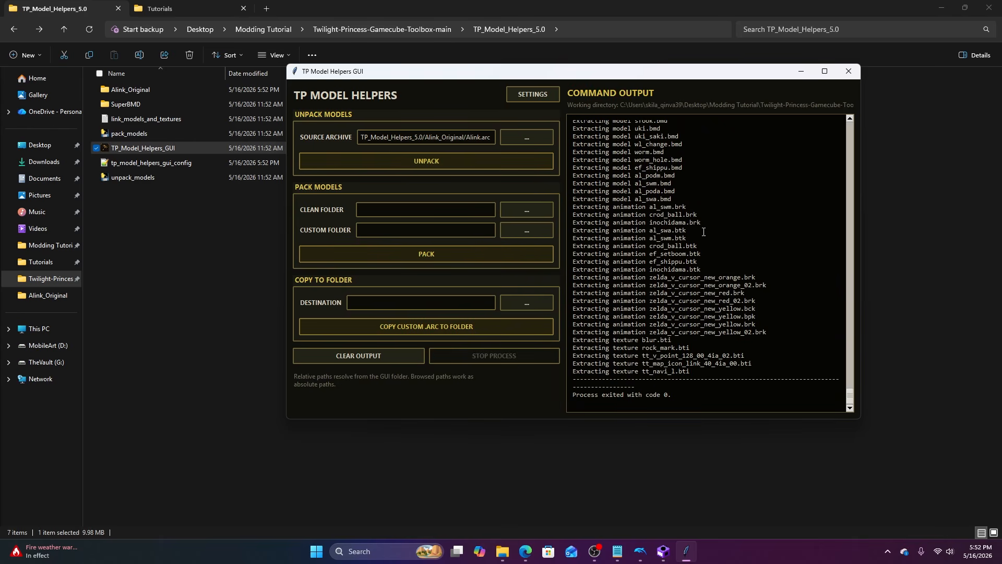
pyautogui.scroll(6, 730, 297)
pyautogui.scroll(-6, 729, 297)
pyautogui.scroll(3, 729, 298)
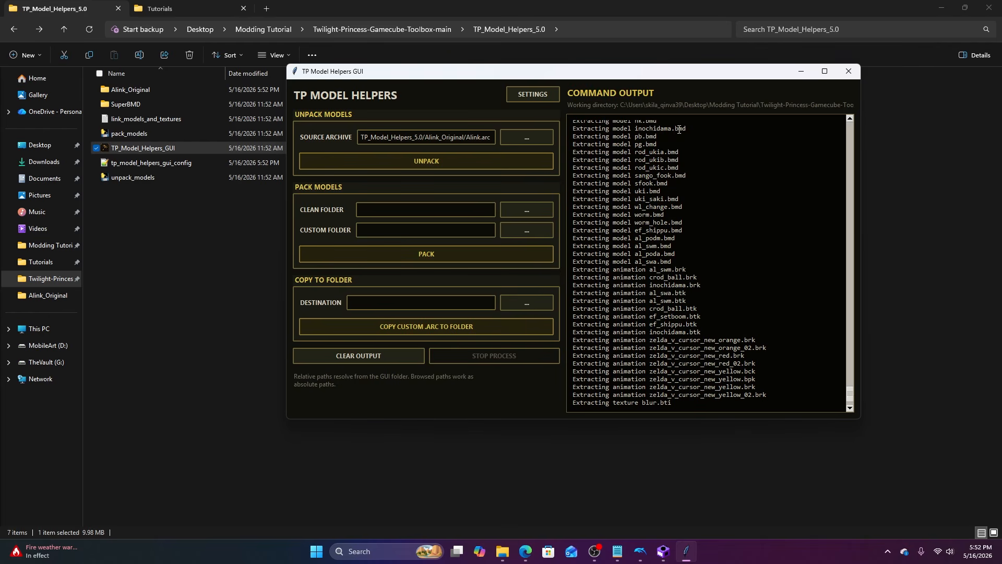
pyautogui.scroll(-3, 668, 311)
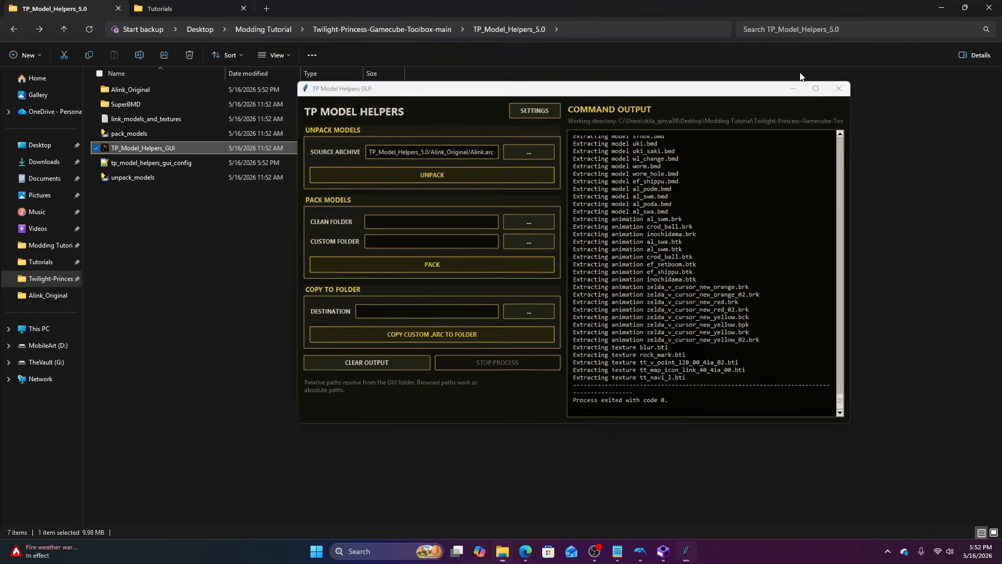
# Return to File Explorer, open the Alink_Original folder and select the al_swm model folder.
pyautogui.click(801, 76)
pyautogui.doubleClick(143, 90)
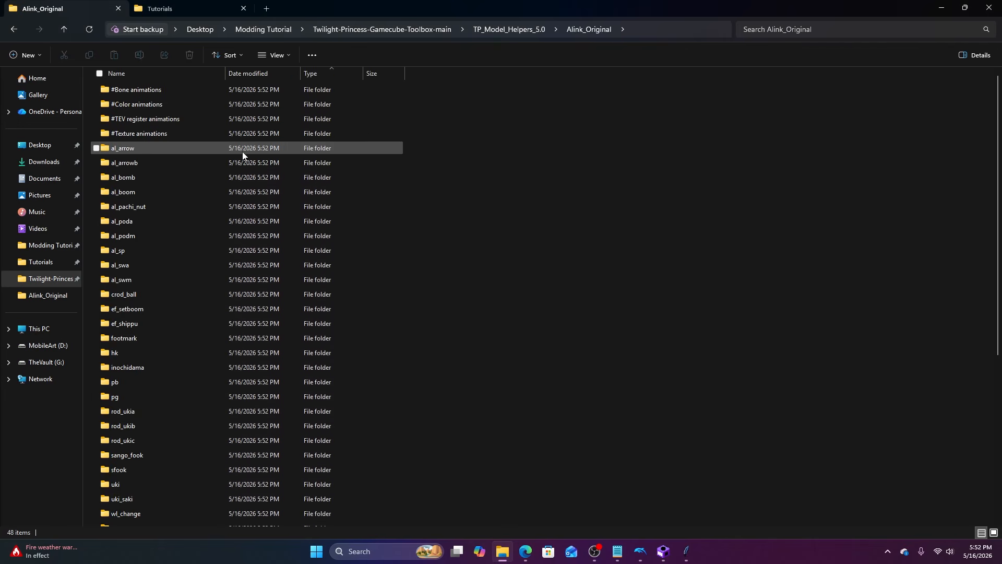
pyautogui.click(164, 284)
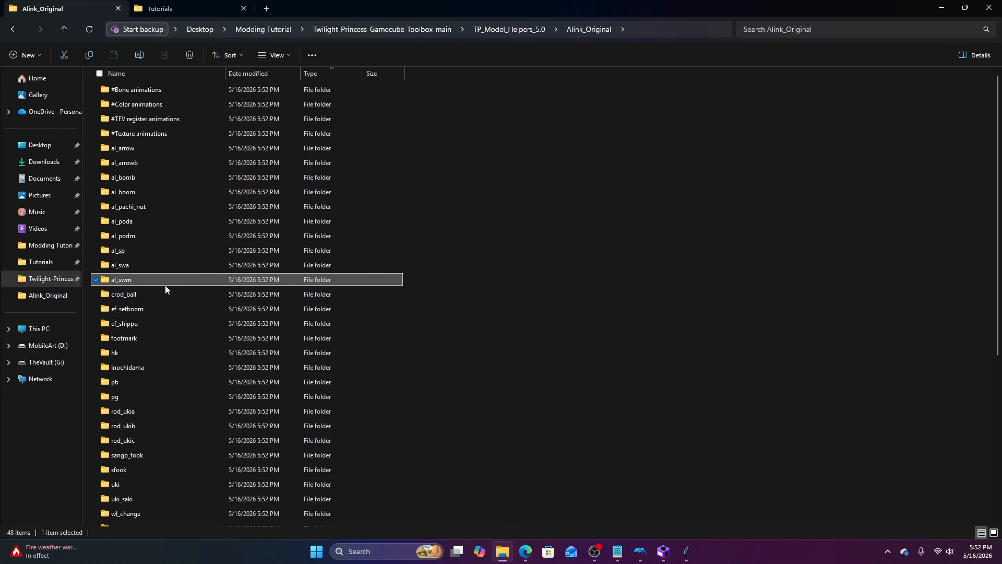
# Copy the al_swm folder and create a new folder named Alink_New in TP_Model_Helpers_5.0.
pyautogui.rightClick(129, 281)
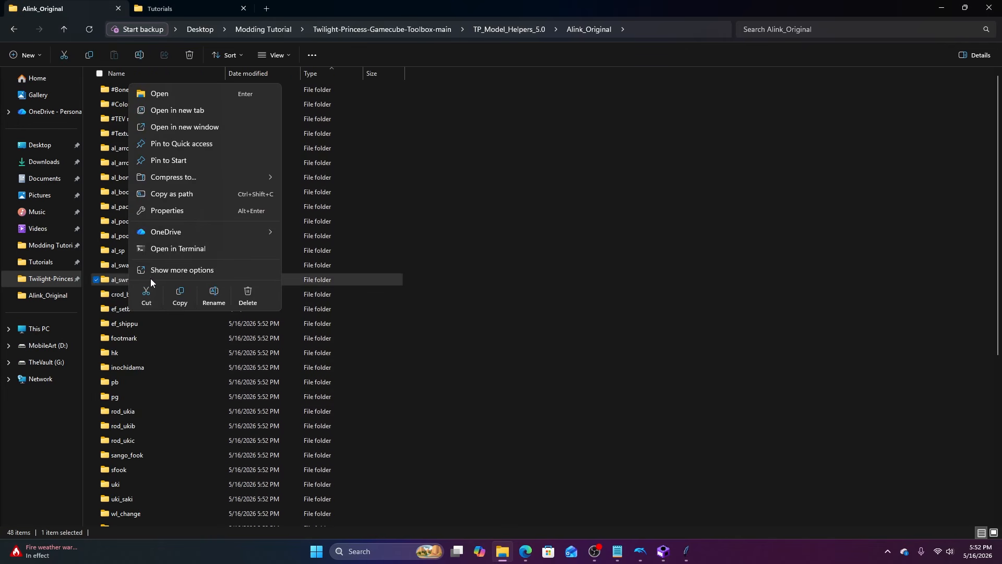
pyautogui.click(180, 295)
pyautogui.click(513, 30)
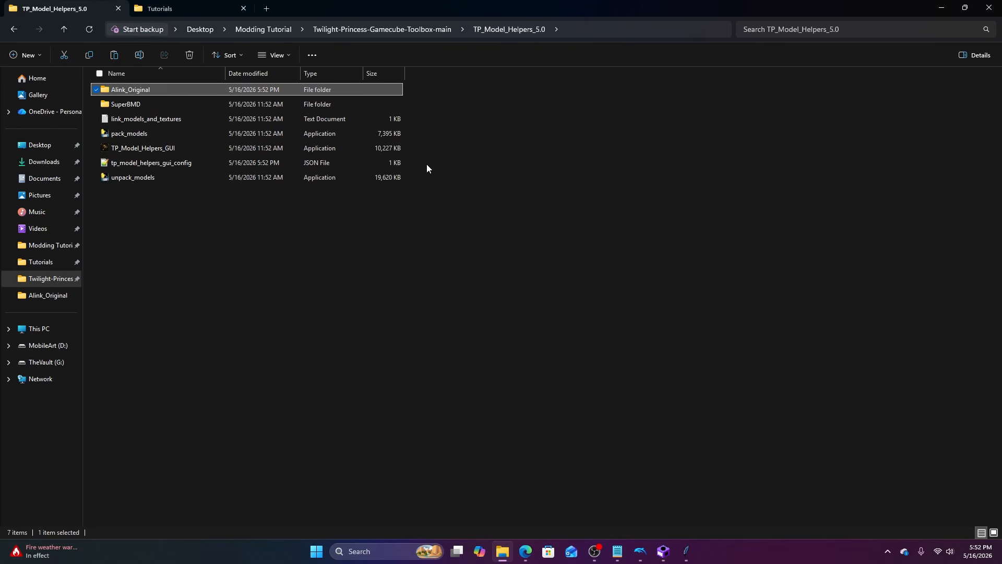
pyautogui.rightClick(544, 210)
pyautogui.click(687, 322)
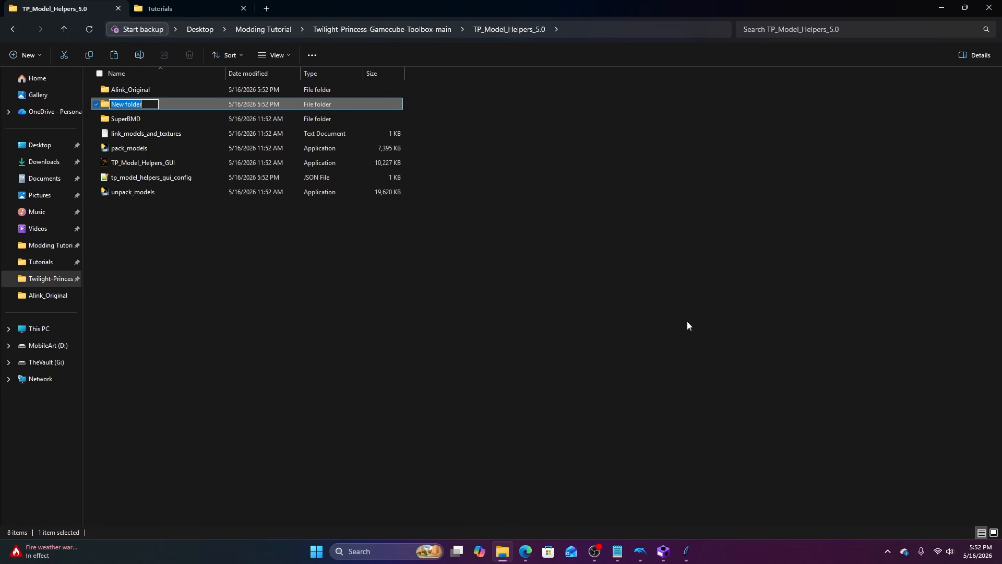
pyautogui.write('Alink_New')
pyautogui.press('Return')
# Open the Alink_New folder and paste the copied al_swm folder into it using Explorer's copy method.
pyautogui.press('Return')
pyautogui.rightClick(684, 287)
pyautogui.click(697, 298)
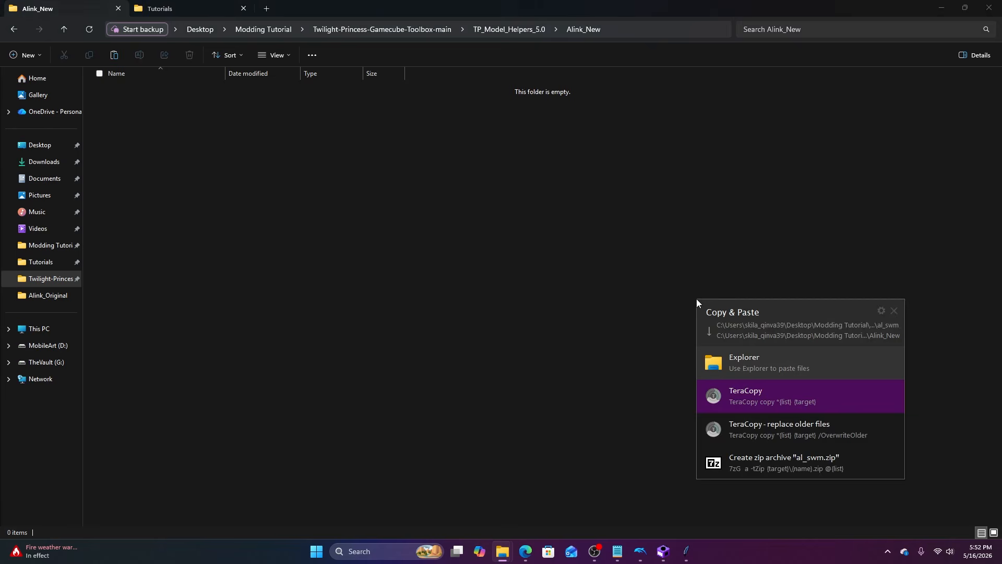
pyautogui.click(733, 359)
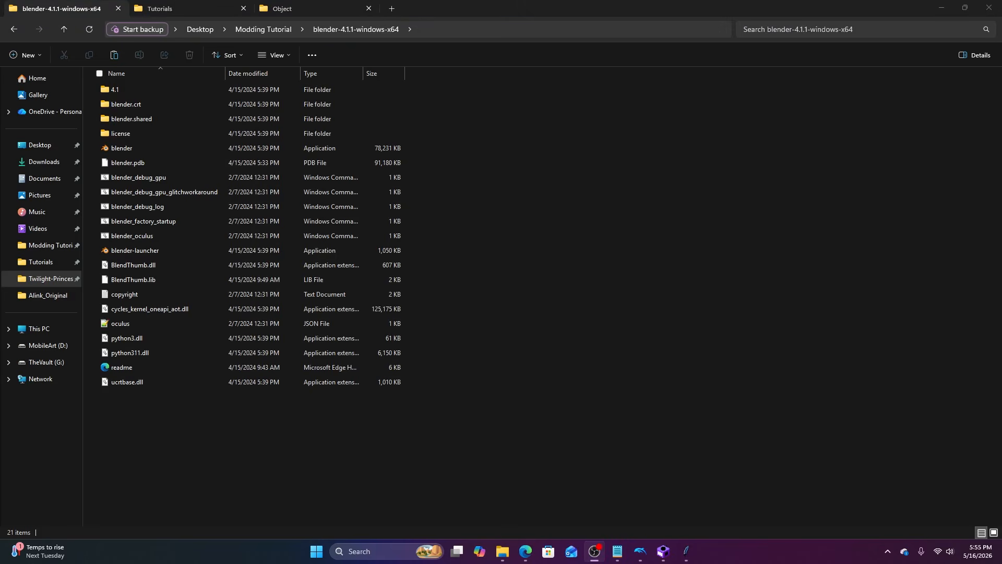
# Launch Blender from the blender-4.1.1-windows-x64 folder, dismiss the splash screen and delete all default scene objects.
pyautogui.doubleClick(135, 149)
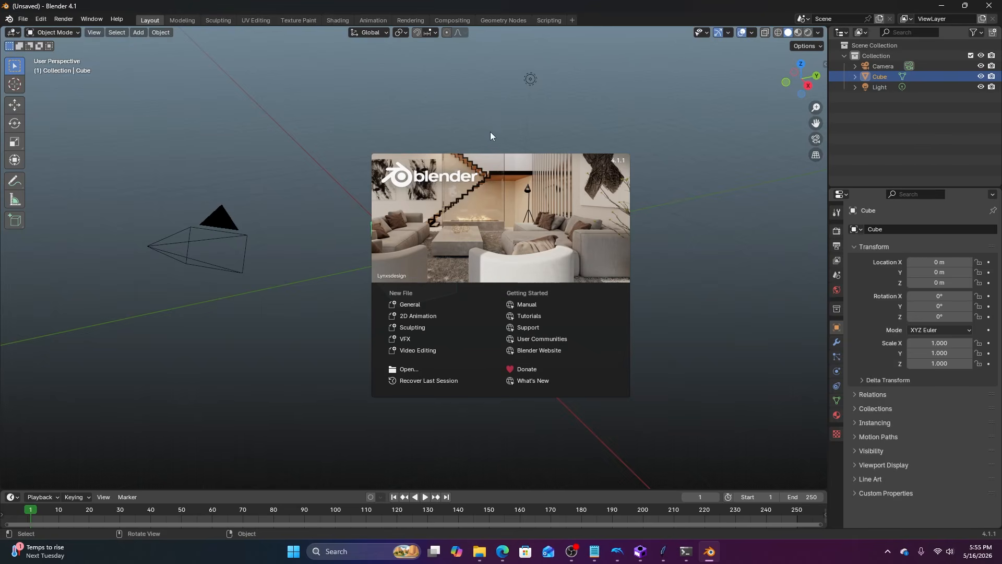
pyautogui.click(472, 118)
pyautogui.press('a')
pyautogui.press('Delete')
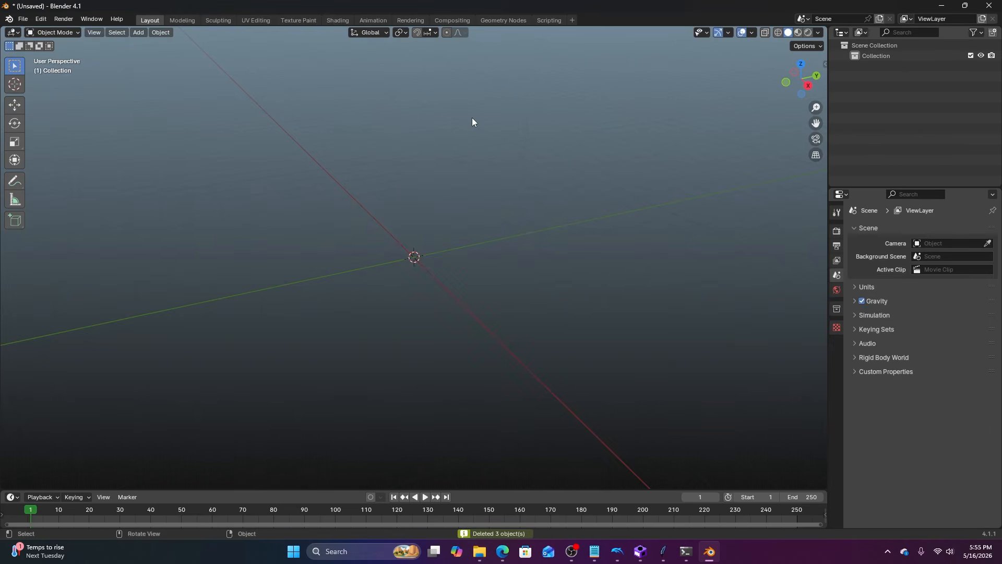
# Save the emptied scene as the startup file.
pyautogui.click(23, 18)
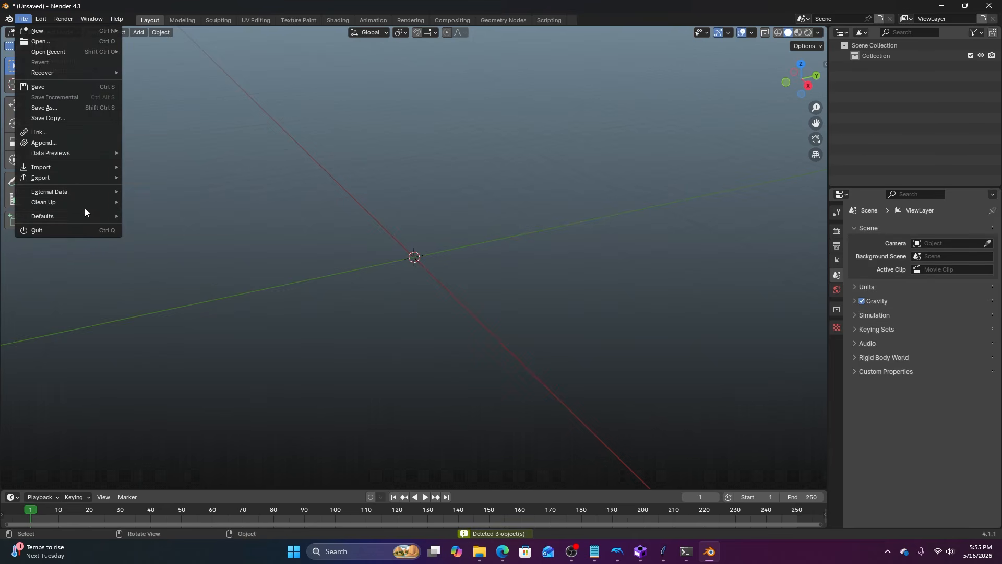
pyautogui.moveTo(76, 214)
pyautogui.click(160, 214)
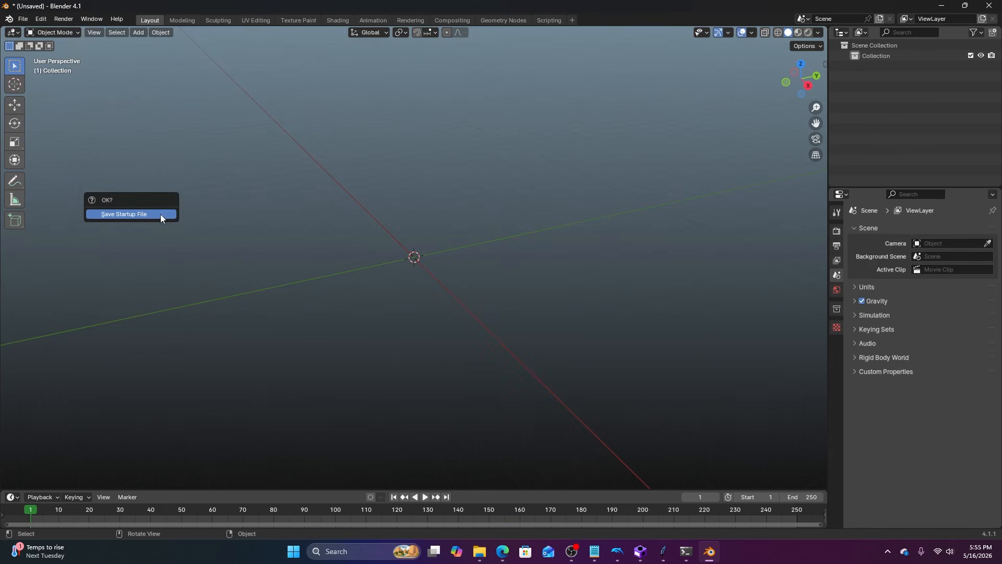
pyautogui.click(160, 215)
# Import al_swm.dae from Alink_New\al_swm as COLLADA with Import Units and Keep Bind Info enabled.
pyautogui.click(23, 19)
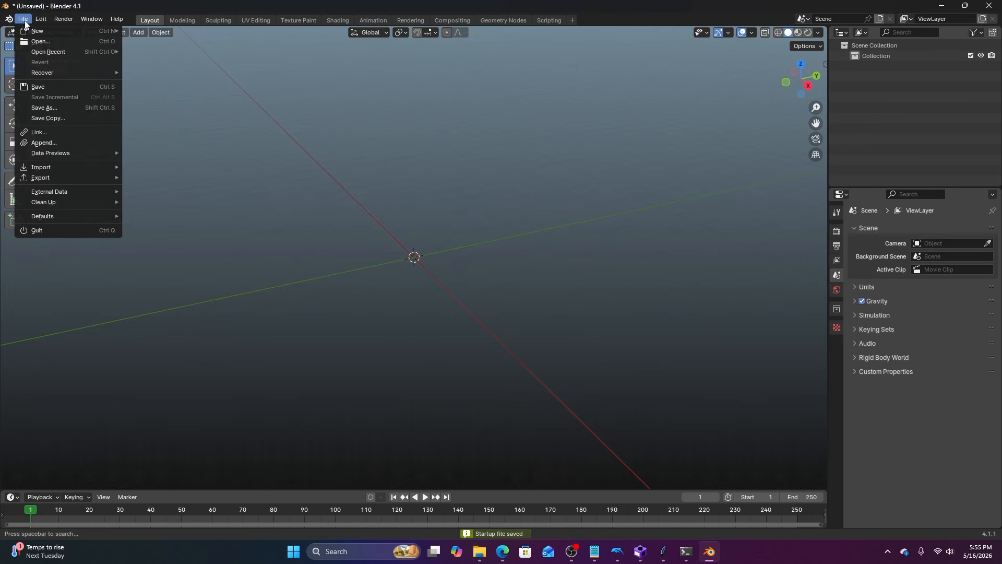
pyautogui.moveTo(91, 171)
pyautogui.click(146, 166)
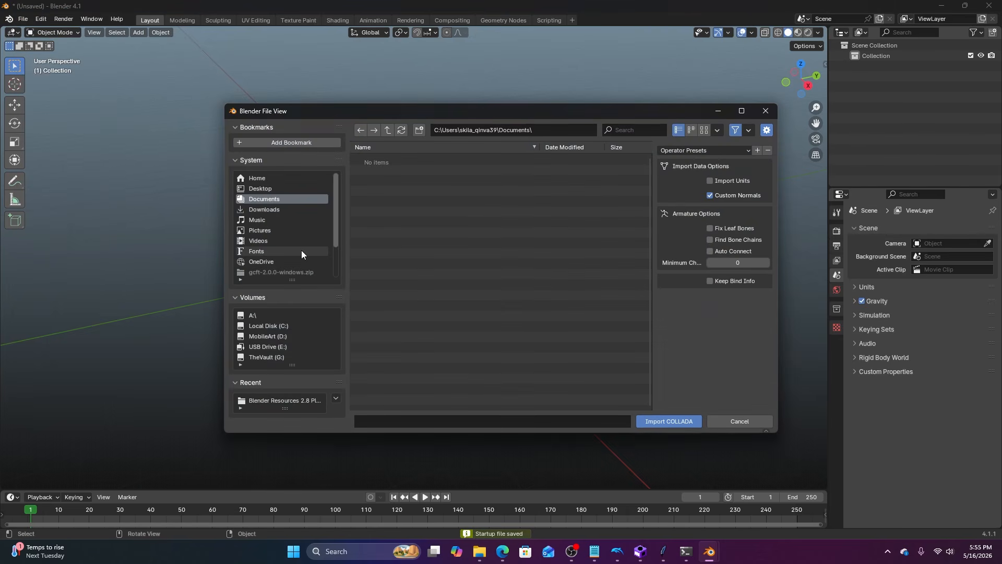
pyautogui.doubleClick(392, 160)
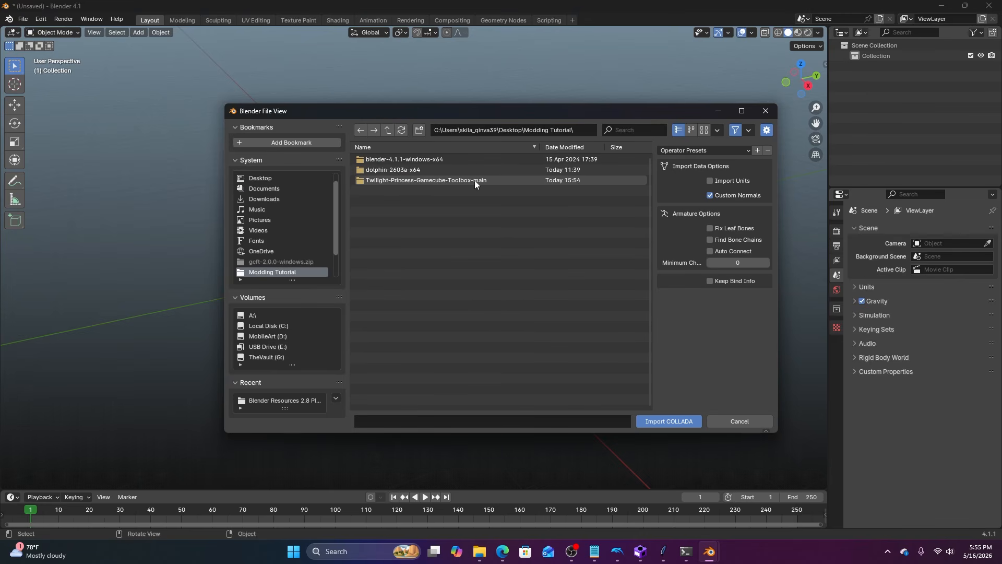
pyautogui.doubleClick(387, 178)
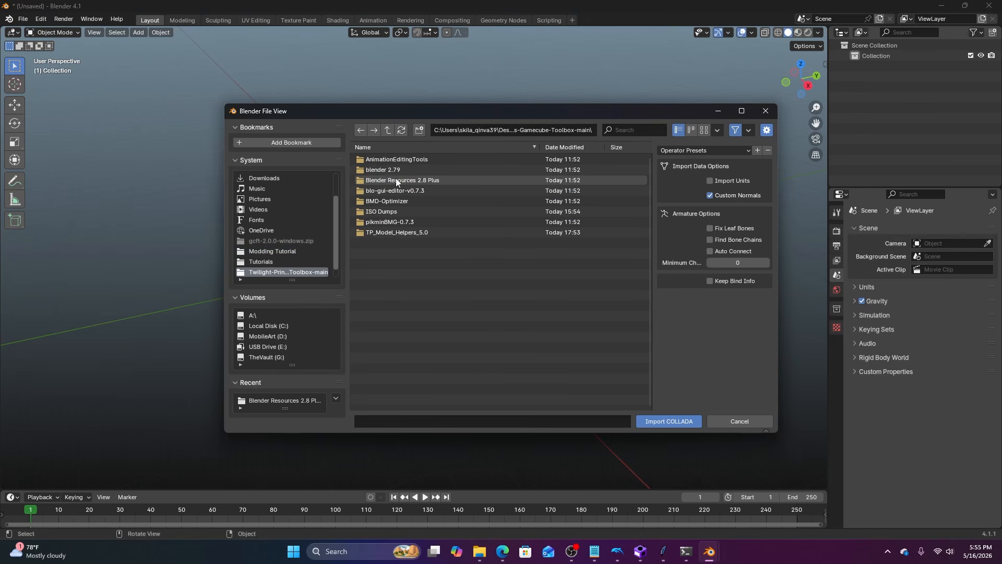
pyautogui.doubleClick(399, 232)
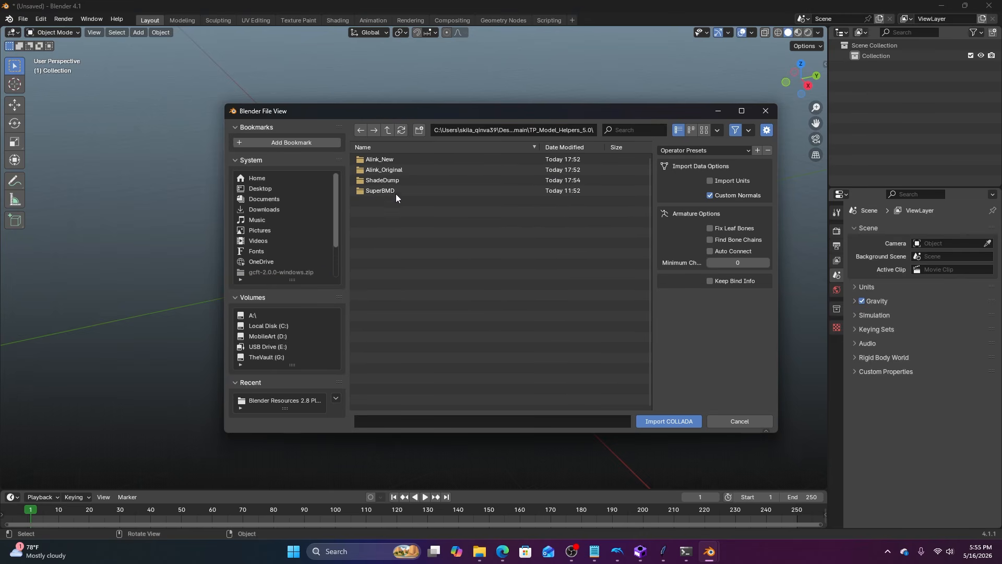
pyautogui.doubleClick(387, 159)
pyautogui.doubleClick(374, 159)
pyautogui.click(395, 159)
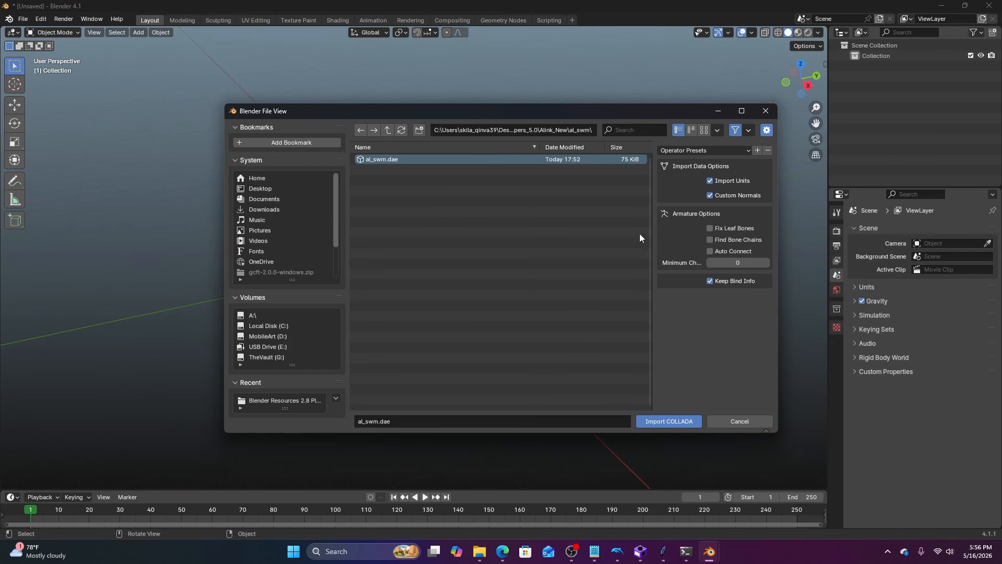
pyautogui.doubleClick(386, 156)
# Keep the imported sword in Solid shading and show the viewport sidebar with its View settings.
pyautogui.scroll(-4, 418, 190)
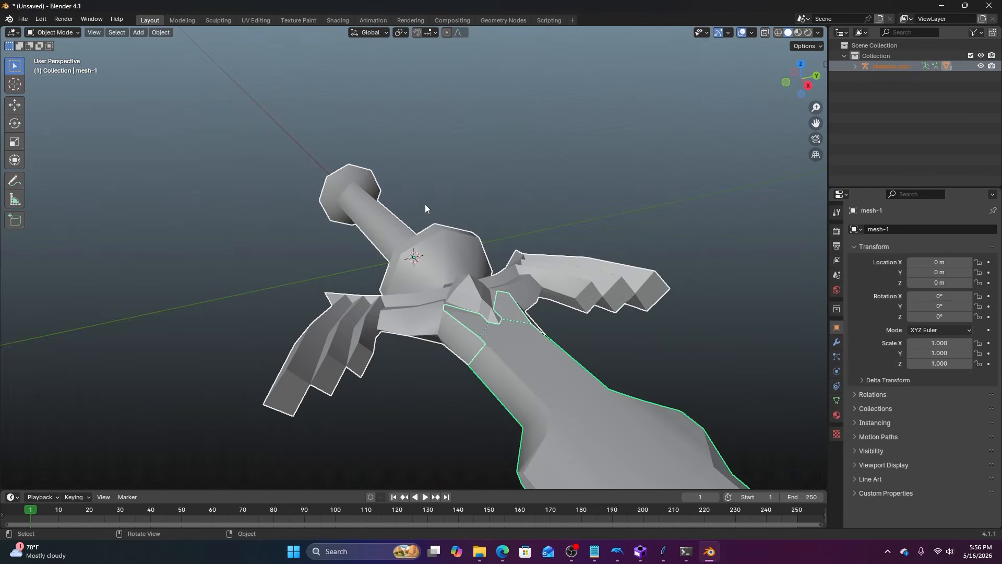
pyautogui.scroll(-4, 425, 205)
pyautogui.press('z')
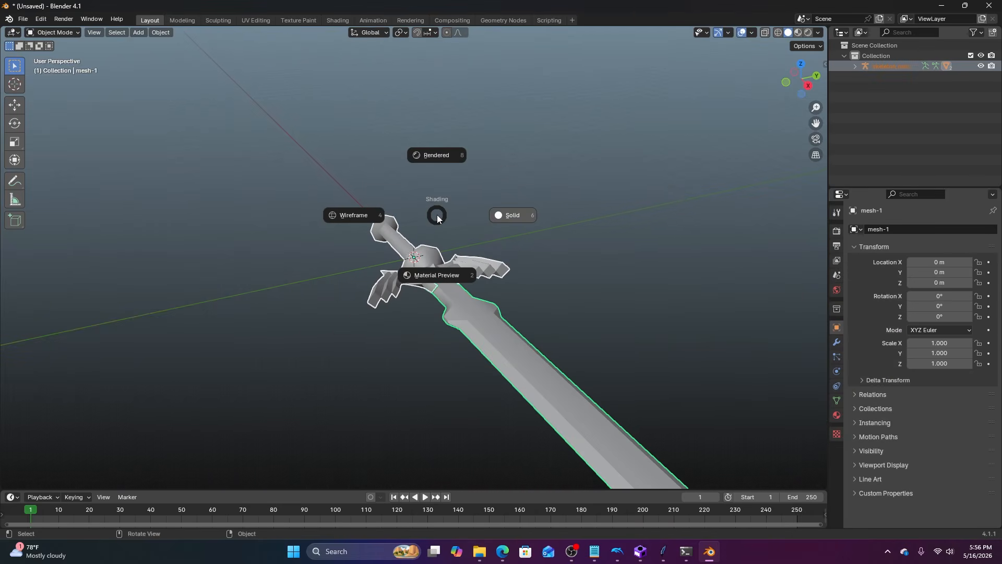
pyautogui.click(454, 217)
pyautogui.press('n')
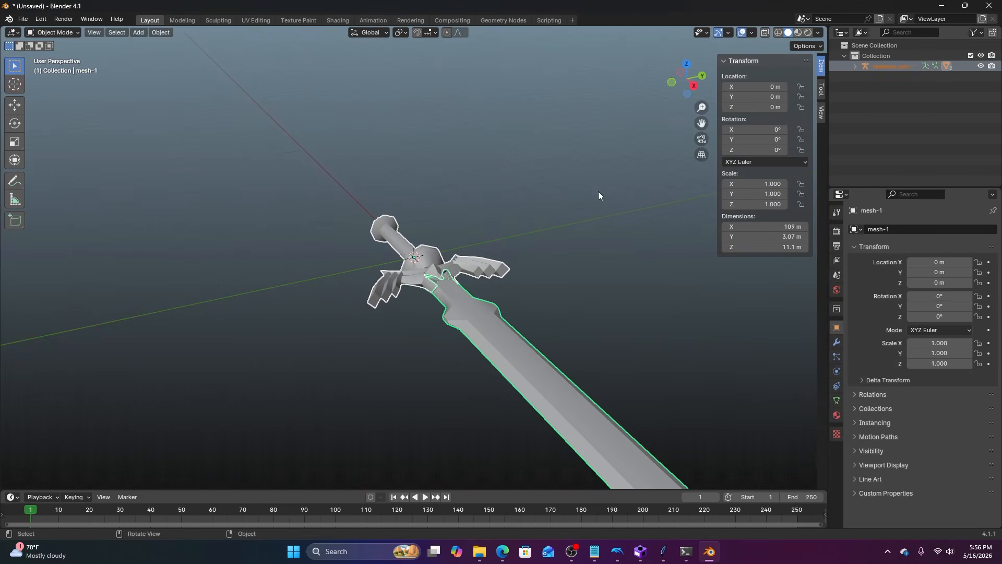
pyautogui.click(820, 115)
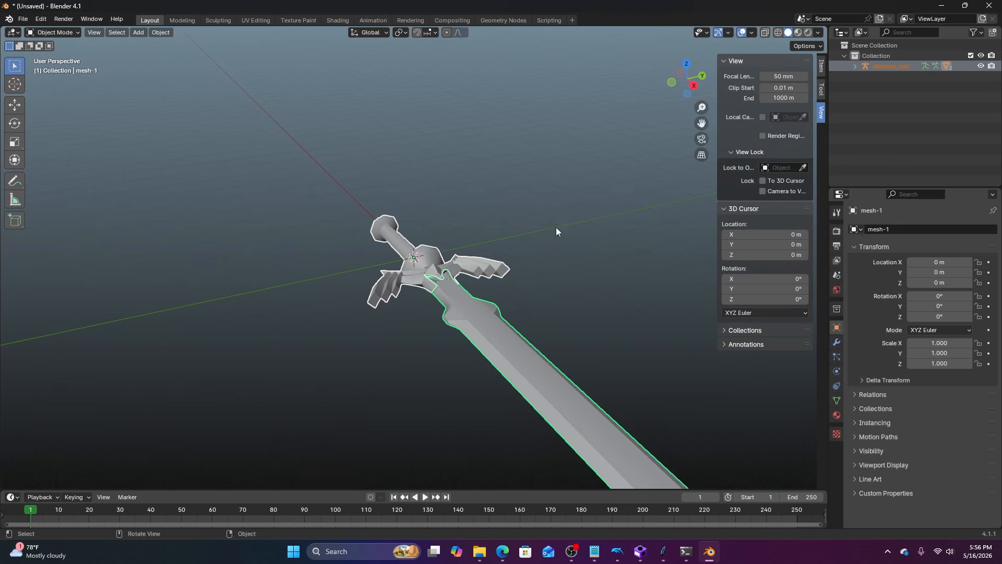
# Try setting skeleton_root's X rotation to 0° in its transform values and undo the change.
pyautogui.keyDown('shift'); pyautogui.moveTo(555, 229); pyautogui.dragTo(472, 201, button='middle'); pyautogui.keyUp('shift')
pyautogui.click(895, 65)
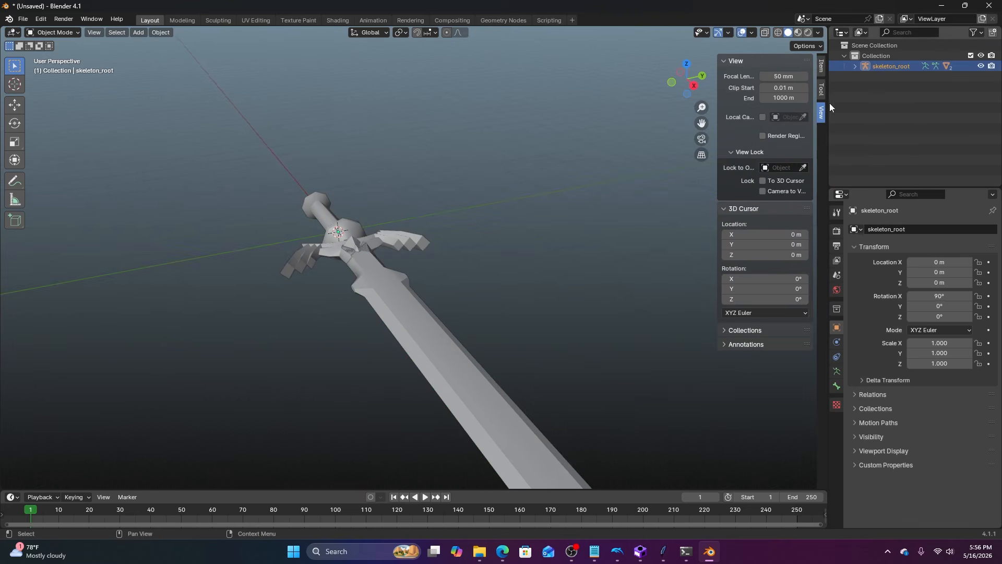
pyautogui.click(822, 65)
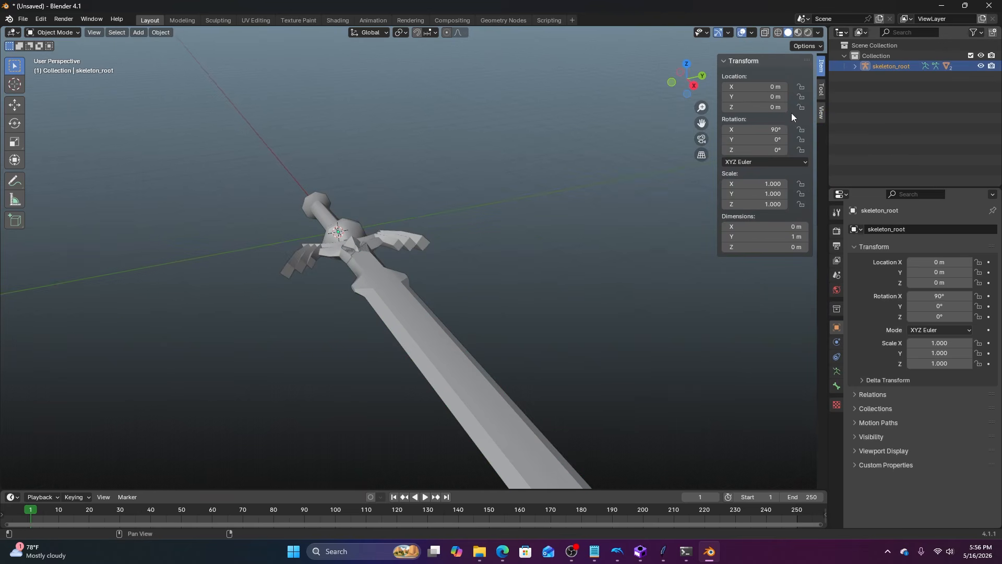
pyautogui.click(768, 129)
pyautogui.press('BackSpace')
pyautogui.write('0')
pyautogui.press('Return')
pyautogui.moveTo(504, 195); pyautogui.dragTo(553, 190, button='middle')
pyautogui.hotkey('ctrl', 'z')
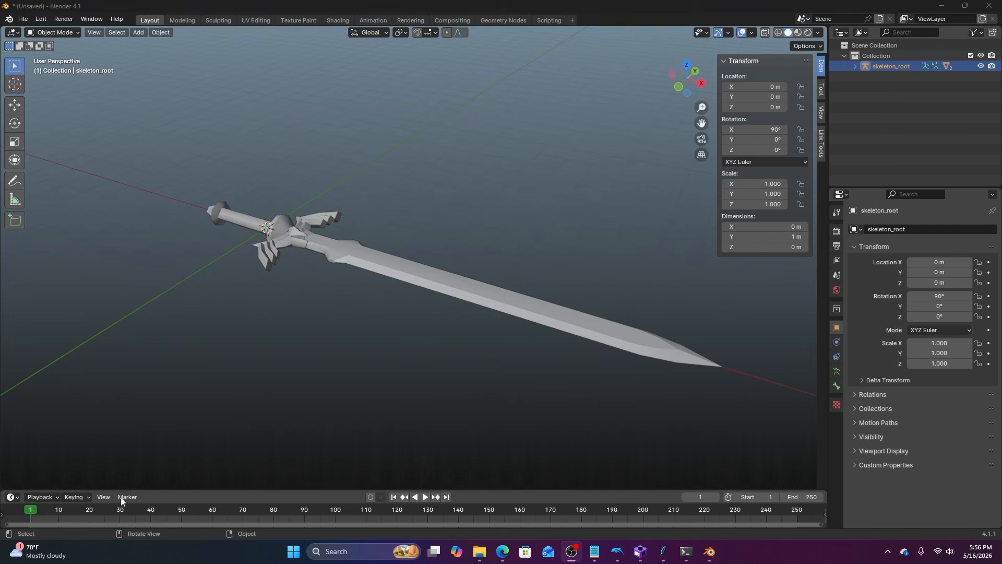
# Clear the transforms of the sword's meshes and armature with the Link Autobuild Tool.
pyautogui.click(820, 153)
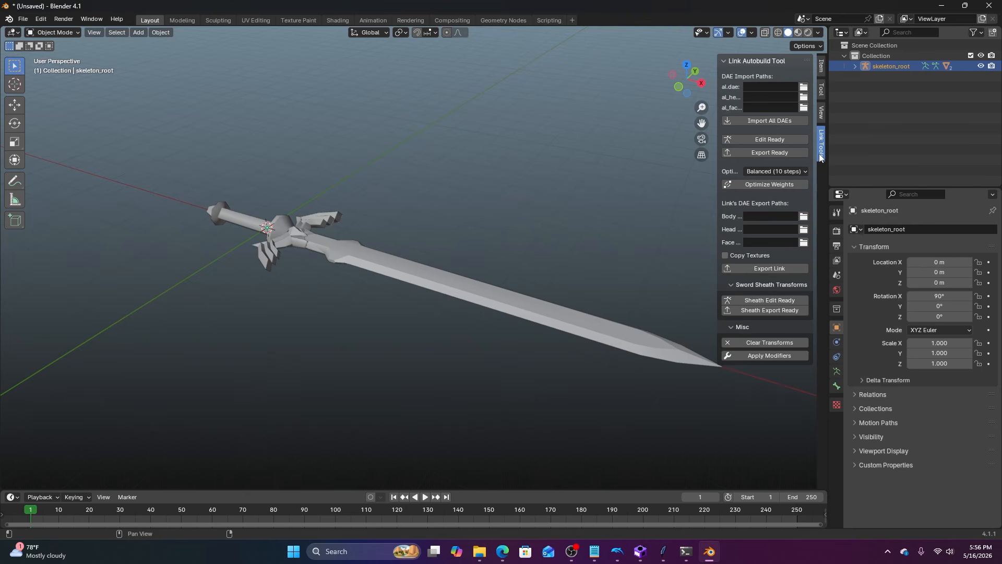
pyautogui.click(775, 343)
pyautogui.moveTo(504, 276); pyautogui.dragTo(437, 230, button='middle')
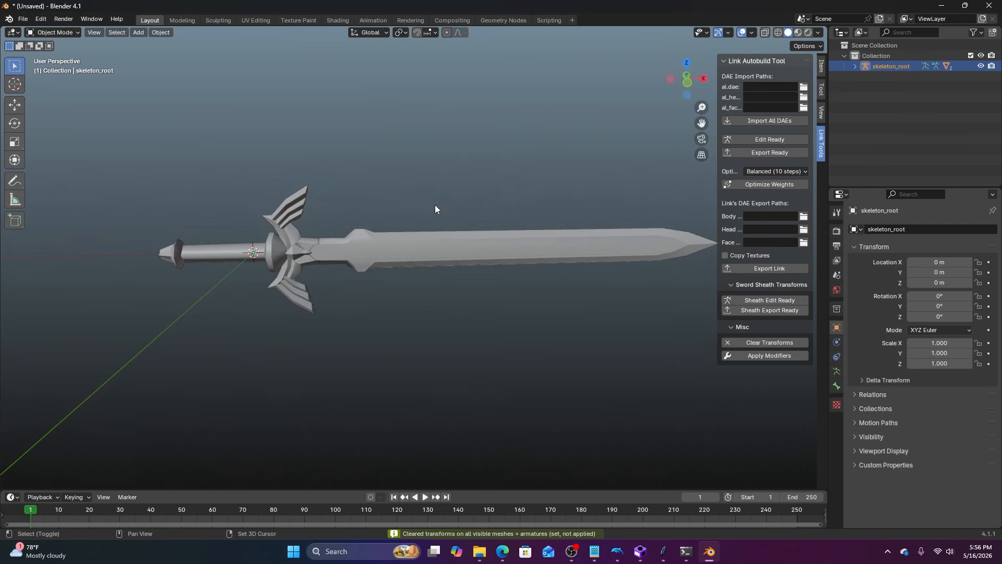
# Switch the viewport to Material Preview shading and look over the textured hilt and blade.
pyautogui.press('z')
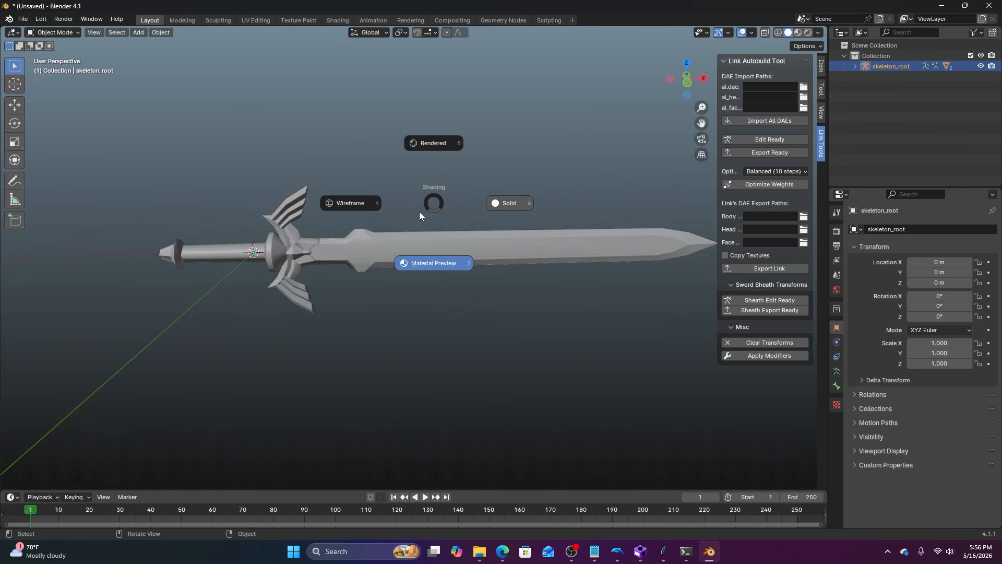
pyautogui.click(420, 215)
pyautogui.scroll(4, 431, 224)
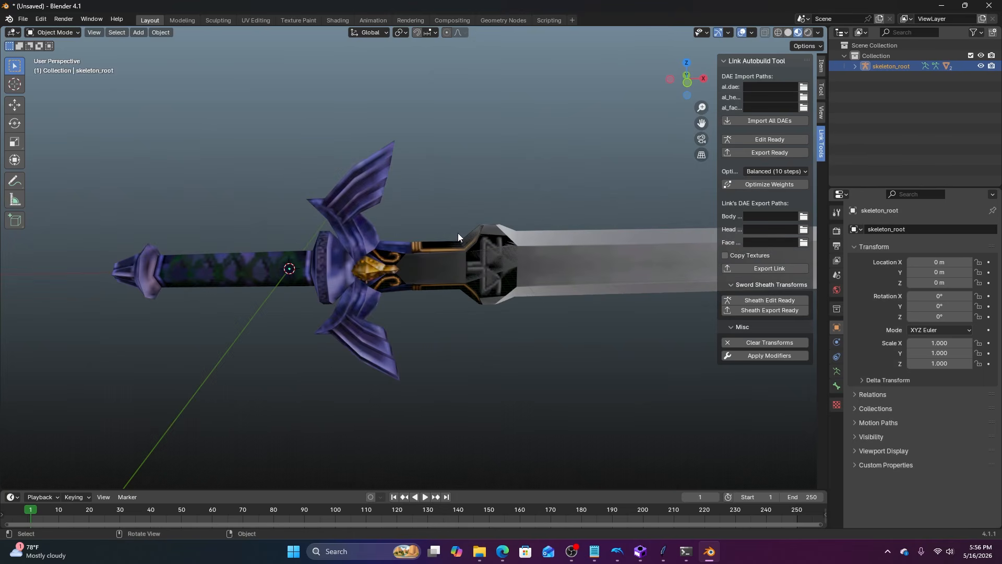
pyautogui.keyDown('shift'); pyautogui.moveTo(514, 184); pyautogui.dragTo(428, 187, button='middle'); pyautogui.keyUp('shift')
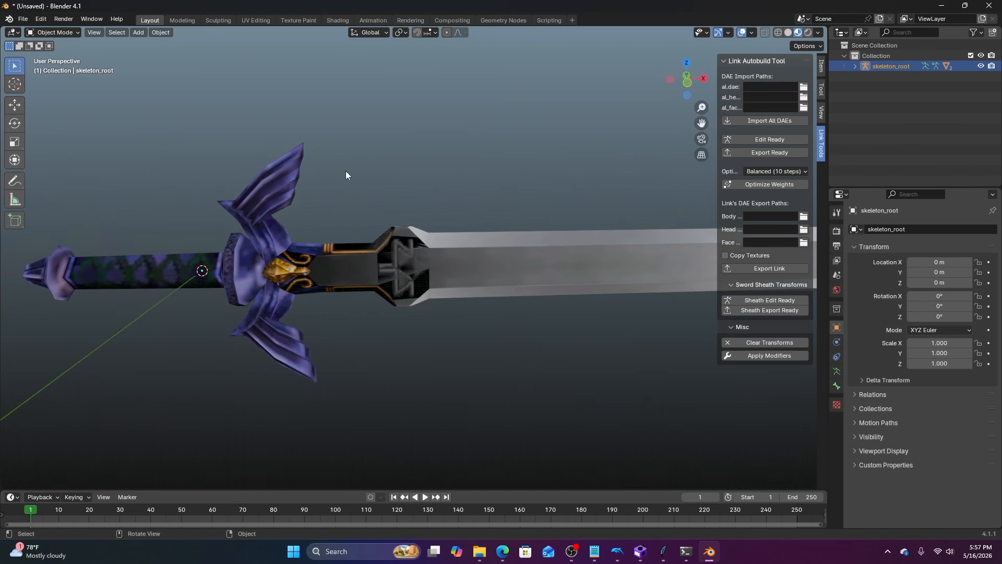
pyautogui.scroll(-3, 426, 187)
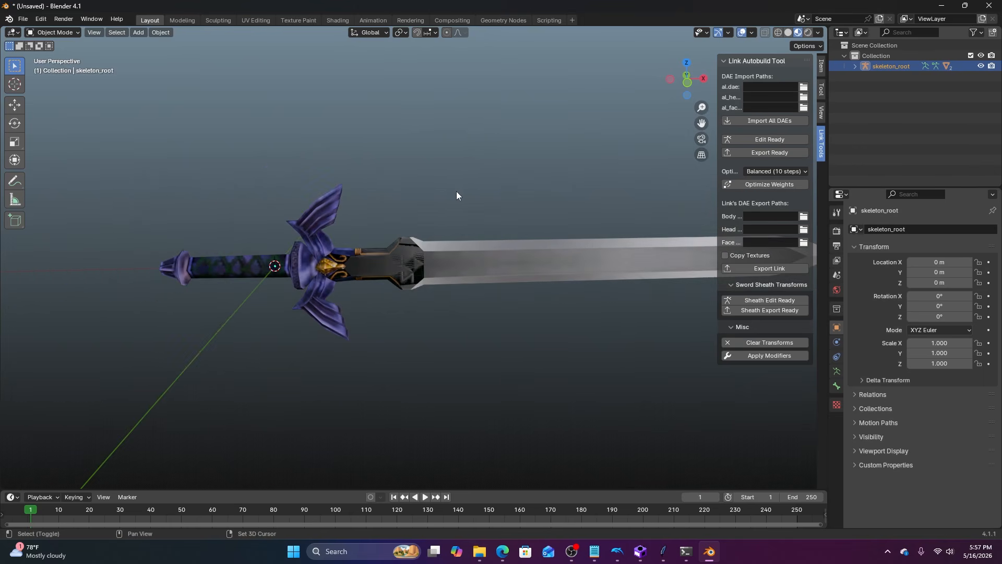
# Move the hilt and blade meshes apart to show they are separate objects, and undo both moves.
pyautogui.click(352, 219)
pyautogui.press('g')
pyautogui.click(268, 213)
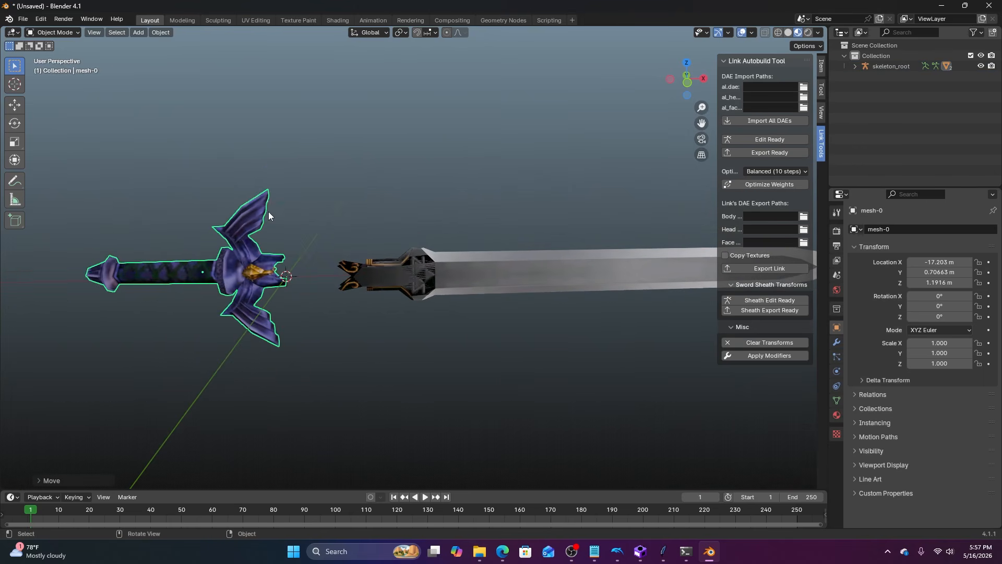
pyautogui.click(488, 262)
pyautogui.press('g')
pyautogui.click(607, 221)
pyautogui.hotkey('ctrl', 'z')
pyautogui.hotkey('ctrl', 'z')
pyautogui.hotkey('ctrl', 'z')
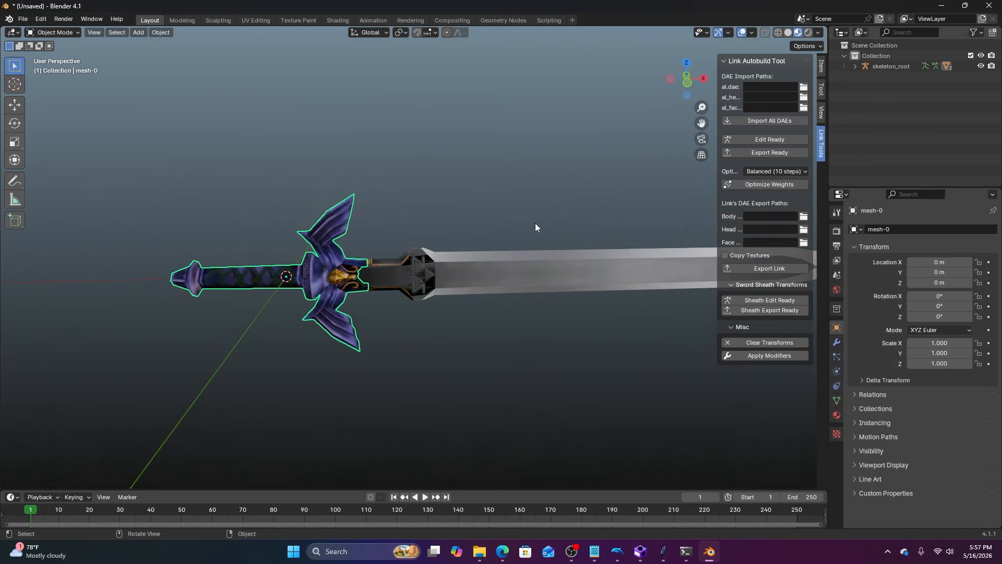
# Expand the skeleton_root hierarchy in the outliner to list the sword's child meshes.
pyautogui.keyDown('shift'); pyautogui.moveTo(535, 223); pyautogui.dragTo(456, 203, button='middle'); pyautogui.keyUp('shift')
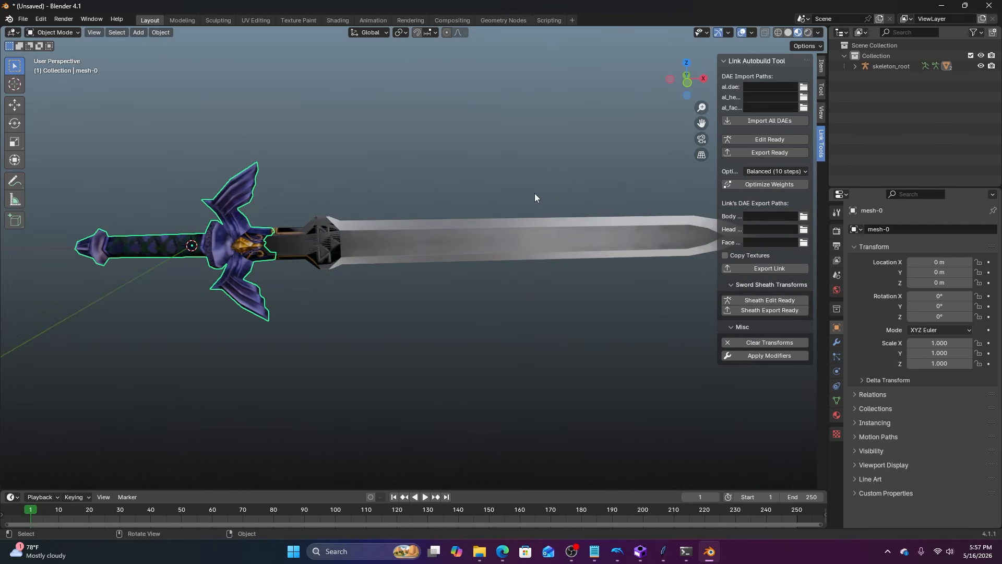
pyautogui.moveTo(534, 193); pyautogui.dragTo(589, 219, button='middle')
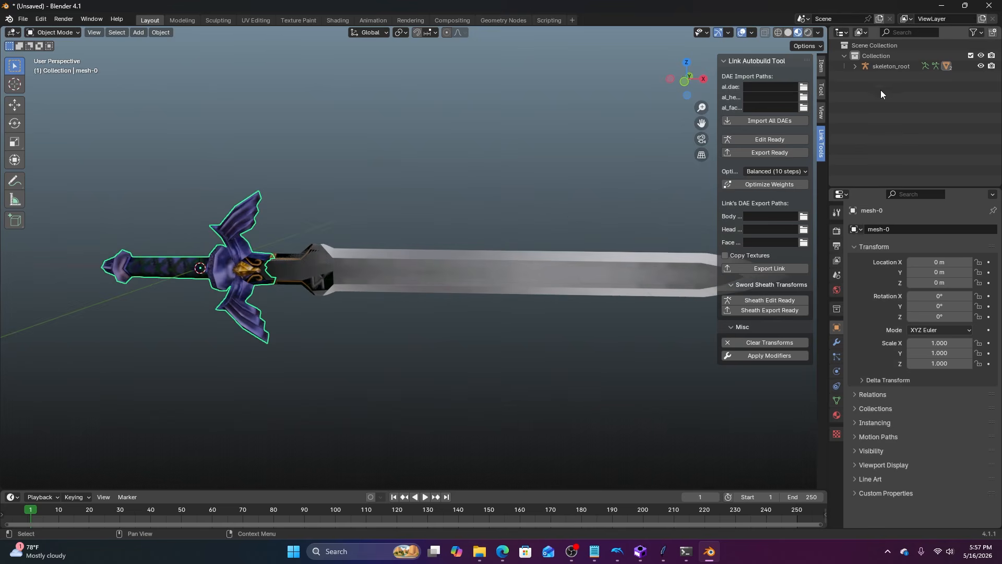
pyautogui.click(854, 66)
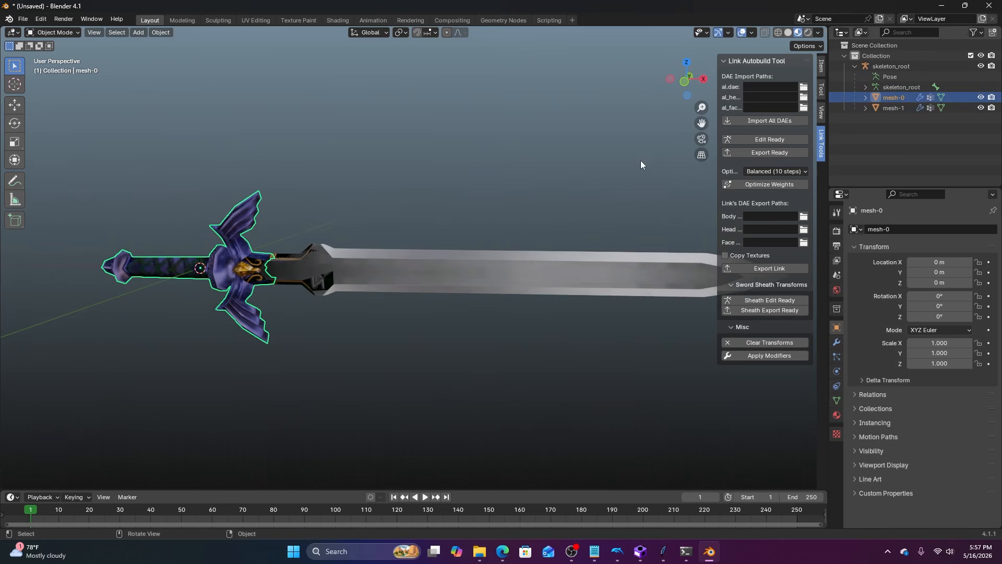
# Clear the parent of the hilt and blade meshes while keeping their transformation, and collapse skeleton_root in the outliner.
pyautogui.click(530, 167)
pyautogui.moveTo(448, 169); pyautogui.dragTo(490, 199, button='middle')
pyautogui.click(437, 263)
pyautogui.keyDown('shift'); pyautogui.click(329, 239); pyautogui.keyUp('shift')
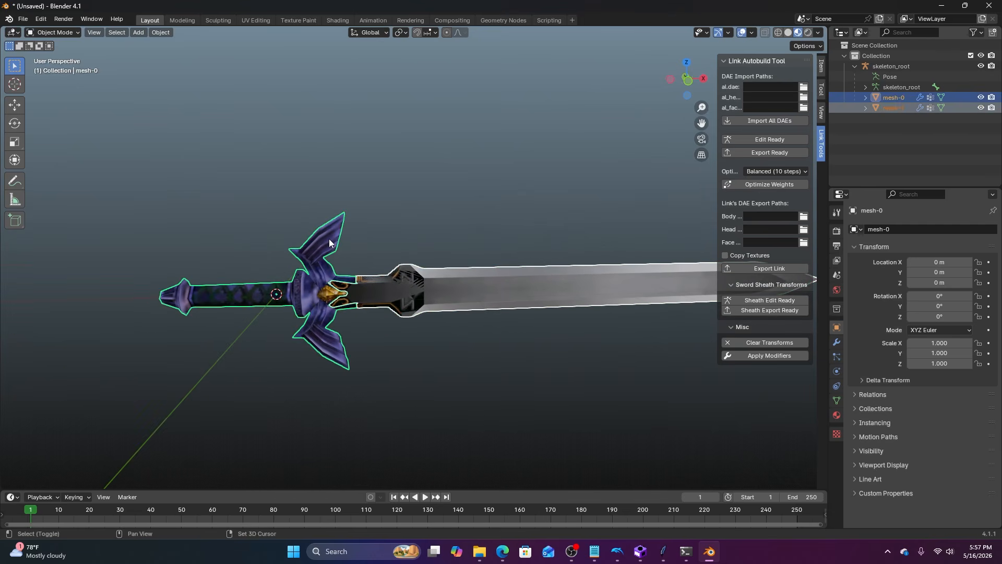
pyautogui.hotkey('alt', 'p')
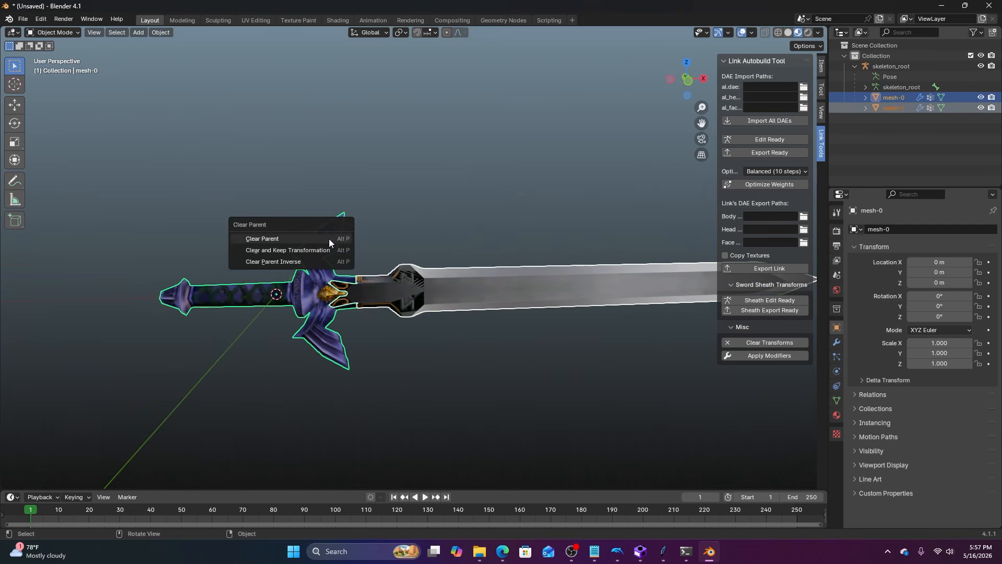
pyautogui.click(299, 250)
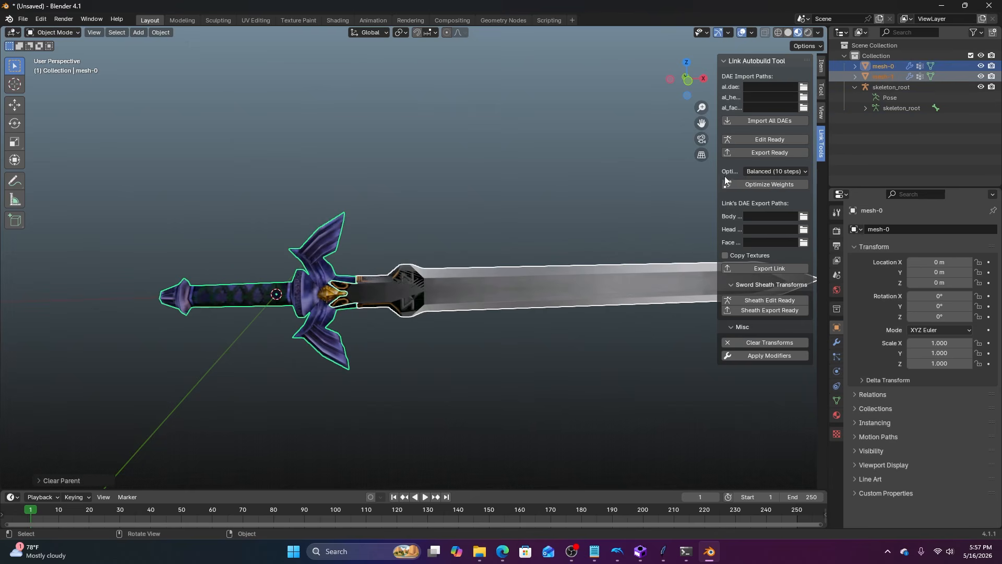
pyautogui.click(867, 87)
pyautogui.click(854, 87)
pyautogui.click(512, 168)
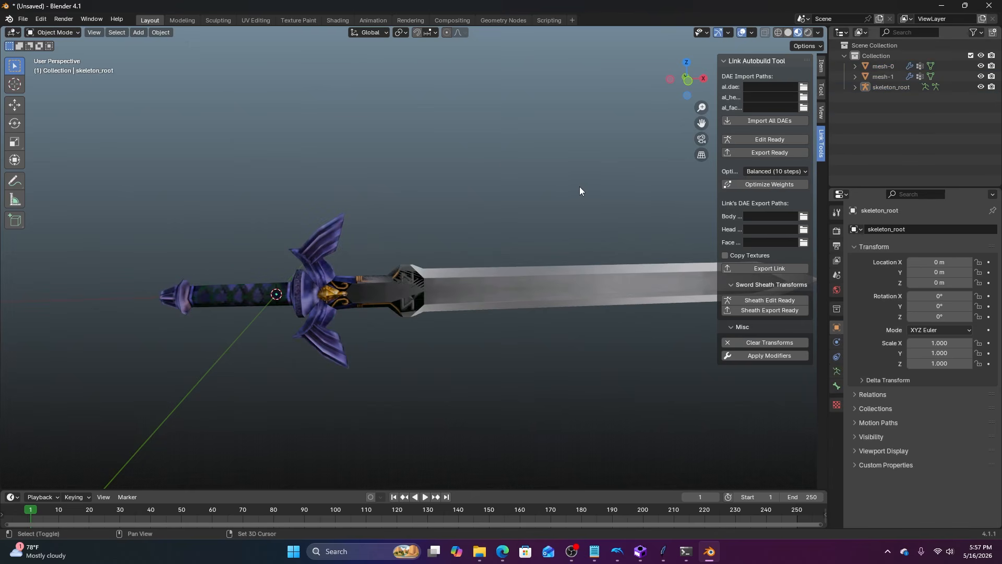
pyautogui.moveTo(580, 186)
pyautogui.mouseDown(button='middle')
pyautogui.moveTo(548, 188)
pyautogui.moveTo(564, 187)
pyautogui.mouseUp(button='middle')
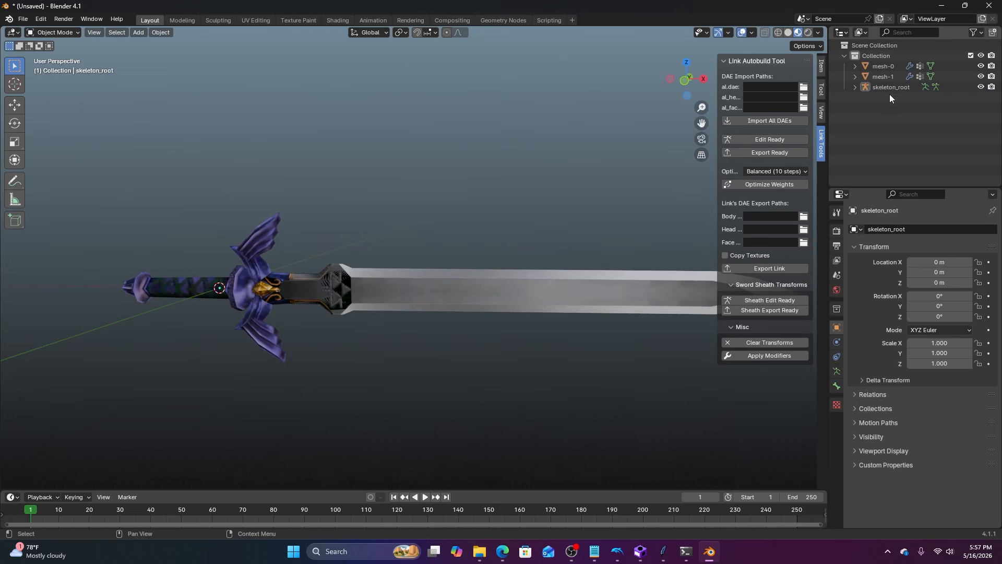
# Examine the mesh data, modifiers and vertex groups listed under mesh-0 and mesh-1 in the outliner, and collapse both.
pyautogui.click(884, 67)
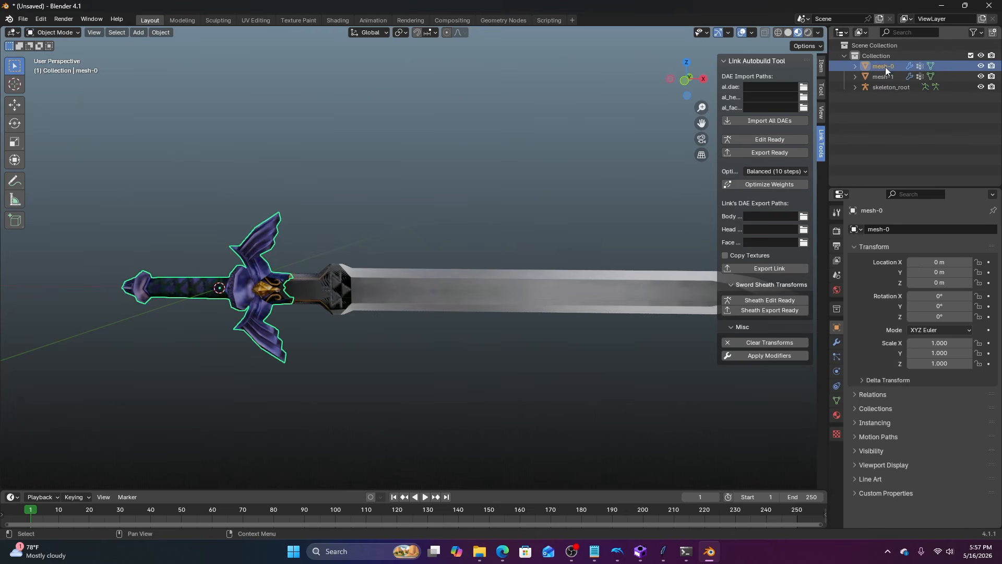
pyautogui.click(883, 77)
pyautogui.click(855, 77)
pyautogui.click(879, 66)
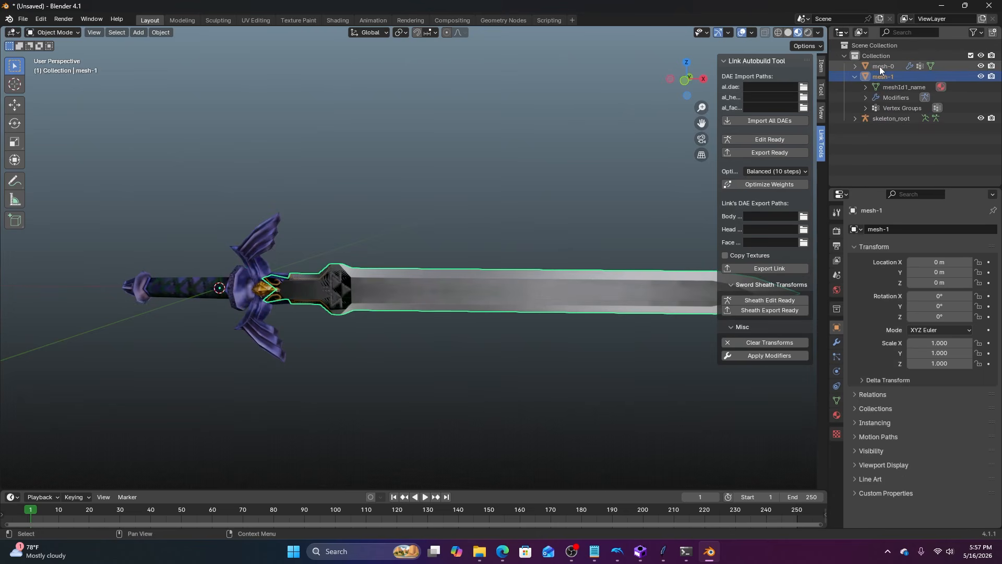
pyautogui.click(854, 67)
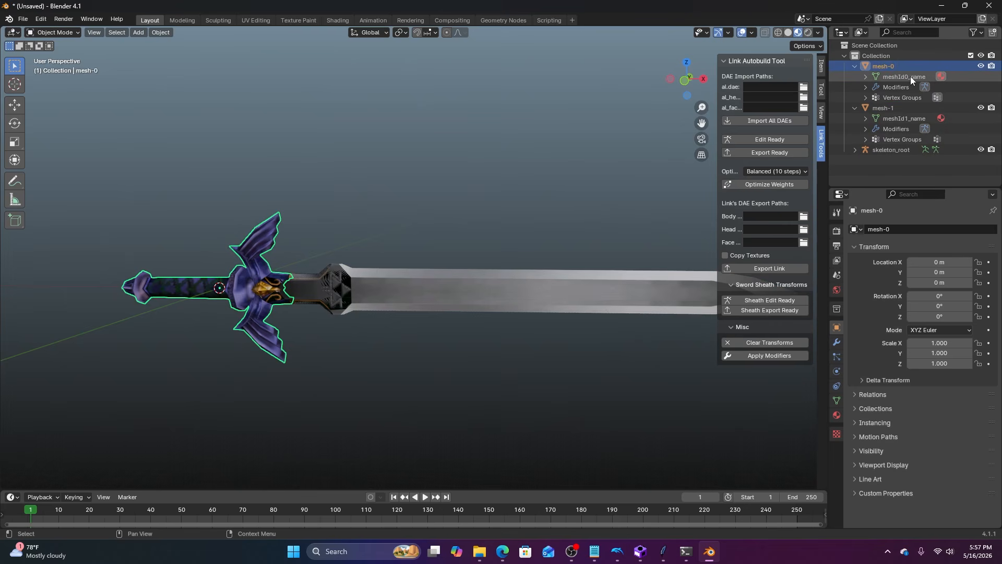
pyautogui.click(855, 66)
pyautogui.click(856, 77)
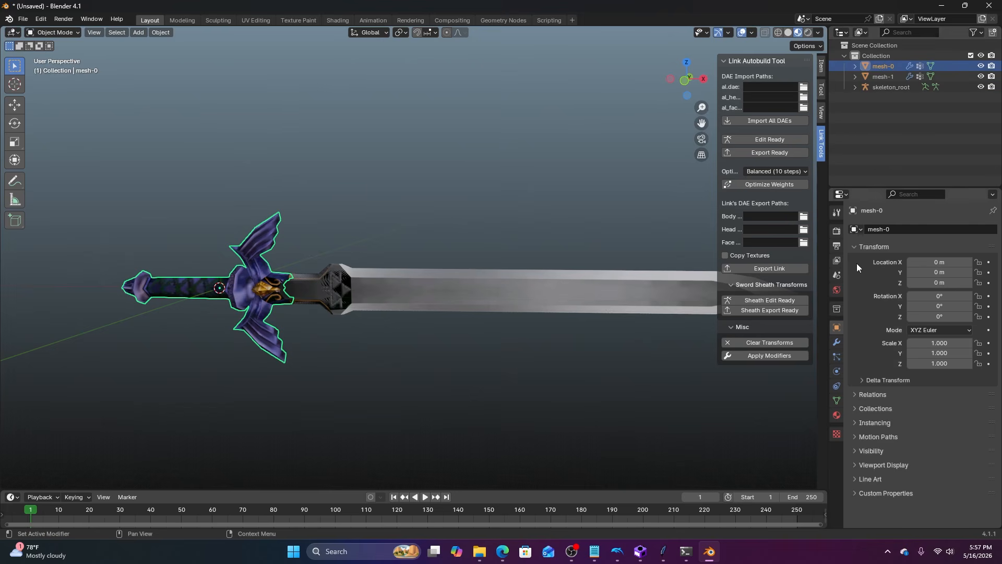
# Check the materials assigned to mesh-0 and mesh-1, and look over the sword's hilt and blade.
pyautogui.click(836, 415)
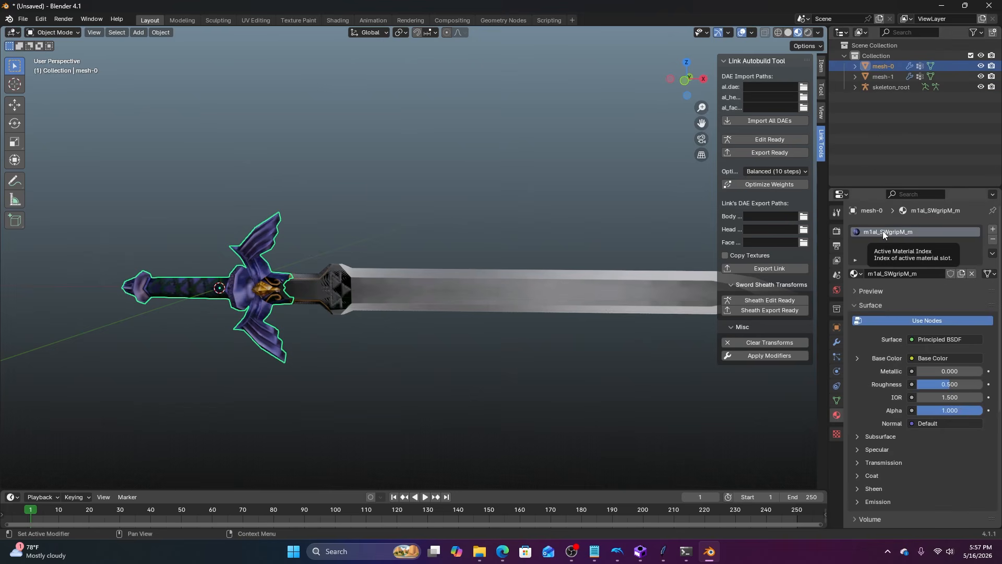
pyautogui.click(881, 77)
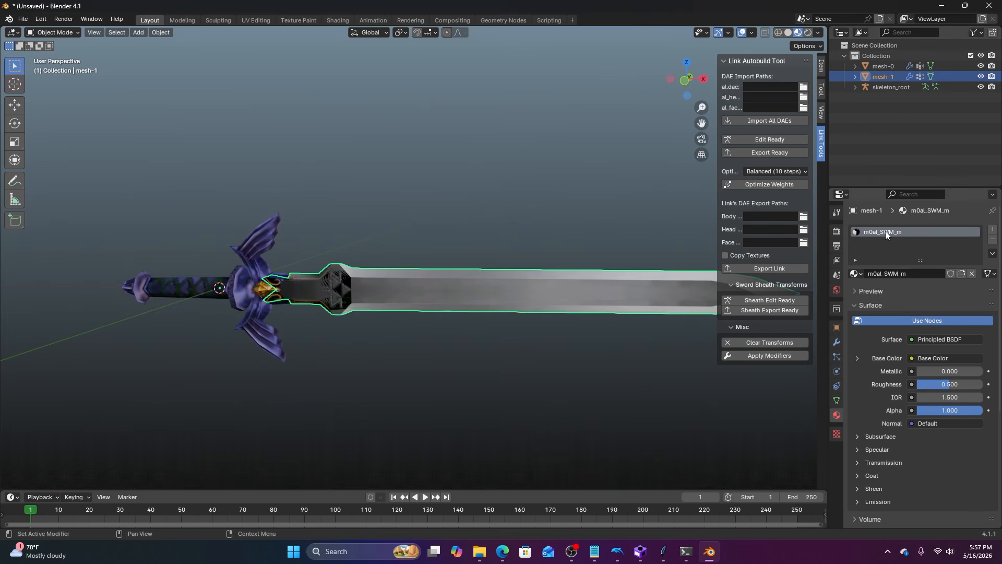
pyautogui.keyDown('shift'); pyautogui.moveTo(402, 178); pyautogui.dragTo(496, 212, button='middle'); pyautogui.keyUp('shift')
pyautogui.click(428, 177)
pyautogui.scroll(3, 477, 191)
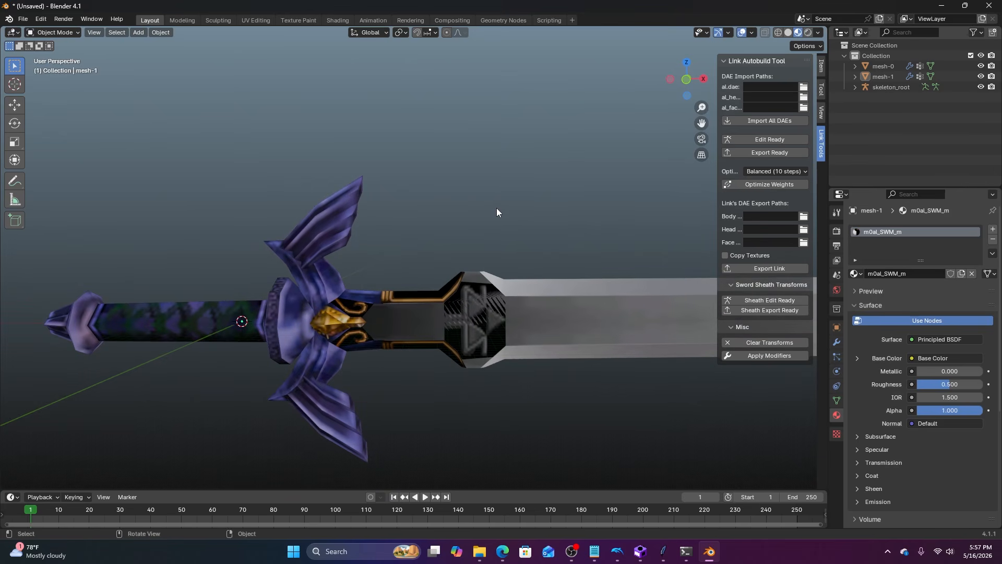
pyautogui.scroll(-4, 496, 207)
pyautogui.moveTo(506, 225); pyautogui.dragTo(430, 210, button='middle')
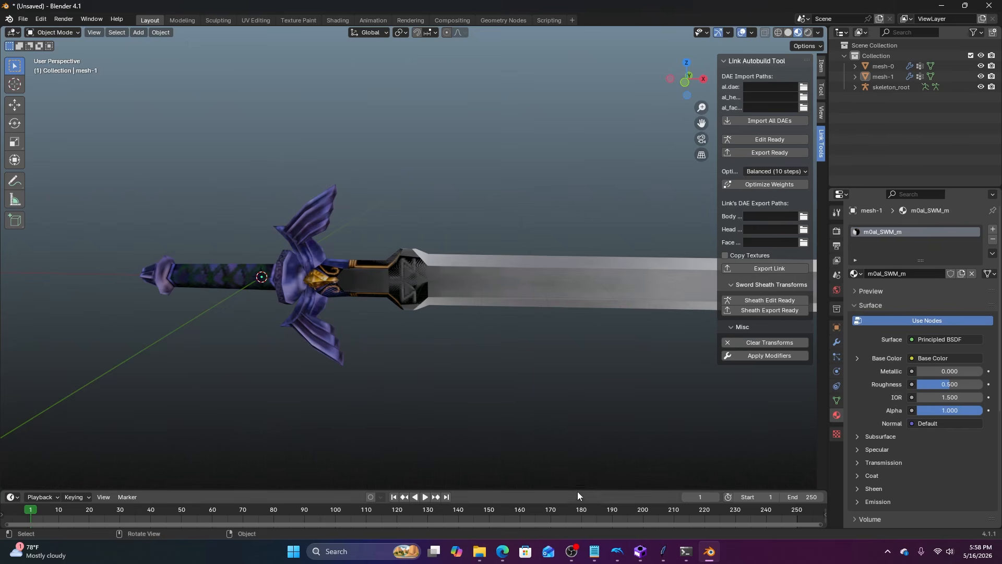
# Switch to the Blender window holding the armored knight, look over its sword, and select the knight's mesh.
pyautogui.click(574, 550)
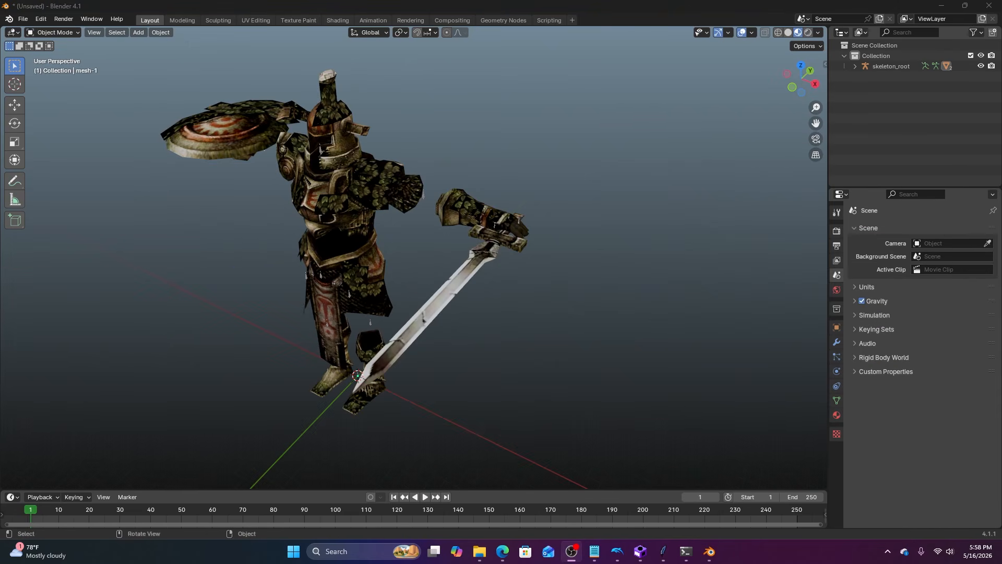
pyautogui.moveTo(458, 351)
pyautogui.mouseDown(button='middle')
pyautogui.moveTo(496, 336)
pyautogui.moveTo(467, 352)
pyautogui.mouseUp(button='middle')
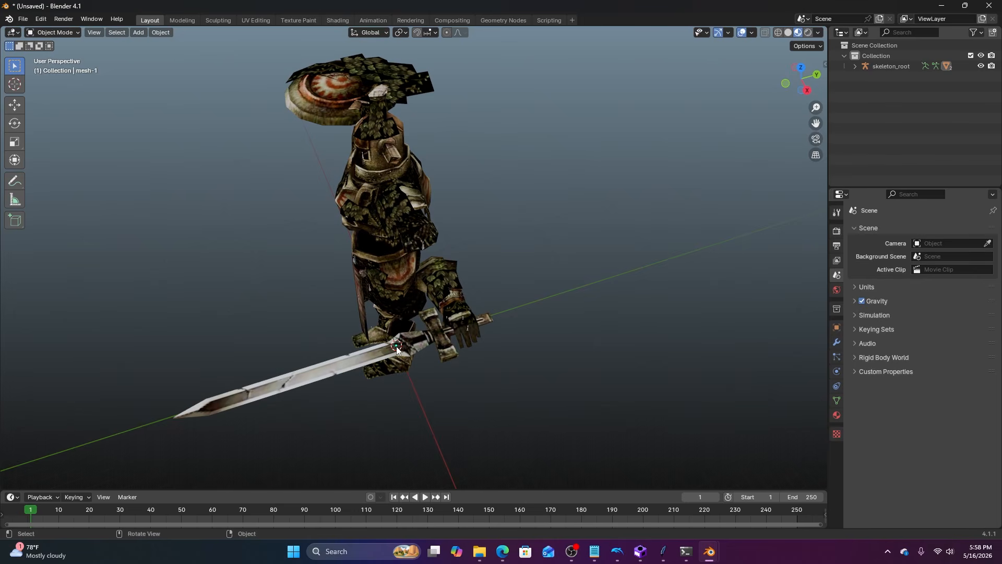
pyautogui.scroll(2, 423, 329)
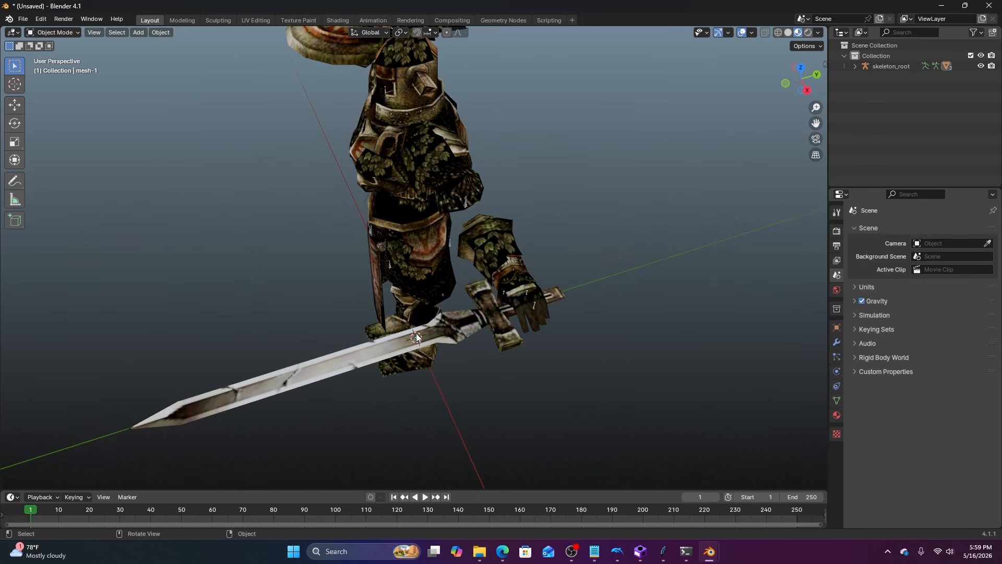
pyautogui.click(471, 319)
pyautogui.moveTo(403, 323); pyautogui.dragTo(465, 315, button='middle')
pyautogui.keyDown('shift'); pyautogui.moveTo(597, 284); pyautogui.dragTo(491, 281, button='middle'); pyautogui.keyUp('shift')
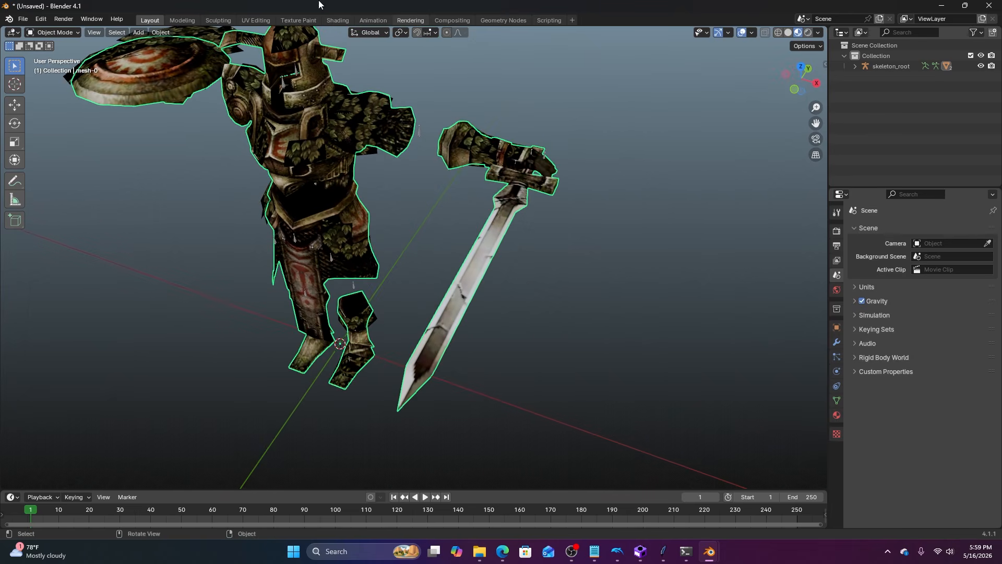
# Open the knight's mesh in the UV Editing workspace and bring the whole model into view.
pyautogui.click(255, 20)
pyautogui.scroll(-5, 588, 270)
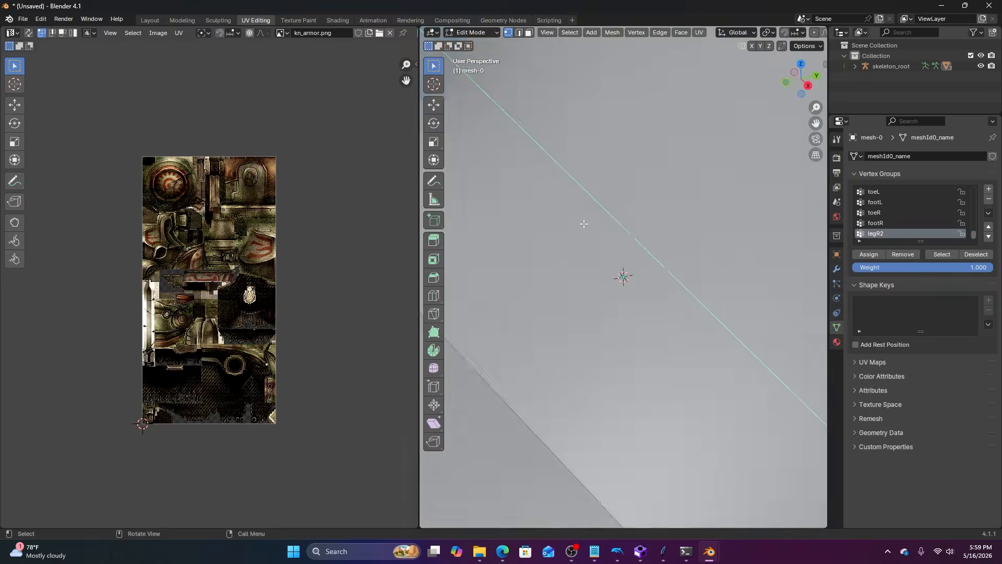
pyautogui.scroll(-8, 589, 270)
pyautogui.keyDown('shift'); pyautogui.moveTo(595, 219); pyautogui.dragTo(650, 251, button='middle'); pyautogui.keyUp('shift')
pyautogui.scroll(4, 606, 245)
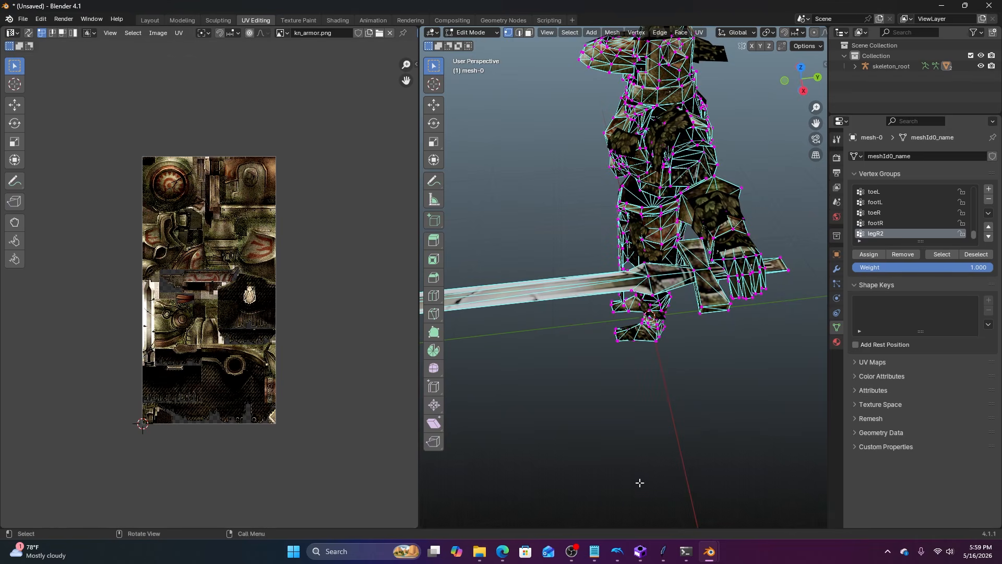
# Return to the Master Sword's Blender window and open the blade mesh in the UV Editing workspace.
pyautogui.moveTo(705, 554)
pyautogui.click(676, 515)
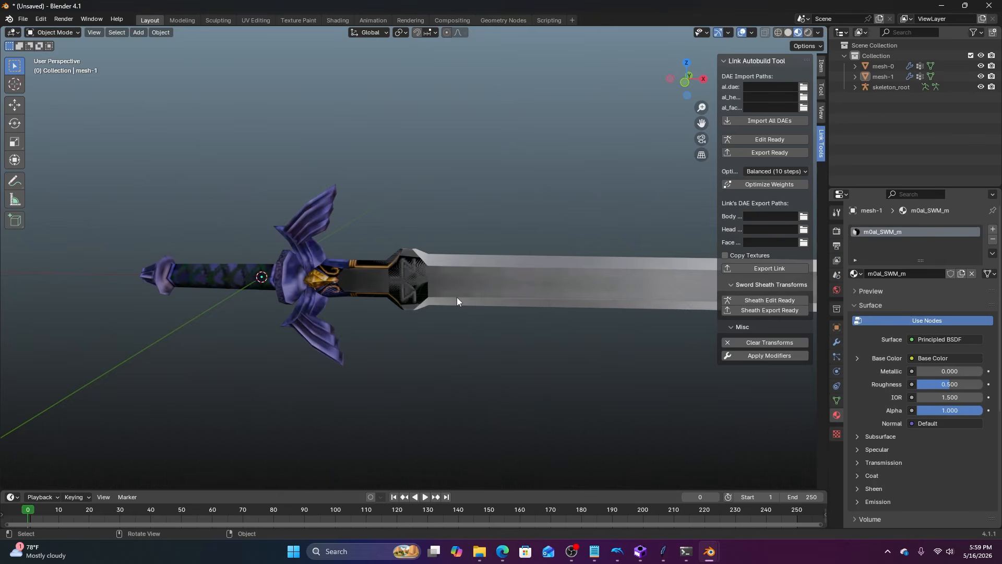
pyautogui.click(546, 285)
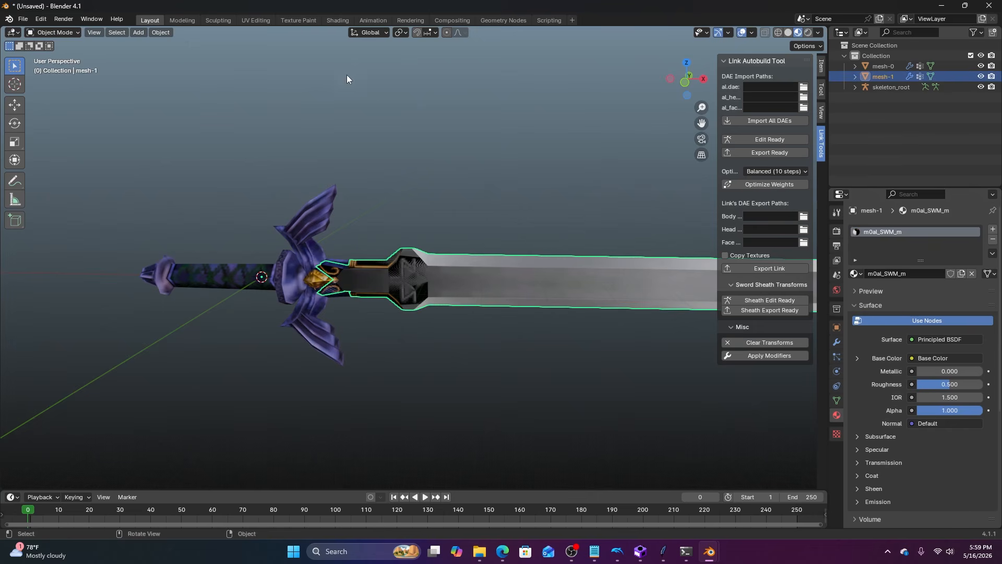
pyautogui.click(270, 24)
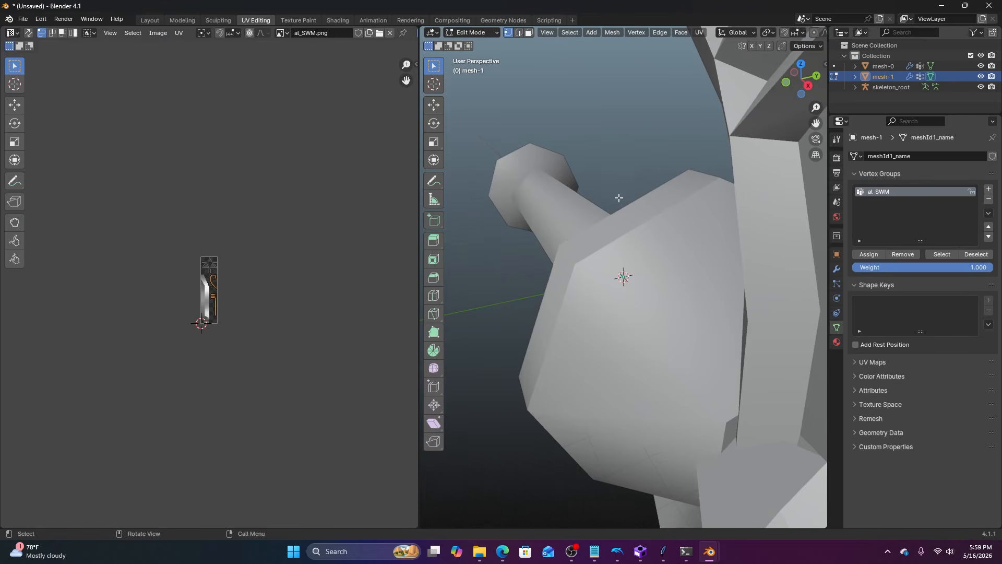
# Switch the viewport to Material Preview shading and select all of the blade's geometry to show its UVs on al_SWM.png.
pyautogui.press('z')
pyautogui.click(599, 249)
pyautogui.scroll(-11, 598, 248)
pyautogui.moveTo(598, 248)
pyautogui.mouseDown(button='middle')
pyautogui.moveTo(588, 245)
pyautogui.moveTo(631, 268)
pyautogui.moveTo(600, 254)
pyautogui.moveTo(615, 248)
pyautogui.mouseUp(button='middle')
pyautogui.press('a')
pyautogui.scroll(6, 630, 268)
# Leave the blade mesh, put the hilt mesh in Edit Mode, and select all its geometry to examine its UV layout.
pyautogui.click(483, 33)
pyautogui.click(484, 44)
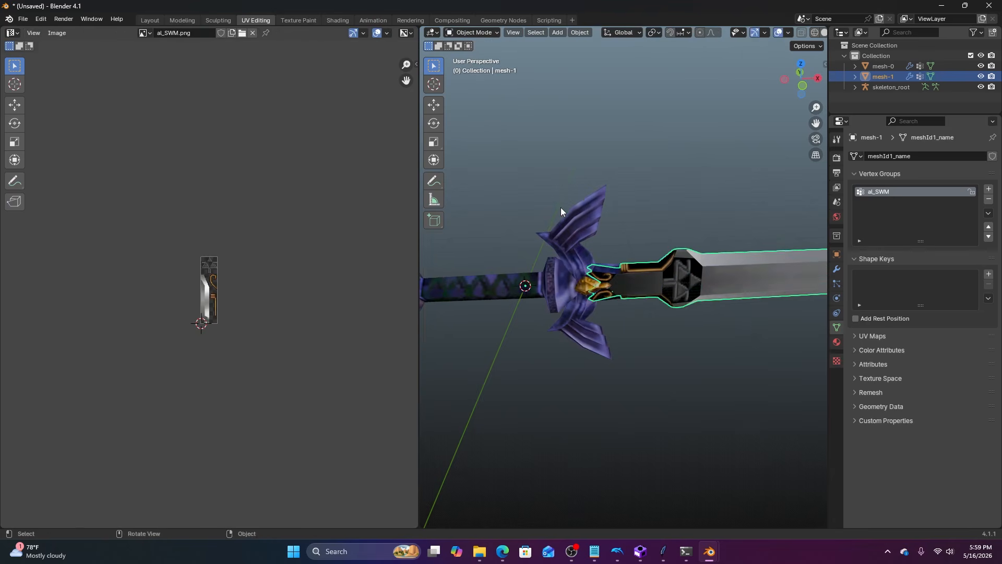
pyautogui.click(560, 208)
pyautogui.click(472, 32)
pyautogui.click(474, 55)
pyautogui.press('a')
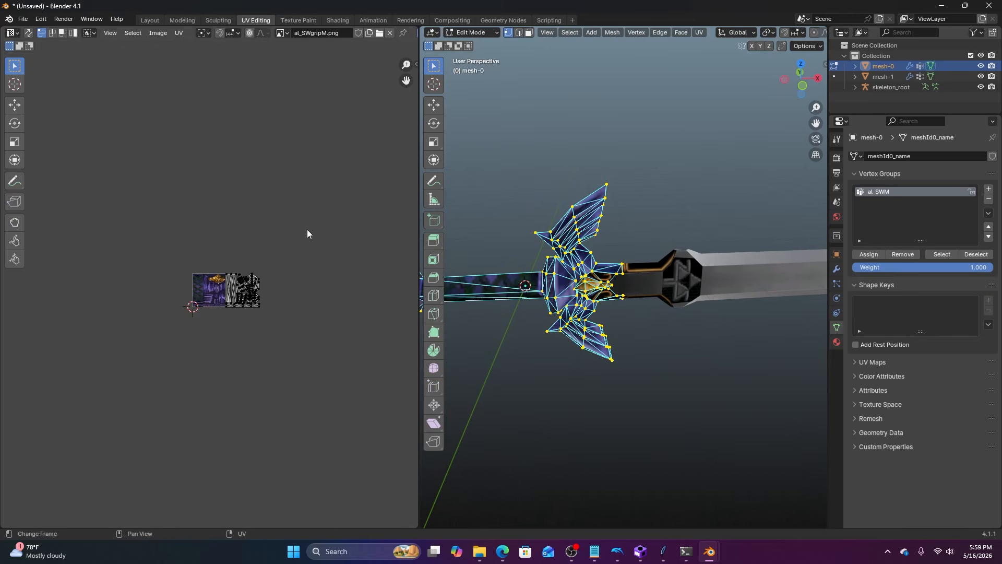
pyautogui.scroll(5, 307, 230)
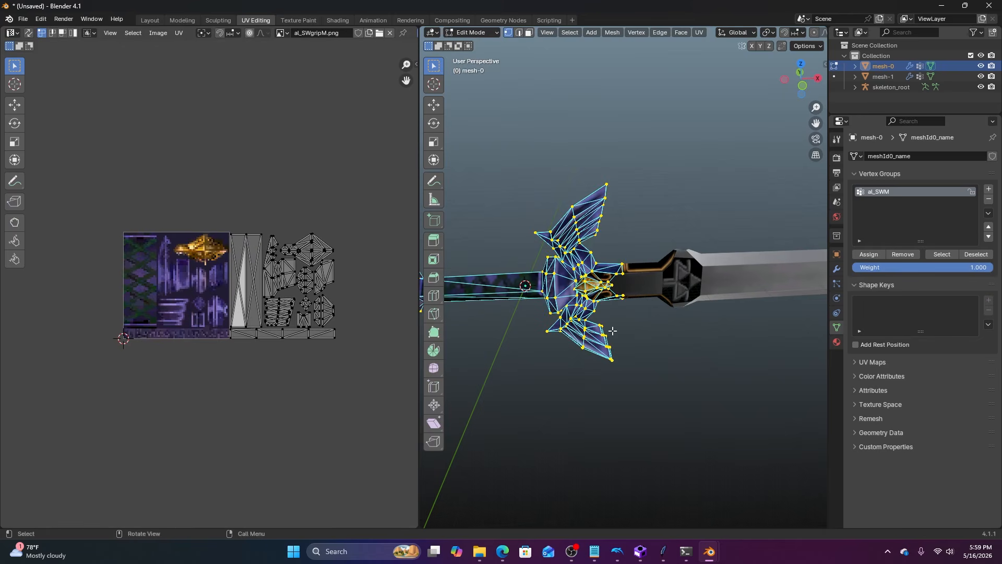
# Return to the knight's Blender window and select all linked faces of its sword's crossguard and blade in face select mode.
pyautogui.moveTo(708, 552)
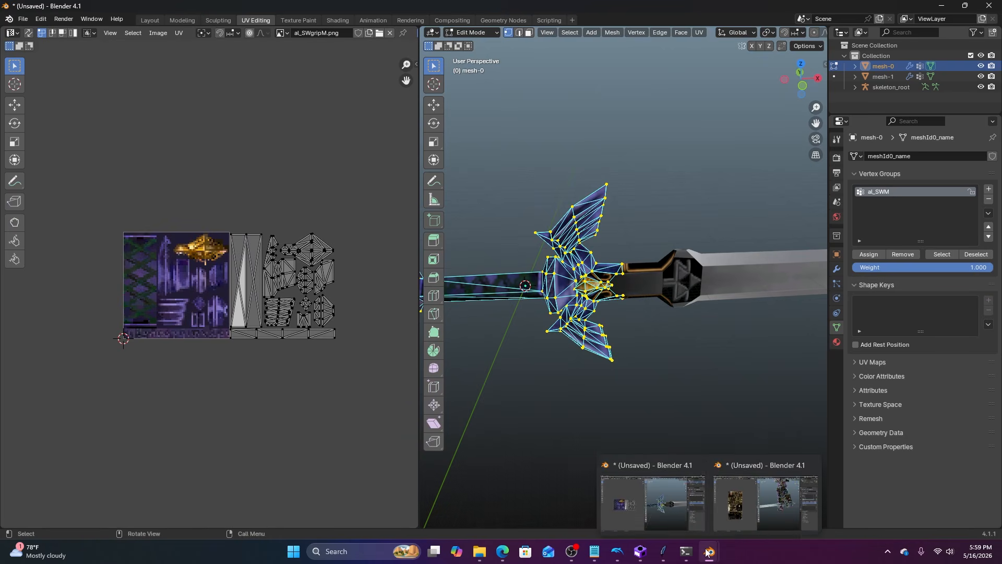
pyautogui.click(762, 507)
pyautogui.click(762, 507)
pyautogui.keyDown('shift'); pyautogui.moveTo(703, 172); pyautogui.dragTo(645, 177, button='middle'); pyautogui.keyUp('shift')
pyautogui.click(530, 33)
pyautogui.scroll(4, 616, 261)
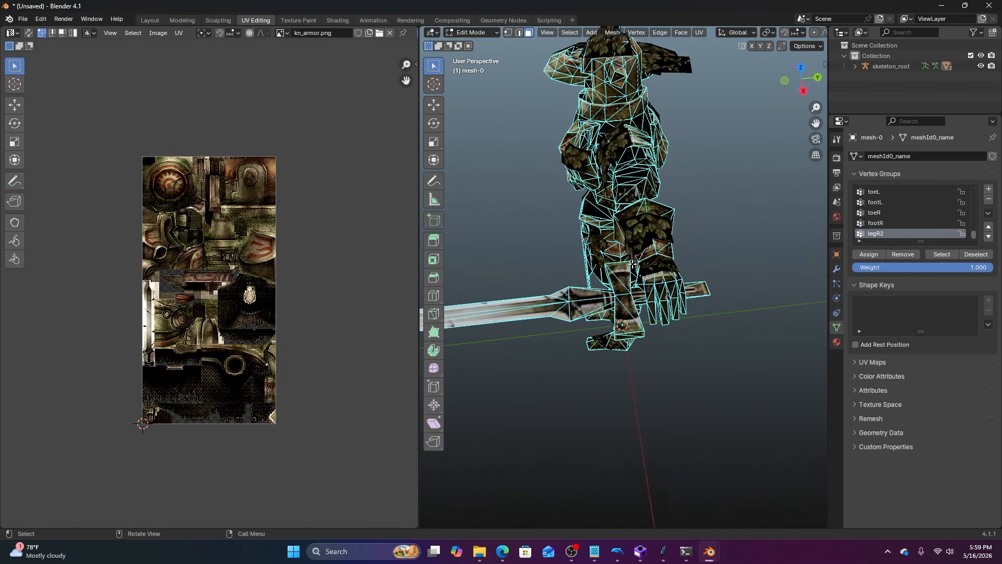
pyautogui.click(622, 285)
pyautogui.keyDown('shift'); pyautogui.click(569, 311); pyautogui.keyUp('shift')
pyautogui.hotkey('ctrl', 'l')
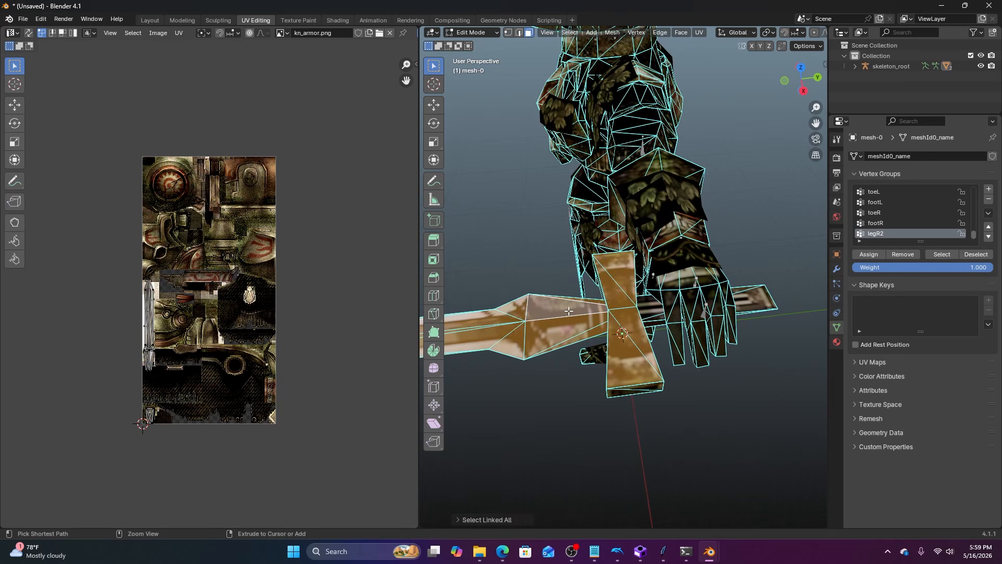
# Hide the selected crossguard and blade faces, and undo the hide.
pyautogui.press('h')
pyautogui.hotkey('ctrl', 'z')
pyautogui.moveTo(631, 310); pyautogui.dragTo(604, 286, button='middle')
pyautogui.scroll(-3, 604, 286)
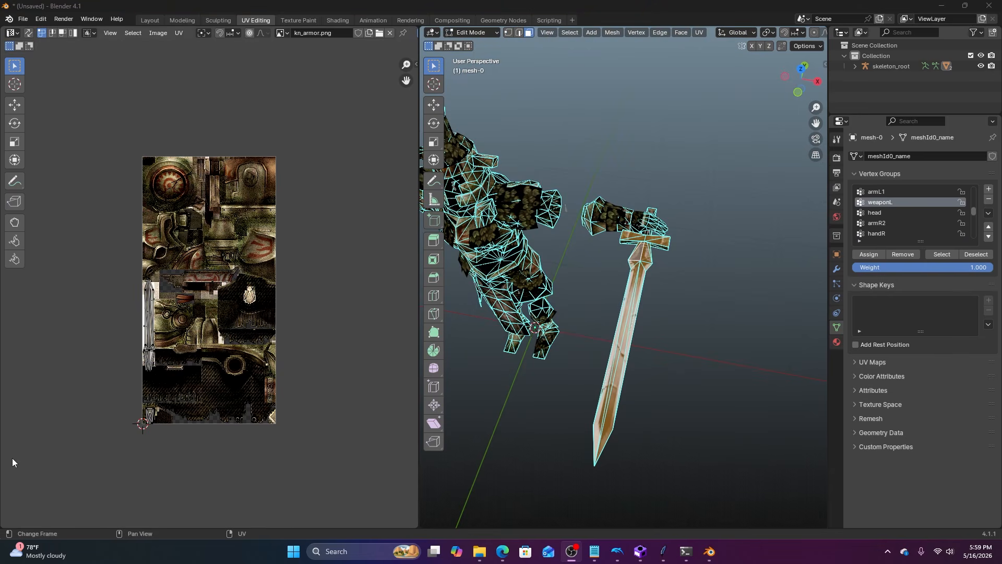
# Select the weaponL vertex group's faces, checking them with a hide and undo, and separate the knight's sword into its own object.
pyautogui.click(942, 254)
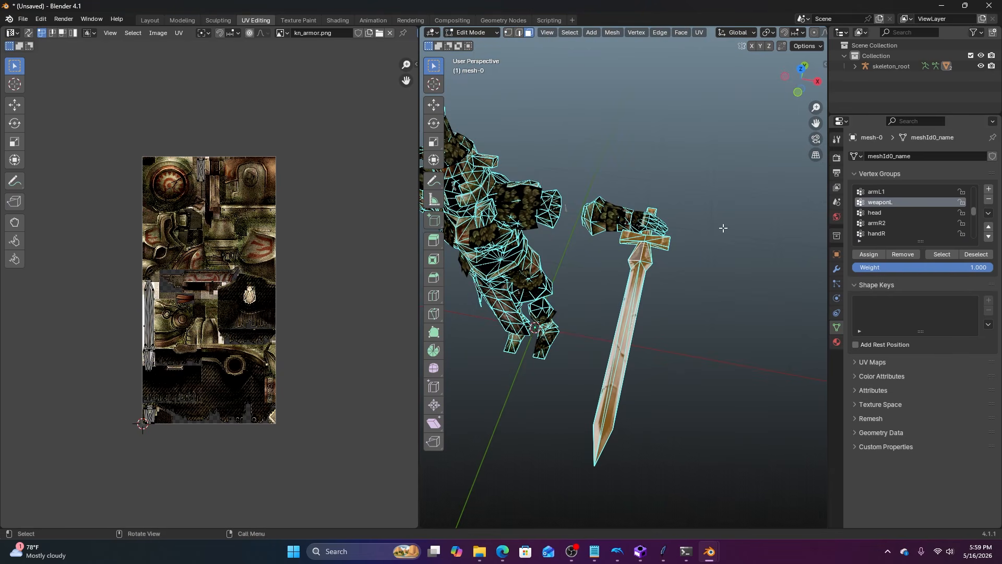
pyautogui.moveTo(723, 228); pyautogui.dragTo(671, 224, button='middle')
pyautogui.press('h')
pyautogui.keyDown('shift'); pyautogui.moveTo(605, 207); pyautogui.dragTo(648, 210, button='middle'); pyautogui.keyUp('shift')
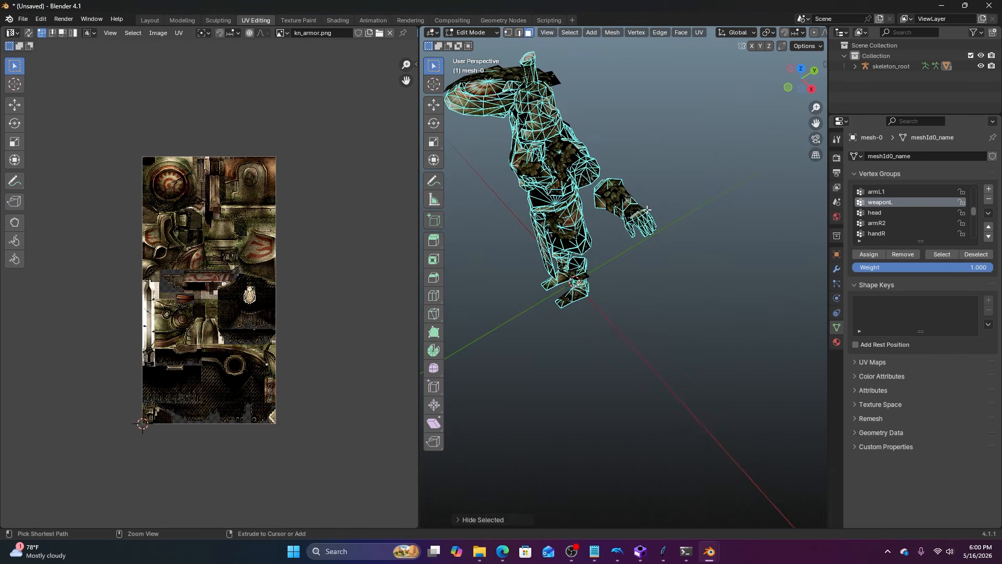
pyautogui.hotkey('ctrl', 'z')
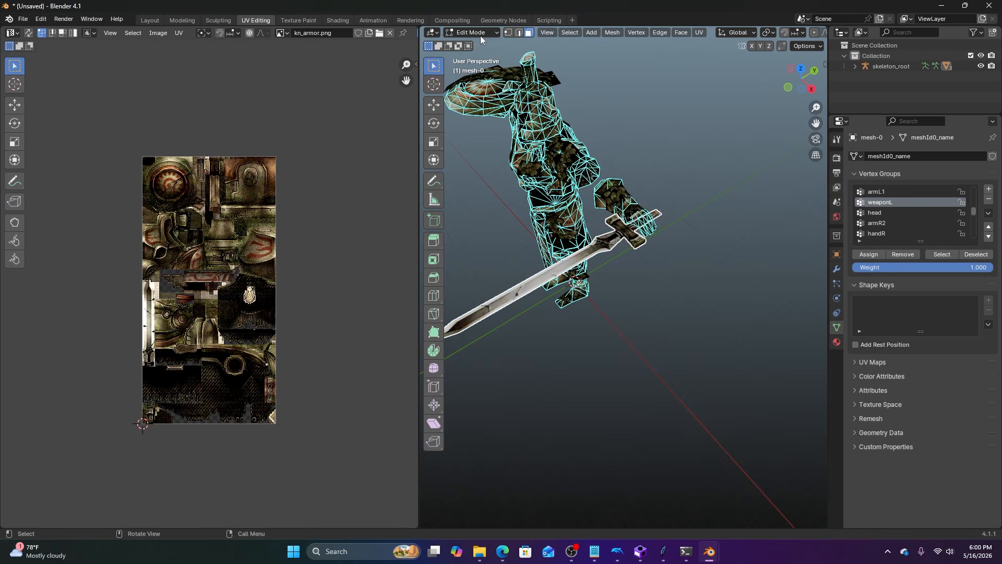
# Return to Object Mode, select the separated knight's sword, and hide all other objects.
pyautogui.click(481, 35)
pyautogui.click(480, 45)
pyautogui.click(577, 251)
pyautogui.hotkey('shift', 'h')
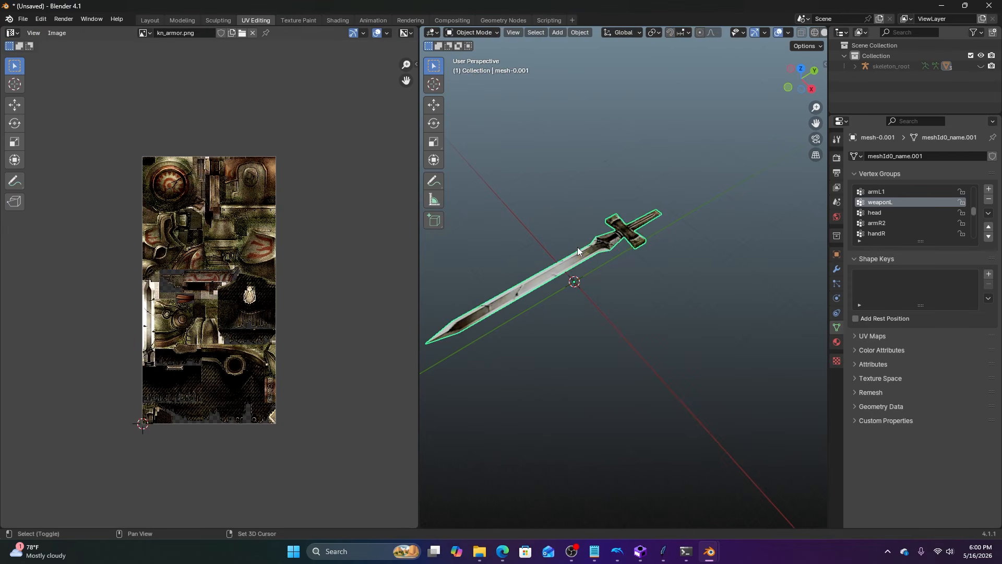
# Put the isolated knight's sword in Edit Mode and select all its faces to examine their UV layout on kn_armor.png.
pyautogui.moveTo(577, 248); pyautogui.dragTo(613, 264, button='middle')
pyautogui.click(469, 32)
pyautogui.click(472, 56)
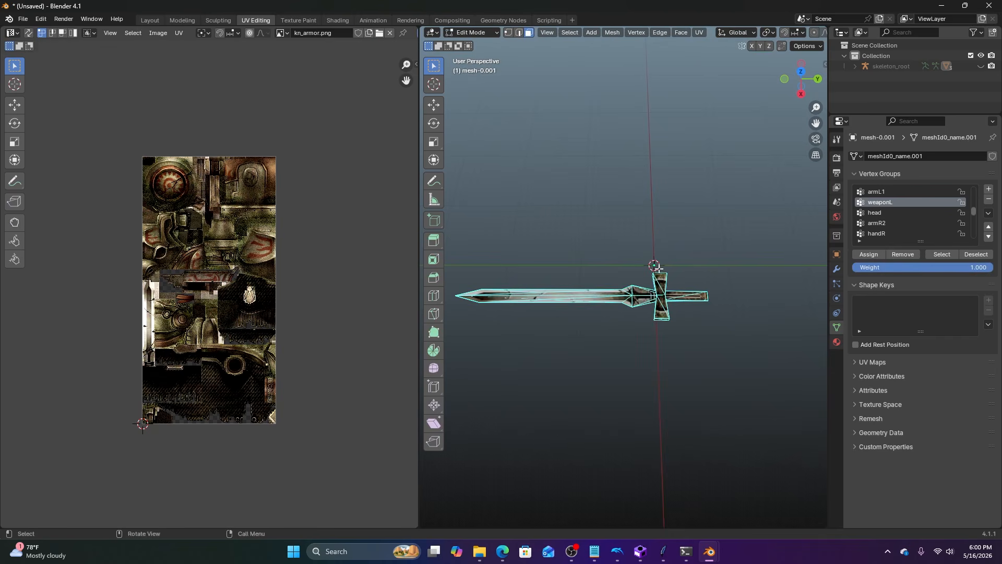
pyautogui.scroll(3, 227, 249)
pyautogui.moveTo(226, 249); pyautogui.dragTo(267, 118, button='middle')
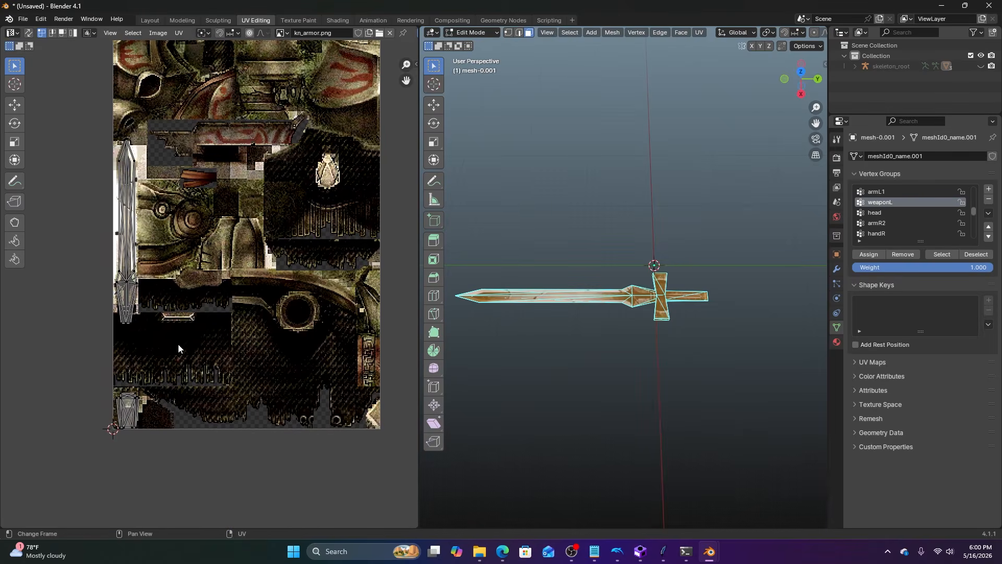
# Examine the sword's UV islands across kn_armor.png, from the blade and lower island to the grip island near the texture's upper edge.
pyautogui.scroll(2, 128, 418)
pyautogui.moveTo(128, 417); pyautogui.dragTo(192, 343, button='middle')
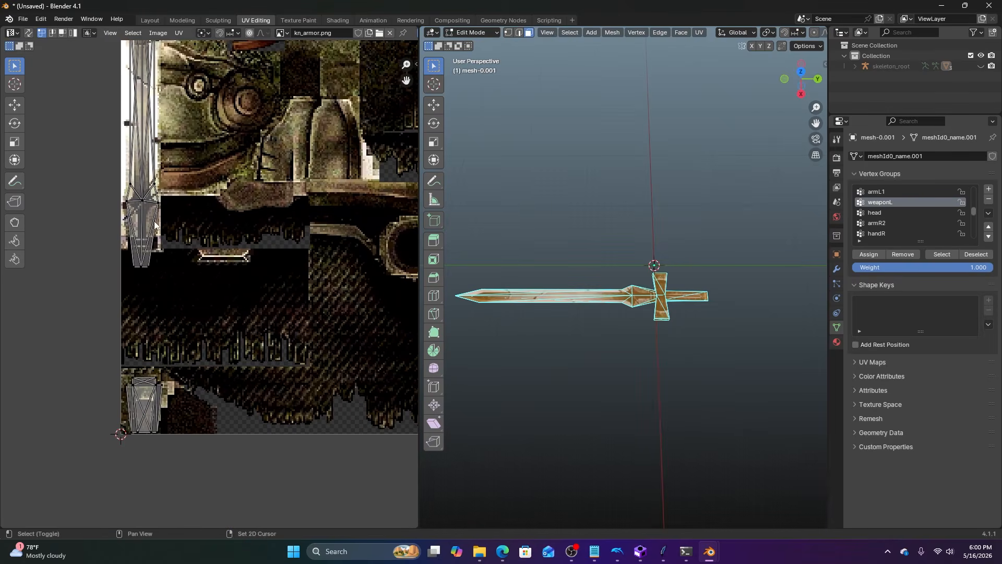
pyautogui.moveTo(159, 209); pyautogui.dragTo(162, 405, button='middle')
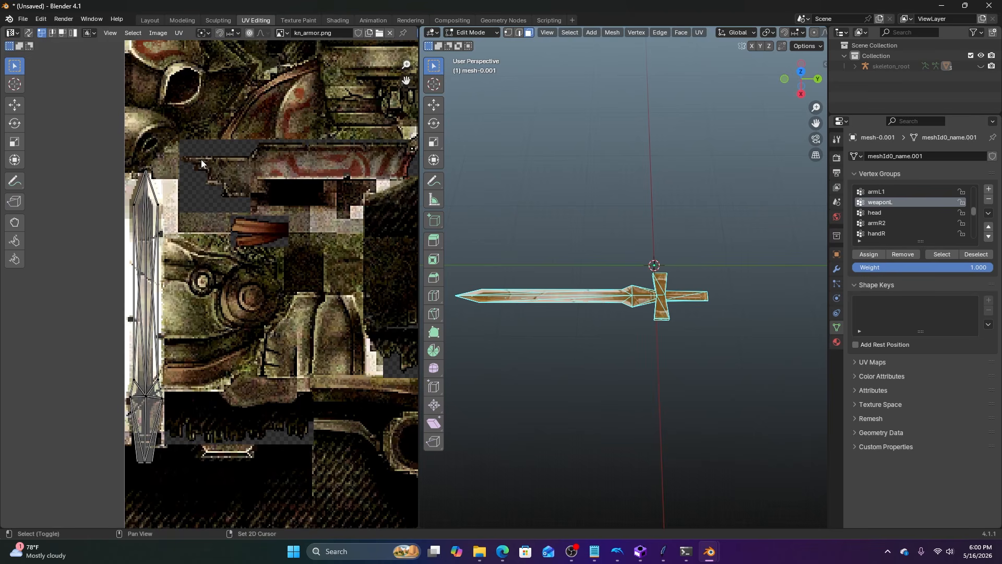
pyautogui.moveTo(201, 158); pyautogui.dragTo(184, 360, button='middle')
pyautogui.moveTo(257, 190); pyautogui.dragTo(209, 365, button='middle')
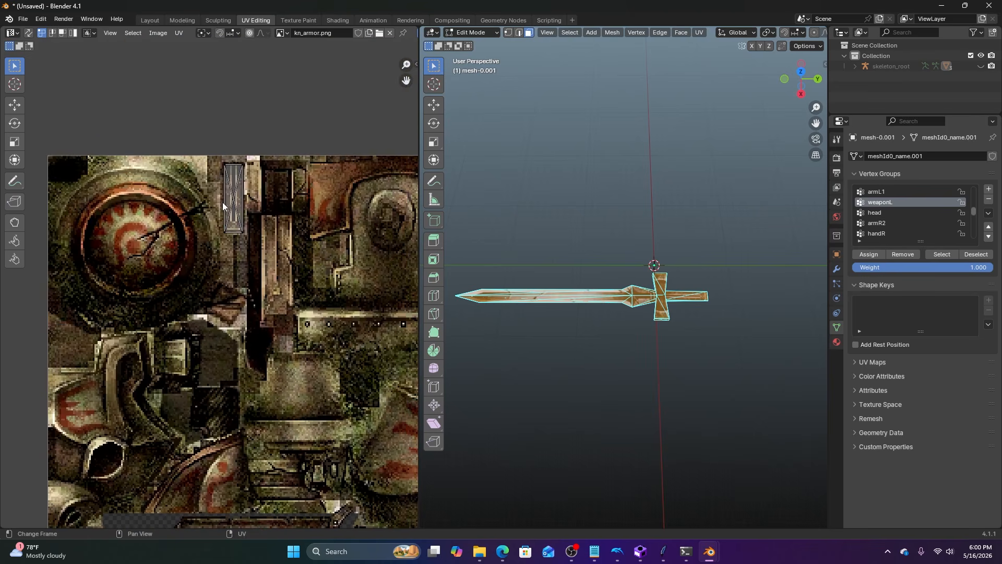
pyautogui.moveTo(223, 202); pyautogui.dragTo(210, 239, button='middle')
pyautogui.scroll(3, 226, 219)
pyautogui.scroll(-3, 220, 249)
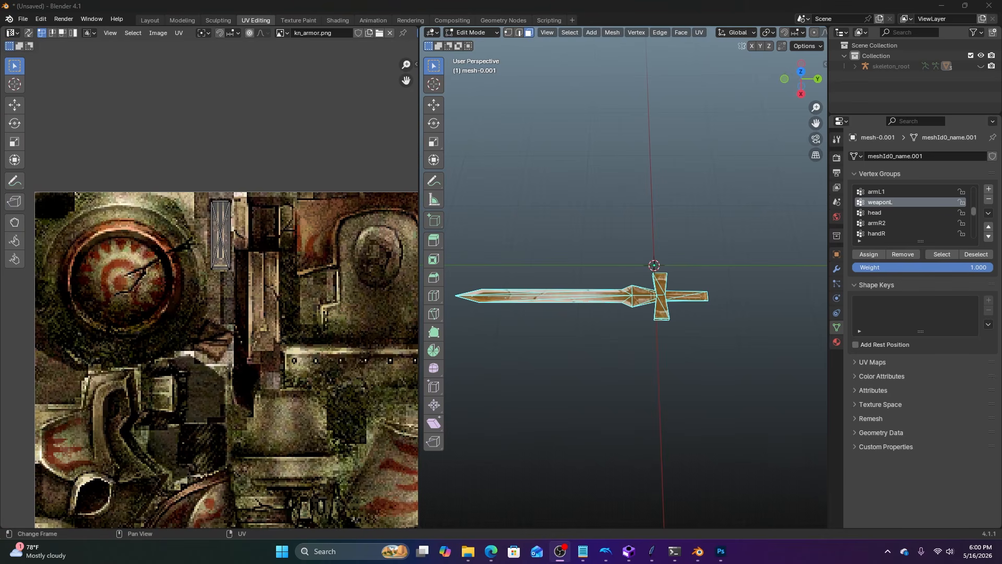
# Switch to Photoshop and browse for a file to open in the kn_a folder inside TP_Model_Helpers_5.0's ShadeDump folder.
pyautogui.click(720, 552)
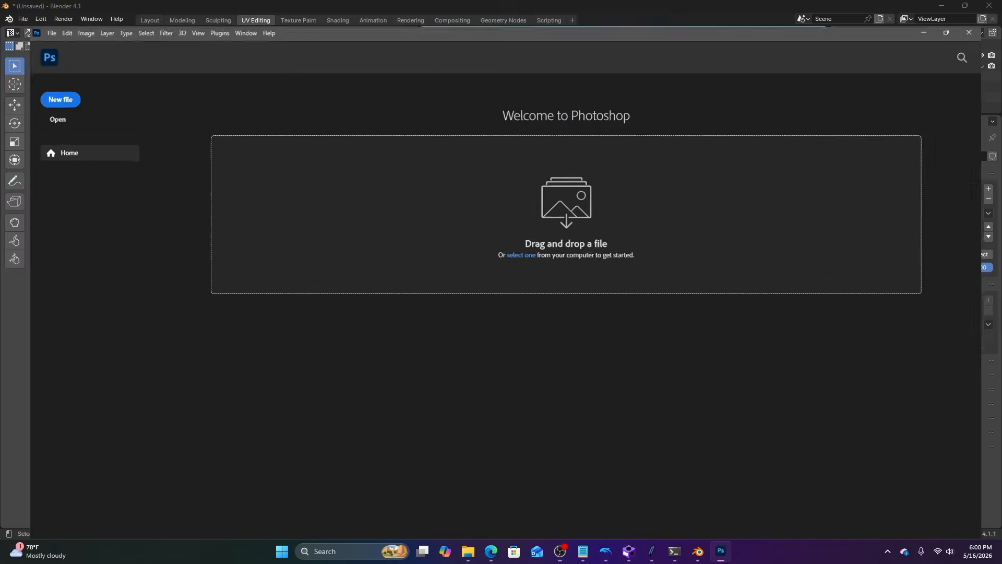
pyautogui.click(28, 7)
pyautogui.click(21, 27)
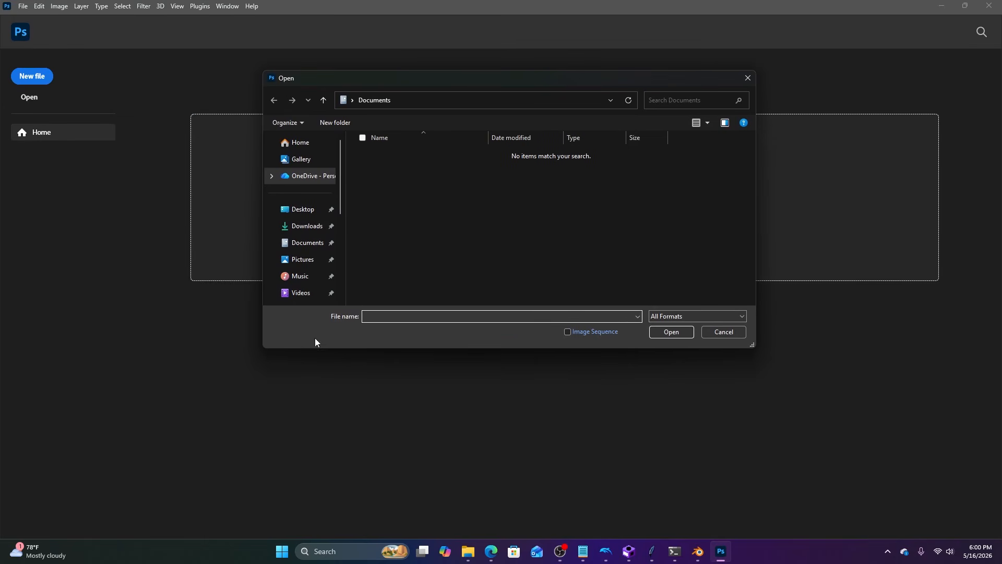
pyautogui.moveTo(267, 347); pyautogui.dragTo(294, 434)
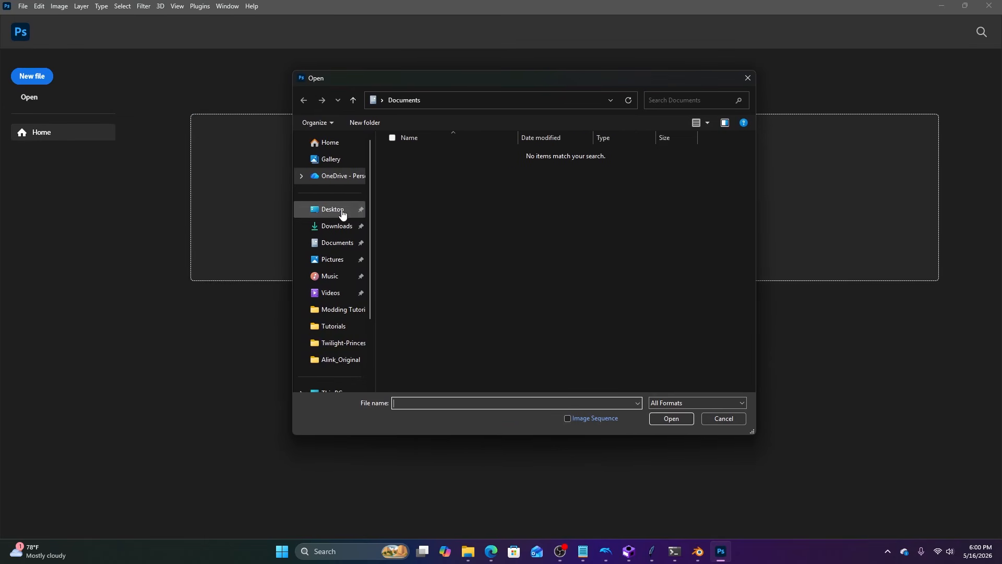
pyautogui.click(313, 210)
pyautogui.doubleClick(453, 154)
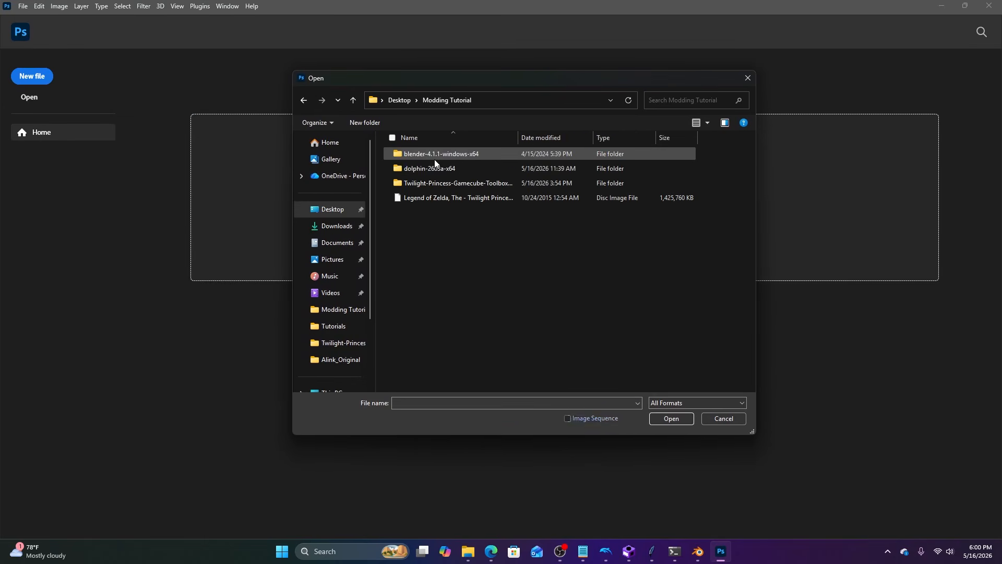
pyautogui.doubleClick(467, 182)
pyautogui.doubleClick(447, 257)
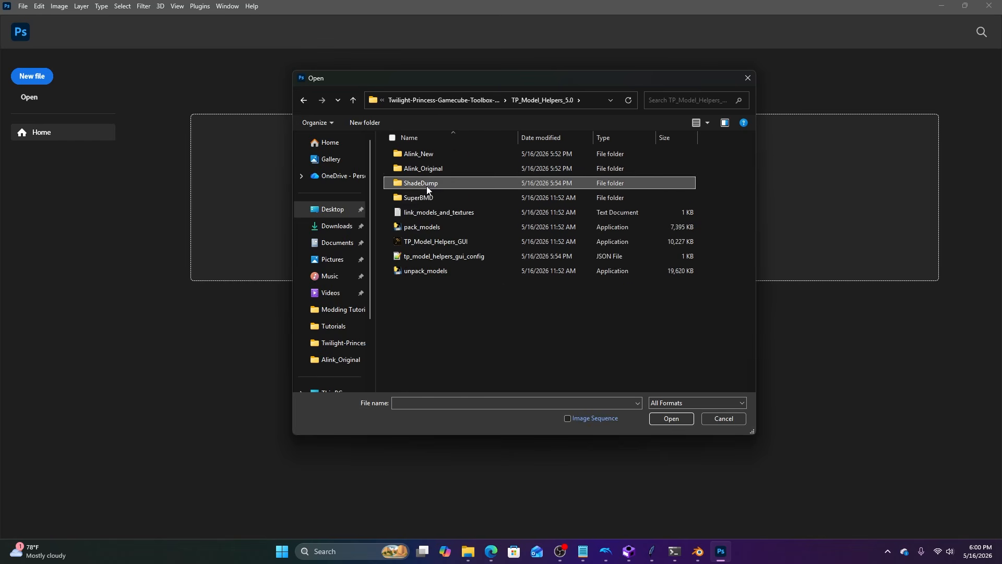
pyautogui.doubleClick(425, 182)
pyautogui.doubleClick(423, 169)
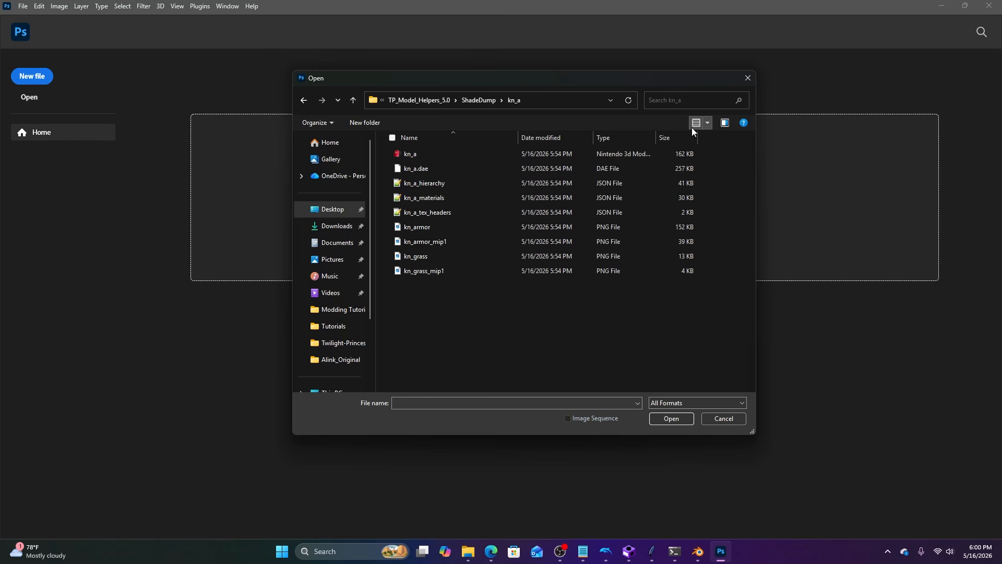
# Show the files as large thumbnails, open kn_armor.png, and dismiss the Adjustments presets tip.
pyautogui.click(708, 123)
pyautogui.click(745, 56)
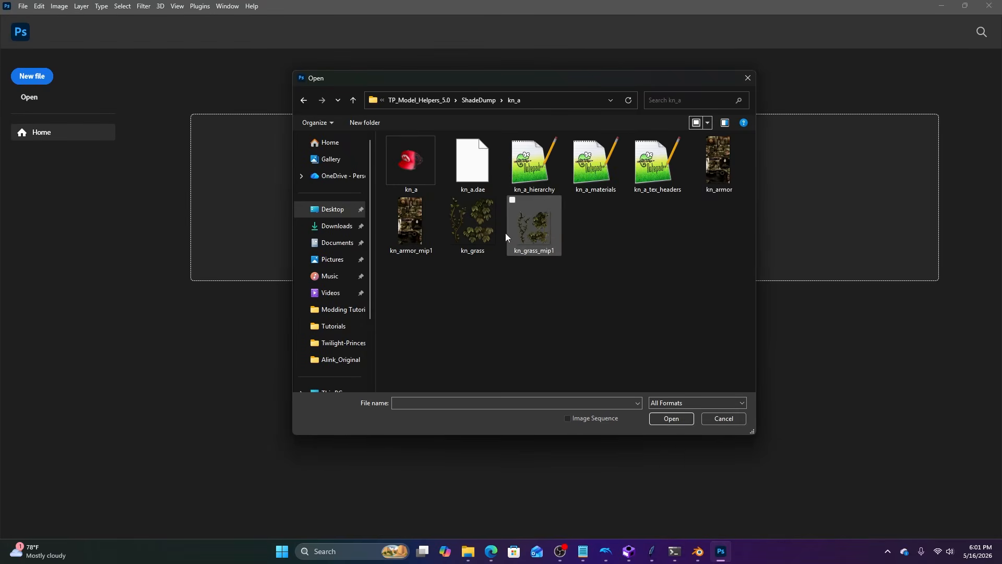
pyautogui.doubleClick(729, 163)
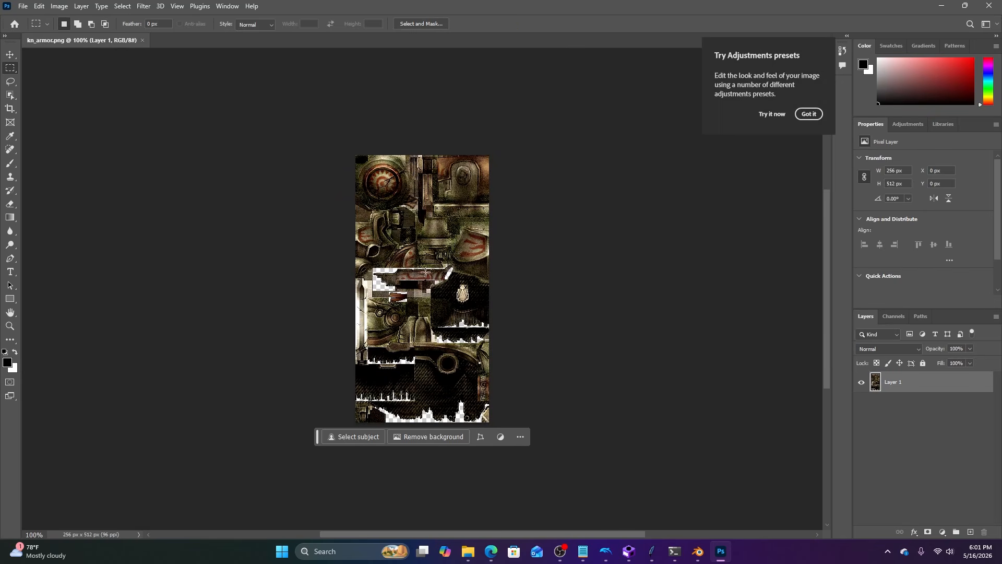
pyautogui.keyDown('alt'); pyautogui.scroll(3, 376, 308); pyautogui.keyUp('alt')
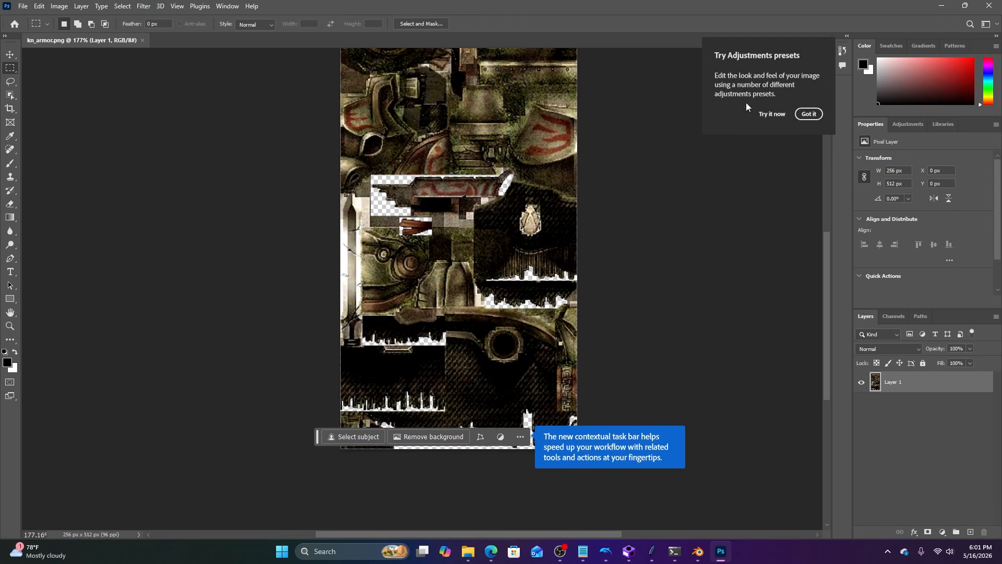
pyautogui.click(809, 114)
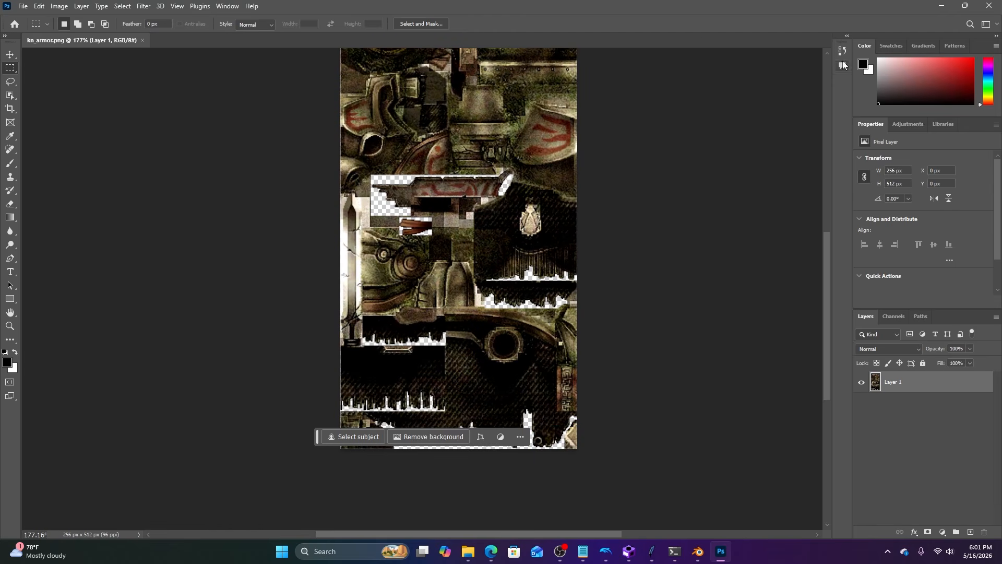
# Marquee-select the sword blade strip along the texture's left edge, about 23 by 168 px, for copying.
pyautogui.keyDown('alt'); pyautogui.scroll(6, 361, 313); pyautogui.keyUp('alt')
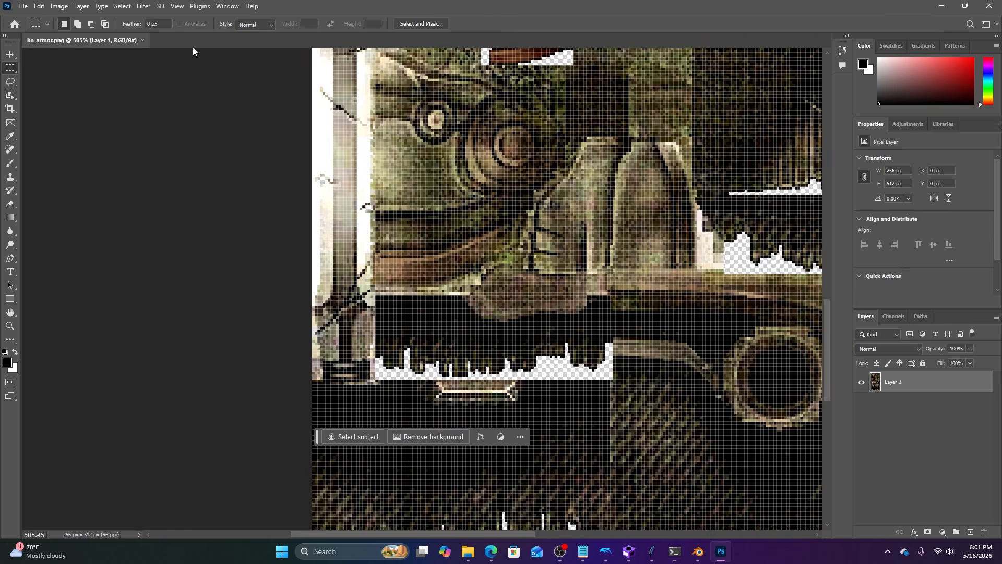
pyautogui.hotkey('alt', 'Tab')
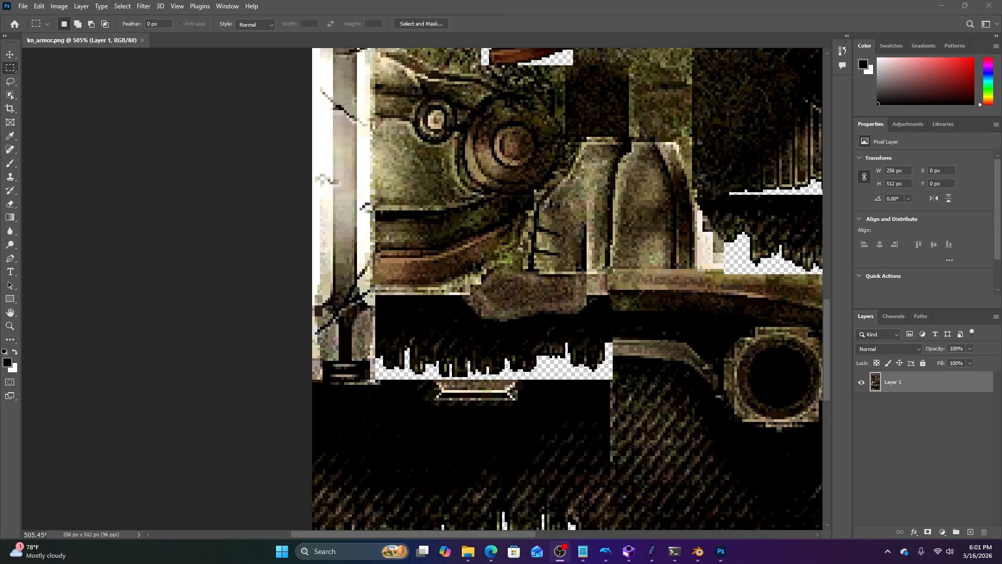
pyautogui.keyDown('alt'); pyautogui.scroll(-3, 348, 340); pyautogui.keyUp('alt')
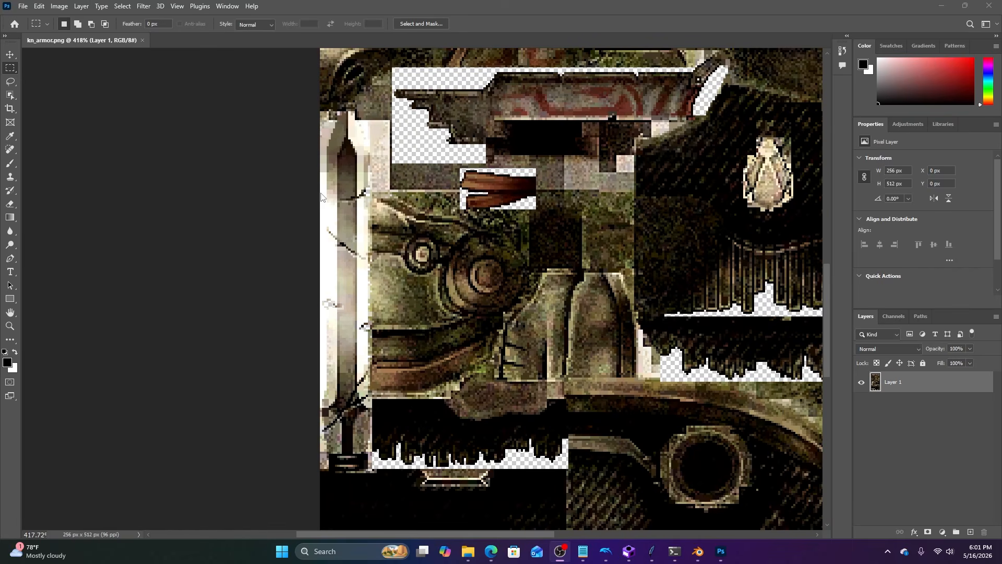
pyautogui.hotkey('alt', 'Tab')
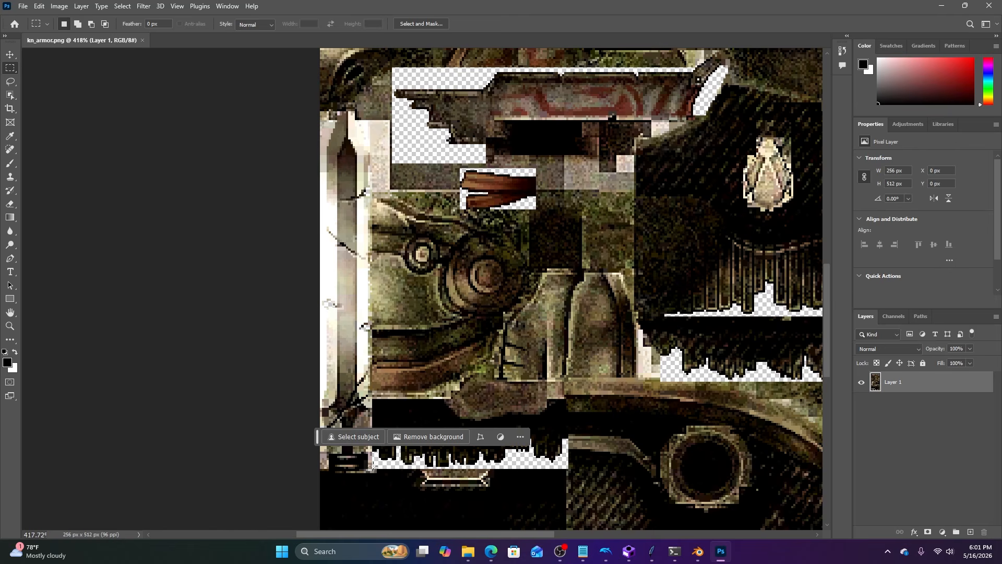
pyautogui.moveTo(374, 469); pyautogui.dragTo(360, 426)
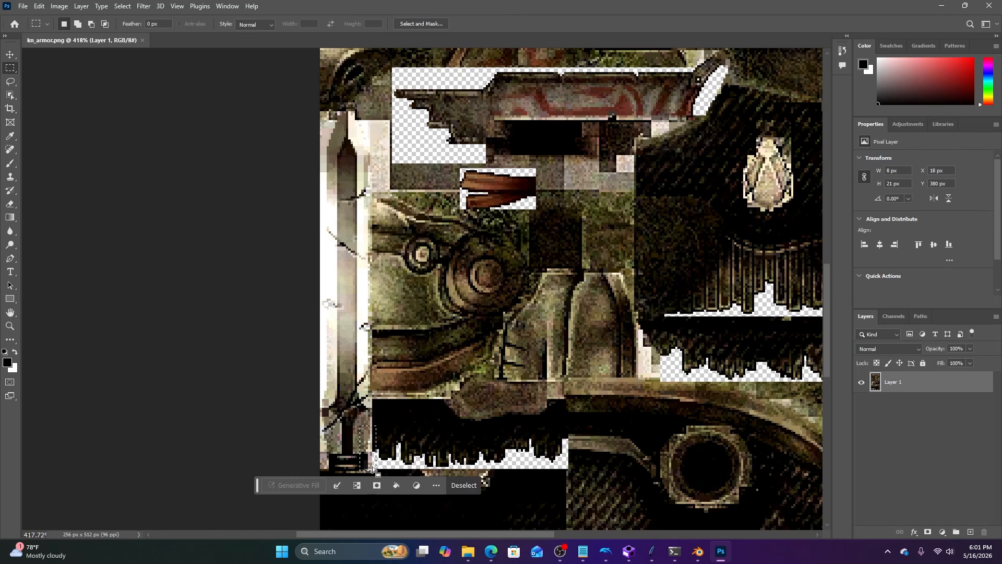
pyautogui.moveTo(372, 468); pyautogui.dragTo(343, 391)
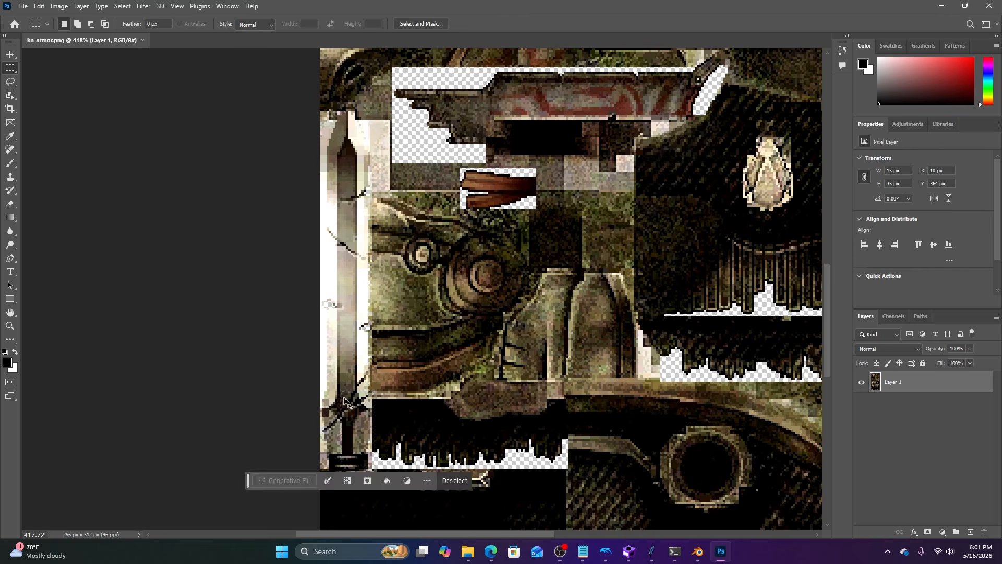
pyautogui.click(316, 455)
pyautogui.moveTo(316, 468); pyautogui.dragTo(369, 106)
# Create a new 23 by 168 px document and paste the copied sword strip into it.
pyautogui.click(23, 7)
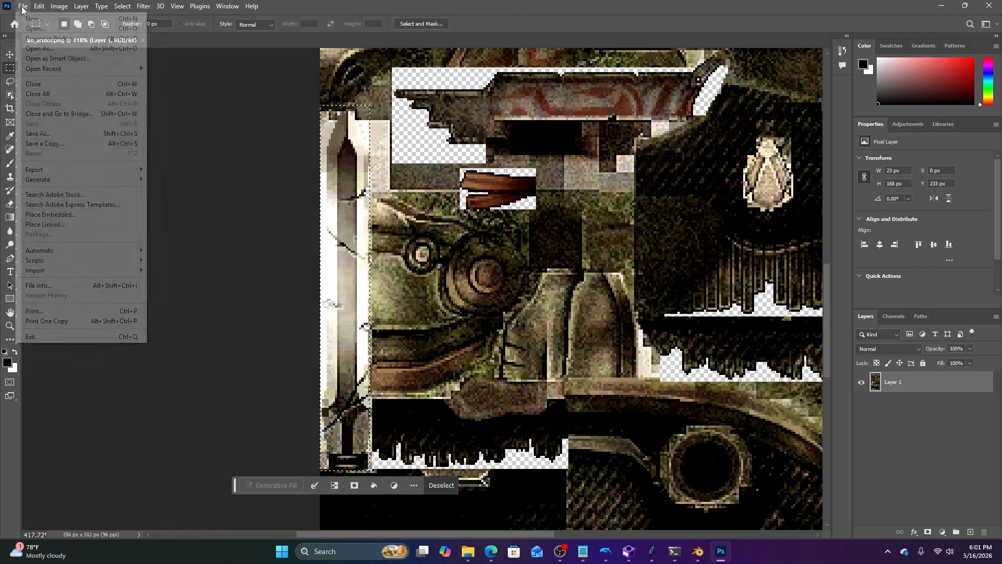
pyautogui.click(34, 19)
pyautogui.click(707, 425)
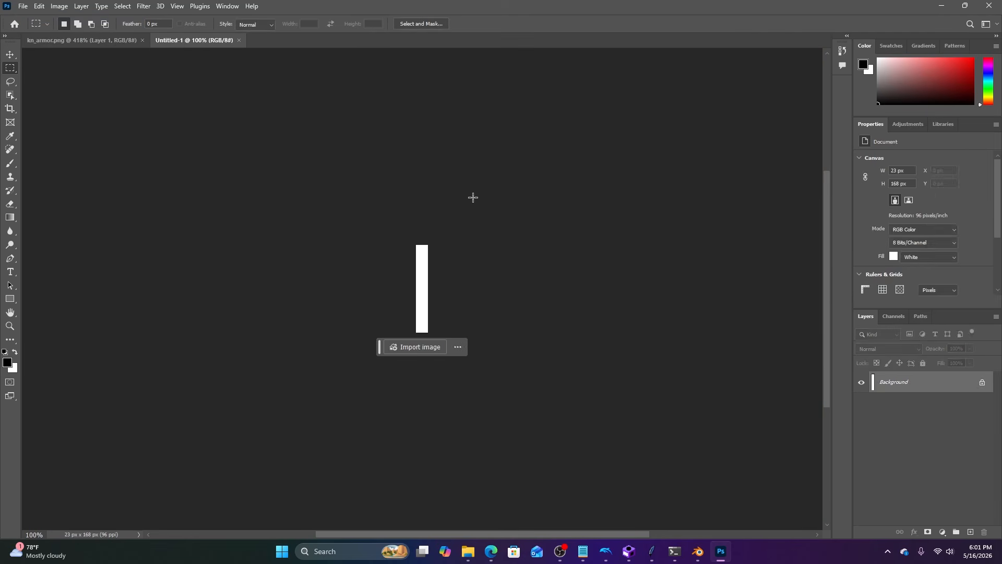
pyautogui.hotkey('ctrl', 'v')
pyautogui.keyDown('alt'); pyautogui.scroll(5, 450, 292); pyautogui.keyUp('alt')
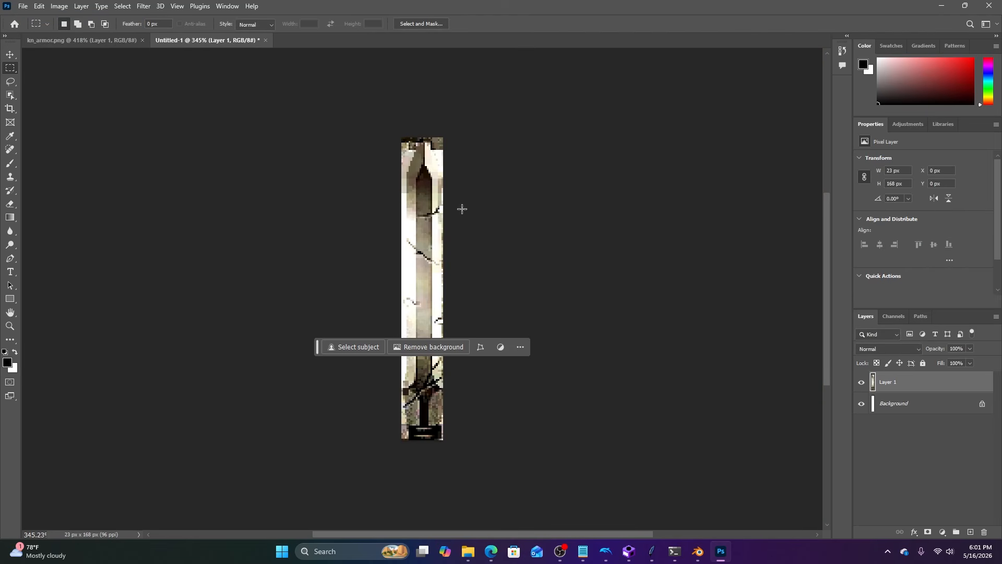
# Set the image size to 32 pixels wide and 256 pixels high, without keeping the proportions linked.
pyautogui.click(59, 7)
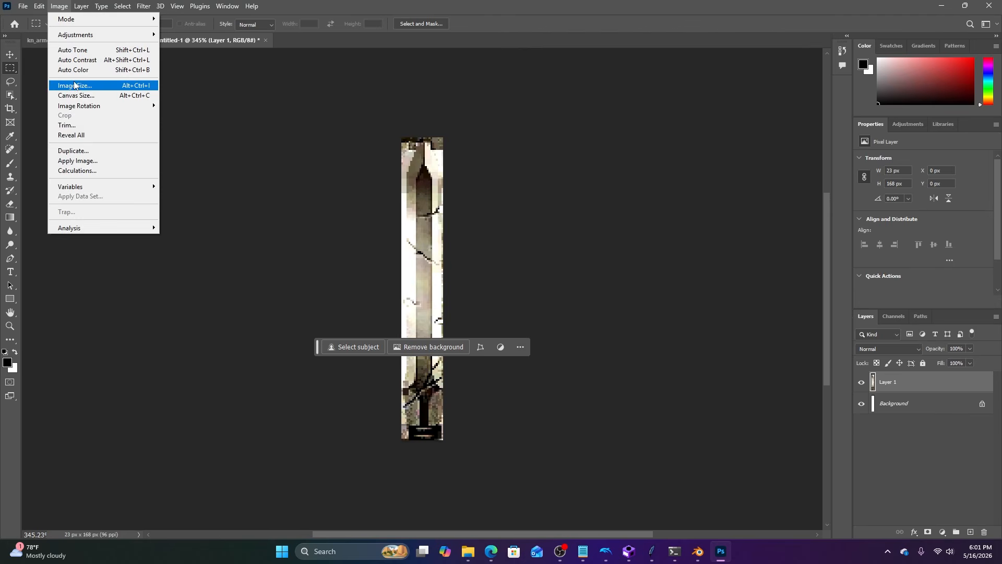
pyautogui.click(74, 85)
pyautogui.click(646, 172)
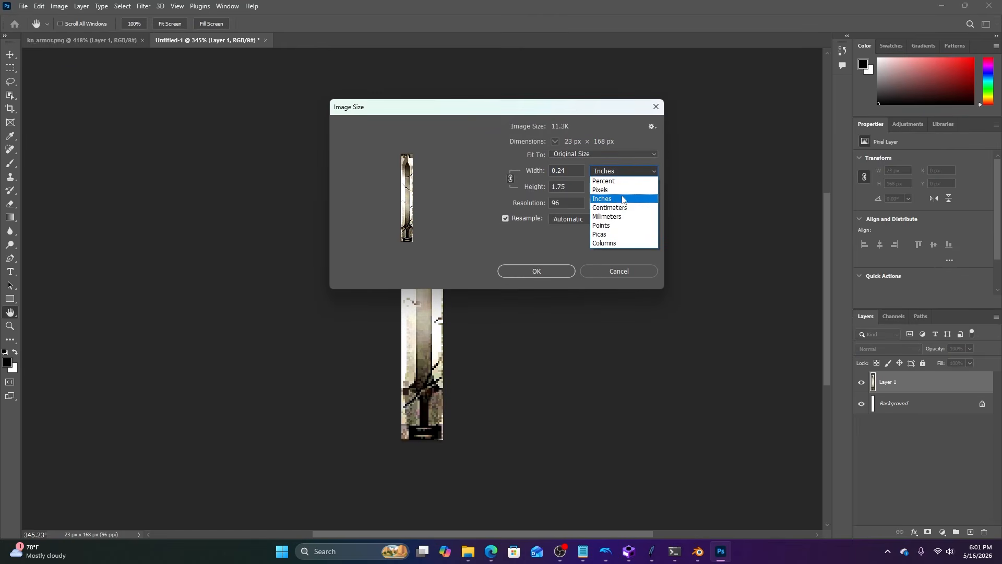
pyautogui.click(617, 195)
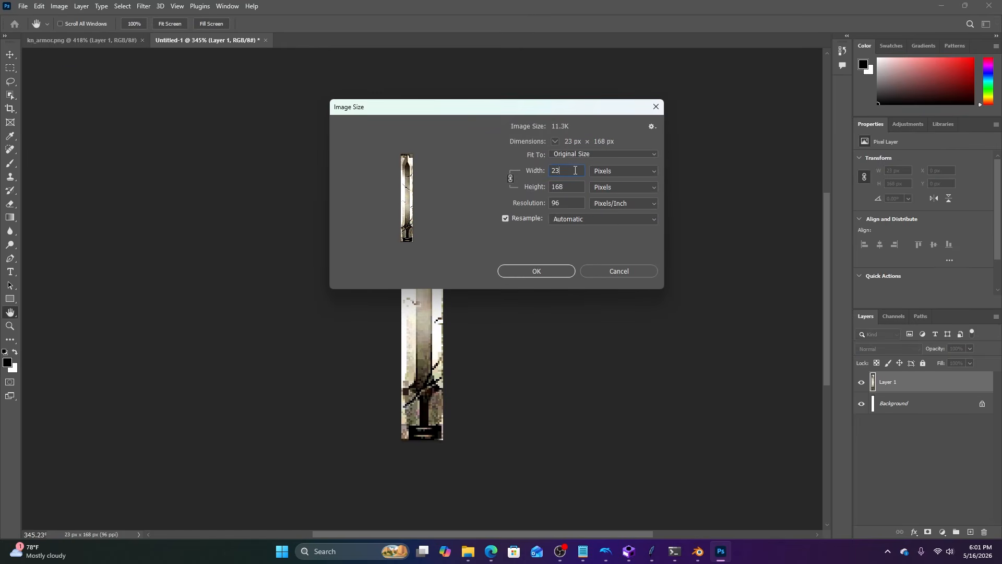
pyautogui.write('32')
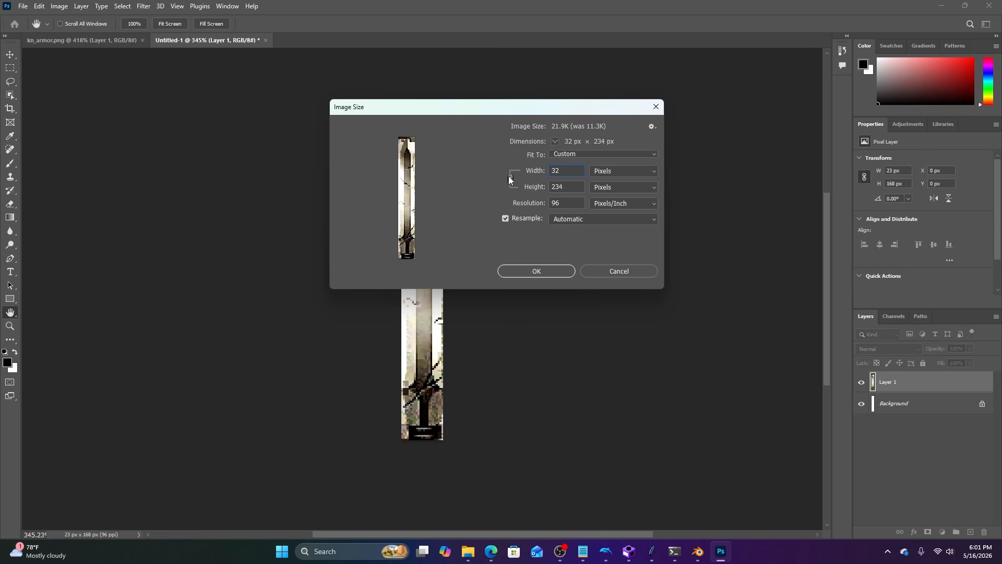
pyautogui.click(568, 185)
pyautogui.write('12')
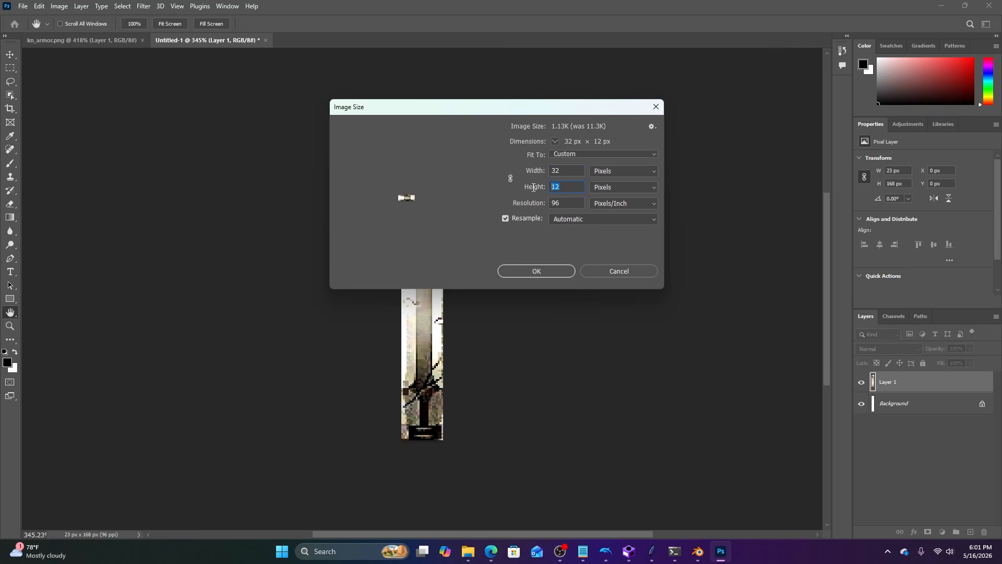
pyautogui.write('256')
# Set the resampling to Preserve Details 2.0, check the enlarged preview, and apply the resize.
pyautogui.click(578, 219)
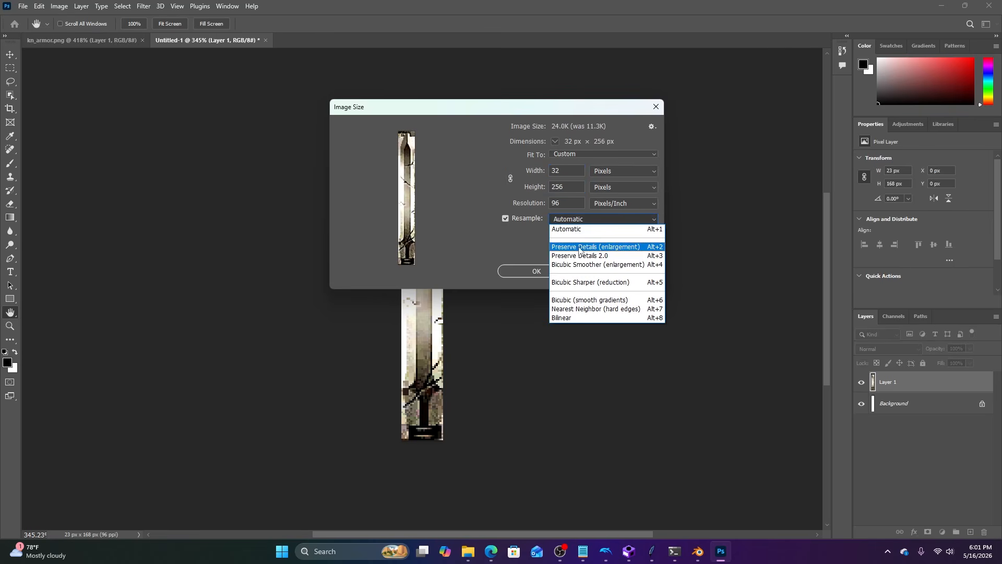
pyautogui.click(579, 255)
pyautogui.click(429, 267)
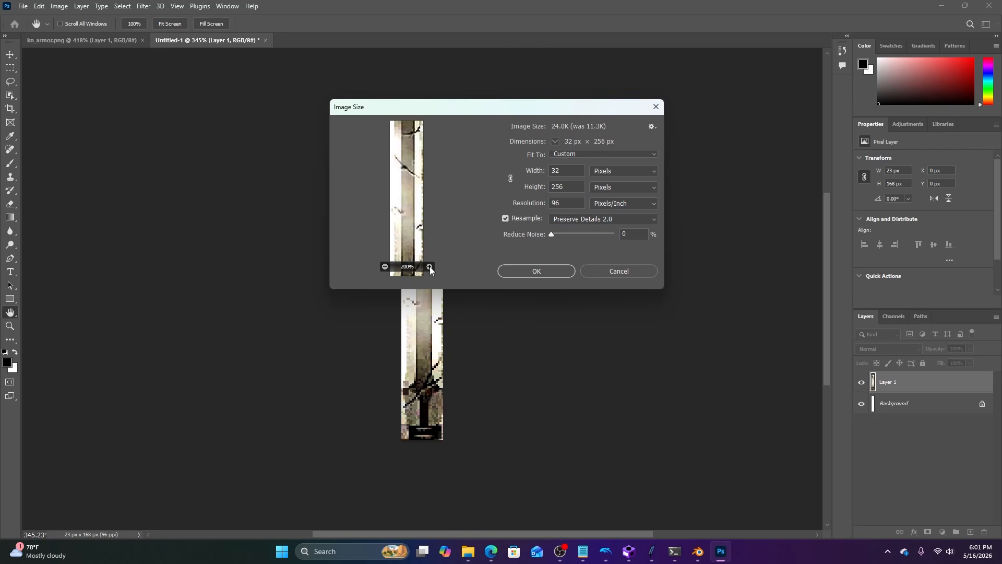
pyautogui.click(536, 271)
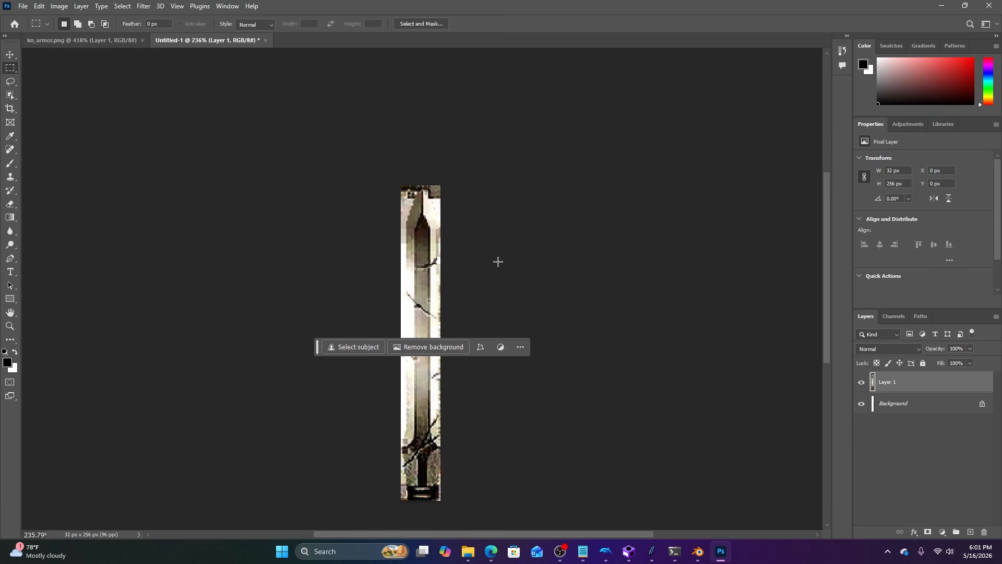
# Start saving the resized sword strip and set the file format to PNG.
pyautogui.hotkey('ctrl', 's')
pyautogui.click(412, 380)
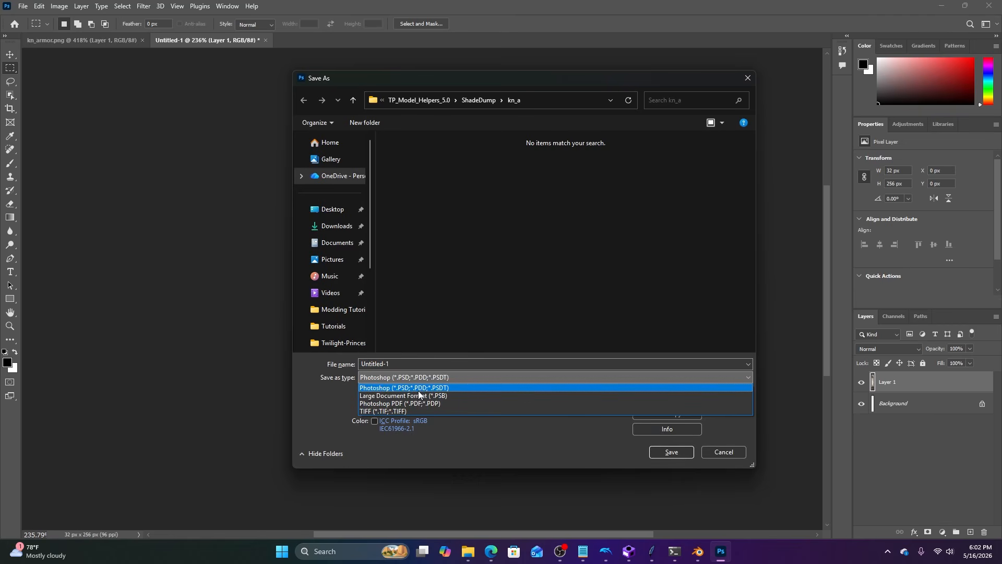
pyautogui.click(415, 351)
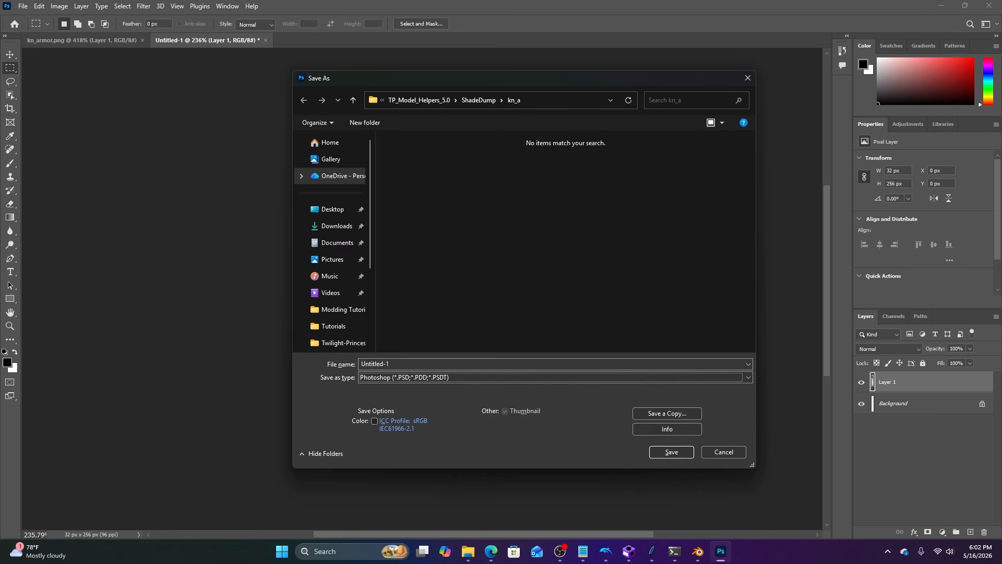
pyautogui.click(420, 377)
pyautogui.click(422, 339)
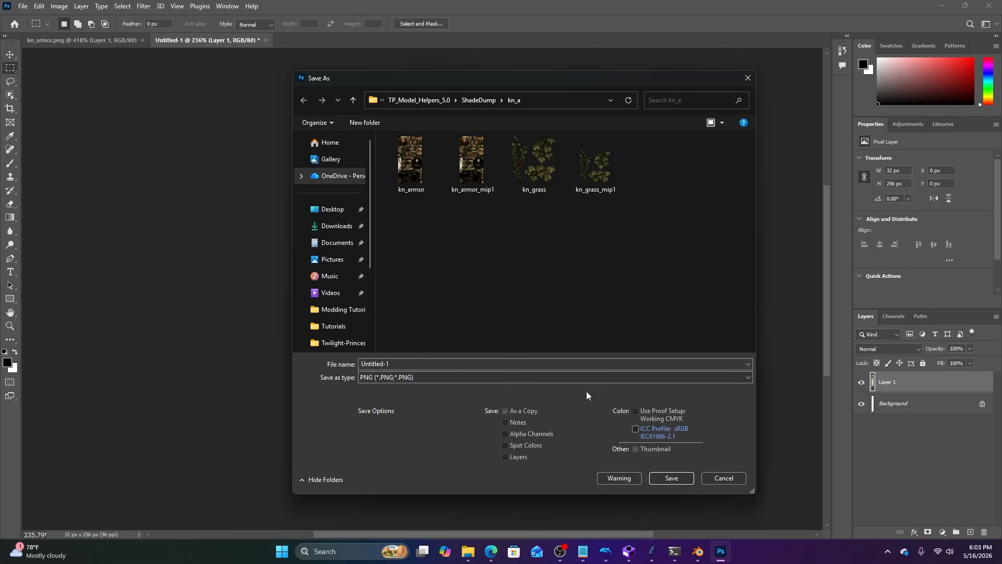
# In File Explorer, open TP_Model_Helpers_5.0\Alink_New\al_swm, show its files as large icons, and copy the folder path.
pyautogui.click(475, 551)
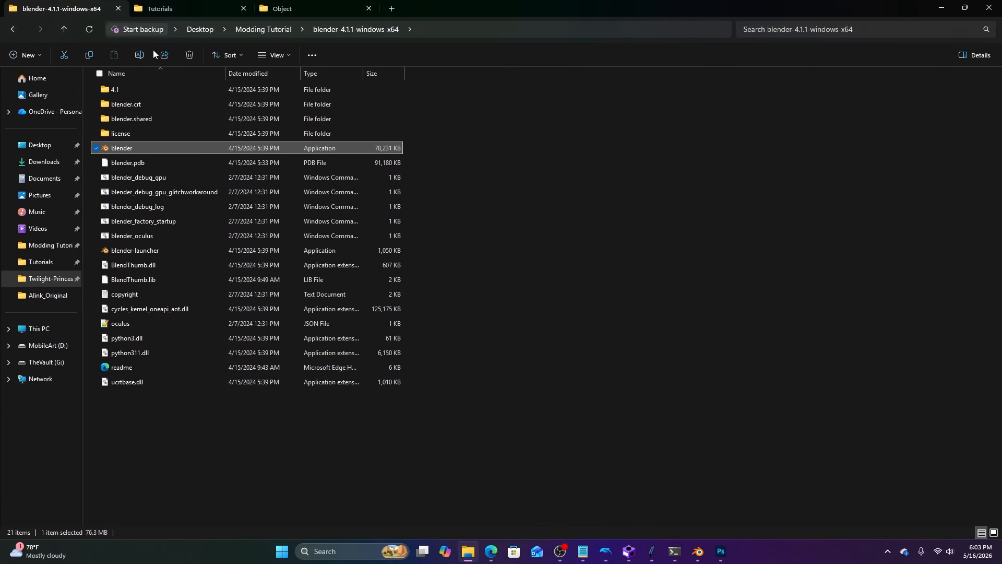
pyautogui.click(280, 9)
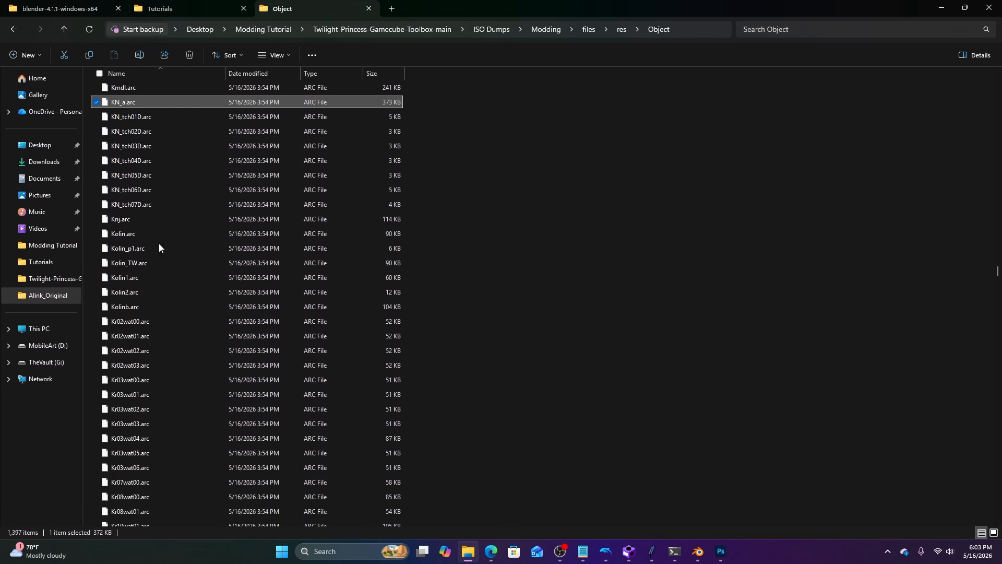
pyautogui.click(185, 7)
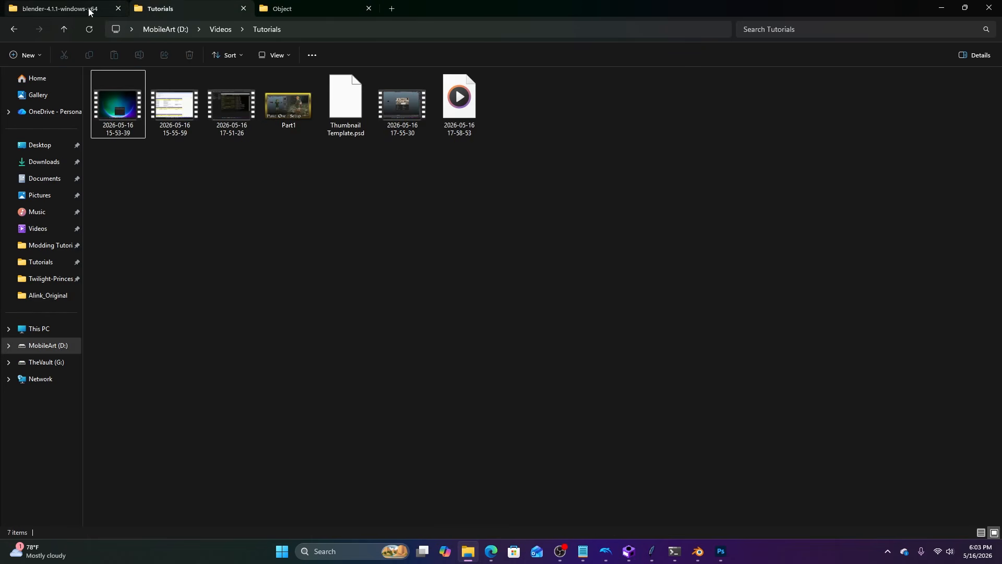
pyautogui.click(64, 10)
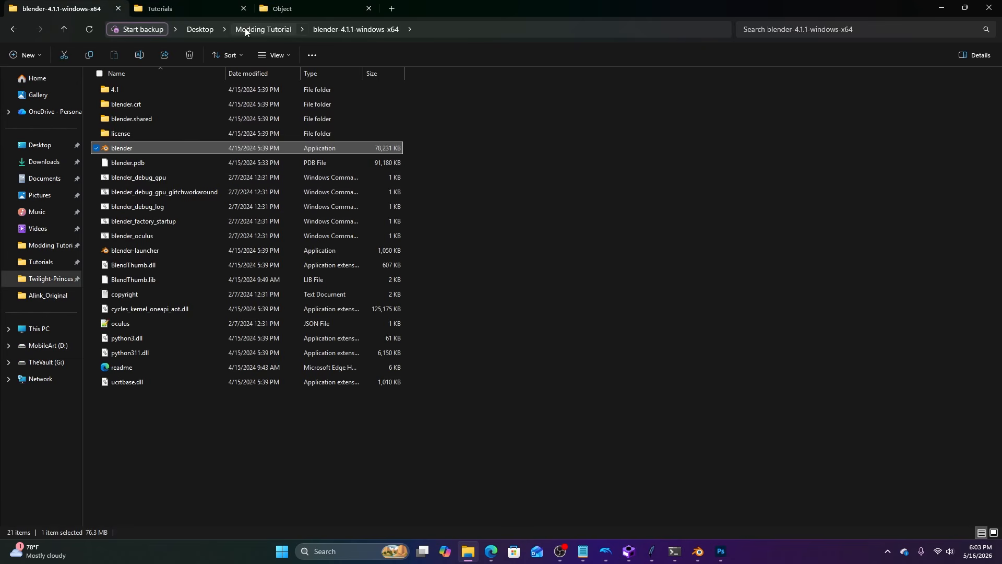
pyautogui.click(258, 30)
pyautogui.doubleClick(165, 118)
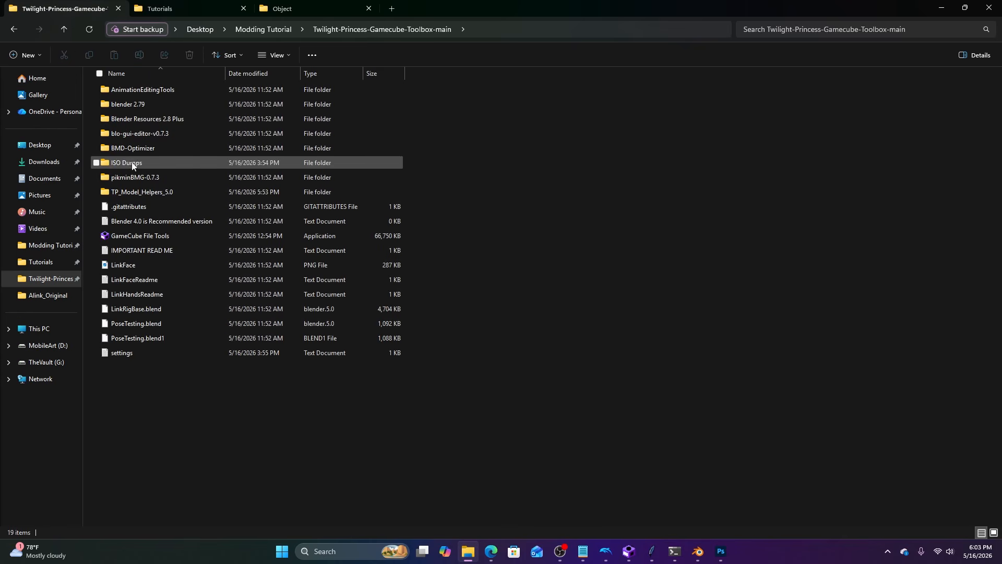
pyautogui.doubleClick(156, 191)
pyautogui.doubleClick(120, 92)
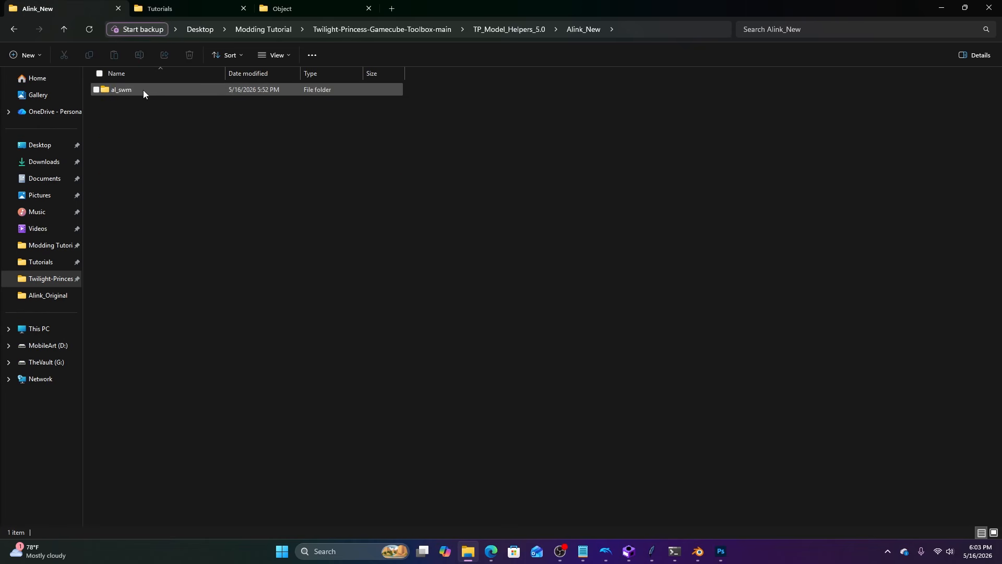
pyautogui.doubleClick(138, 89)
pyautogui.click(286, 58)
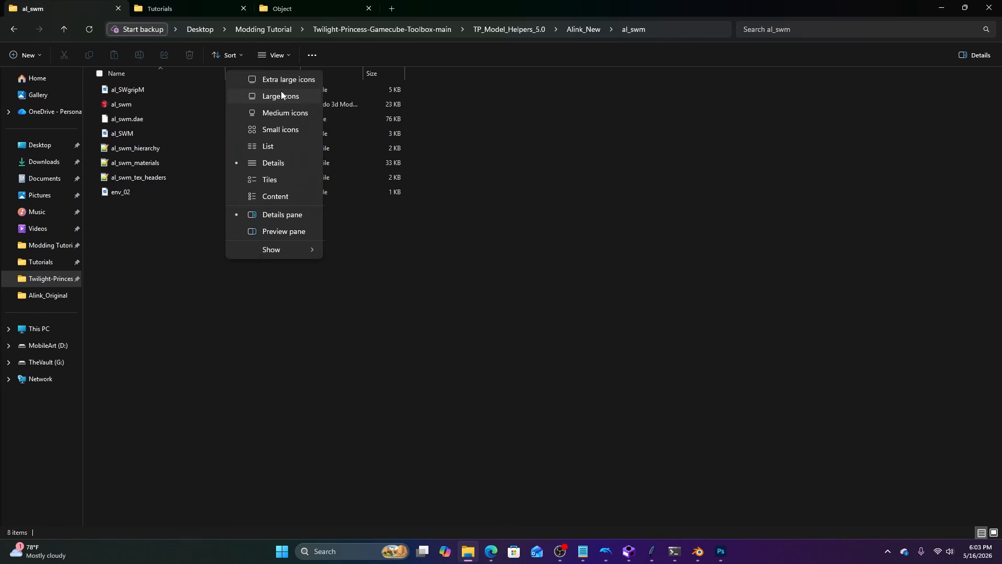
pyautogui.click(281, 92)
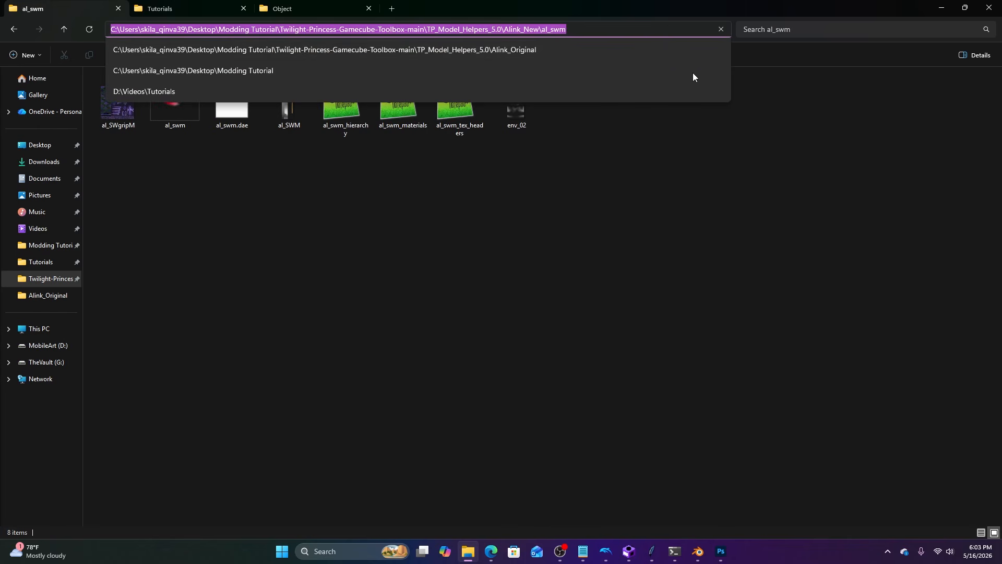
# Back in Photoshop, save the strip as al_SWM.png in the al_swm folder, replacing the existing file.
pyautogui.click(720, 551)
pyautogui.click(551, 102)
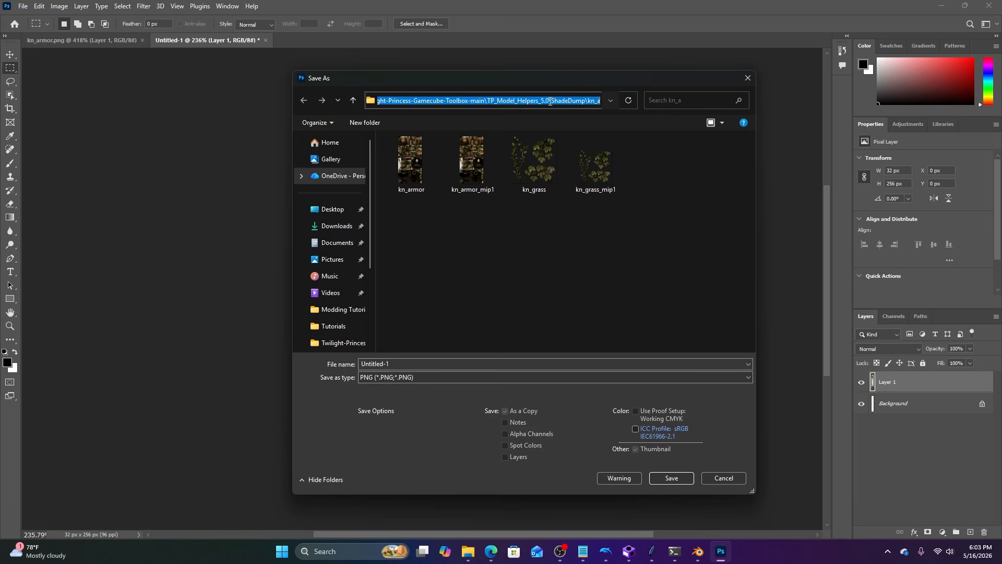
pyautogui.write('C:\\Users\\skila_qinva39\\Desktop\\Modding Tutorial\\Twilight-Princess-Gamecube-Toolbox-main\\TP_Model_Helpers_5.0\\Alink_New\\al_swm')
pyautogui.press('Return')
pyautogui.click(460, 186)
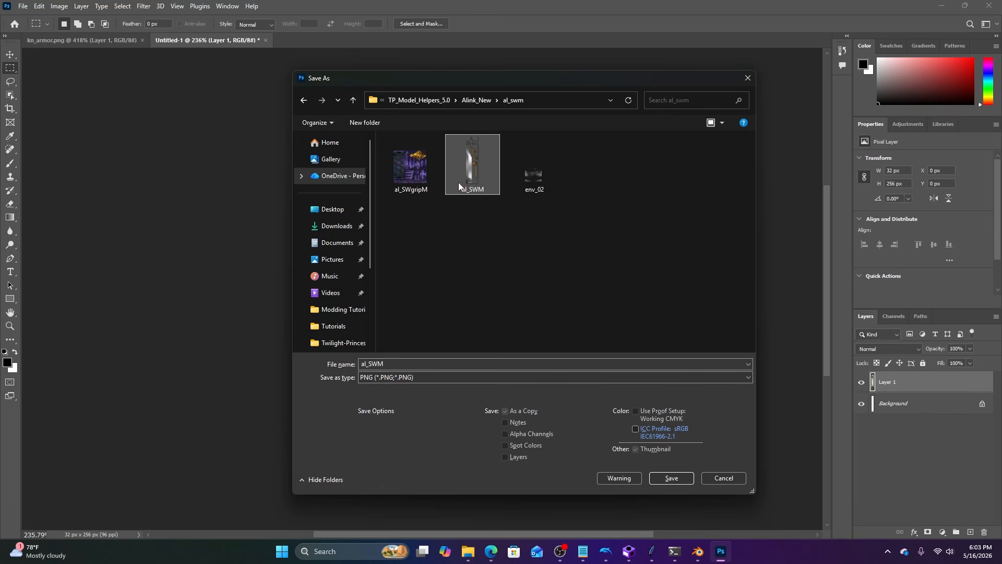
pyautogui.doubleClick(476, 174)
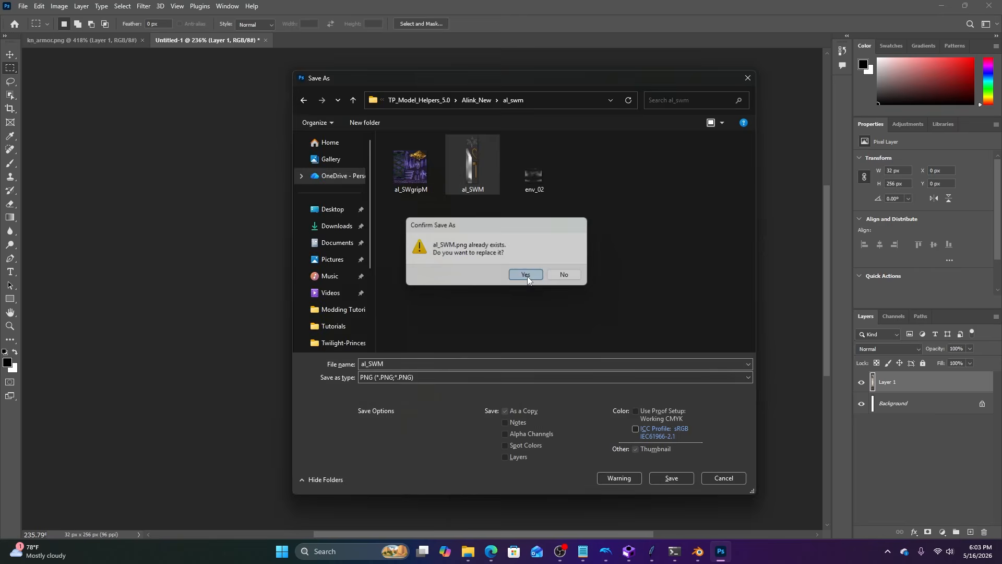
pyautogui.click(522, 273)
pyautogui.click(558, 164)
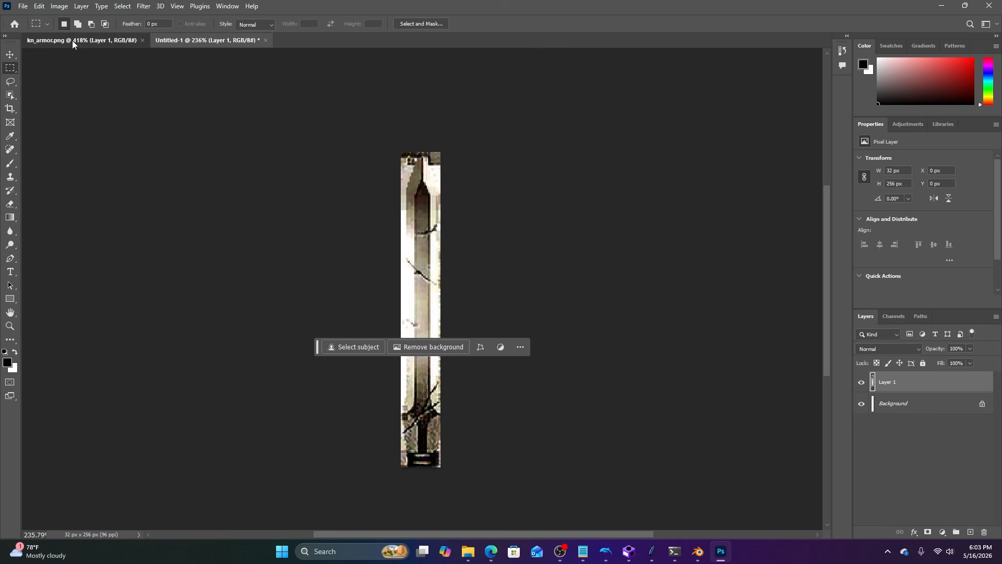
# Using Blender's UV layout as reference, marquee-select and copy the narrow grip strip, about 18 by 48 px, beside the round emblem in kn_armor.png.
pyautogui.click(73, 40)
pyautogui.keyDown('alt'); pyautogui.scroll(-5, 602, 390); pyautogui.keyUp('alt')
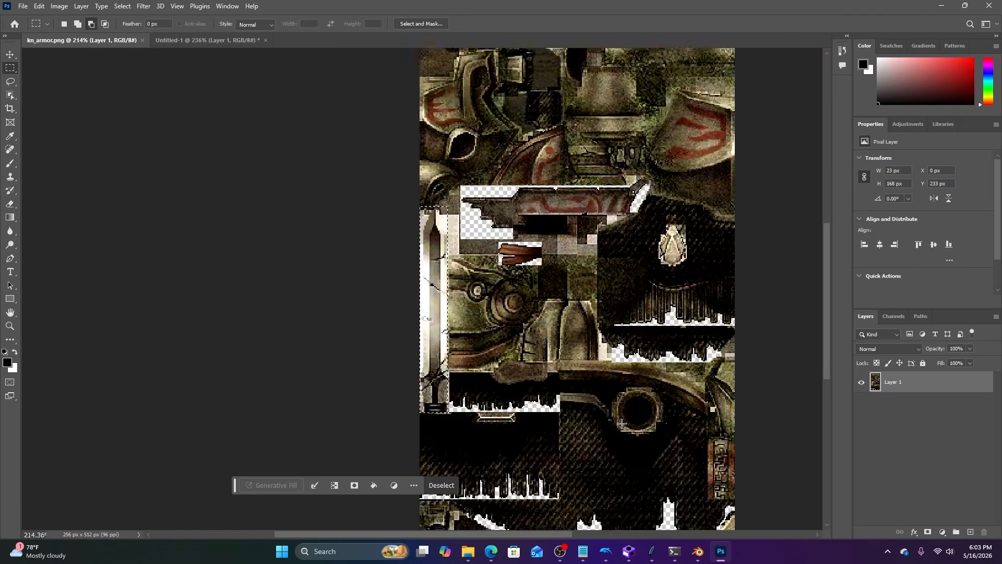
pyautogui.moveTo(706, 548)
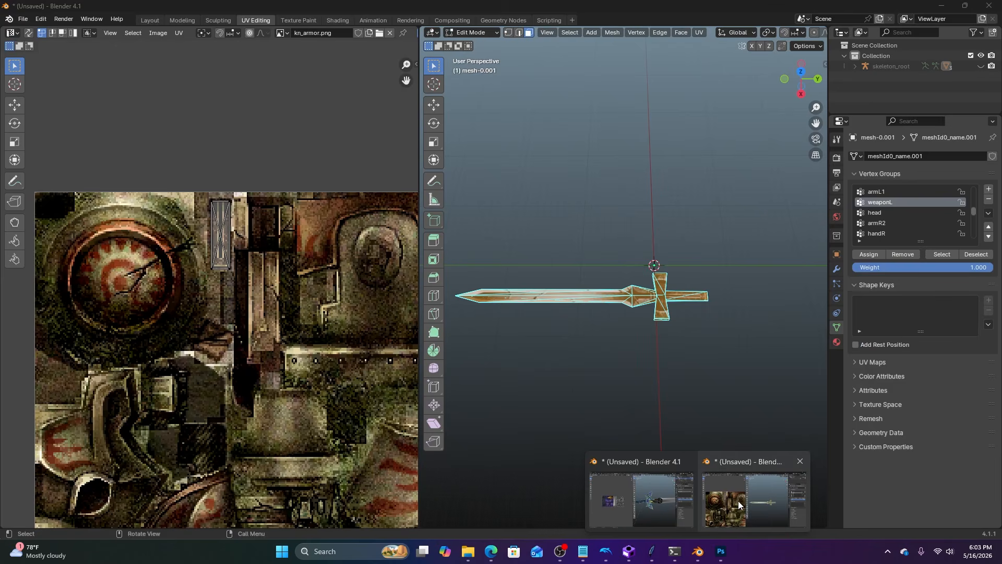
pyautogui.click(751, 501)
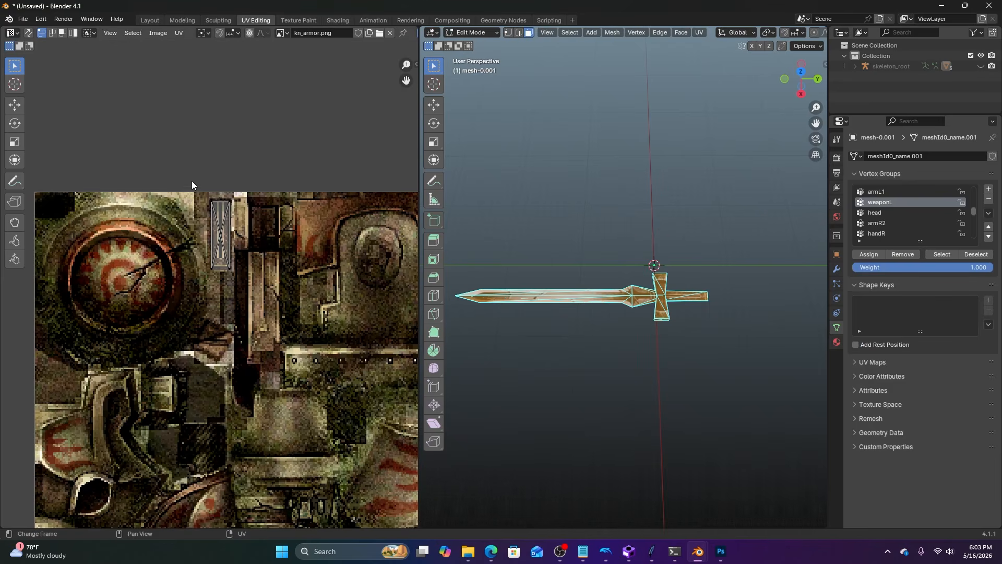
pyautogui.click(727, 556)
pyautogui.keyDown('alt'); pyautogui.scroll(5, 617, 151); pyautogui.keyUp('alt')
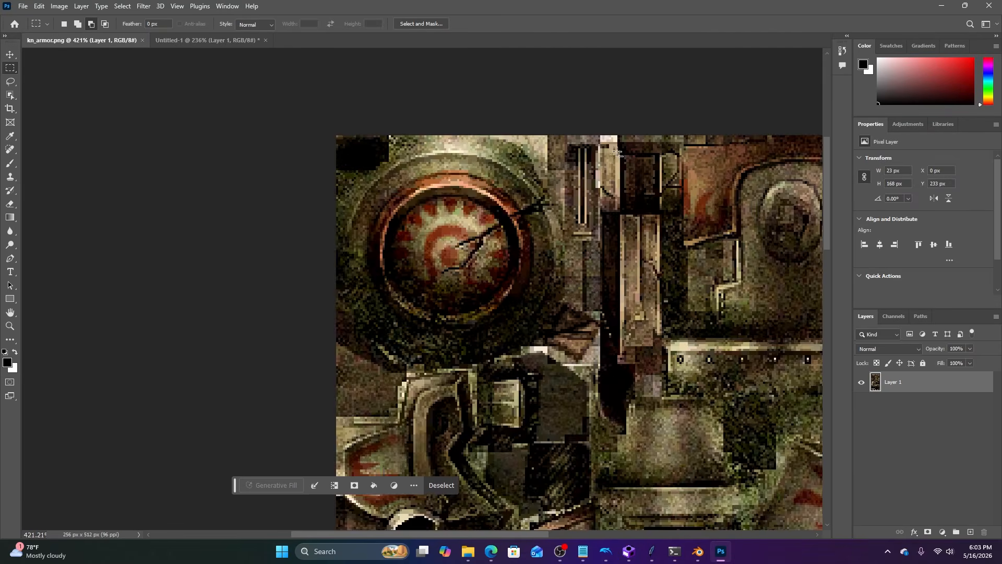
pyautogui.keyDown('alt'); pyautogui.scroll(2, 618, 152); pyautogui.keyUp('alt')
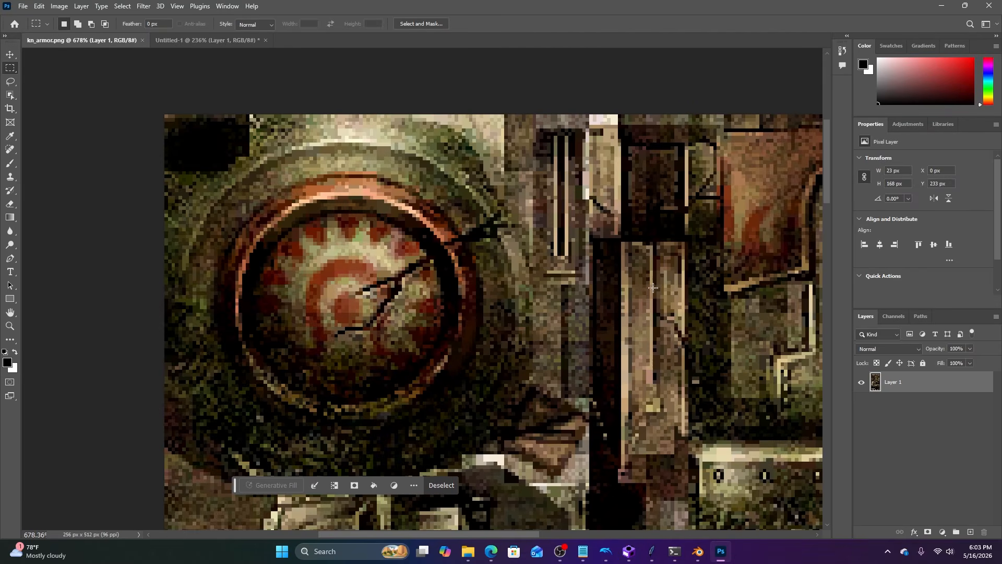
pyautogui.moveTo(589, 282); pyautogui.dragTo(527, 283)
pyautogui.hotkey('ctrl', 'c')
# Create a new 18 by 48 px document and paste the copied grip strip into it.
pyautogui.click(23, 7)
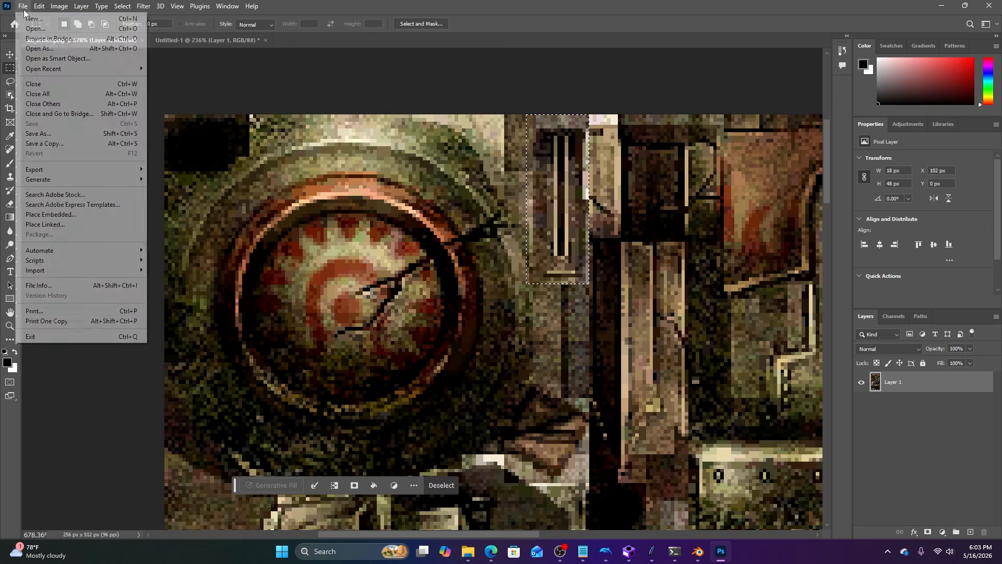
pyautogui.click(30, 17)
pyautogui.press('Return')
pyautogui.hotkey('ctrl', 'v')
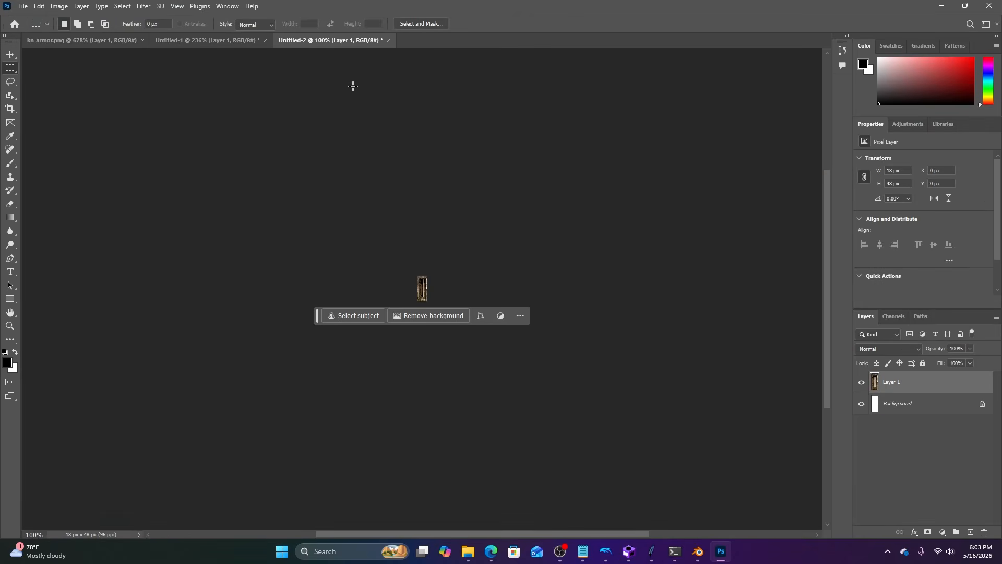
pyautogui.click(70, 6)
pyautogui.click(74, 94)
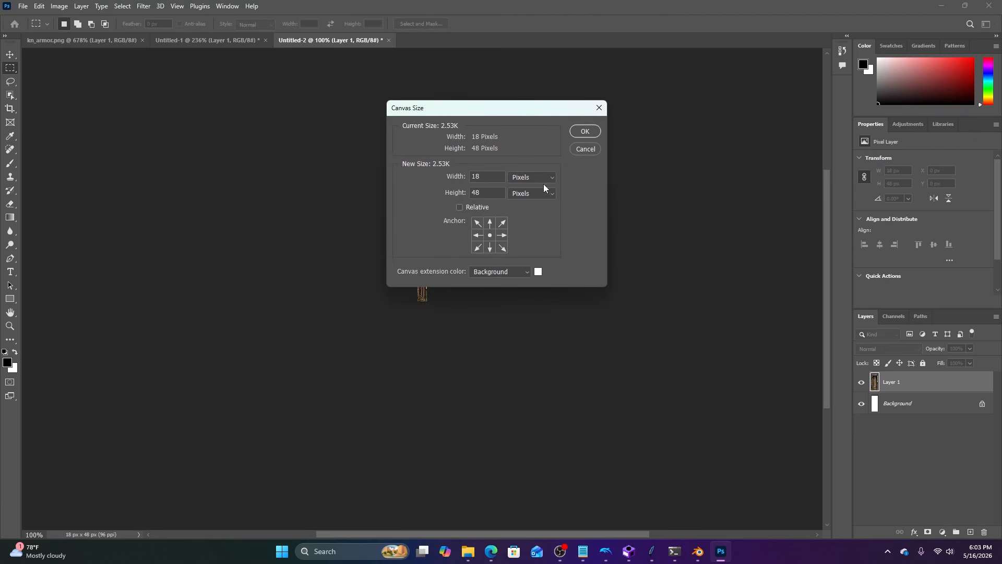
pyautogui.click(584, 149)
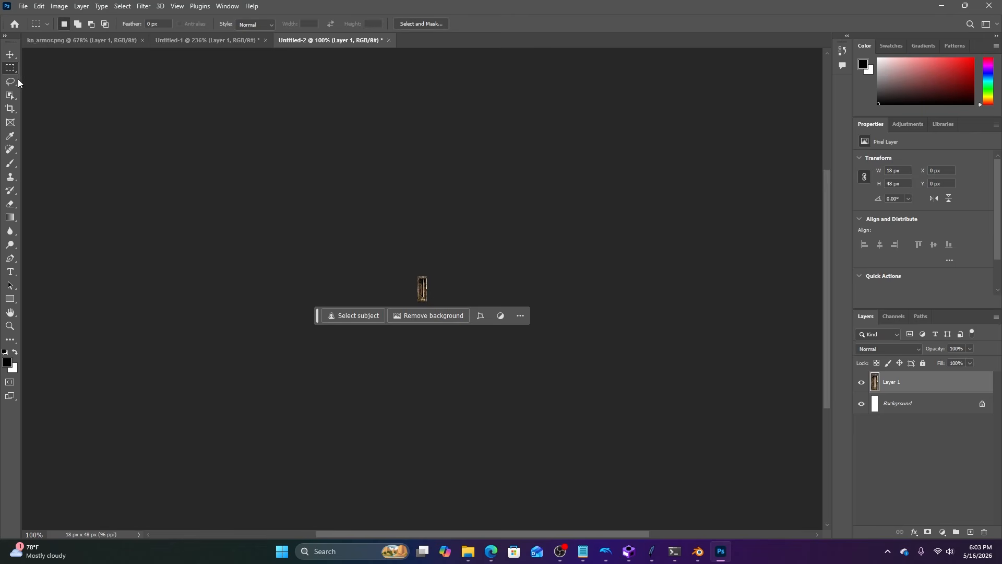
# Expand the canvas around the grip strip with the Crop tool to about 316 by 212 px.
pyautogui.click(11, 108)
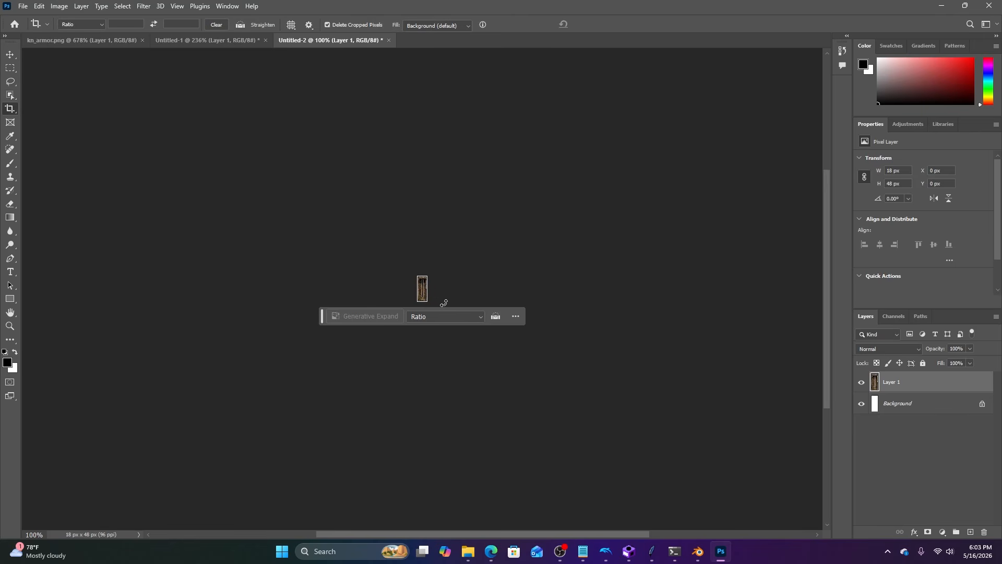
pyautogui.moveTo(430, 302); pyautogui.dragTo(504, 344)
pyautogui.press('Return')
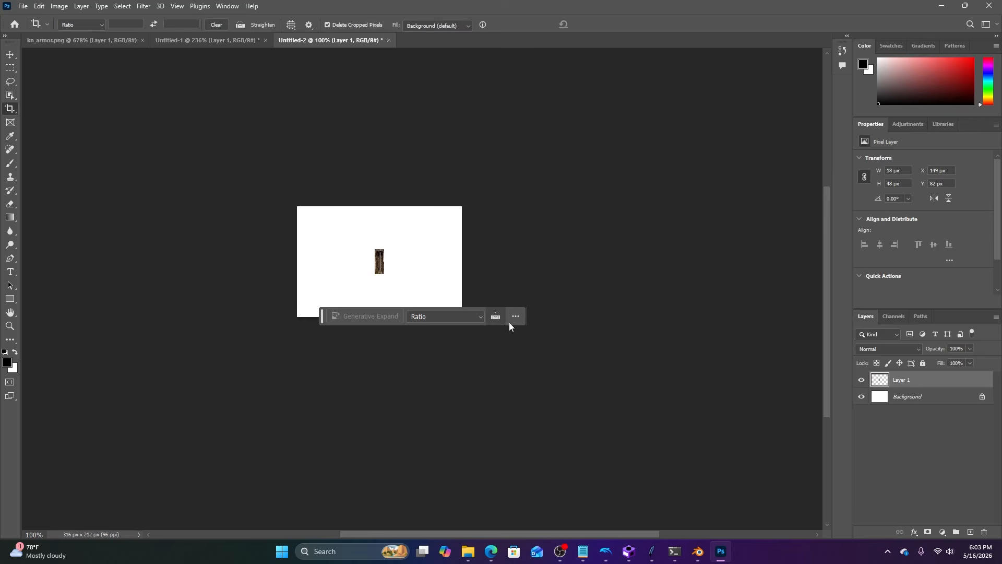
pyautogui.keyDown('alt'); pyautogui.scroll(3, 402, 254); pyautogui.keyUp('alt')
# In Blender, examine the UV islands at the bottom-left corner of kn_armor.png and the guard and grip of the sword model.
pyautogui.moveTo(698, 552)
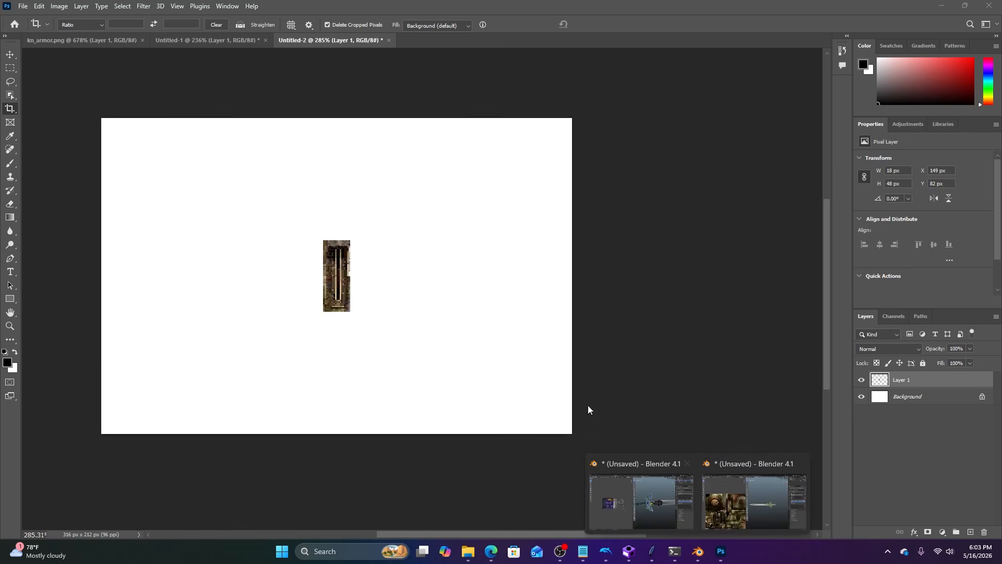
pyautogui.click(730, 513)
pyautogui.hotkey('alt', 'r')
pyautogui.keyDown('shift'); pyautogui.moveTo(268, 400); pyautogui.dragTo(265, 283, button='middle'); pyautogui.keyUp('shift')
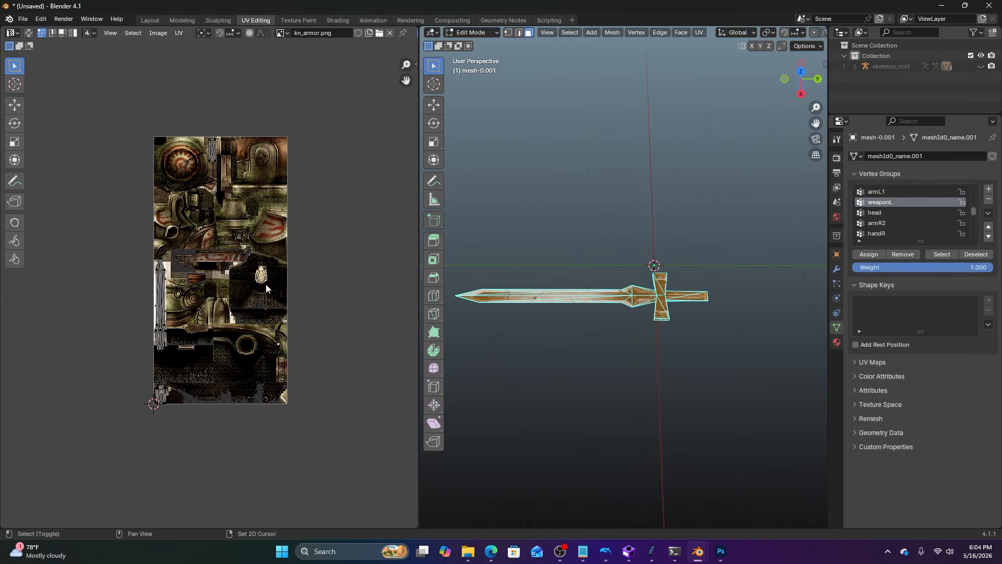
pyautogui.scroll(5, 210, 303)
pyautogui.keyDown('shift'); pyautogui.moveTo(237, 368); pyautogui.dragTo(159, 355, button='middle'); pyautogui.keyUp('shift')
pyautogui.keyDown('shift'); pyautogui.moveTo(46, 514); pyautogui.dragTo(261, 312, button='middle'); pyautogui.keyUp('shift')
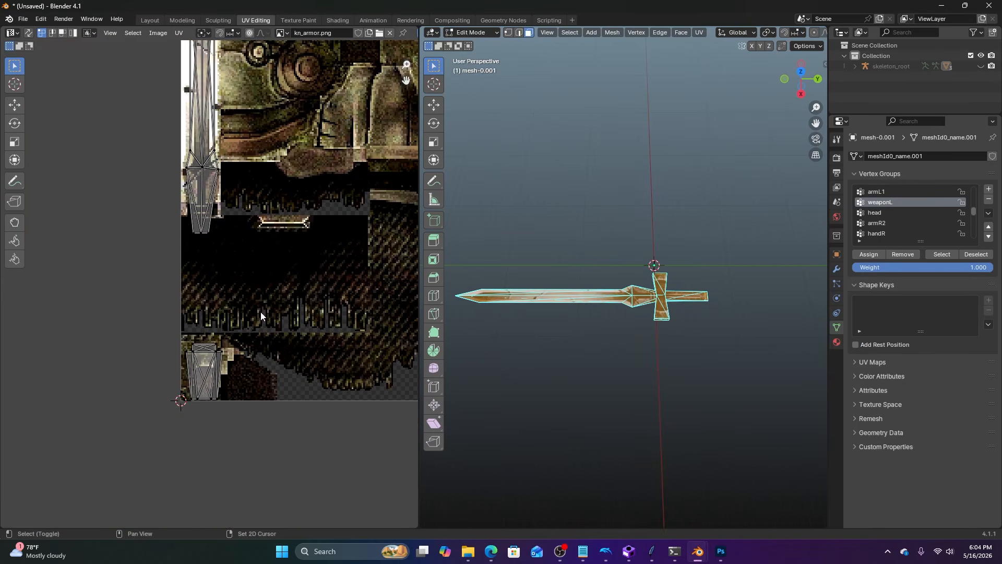
pyautogui.scroll(3, 208, 293)
pyautogui.keyDown('shift'); pyautogui.moveTo(246, 391); pyautogui.dragTo(222, 338, button='middle'); pyautogui.keyUp('shift')
pyautogui.scroll(4, 619, 325)
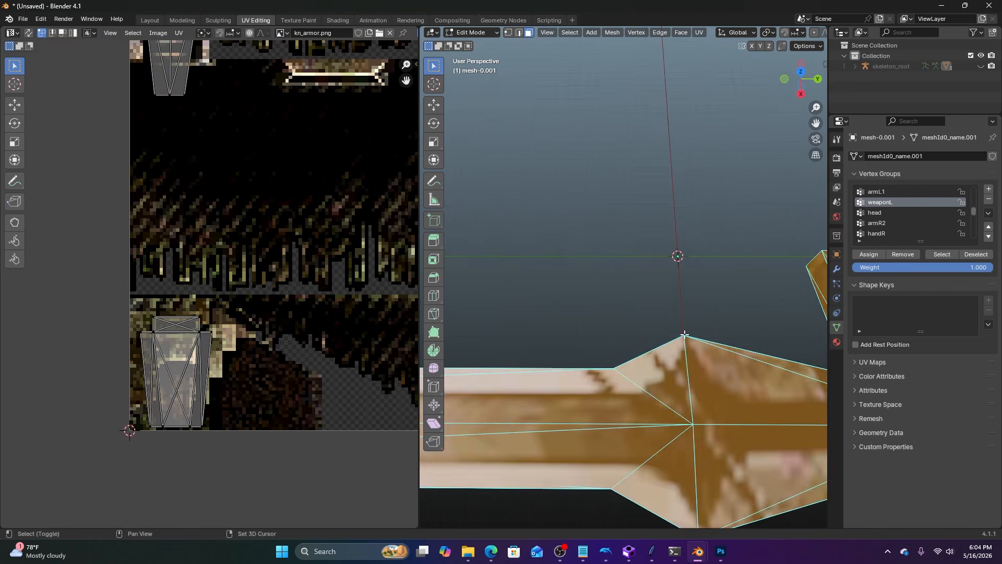
pyautogui.keyDown('shift'); pyautogui.moveTo(685, 335); pyautogui.dragTo(634, 316, button='middle'); pyautogui.keyUp('shift')
pyautogui.scroll(-1, 635, 316)
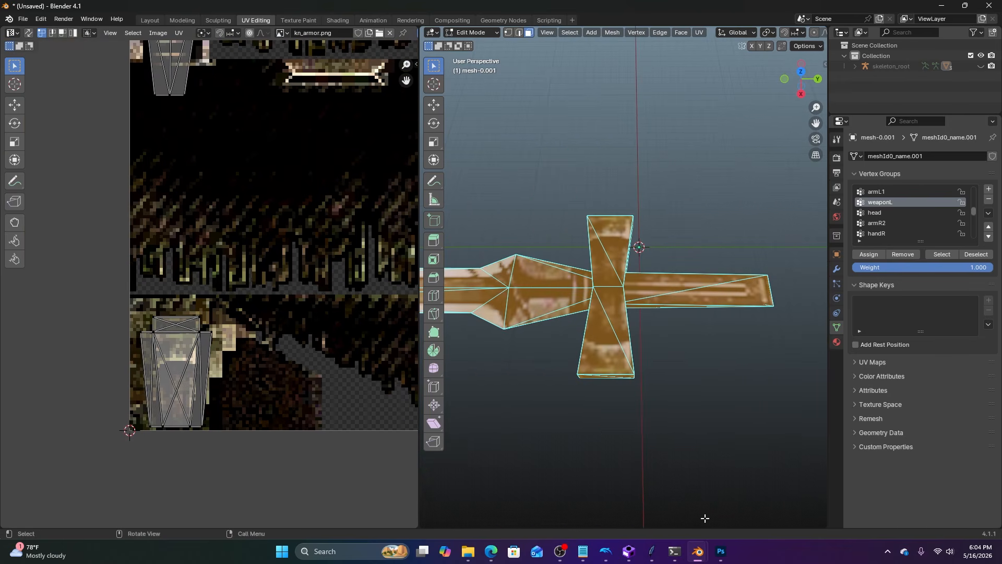
# Back in Photoshop, marquee-select the texture patch at the bottom-left corner of kn_armor.png, about 32 by 41 px.
pyautogui.click(720, 552)
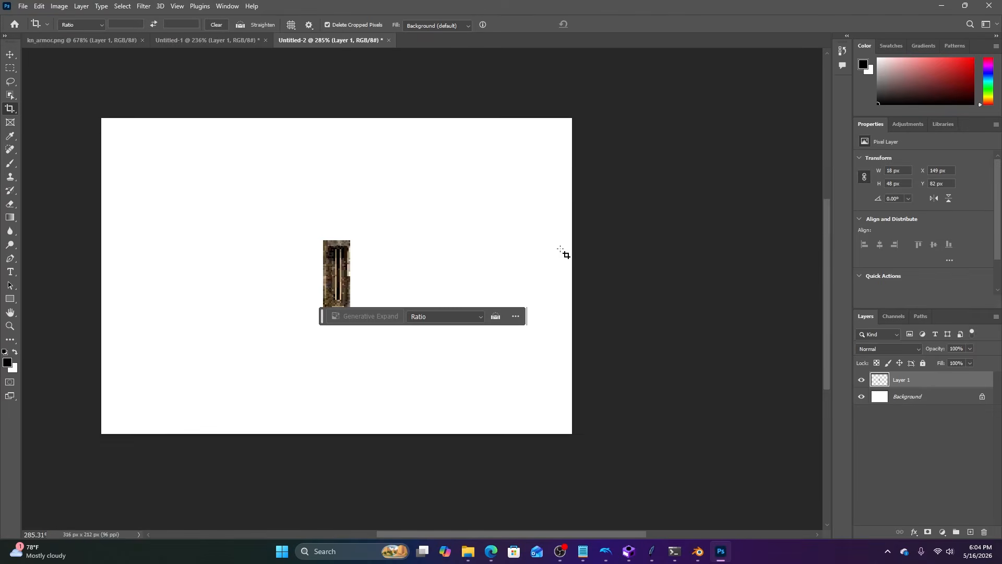
pyautogui.click(229, 40)
pyautogui.click(98, 40)
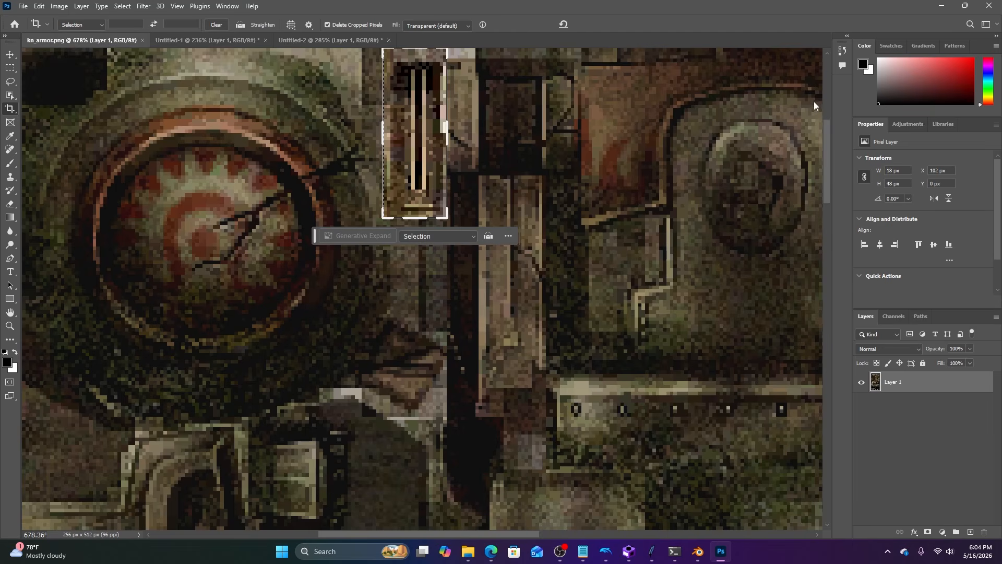
pyautogui.keyDown('alt'); pyautogui.scroll(-4, 394, 316); pyautogui.keyUp('alt')
pyautogui.moveTo(369, 383); pyautogui.dragTo(474, 125)
pyautogui.click(11, 69)
pyautogui.keyDown('alt'); pyautogui.scroll(-4, 315, 325); pyautogui.keyUp('alt')
pyautogui.moveTo(358, 433); pyautogui.dragTo(383, 207)
pyautogui.keyDown('alt'); pyautogui.scroll(8, 325, 404); pyautogui.keyUp('alt')
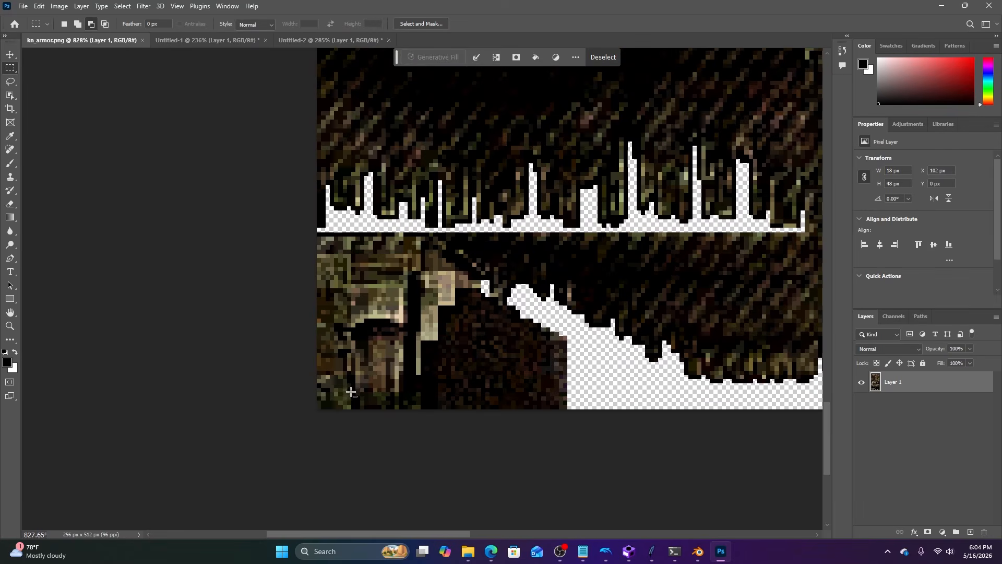
pyautogui.moveTo(325, 403); pyautogui.dragTo(453, 233)
# Copy the selected patch and paste it as a new layer into the Untitled-2 document with the grip strip.
pyautogui.hotkey('ctrl', 'c')
pyautogui.click(340, 40)
pyautogui.hotkey('ctrl', 'v')
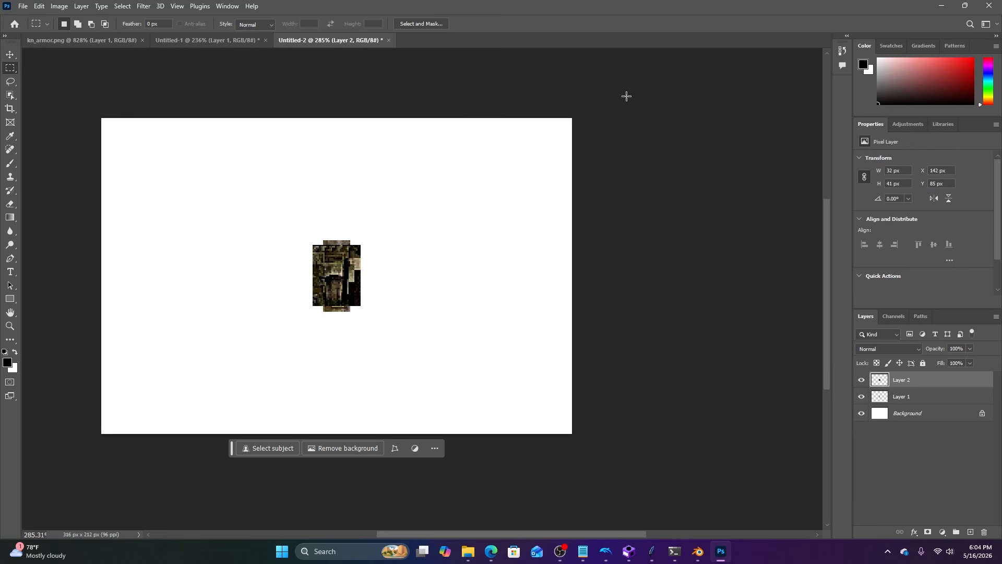
# Move the pasted texture patch alongside the grip strip so their upper edges line up.
pyautogui.click(10, 54)
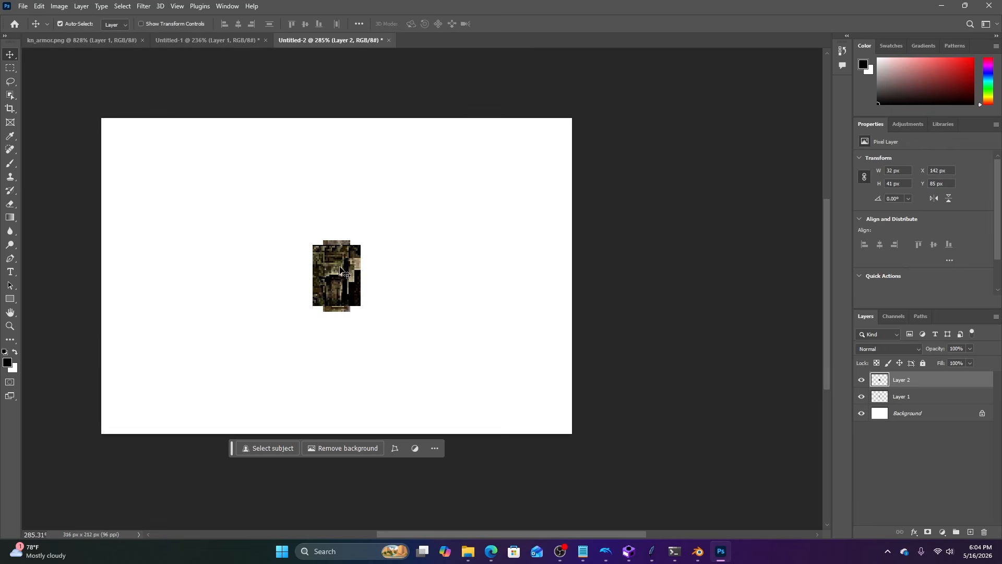
pyautogui.moveTo(340, 274); pyautogui.dragTo(378, 269)
pyautogui.keyDown('alt'); pyautogui.scroll(4, 378, 269); pyautogui.keyUp('alt')
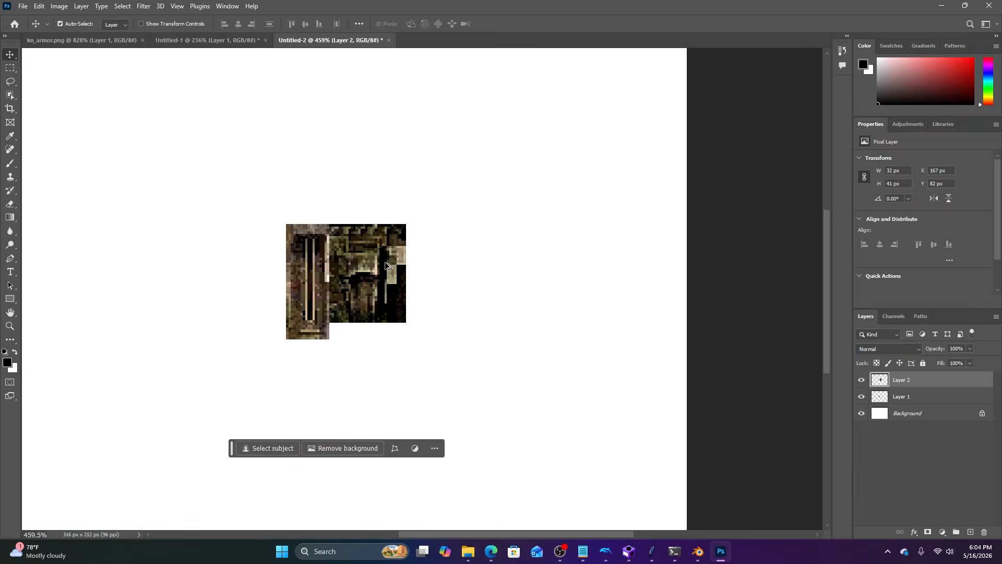
# Stretch the patch to about 117% height with Nearest Neighbor interpolation to match the grip strip, and merge it down into the strip's layer.
pyautogui.hotkey('ctrl', 't')
pyautogui.moveTo(361, 341); pyautogui.dragTo(361, 363)
pyautogui.click(441, 25)
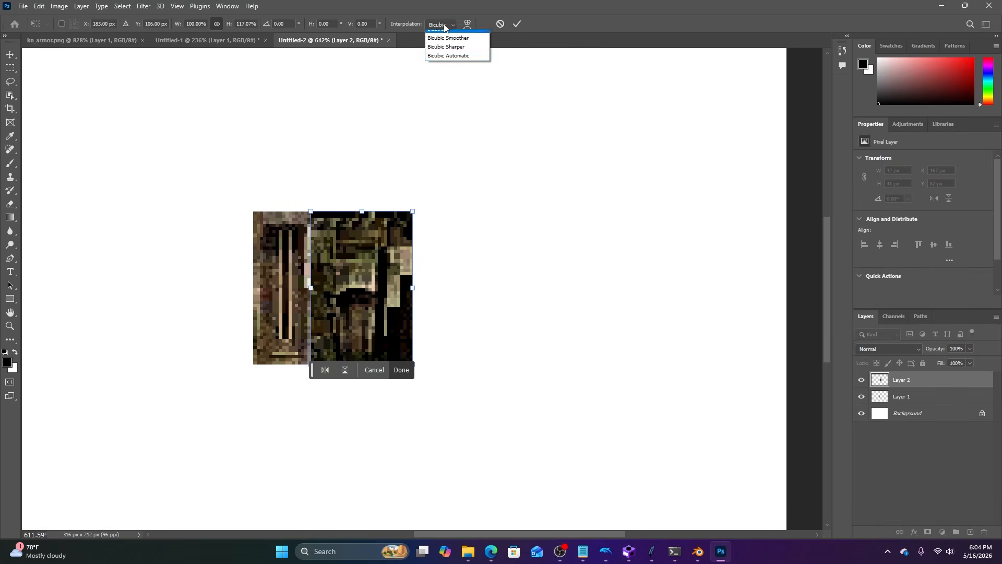
pyautogui.click(445, 33)
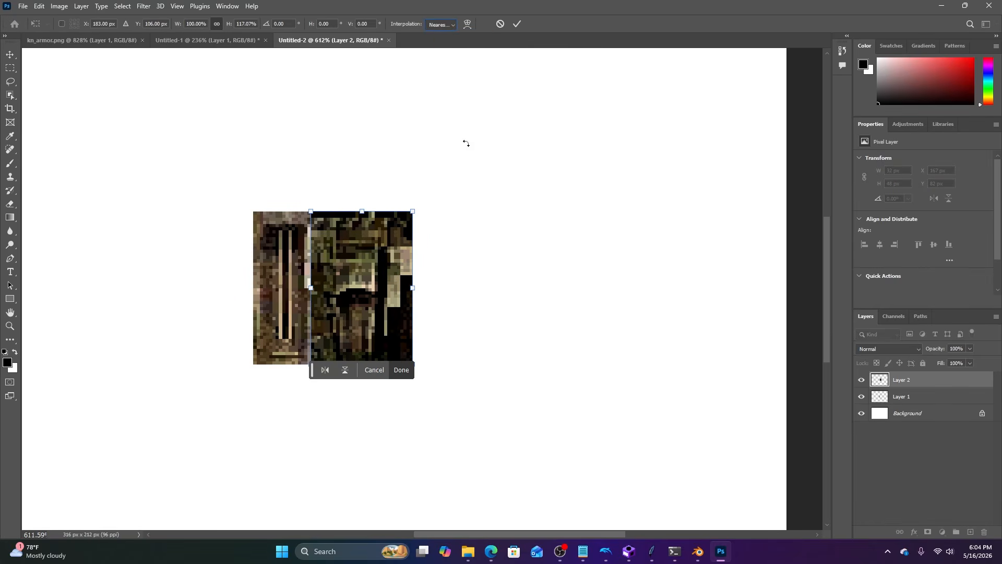
pyautogui.click(517, 24)
pyautogui.rightClick(913, 385)
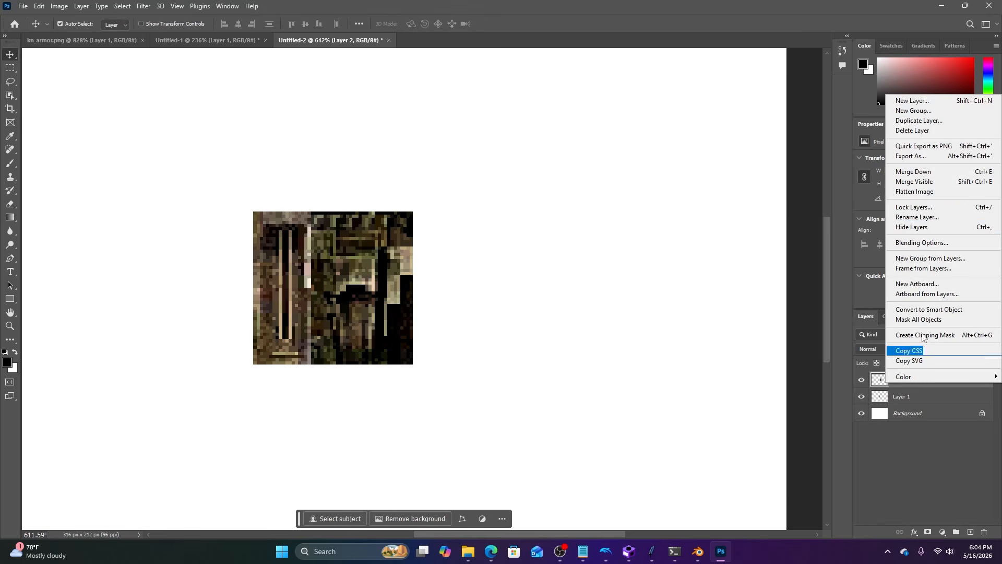
pyautogui.click(918, 180)
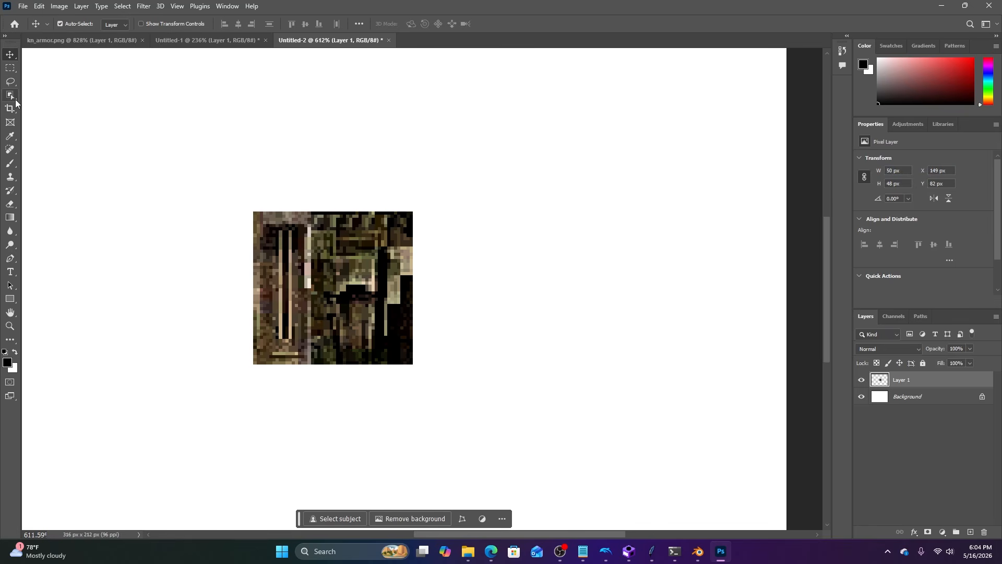
# Select the combined texture with the Magic Wand and an inverted selection, and crop the canvas to it, 50 by 48 px.
pyautogui.rightClick(11, 96)
pyautogui.click(52, 115)
pyautogui.click(416, 172)
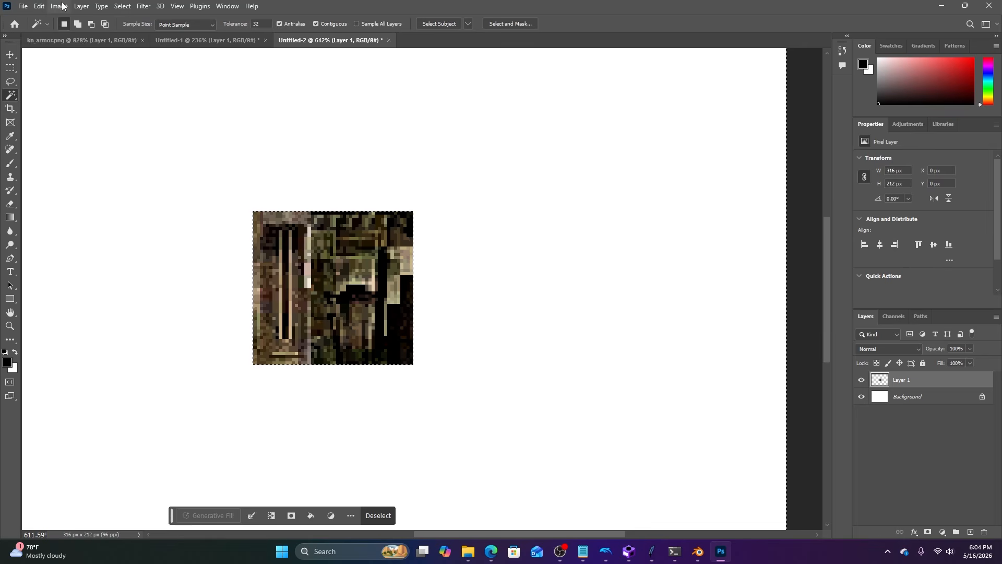
pyautogui.click(122, 6)
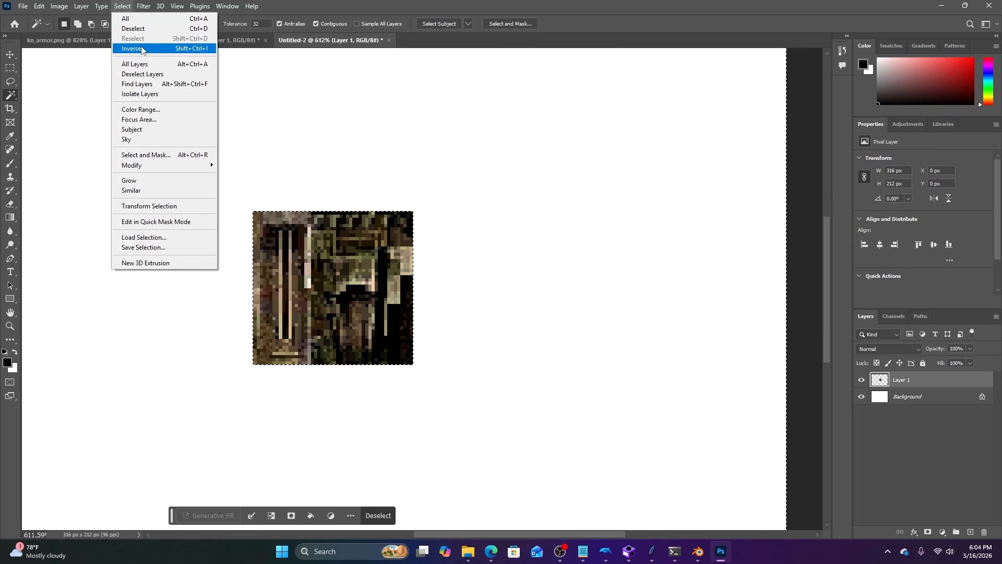
pyautogui.click(141, 48)
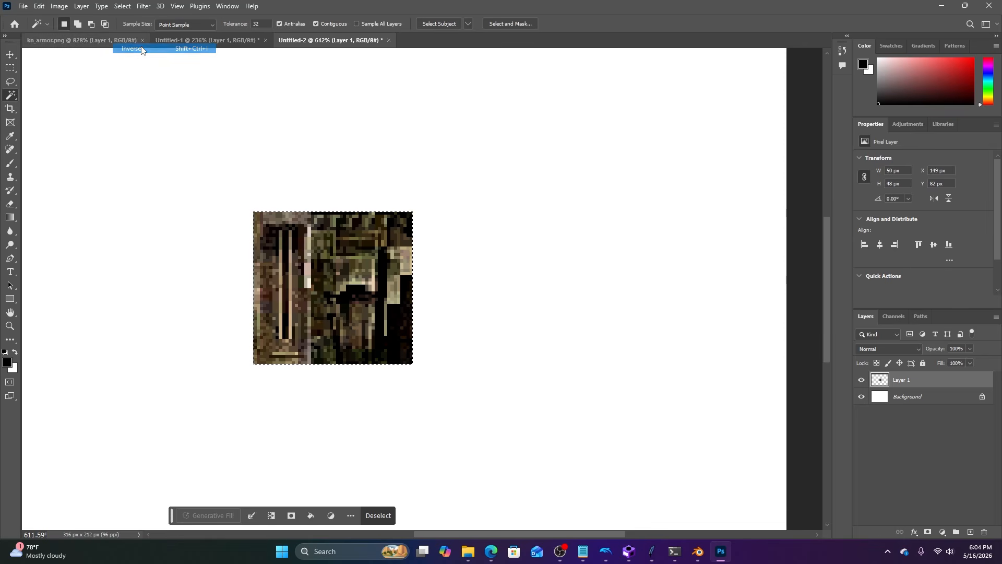
pyautogui.click(10, 109)
pyautogui.press('Return')
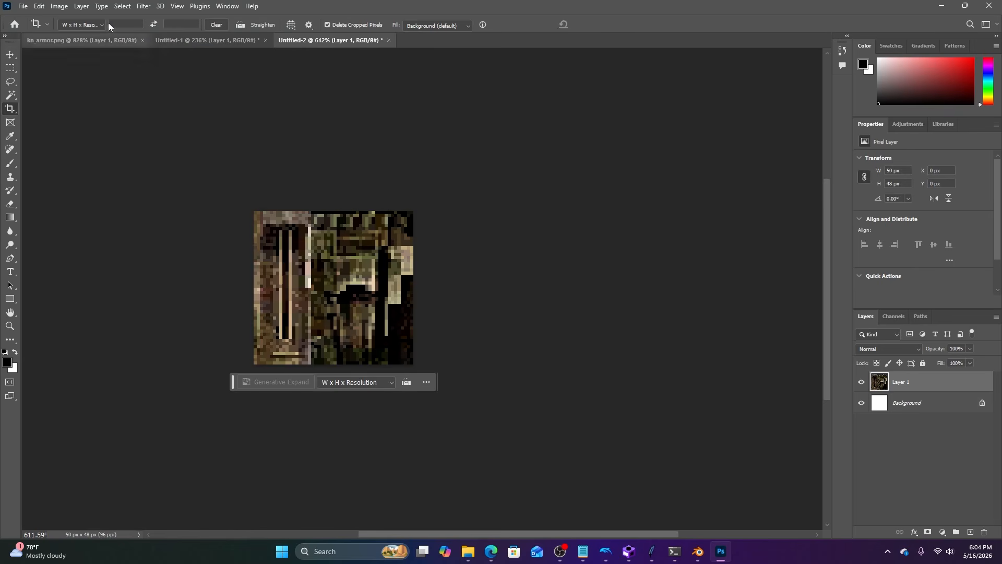
# Try resizing the image to 64 by 64 px with Preserve Details 2.0 resampling, and undo it.
pyautogui.click(58, 6)
pyautogui.click(73, 83)
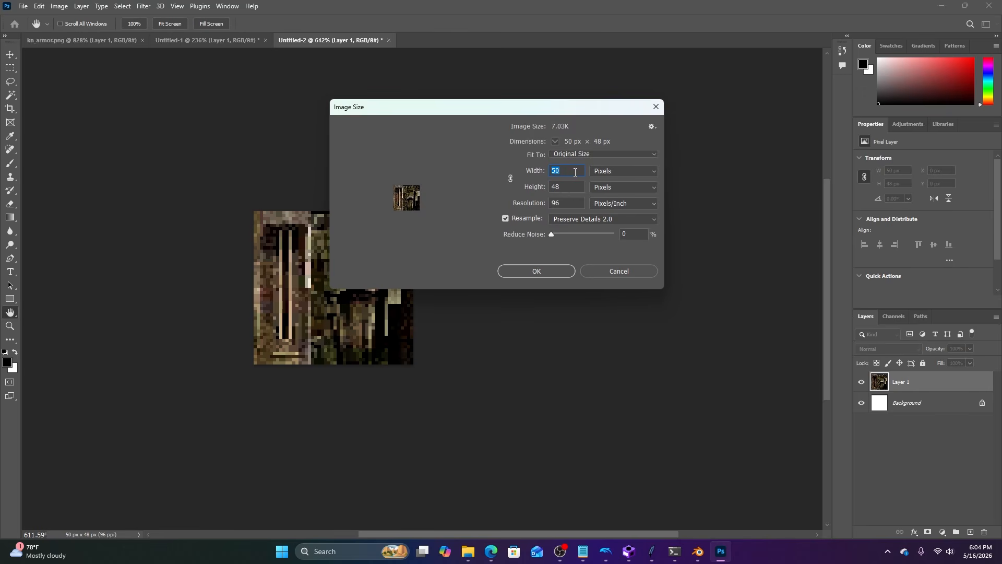
pyautogui.write('65')
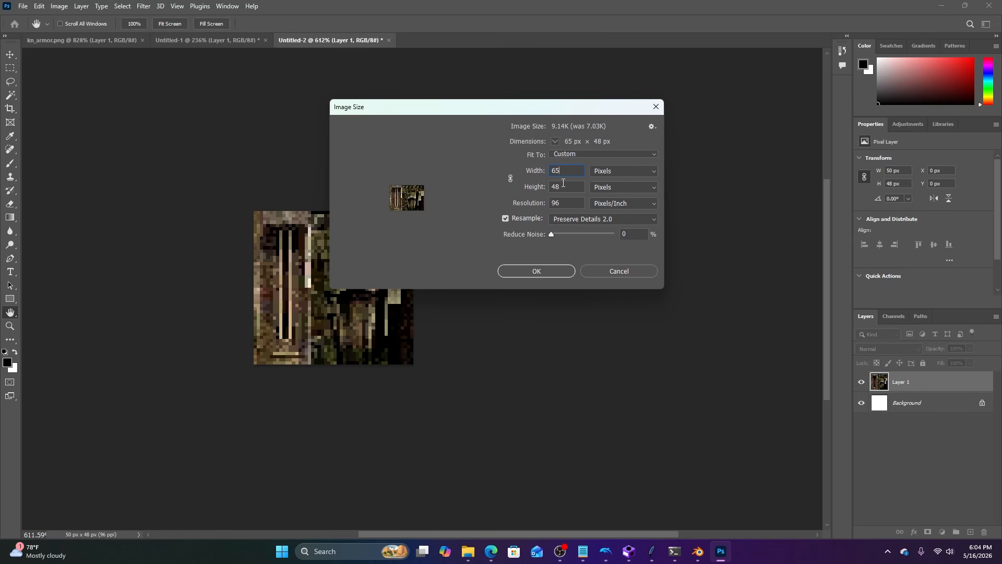
pyautogui.write('6464')
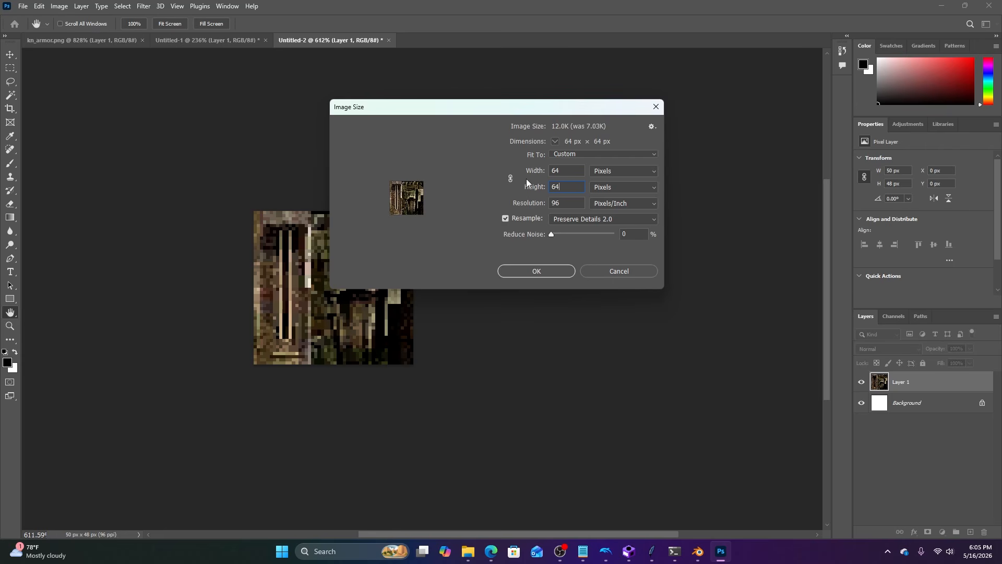
pyautogui.click(543, 271)
pyautogui.press('c')
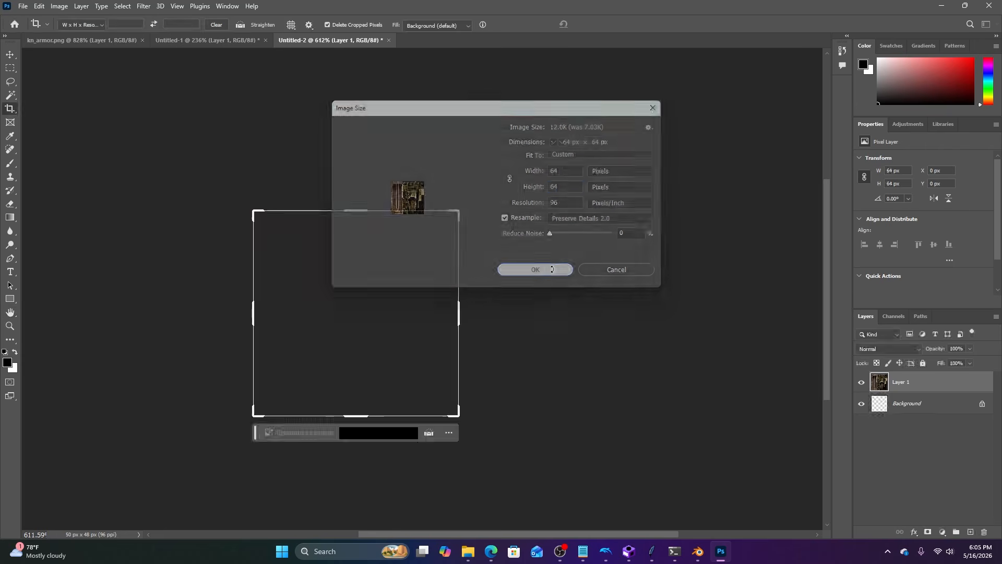
pyautogui.hotkey('ctrl', 'z')
pyautogui.click(59, 6)
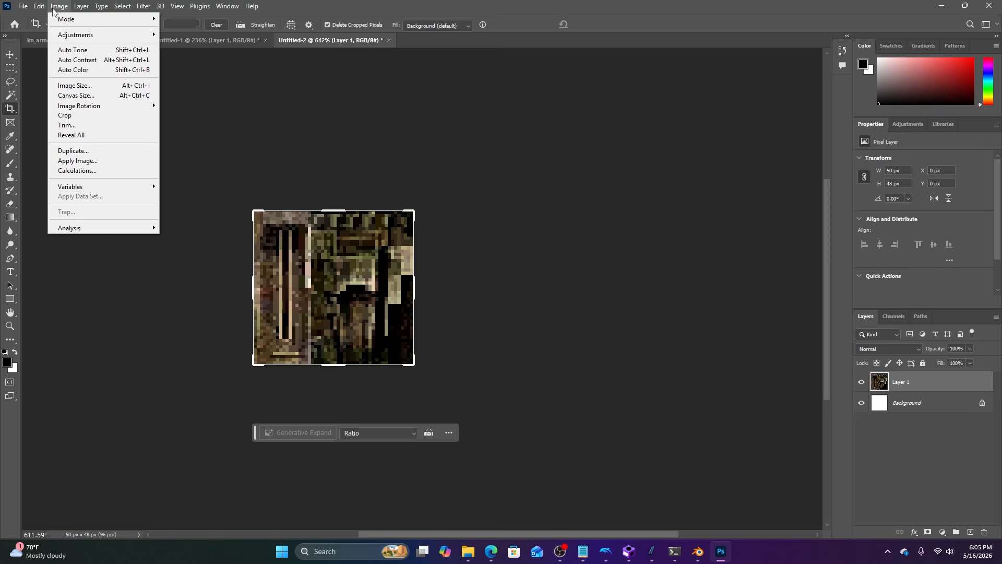
pyautogui.click(73, 97)
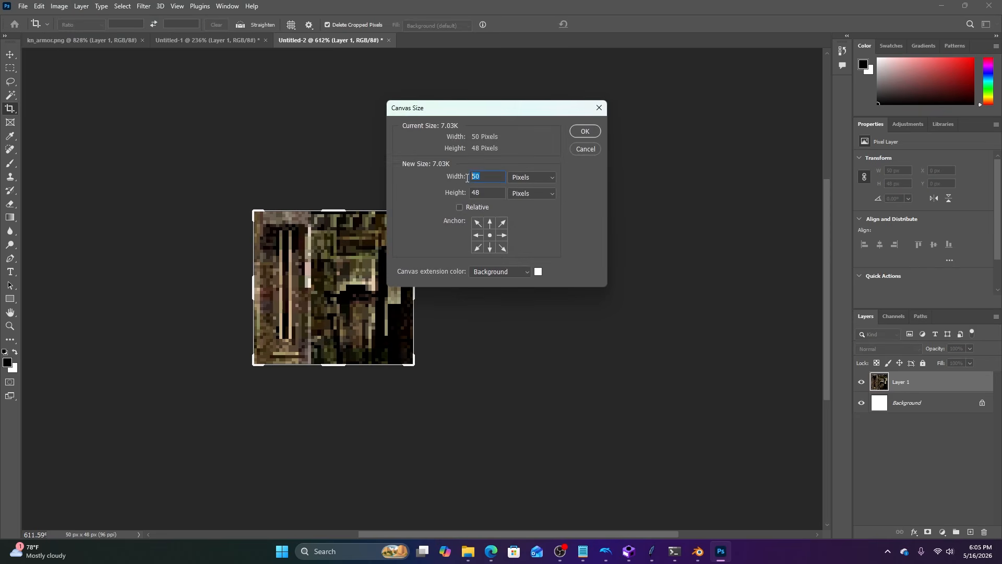
pyautogui.write('645')
pyautogui.write('64')
pyautogui.click(517, 194)
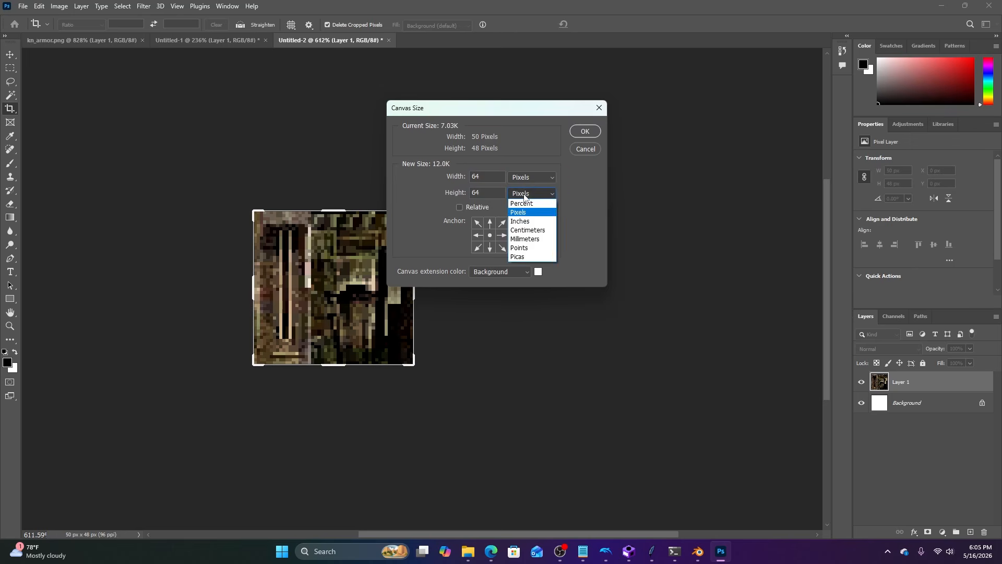
pyautogui.press('Escape')
pyautogui.click(505, 273)
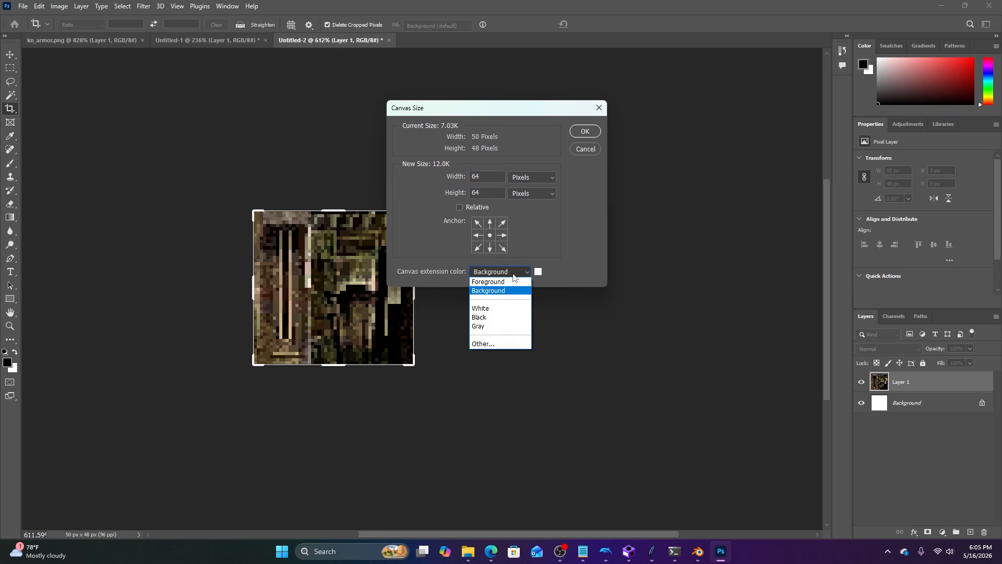
pyautogui.click(514, 273)
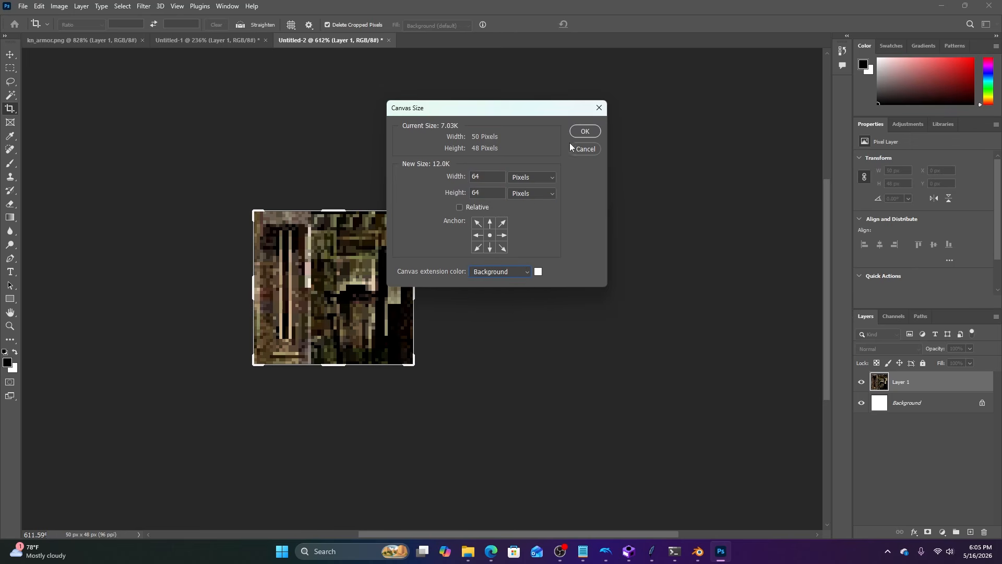
pyautogui.press('Escape')
# Try resizing the image to 64 by 64 px with Nearest Neighbor (hard edges) resampling, and undo it.
pyautogui.click(59, 6)
pyautogui.click(73, 85)
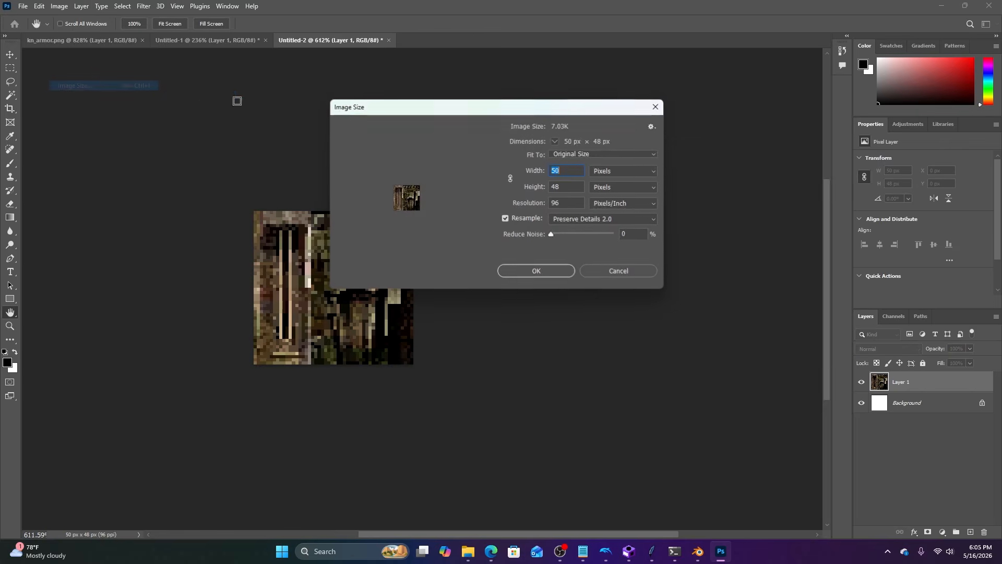
pyautogui.write('64')
pyautogui.press('Tab')
pyautogui.write('64')
pyautogui.click(578, 219)
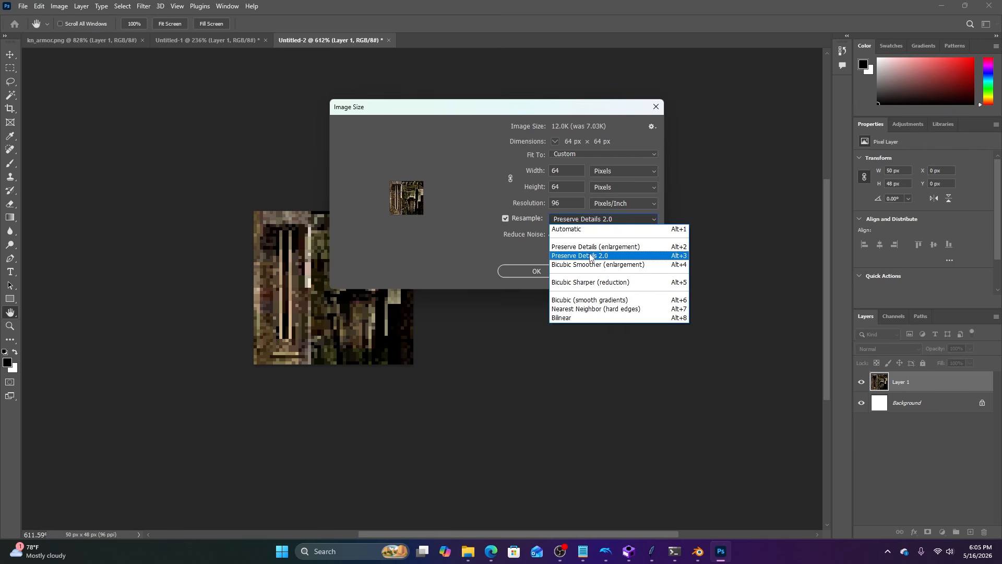
pyautogui.click(594, 308)
pyautogui.click(537, 271)
pyautogui.press('c')
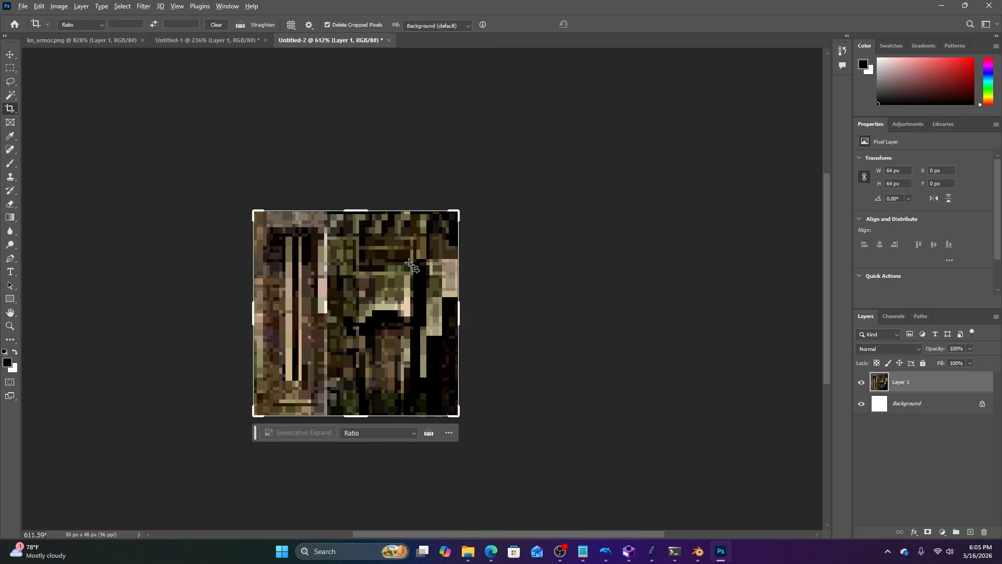
pyautogui.hotkey('ctrl', 'z')
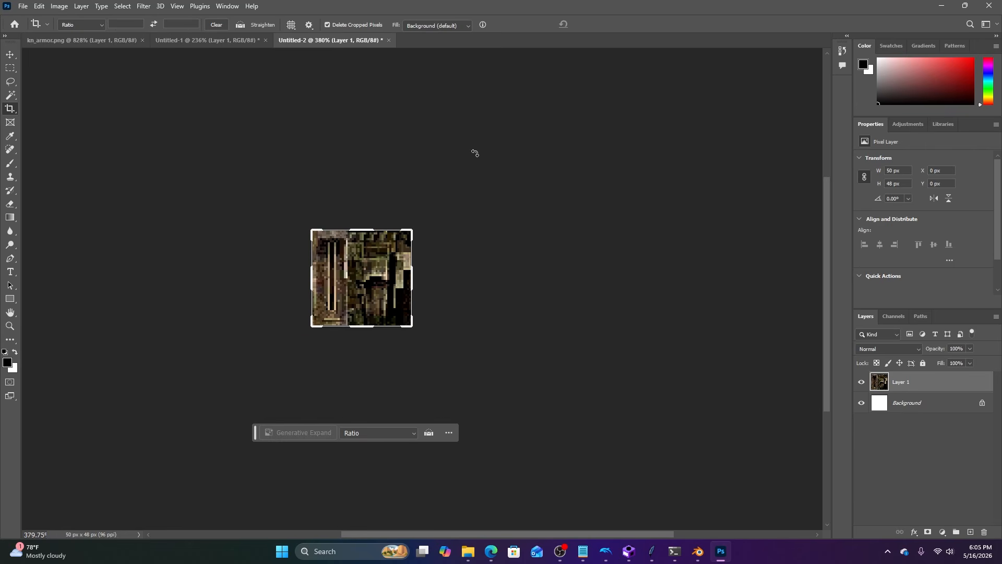
# Resize the image to 64 by 64 px using Preserve Details 2.0 resampling.
pyautogui.click(59, 6)
pyautogui.click(74, 86)
pyautogui.write('64')
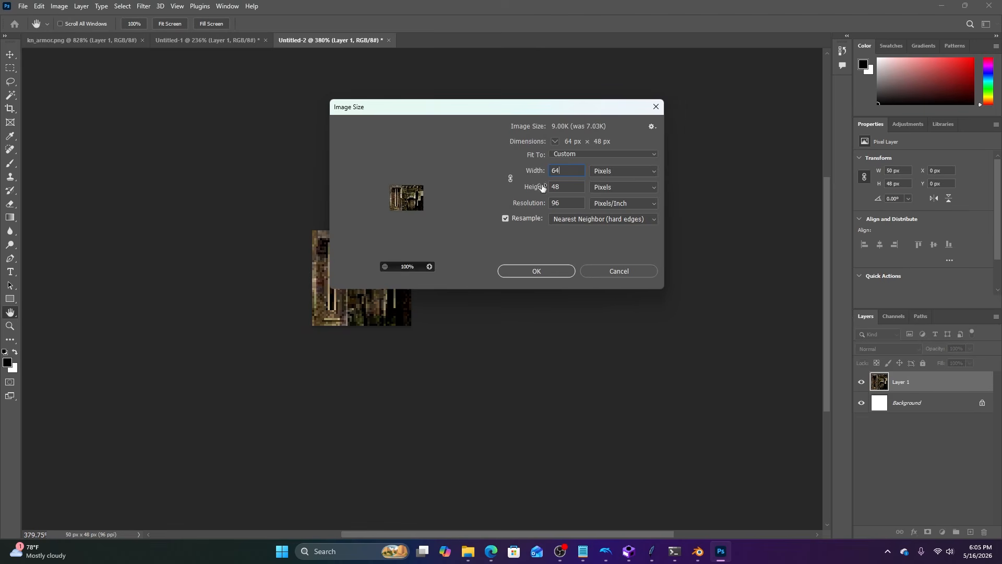
pyautogui.write('64')
pyautogui.click(571, 219)
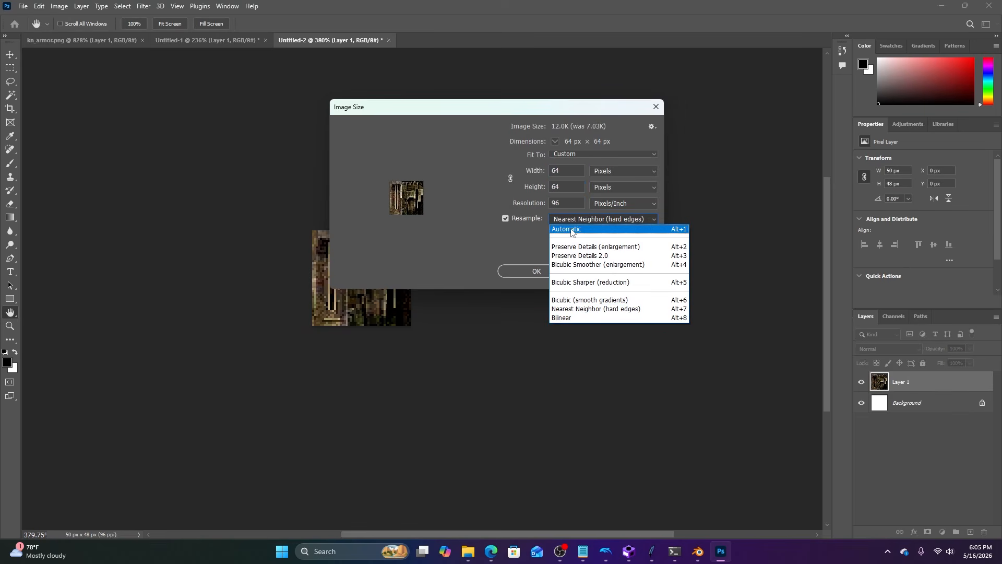
pyautogui.click(590, 256)
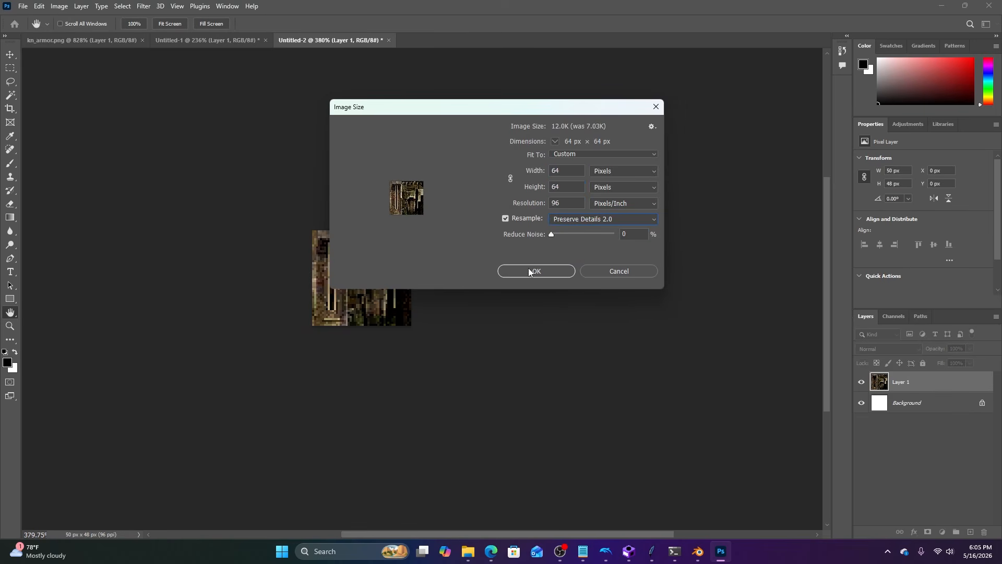
pyautogui.click(528, 271)
pyautogui.press('c')
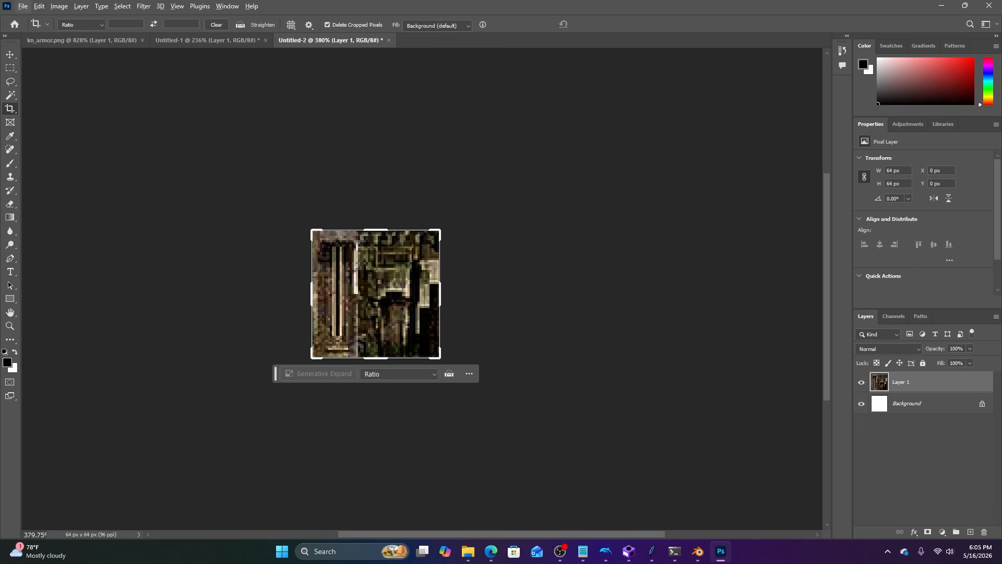
# Save the texture as a PNG over al_SWgripM.png in the al_swm folder, using the large file size option.
pyautogui.click(23, 5)
pyautogui.click(39, 133)
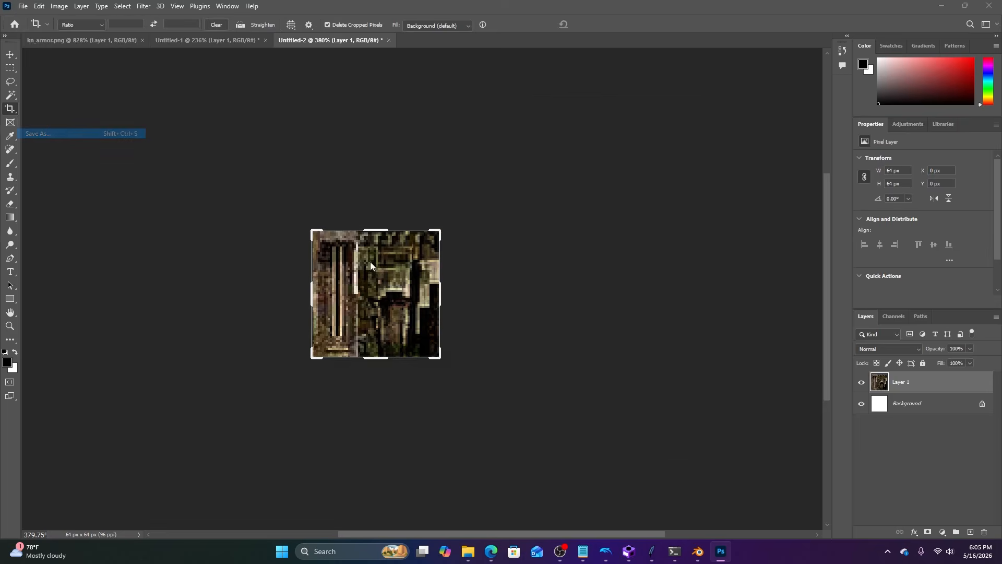
pyautogui.click(553, 377)
pyautogui.click(397, 334)
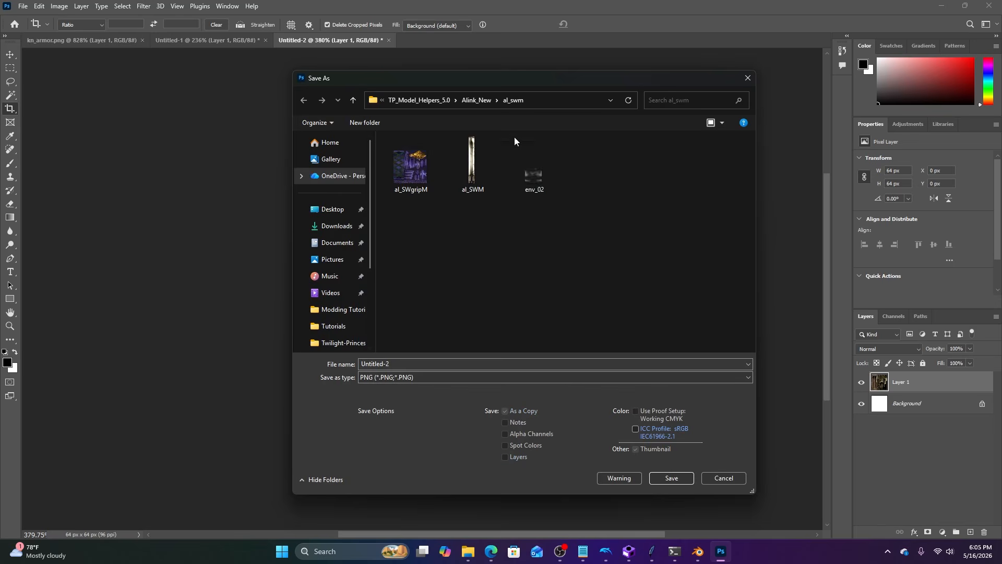
pyautogui.click(405, 174)
pyautogui.doubleClick(409, 168)
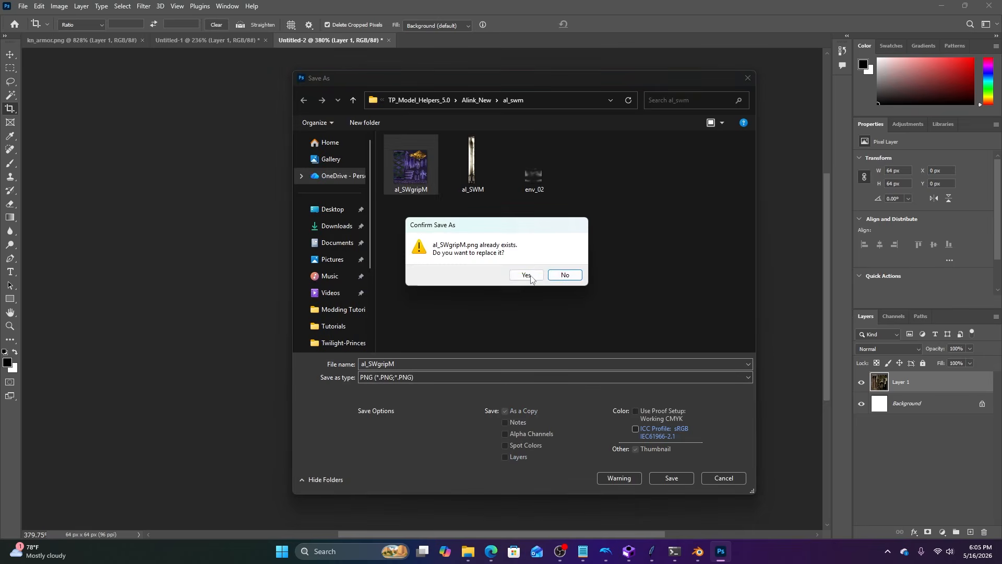
pyautogui.click(522, 275)
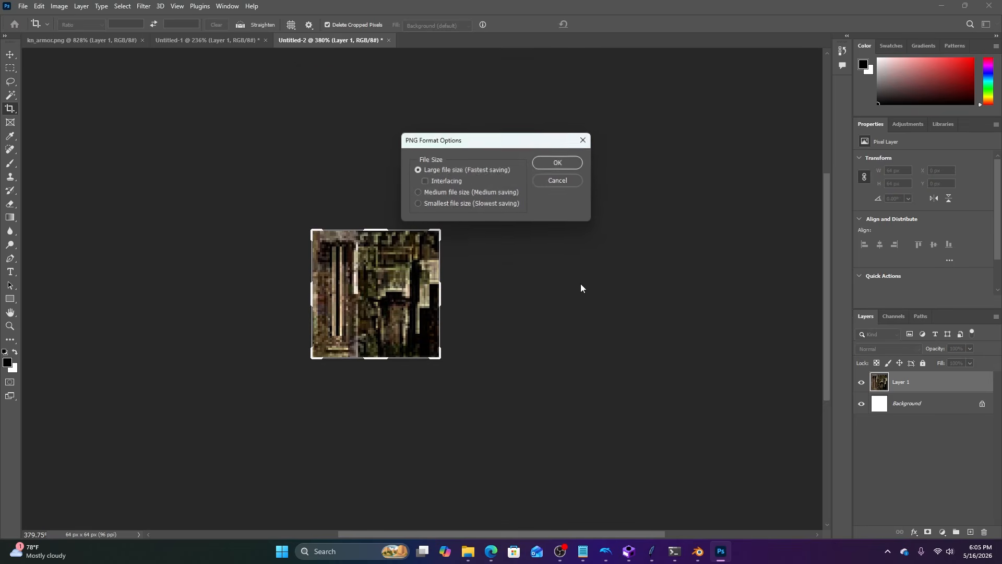
pyautogui.click(559, 163)
# In the Blender window with the knight's sword, return to Object Mode, duplicate the sword and place the copy beside the original.
pyautogui.moveTo(698, 551)
pyautogui.click(749, 512)
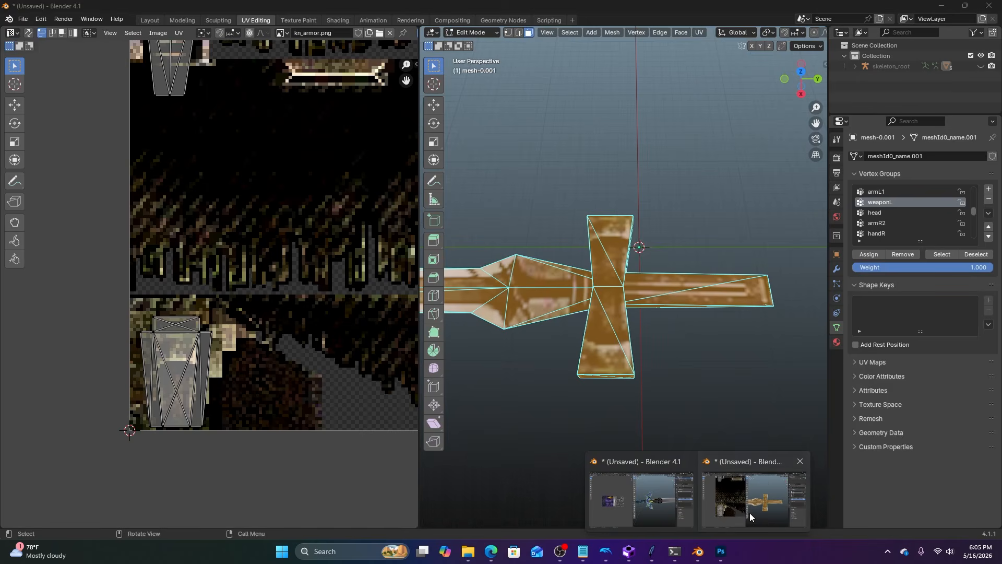
pyautogui.click(472, 32)
pyautogui.click(478, 43)
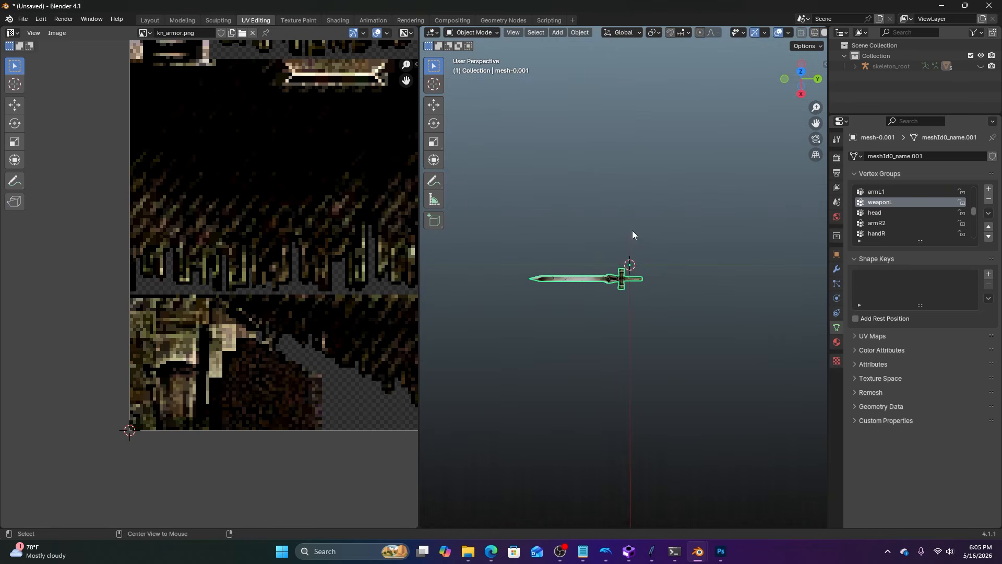
pyautogui.moveTo(633, 235); pyautogui.dragTo(582, 274, button='middle')
pyautogui.scroll(3, 582, 273)
pyautogui.hotkey('shift', 'd')
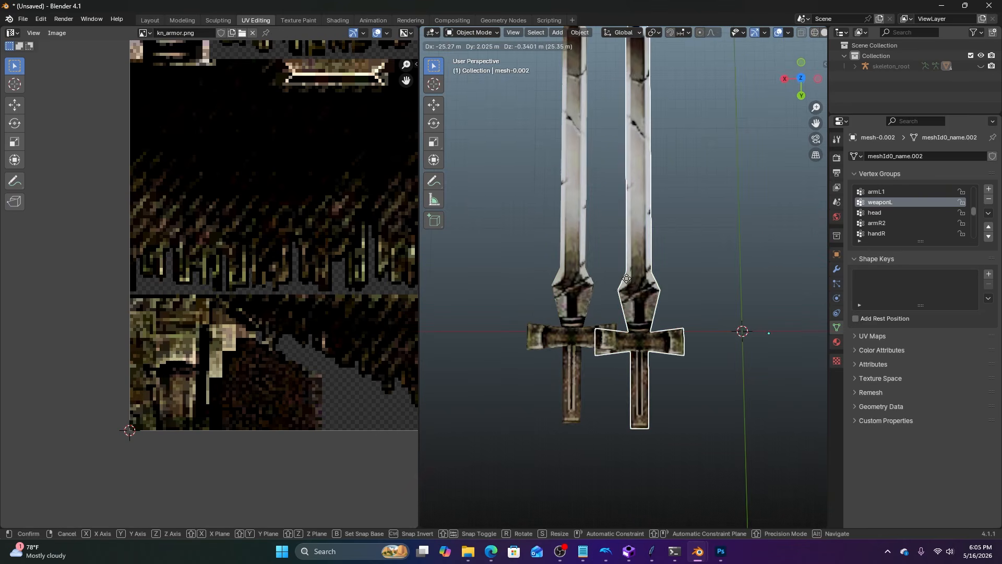
pyautogui.click(622, 274)
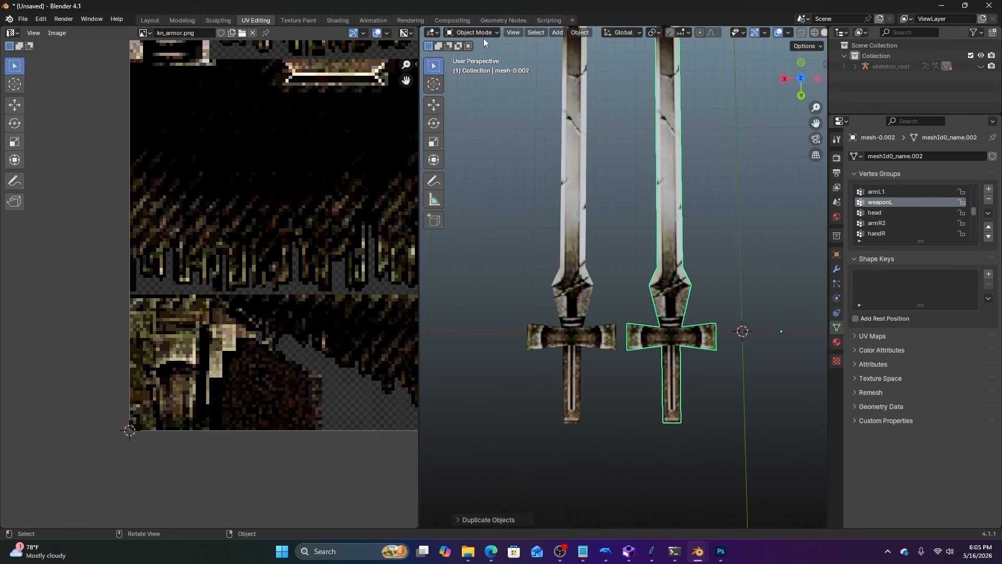
# Copy both knight's swords and paste them into the Blender window containing the Master Sword.
pyautogui.click(652, 260)
pyautogui.keyDown('shift'); pyautogui.moveTo(679, 284); pyautogui.dragTo(656, 283, button='middle'); pyautogui.keyUp('shift')
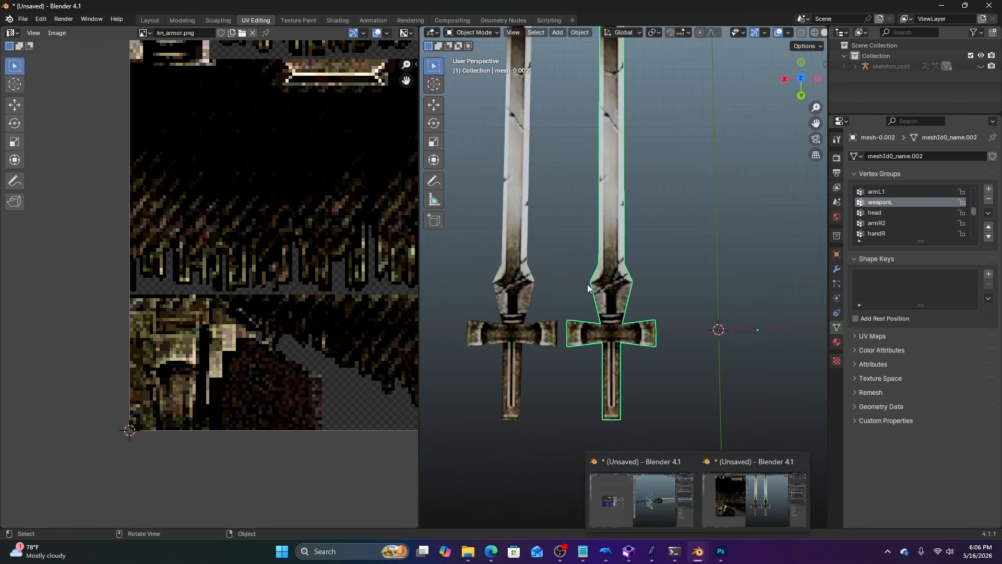
pyautogui.scroll(-3, 587, 284)
pyautogui.keyDown('shift'); pyautogui.click(563, 276); pyautogui.keyUp('shift')
pyautogui.hotkey('ctrl', 'c')
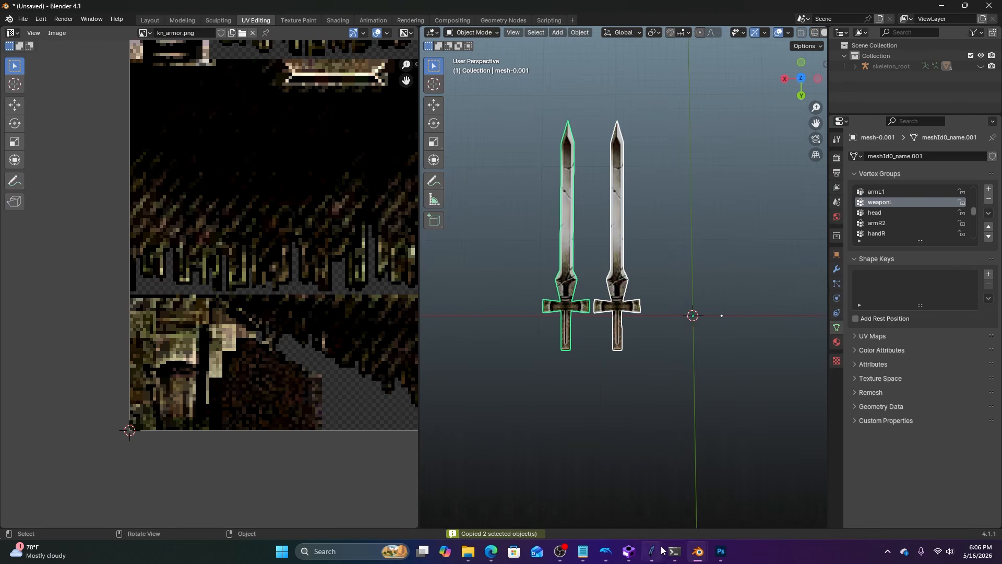
pyautogui.moveTo(692, 552)
pyautogui.click(656, 503)
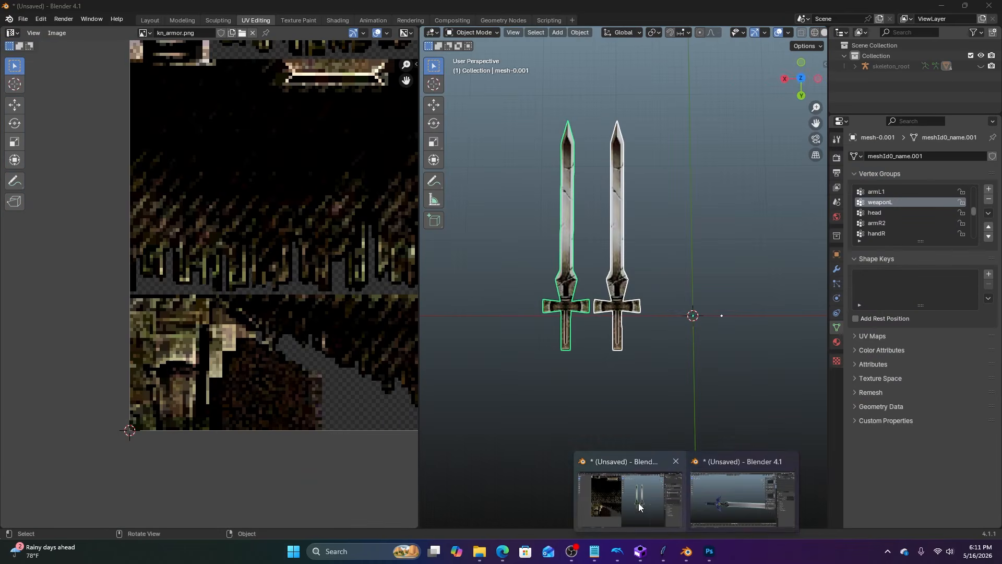
pyautogui.click(638, 502)
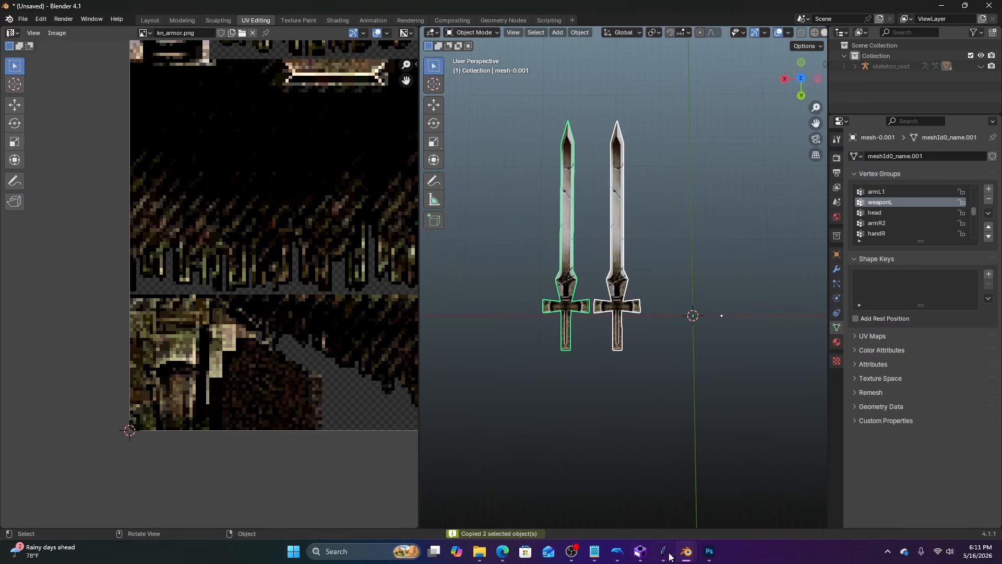
pyautogui.moveTo(687, 551)
pyautogui.click(720, 524)
pyautogui.hotkey('ctrl', 'v')
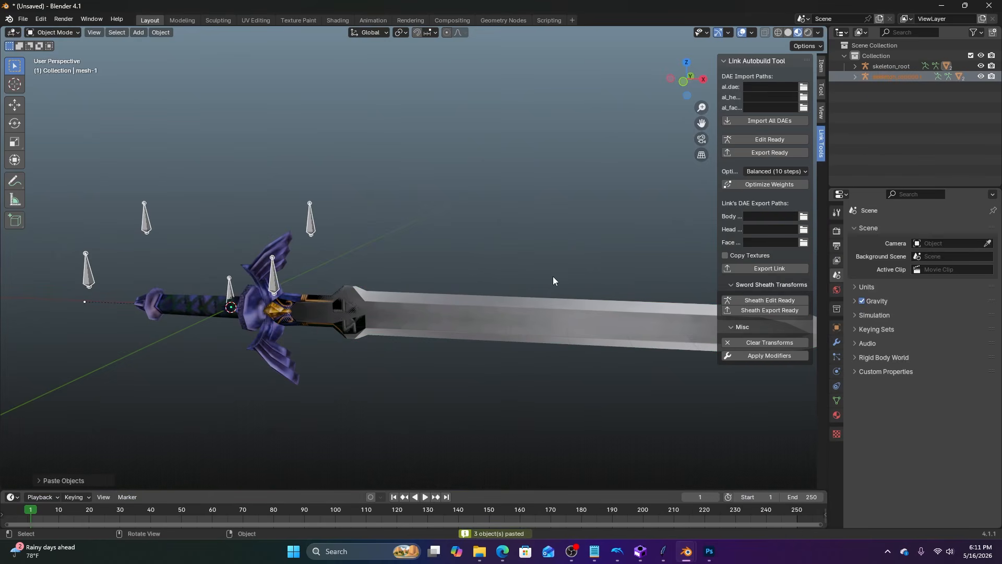
# Delete the pasted armature skeleton_root.001, keeping the two knight's sword meshes.
pyautogui.scroll(-10, 553, 276)
pyautogui.keyDown('shift'); pyautogui.moveTo(427, 175); pyautogui.dragTo(450, 272, button='middle'); pyautogui.keyUp('shift')
pyautogui.scroll(2, 418, 180)
pyautogui.click(396, 149)
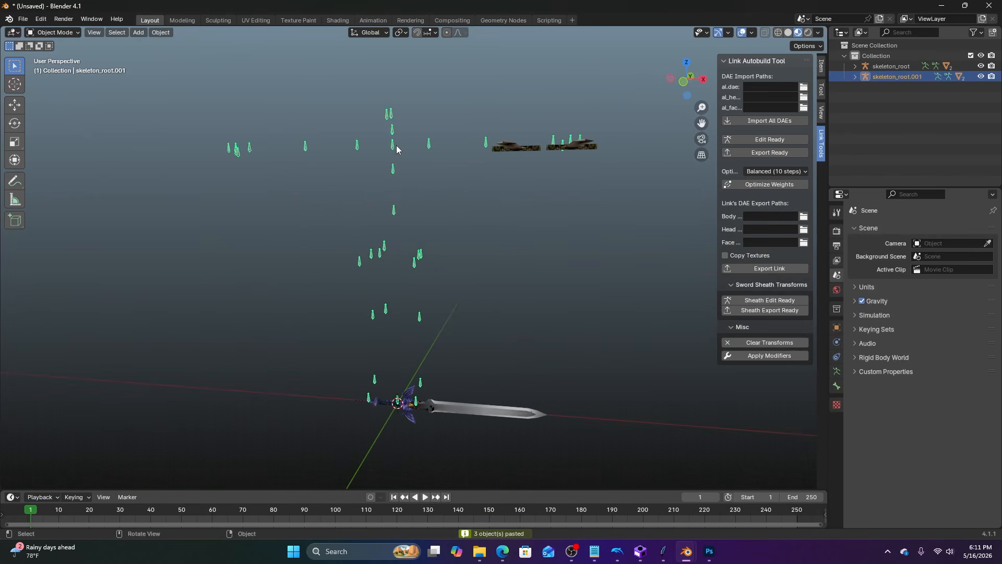
pyautogui.press('Delete')
# Move both knight's swords close to the Master Sword and raise them along the Z axis until they stand above it.
pyautogui.click(525, 294)
pyautogui.keyDown('shift'); pyautogui.click(557, 281); pyautogui.keyUp('shift')
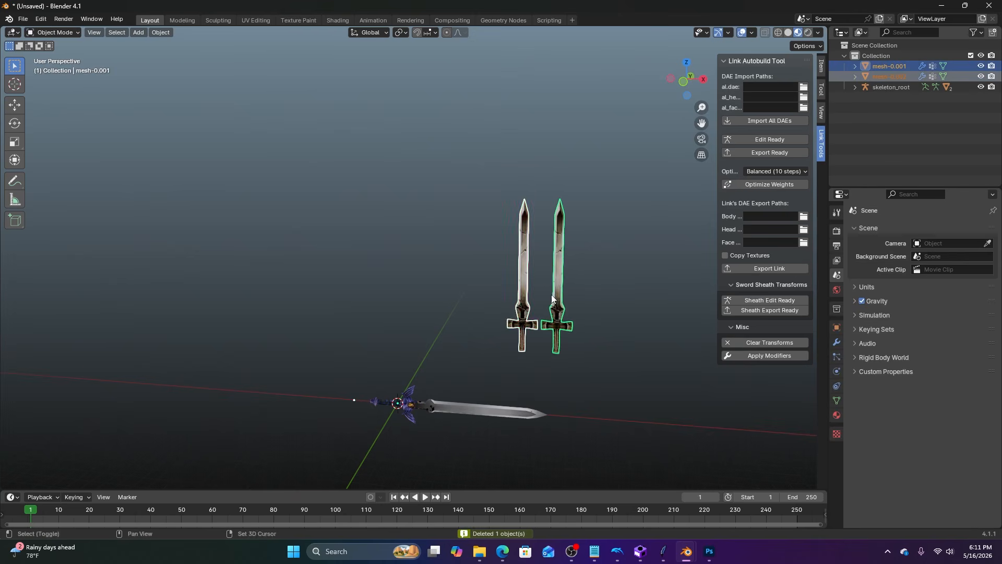
pyautogui.moveTo(526, 229); pyautogui.dragTo(528, 289, button='middle')
pyautogui.press('g')
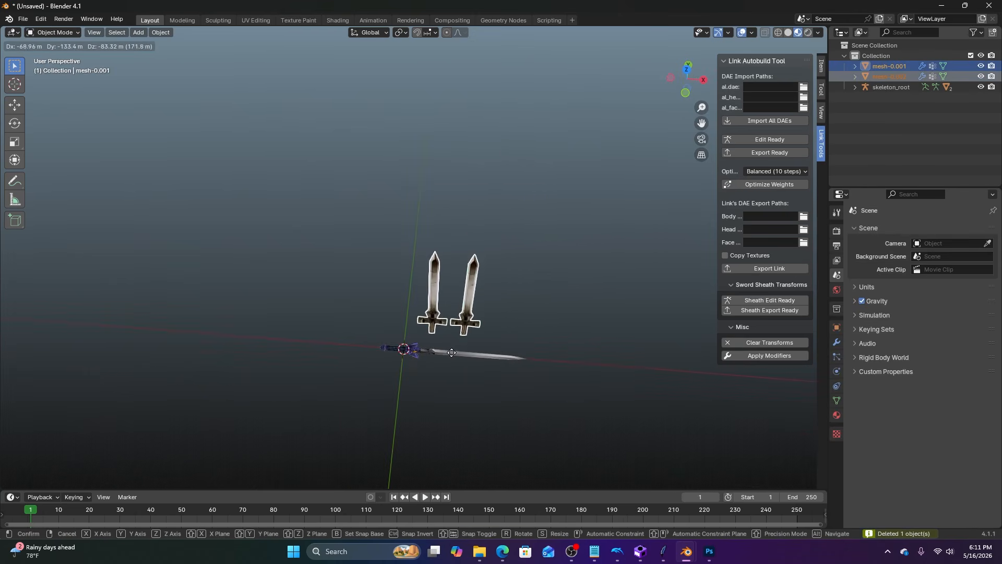
pyautogui.click(453, 359)
pyautogui.scroll(5, 451, 375)
pyautogui.moveTo(437, 315); pyautogui.dragTo(456, 290, button='middle')
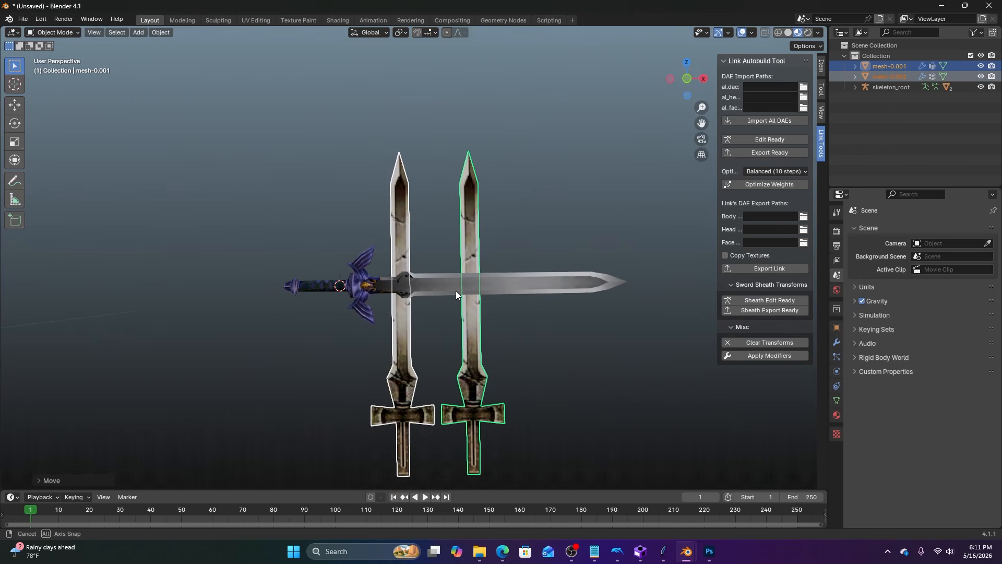
pyautogui.press('g')
pyautogui.press('z')
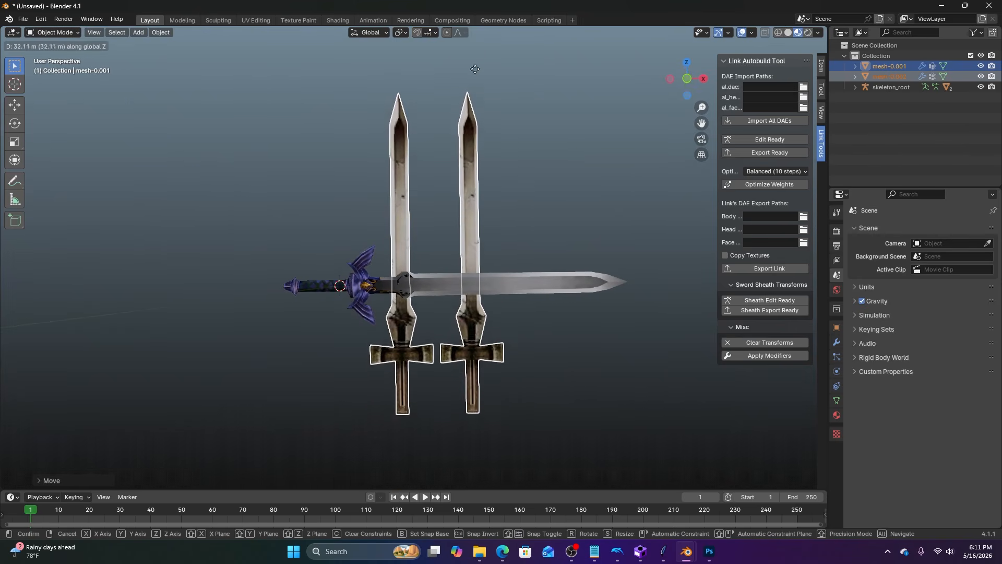
pyautogui.click(487, 399)
# Enter Edit Mode on the knight's sword mesh-0.002 and switch to face selection with nothing selected.
pyautogui.moveTo(437, 236); pyautogui.dragTo(430, 349, button='middle')
pyautogui.scroll(3, 430, 348)
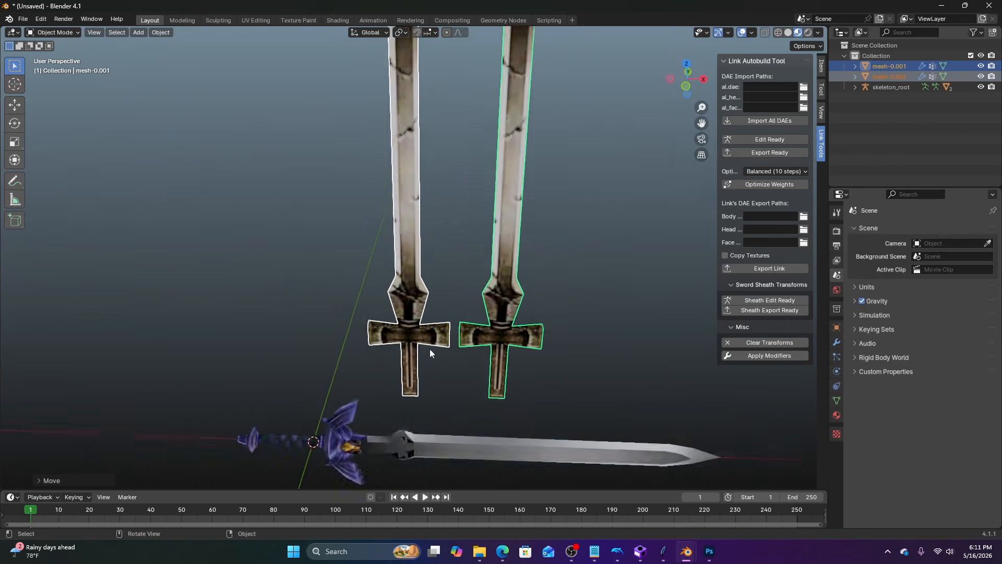
pyautogui.click(406, 326)
pyautogui.click(73, 32)
pyautogui.click(71, 59)
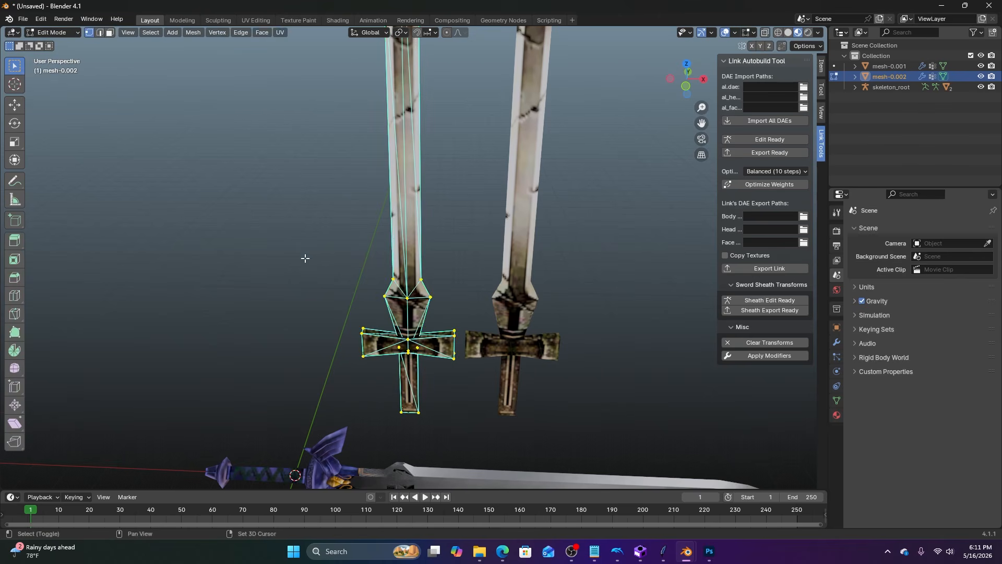
pyautogui.moveTo(304, 258); pyautogui.dragTo(334, 220, button='middle')
pyautogui.press('3')
pyautogui.press('a')
# Select all linked faces on the front of the sword's blade, delimited by UVs.
pyautogui.click(406, 270)
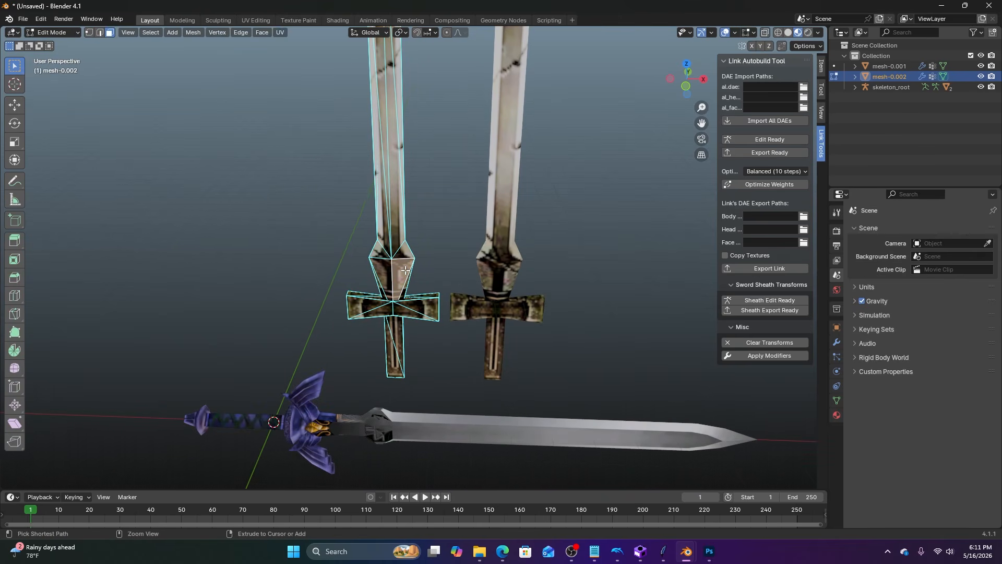
pyautogui.hotkey('ctrl', 'l')
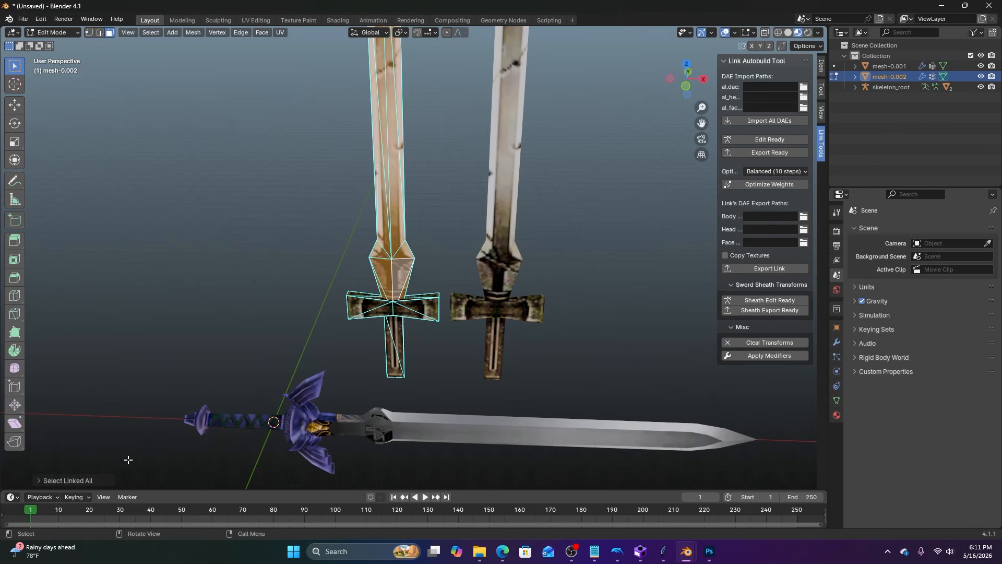
pyautogui.click(66, 480)
pyautogui.click(111, 477)
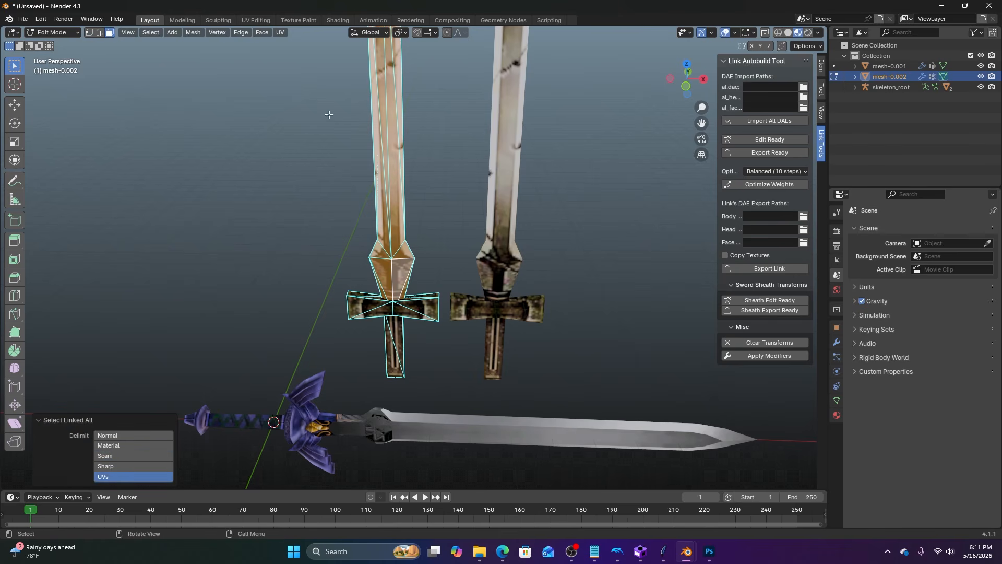
# Add the UV-linked faces on the back of the blade to the selection.
pyautogui.scroll(-3, 486, 167)
pyautogui.moveTo(485, 167); pyautogui.dragTo(333, 152, button='middle')
pyautogui.moveTo(282, 151); pyautogui.dragTo(272, 151, button='middle')
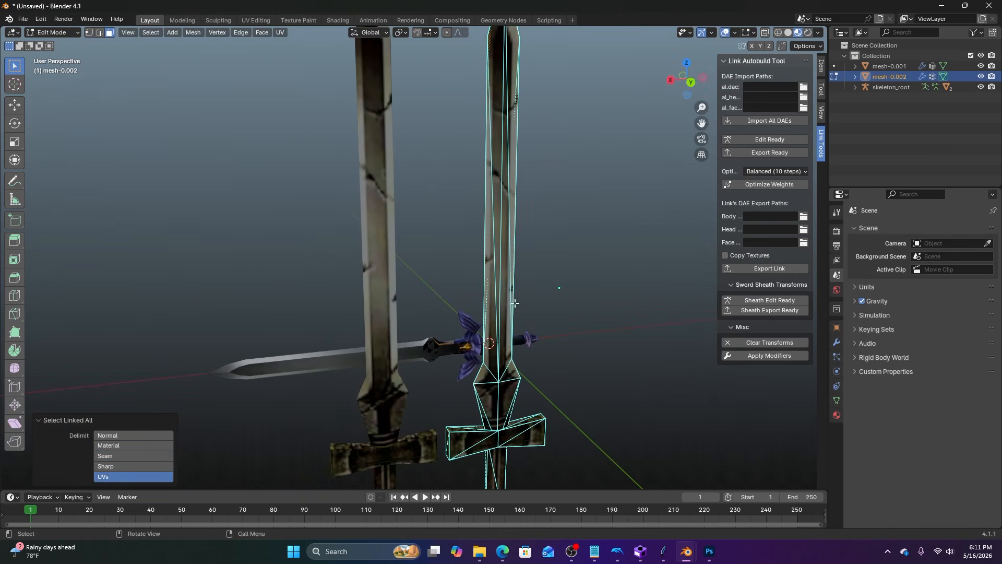
pyautogui.keyDown('shift'); pyautogui.click(499, 371); pyautogui.keyUp('shift')
pyautogui.hotkey('ctrl', 'l')
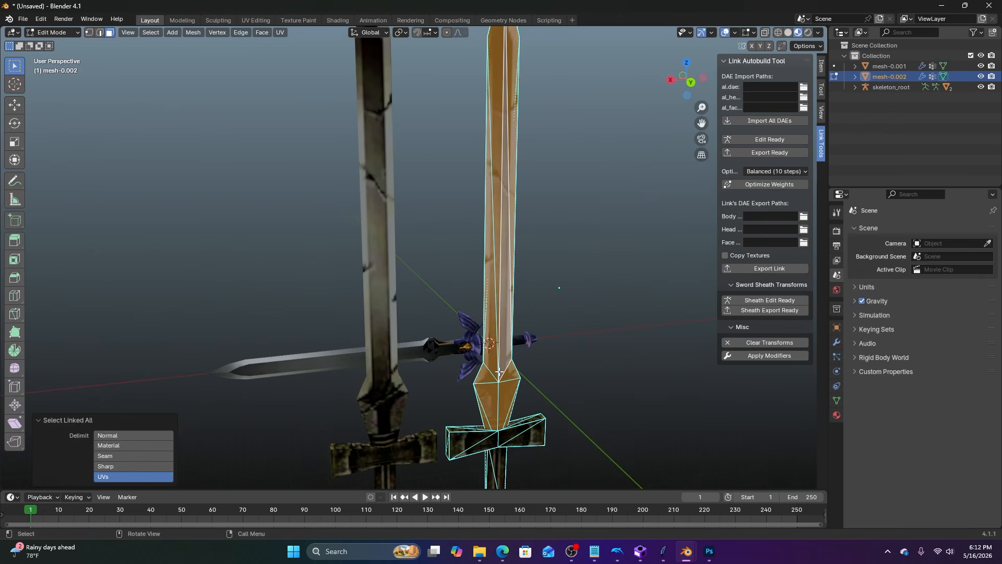
# Hide the selected blade faces of mesh-0.002 and the leftover tip geometry using Wireframe shading, returning to Material Preview.
pyautogui.moveTo(427, 330)
pyautogui.mouseDown(button='middle')
pyautogui.moveTo(324, 295)
pyautogui.moveTo(510, 293)
pyautogui.moveTo(451, 192)
pyautogui.moveTo(472, 255)
pyautogui.moveTo(477, 228)
pyautogui.moveTo(437, 239)
pyautogui.moveTo(517, 250)
pyautogui.moveTo(452, 245)
pyautogui.mouseUp(button='middle')
pyautogui.press('h')
pyautogui.press('z')
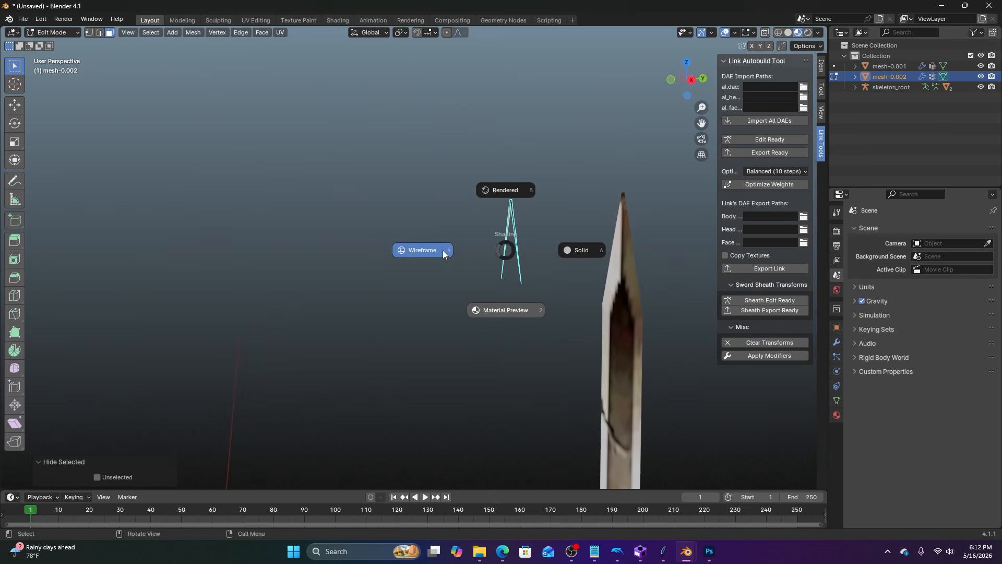
pyautogui.click(443, 249)
pyautogui.press('b')
pyautogui.moveTo(463, 163); pyautogui.dragTo(547, 322)
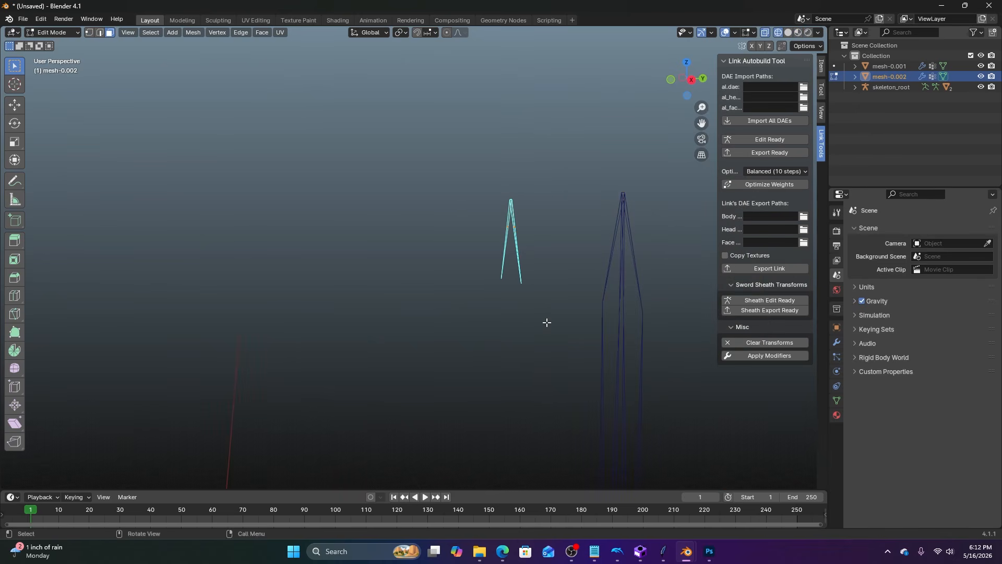
pyautogui.press('h')
pyautogui.scroll(-5, 480, 224)
pyautogui.press('z')
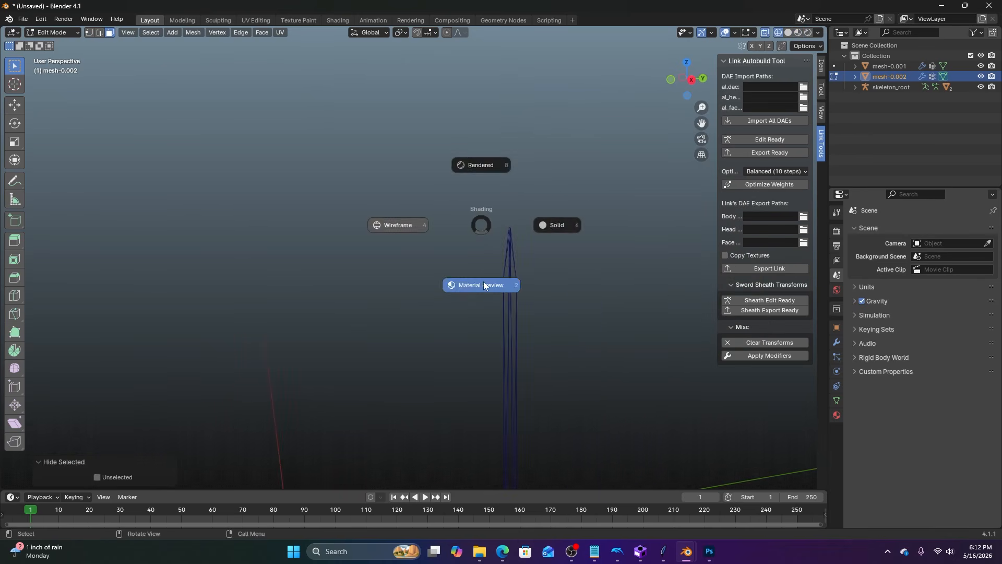
pyautogui.click(484, 281)
# Reveal the hidden blade faces as a selection and separate them into their own object, finishing in Object Mode.
pyautogui.keyDown('shift'); pyautogui.moveTo(481, 333); pyautogui.dragTo(481, 230, button='middle'); pyautogui.keyUp('shift')
pyautogui.moveTo(481, 230); pyautogui.dragTo(378, 284, button='middle')
pyautogui.scroll(2, 378, 284)
pyautogui.hotkey('alt', 'h')
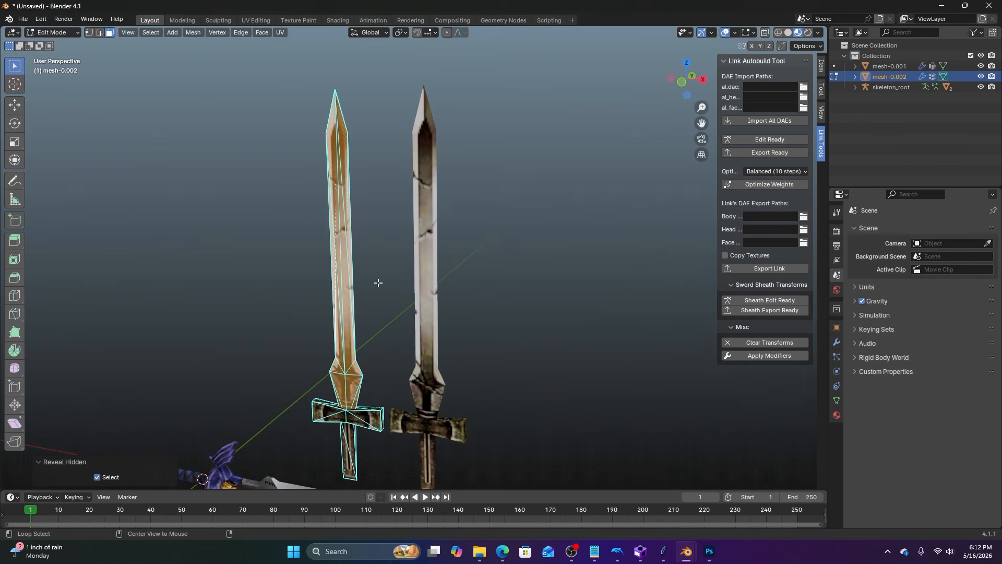
pyautogui.press('p')
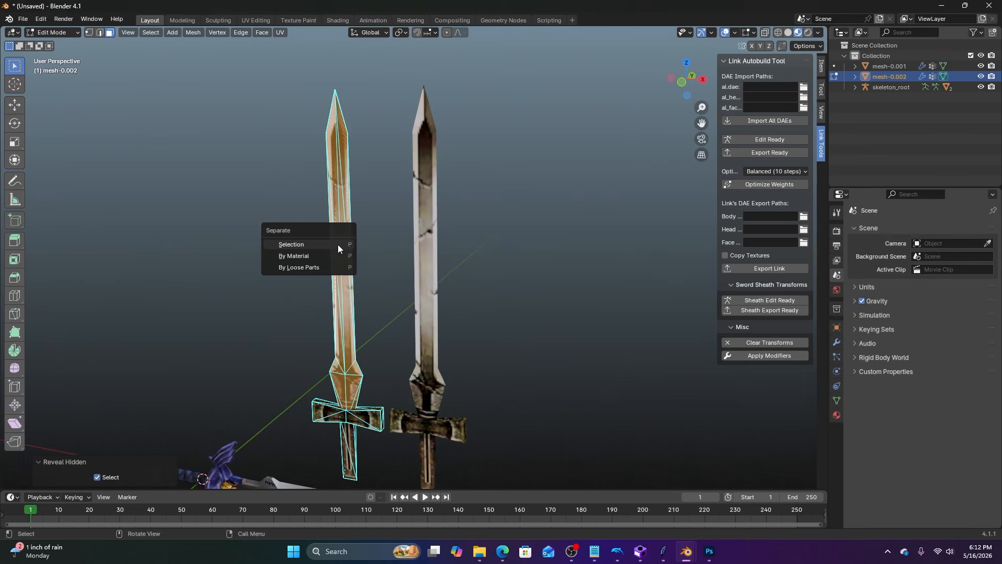
pyautogui.click(337, 244)
pyautogui.click(68, 33)
pyautogui.click(66, 45)
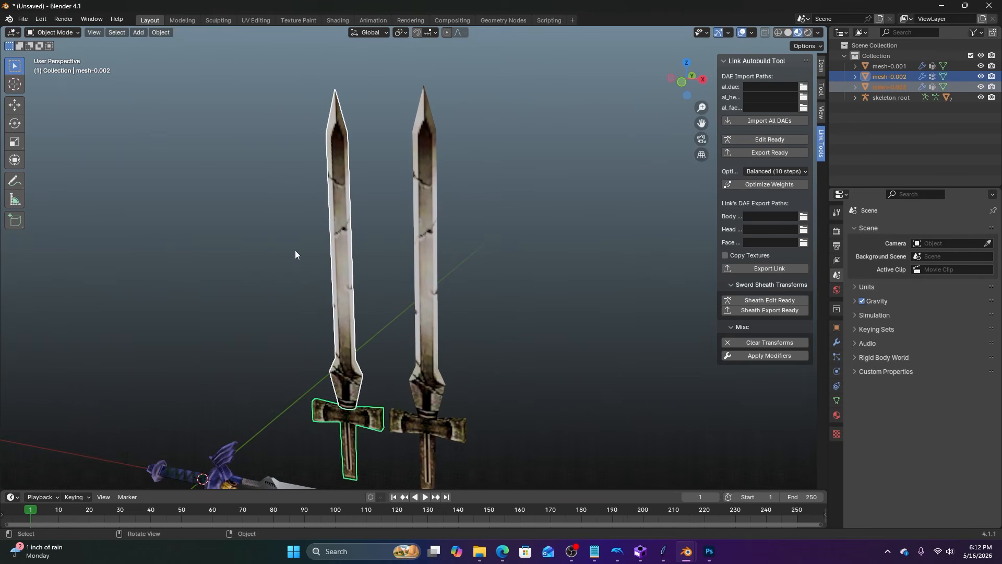
# Select the horizontal sword's blade and copy the name of its material, m0al_SWM_m.
pyautogui.keyDown('shift'); pyautogui.moveTo(285, 326); pyautogui.dragTo(321, 215, button='middle'); pyautogui.keyUp('shift')
pyautogui.click(365, 277)
pyautogui.moveTo(346, 278); pyautogui.dragTo(352, 285, button='middle')
pyautogui.click(348, 352)
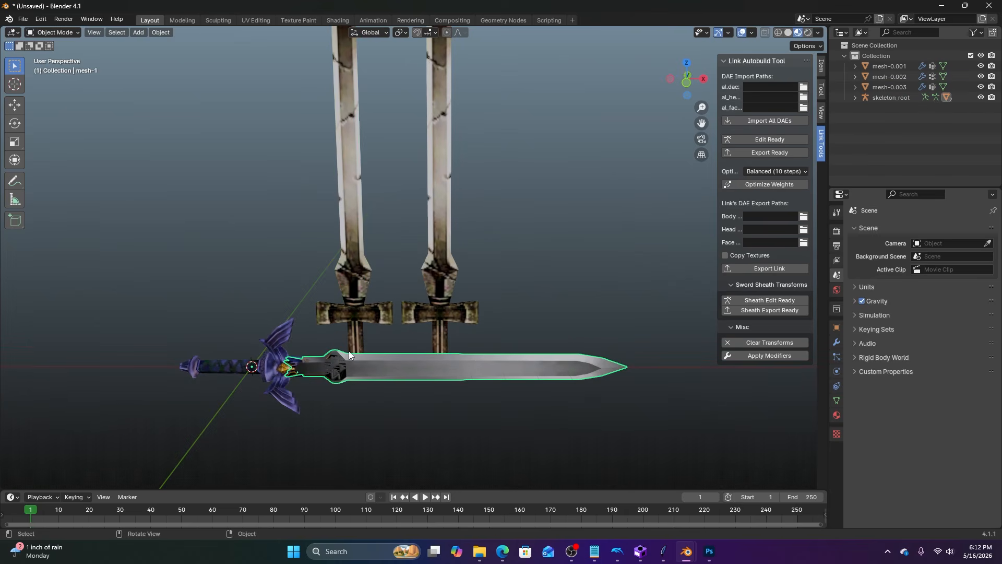
pyautogui.click(271, 344)
pyautogui.click(308, 349)
pyautogui.keyDown('shift'); pyautogui.moveTo(308, 347); pyautogui.dragTo(334, 312, button='middle'); pyautogui.keyUp('shift')
pyautogui.scroll(1, 315, 313)
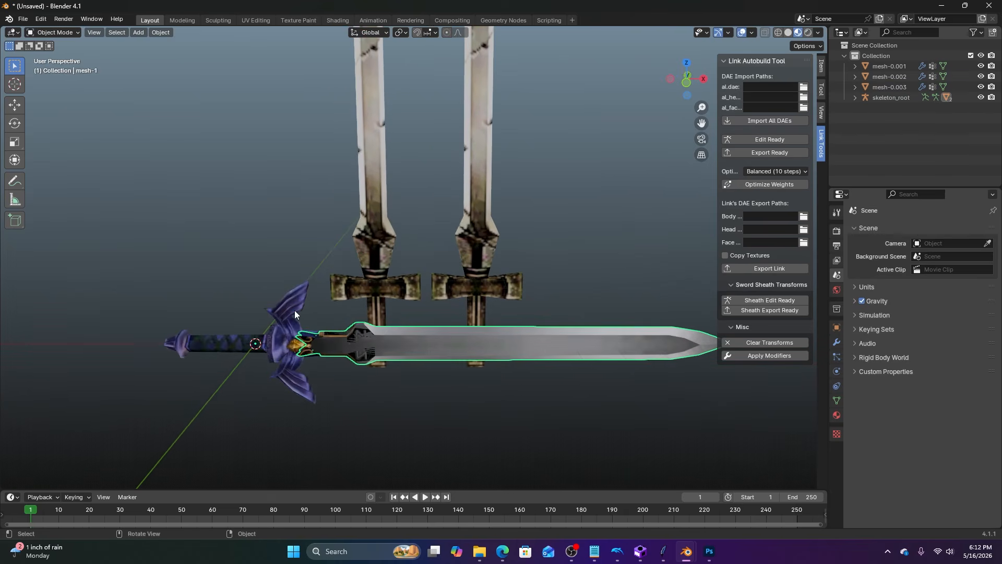
pyautogui.scroll(-2, 406, 226)
pyautogui.keyDown('shift'); pyautogui.moveTo(405, 225); pyautogui.dragTo(410, 310, button='middle'); pyautogui.keyUp('shift')
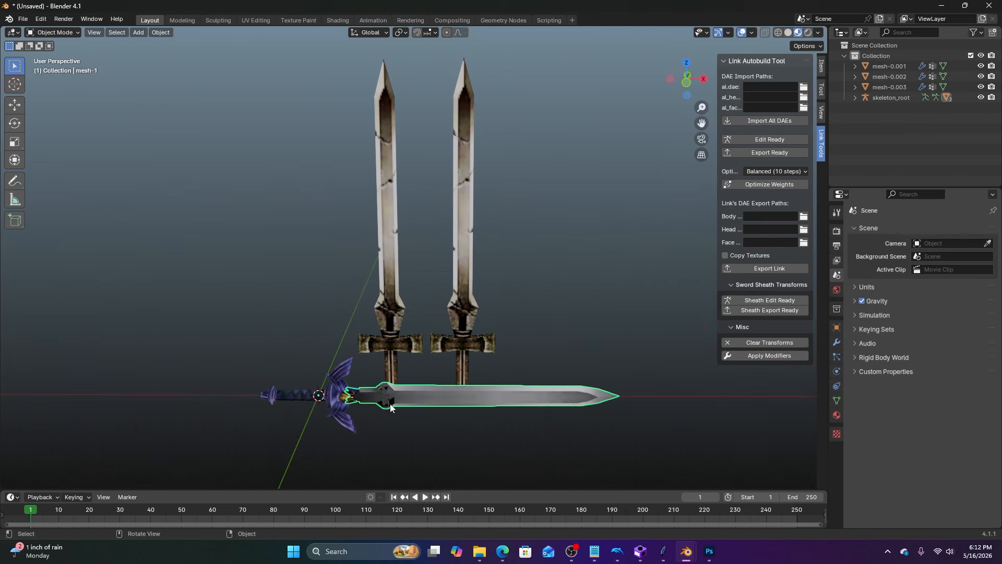
pyautogui.click(838, 415)
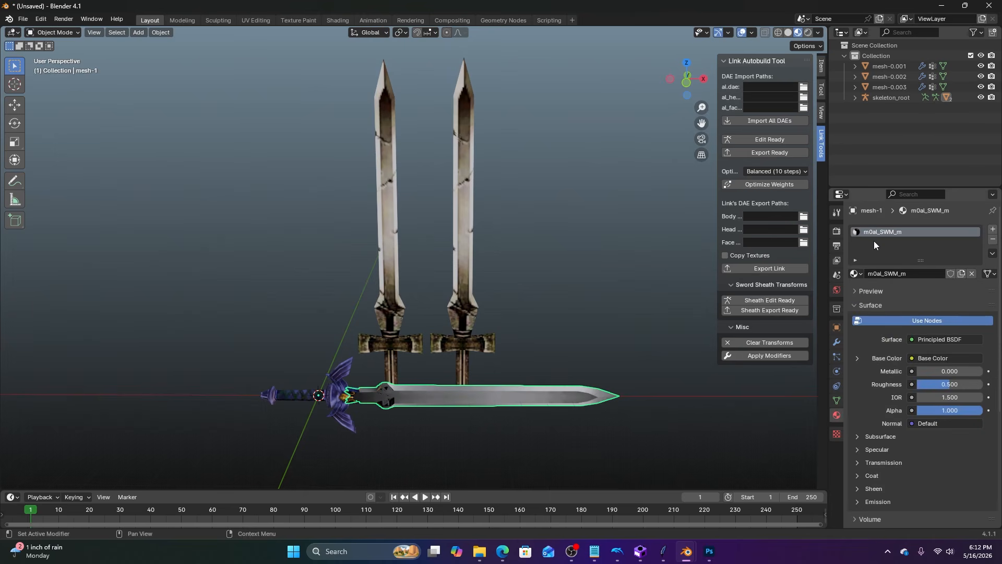
pyautogui.doubleClick(885, 231)
pyautogui.hotkey('ctrl', 'c')
pyautogui.click(662, 184)
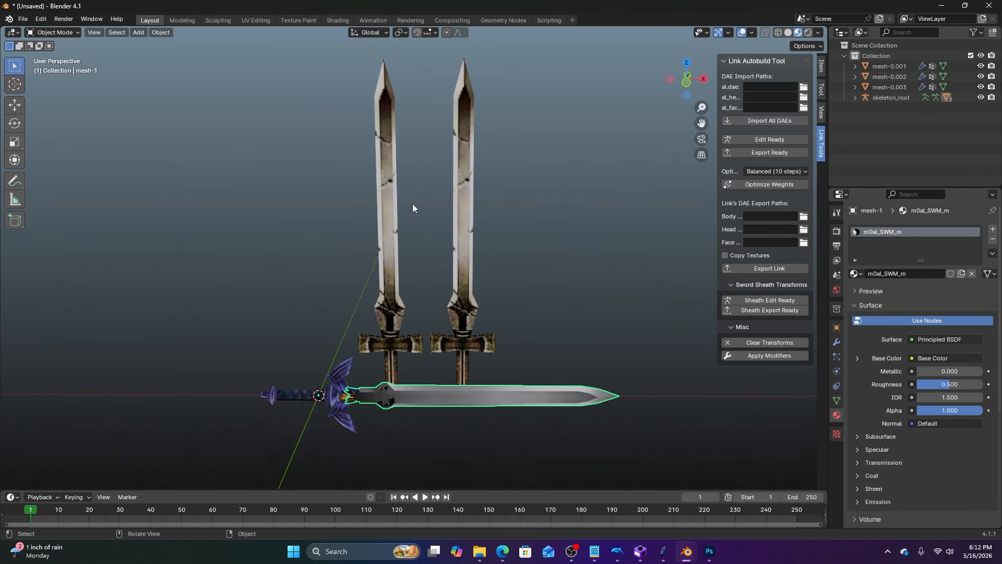
# Assign the existing material m0al_SWM_m to the separated upright blade, mesh-0.003.
pyautogui.click(390, 227)
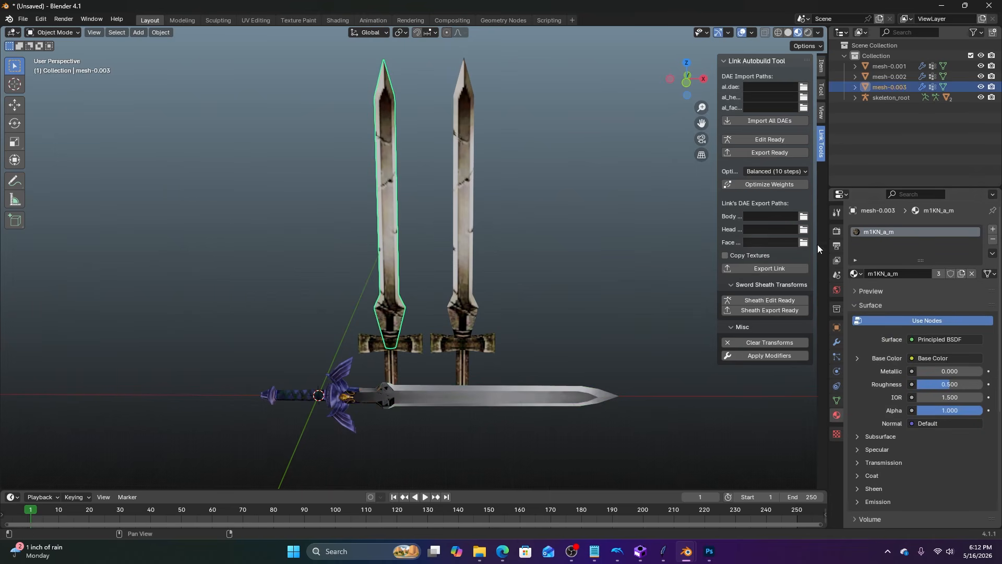
pyautogui.click(855, 274)
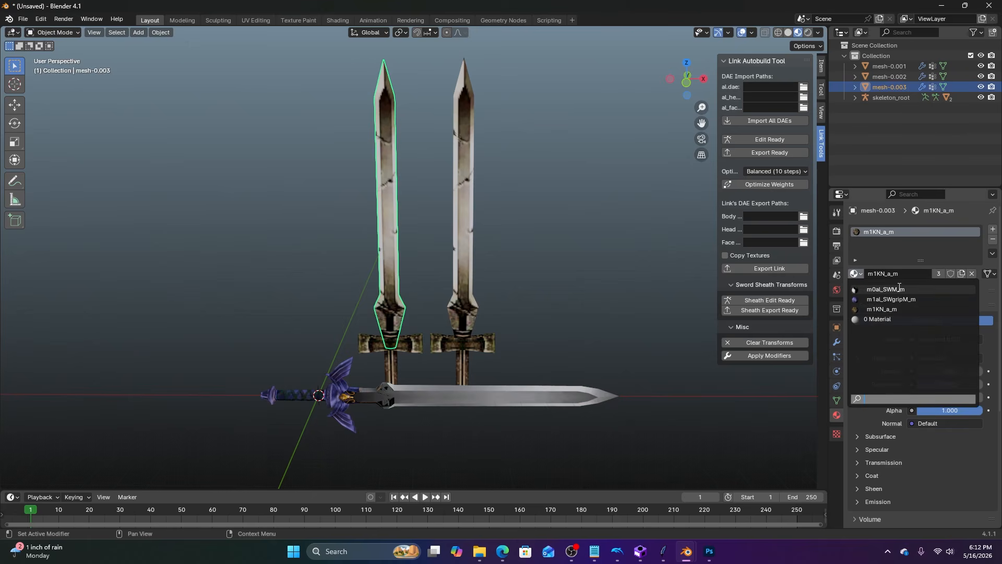
pyautogui.hotkey('ctrl', 'v')
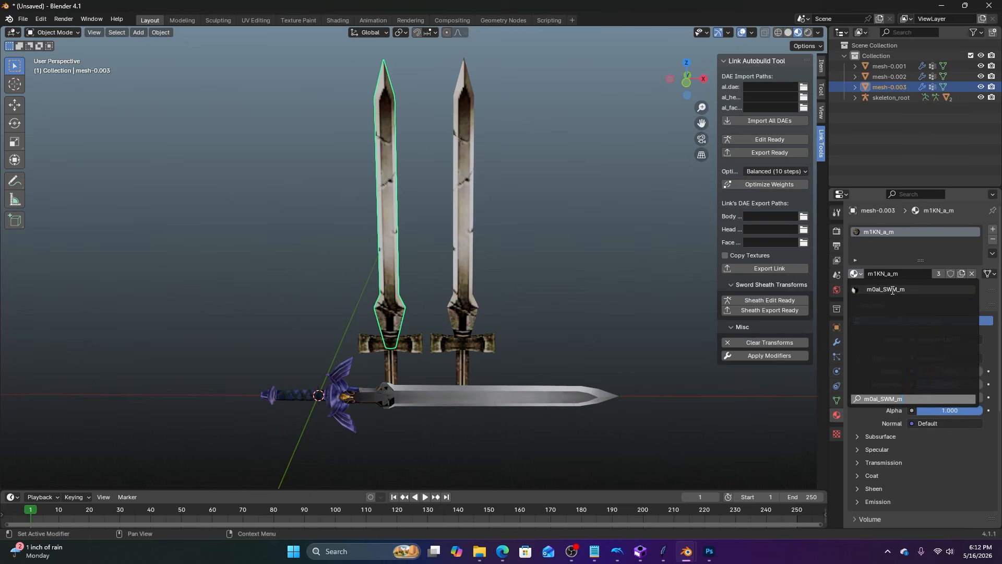
pyautogui.click(892, 291)
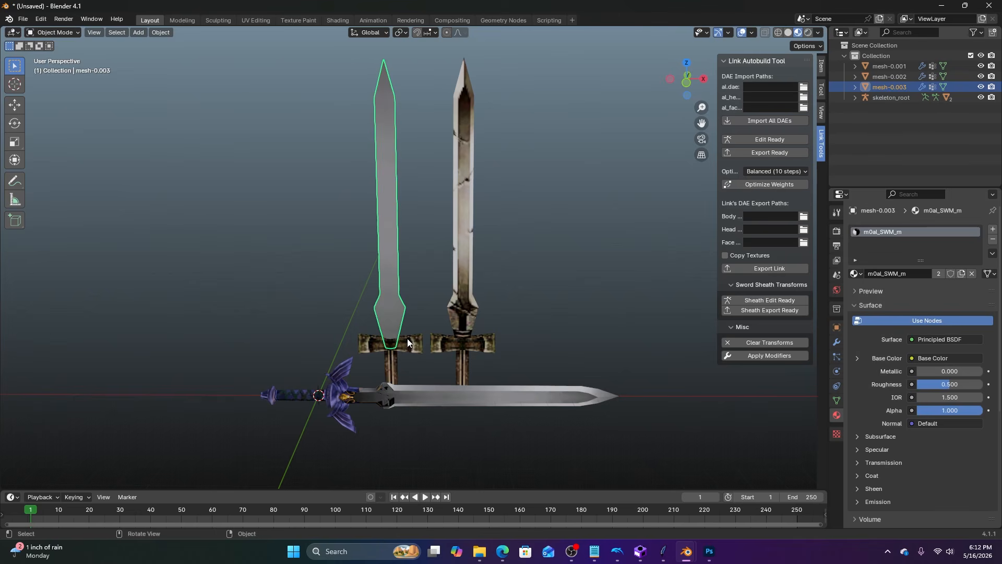
# Select the horizontal sword's winged hilt and copy the name of its material, m1al_SWgripM_m.
pyautogui.scroll(4, 488, 279)
pyautogui.click(304, 377)
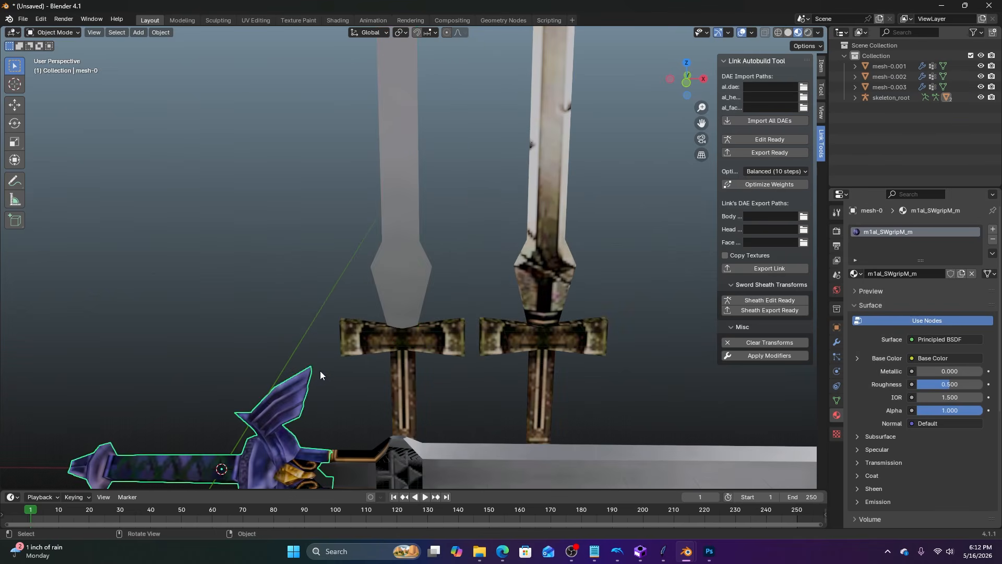
pyautogui.scroll(-4, 321, 375)
pyautogui.doubleClick(897, 231)
pyautogui.hotkey('ctrl', 'c')
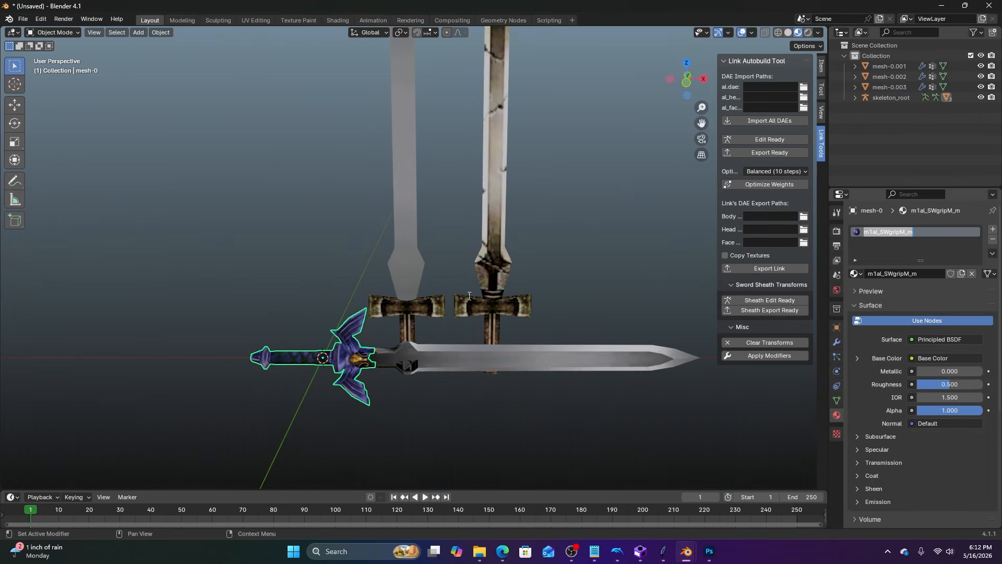
# Assign the existing material m1al_SWgripM_m to the upright sword's hilt, mesh-0.002.
pyautogui.click(403, 309)
pyautogui.click(403, 309)
pyautogui.click(860, 274)
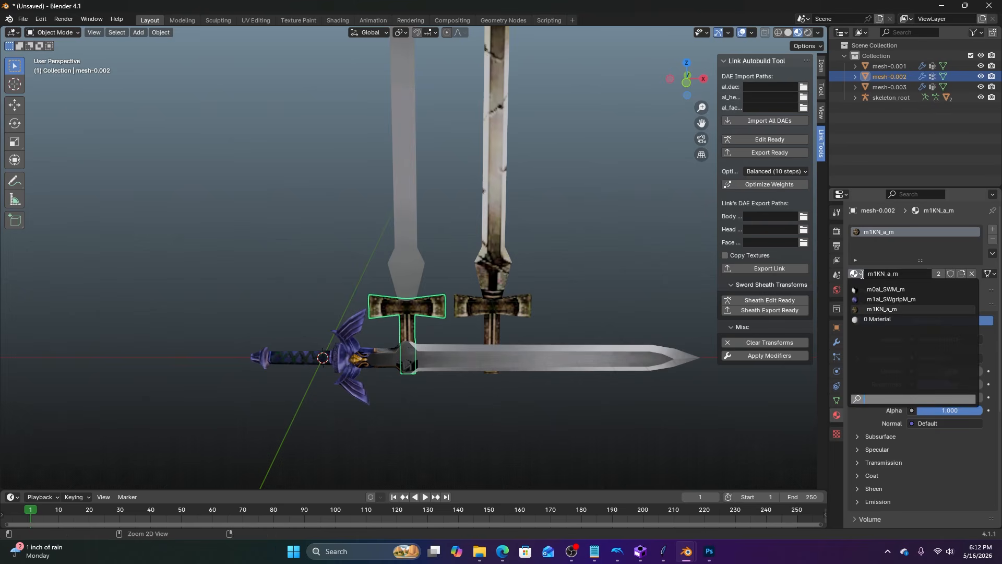
pyautogui.hotkey('ctrl', 'v')
pyautogui.click(884, 292)
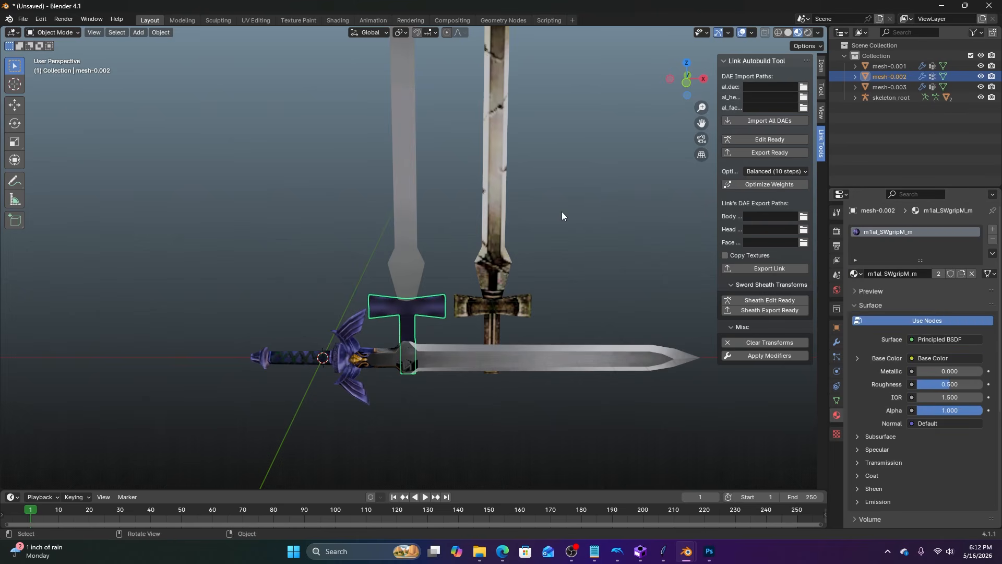
# Load al_SWM.png from the al_swm folder as the base color image of the upright blade's material.
pyautogui.keyDown('shift'); pyautogui.moveTo(469, 190); pyautogui.dragTo(472, 244, button='middle'); pyautogui.keyUp('shift')
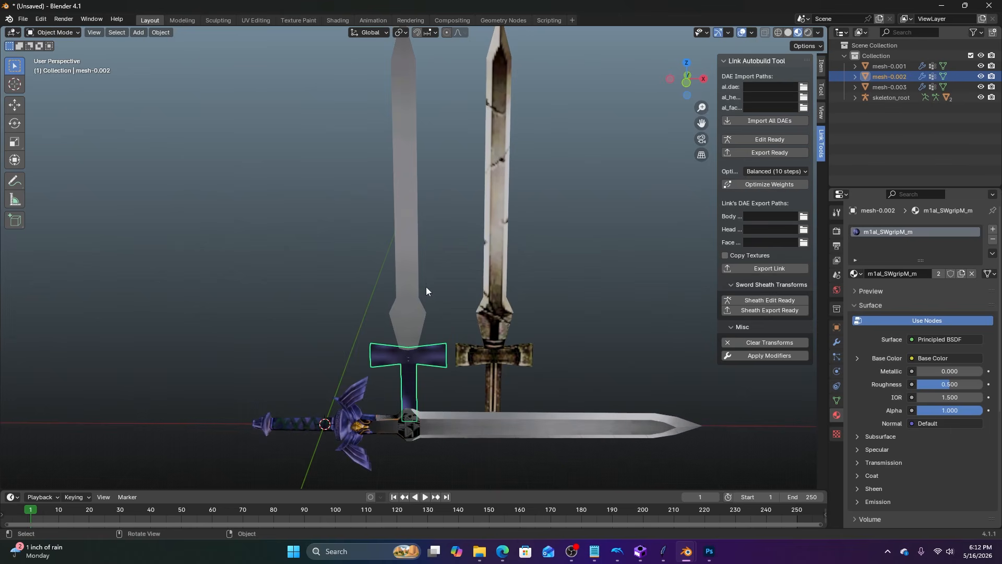
pyautogui.click(407, 296)
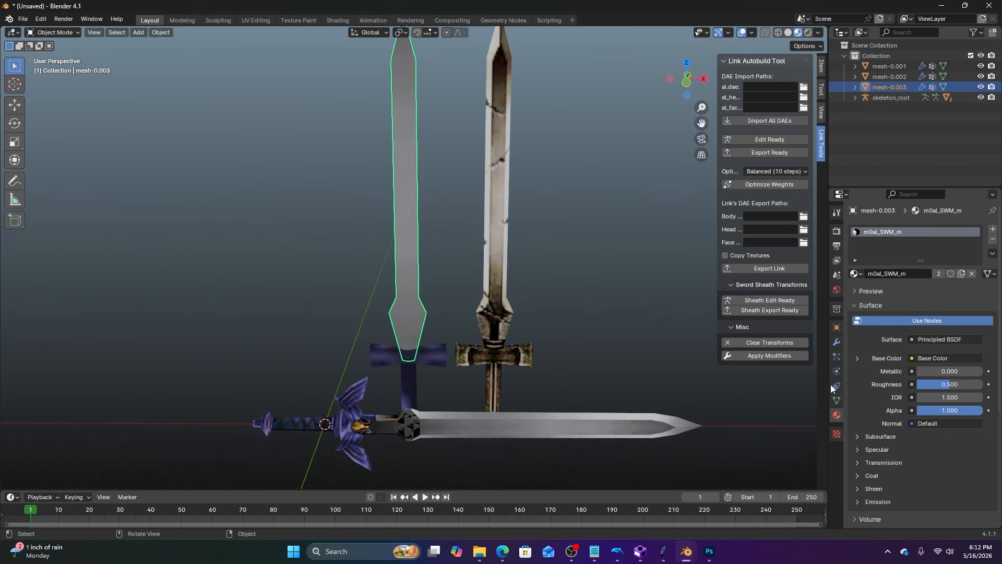
pyautogui.click(857, 359)
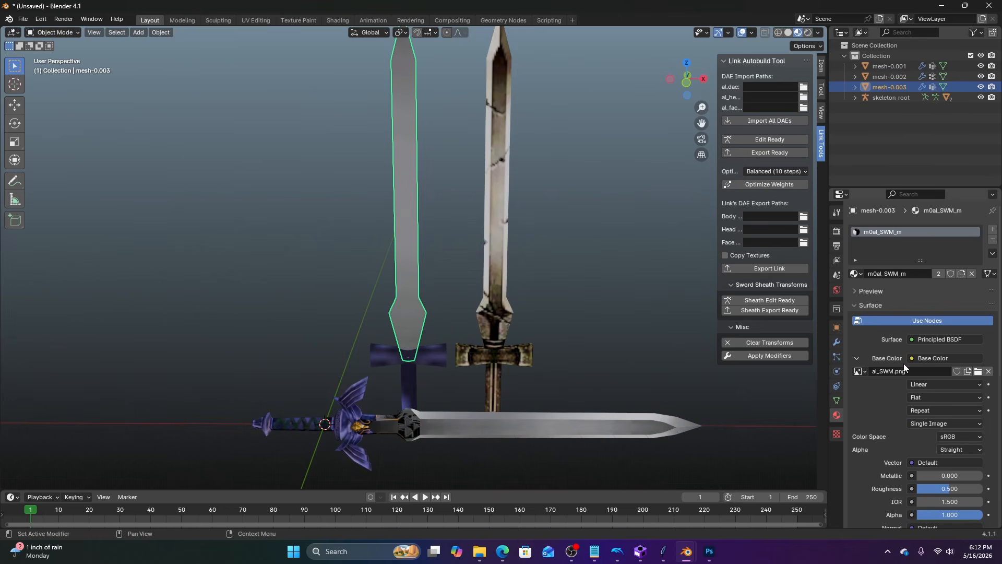
pyautogui.click(978, 372)
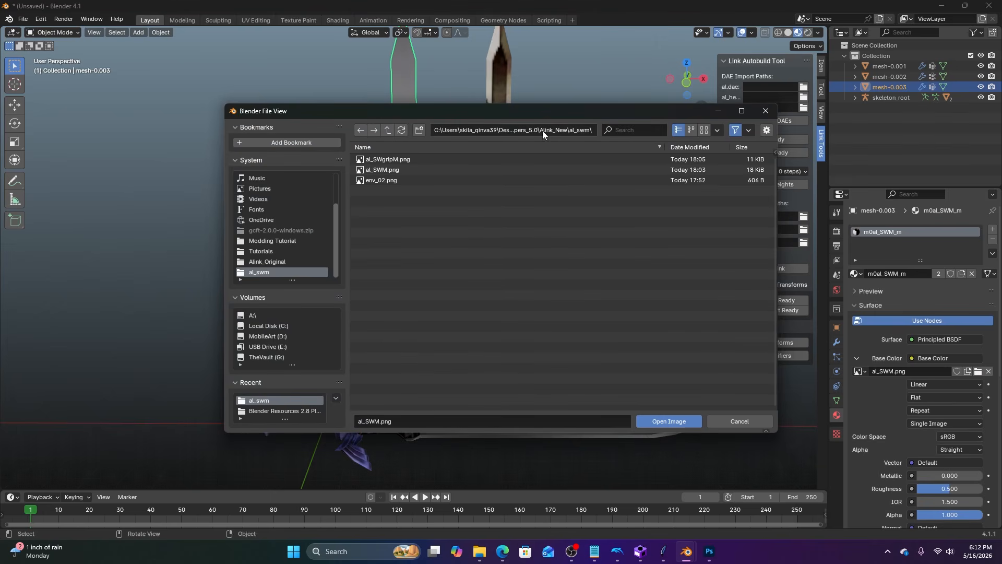
pyautogui.click(572, 131)
pyautogui.press('Escape')
pyautogui.moveTo(400, 116); pyautogui.dragTo(457, 132)
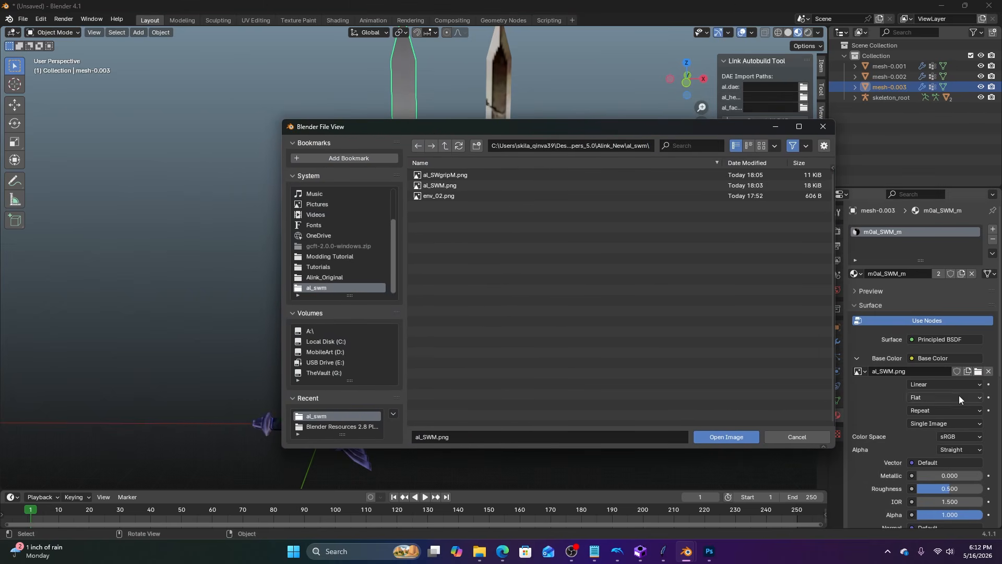
pyautogui.doubleClick(452, 187)
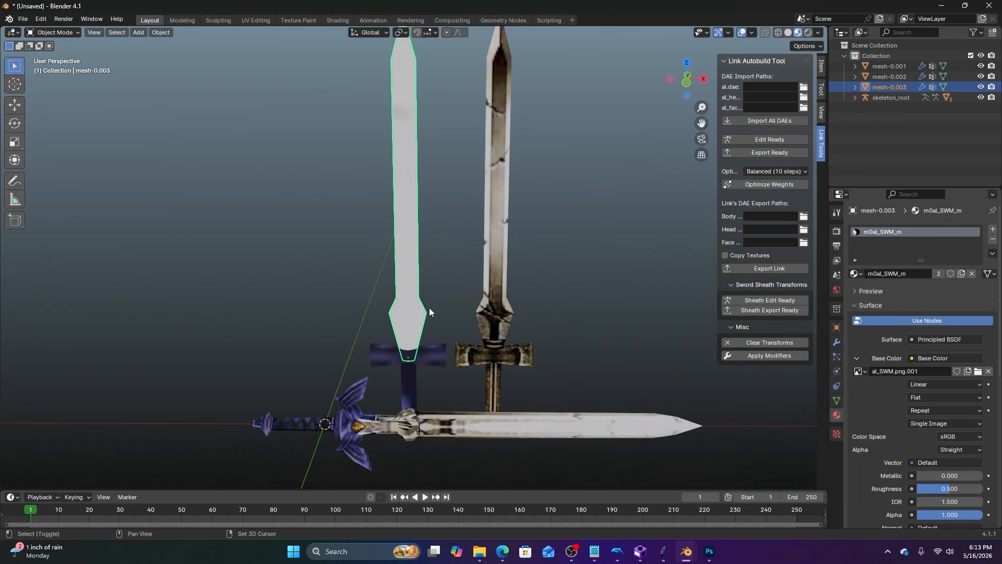
# Load al_SWgripM.png from the al_swm folder as the base color image of the upright hilt's material.
pyautogui.scroll(2, 429, 308)
pyautogui.click(461, 303)
pyautogui.click(857, 358)
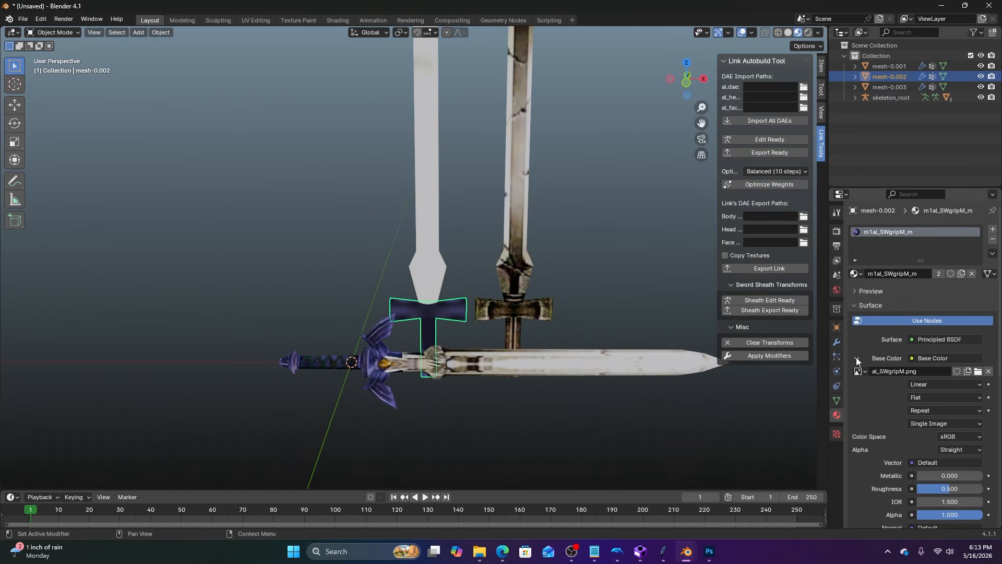
pyautogui.click(978, 371)
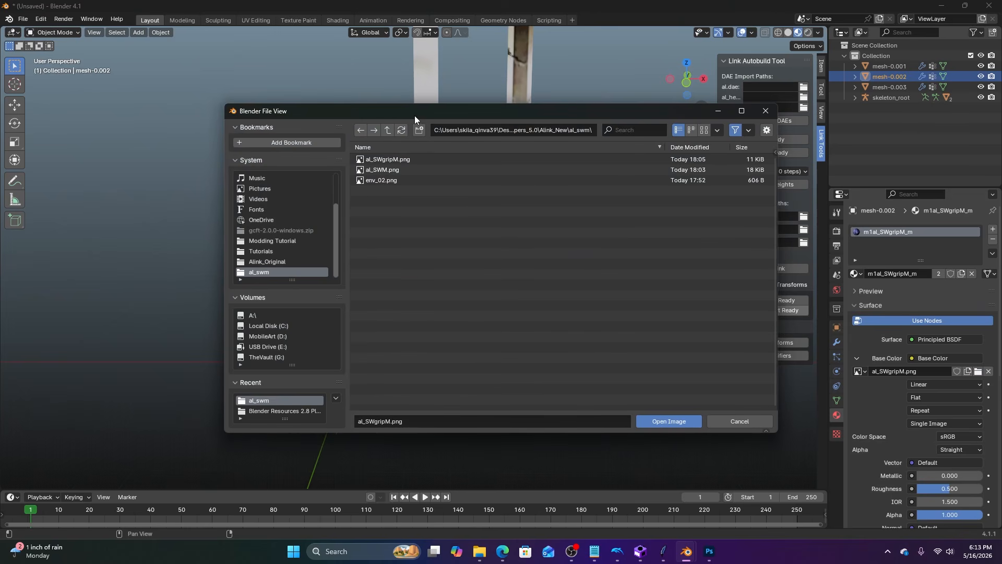
pyautogui.doubleClick(356, 158)
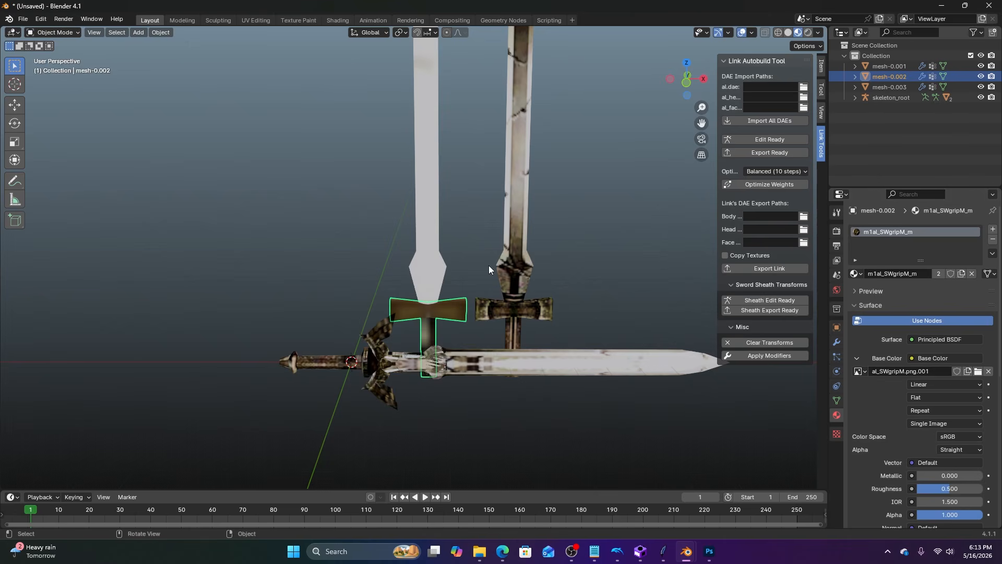
# Try to rename the hilt material's base color image to al_SWgripM.png.
pyautogui.scroll(2, 494, 284)
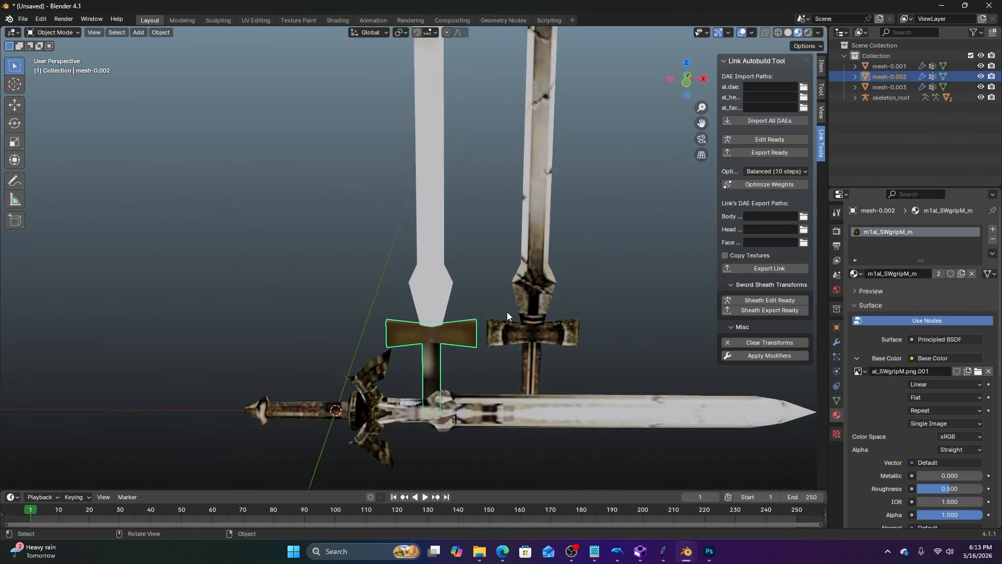
pyautogui.moveTo(504, 325); pyautogui.dragTo(535, 330, button='middle')
pyautogui.doubleClick(937, 372)
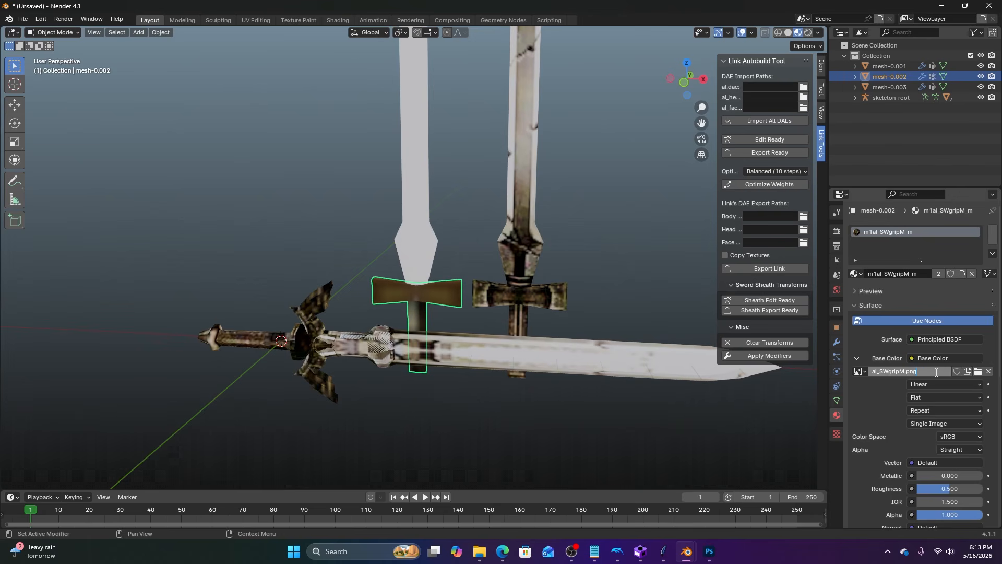
pyautogui.press('Return')
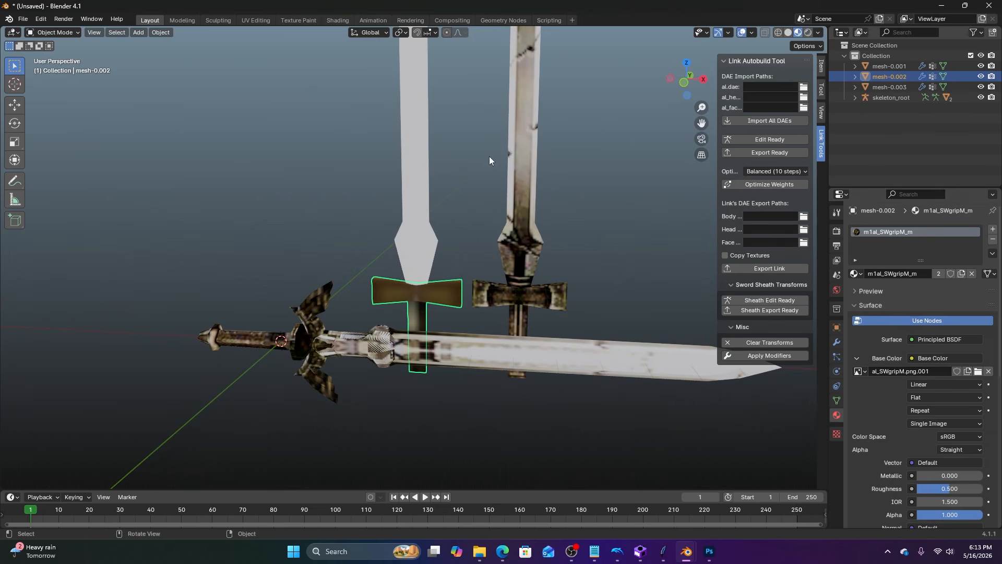
# Try to remove the numeric suffix from the name of the upright blade's base color image.
pyautogui.click(405, 237)
pyautogui.doubleClick(937, 371)
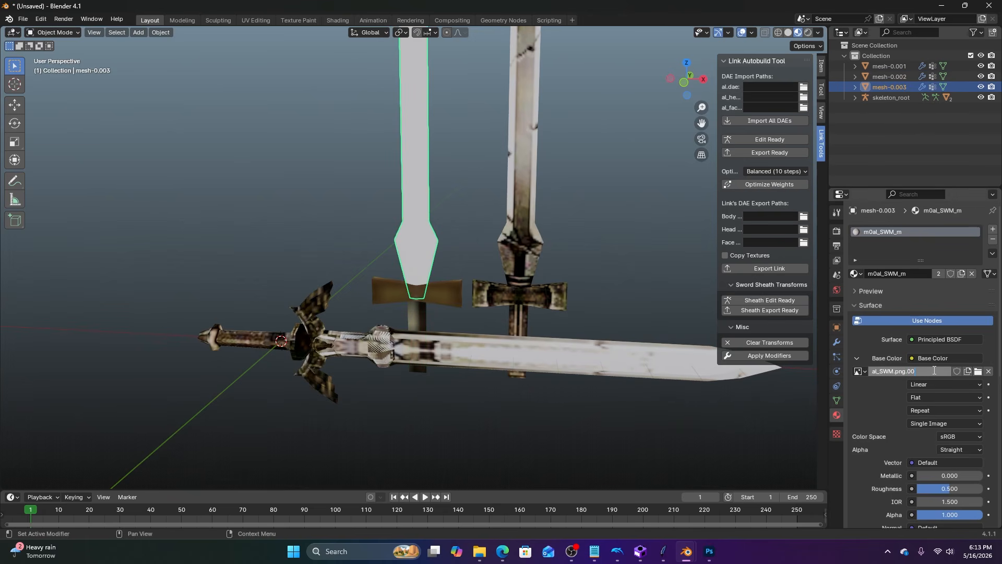
pyautogui.press('Return')
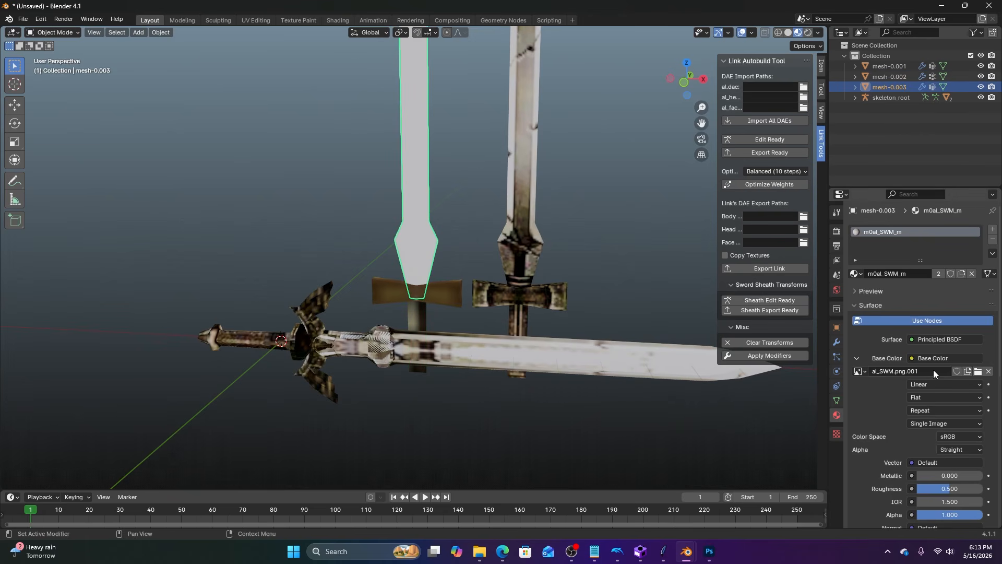
# Switch the outliner to the Blender File display mode and expand its list of images.
pyautogui.click(863, 33)
pyautogui.moveTo(846, 33)
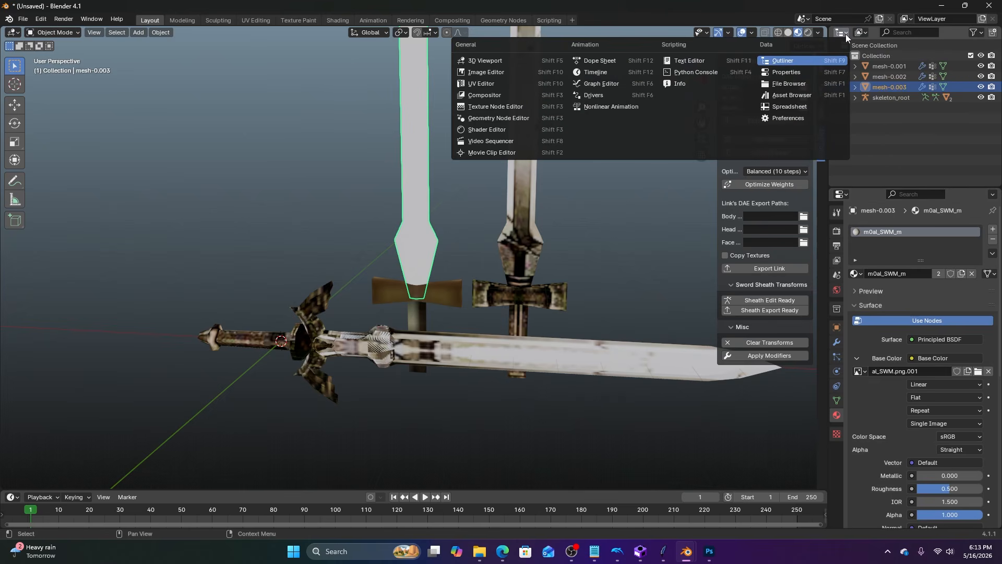
pyautogui.click(863, 34)
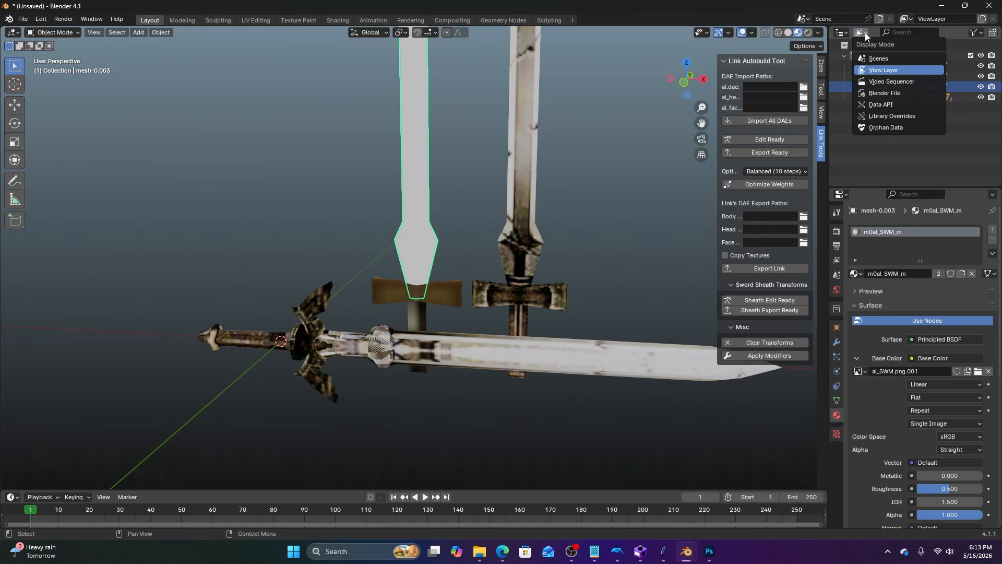
pyautogui.click(882, 93)
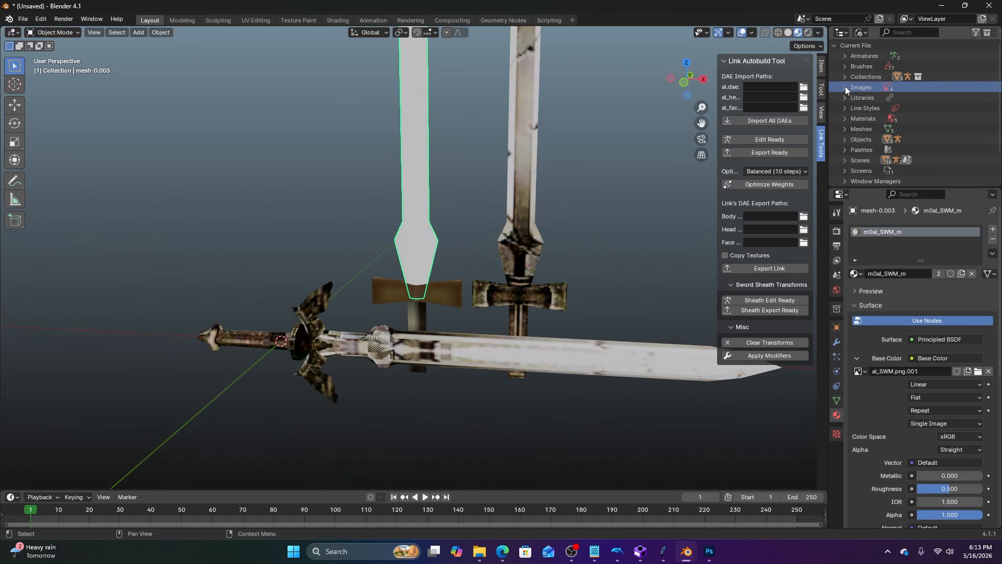
pyautogui.click(845, 86)
# Delete the old al_SWgripM.png and al_SWM.png images without a numeric suffix from the file.
pyautogui.click(906, 97)
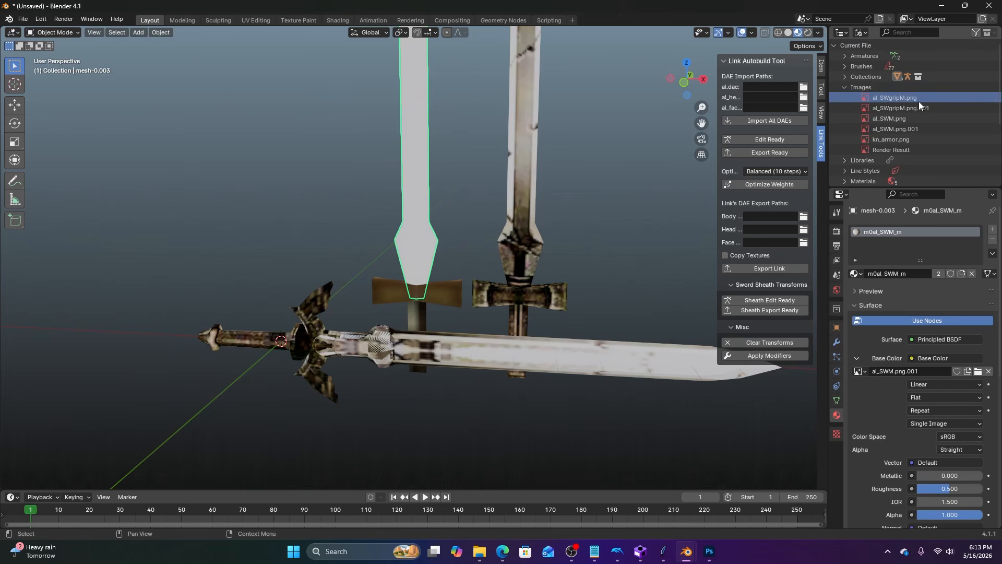
pyautogui.rightClick(894, 97)
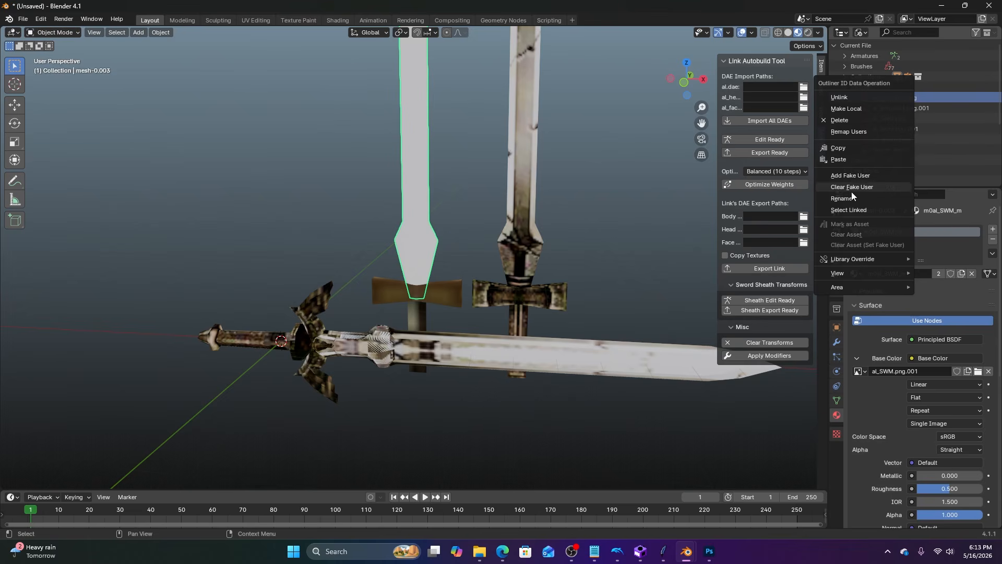
pyautogui.click(861, 121)
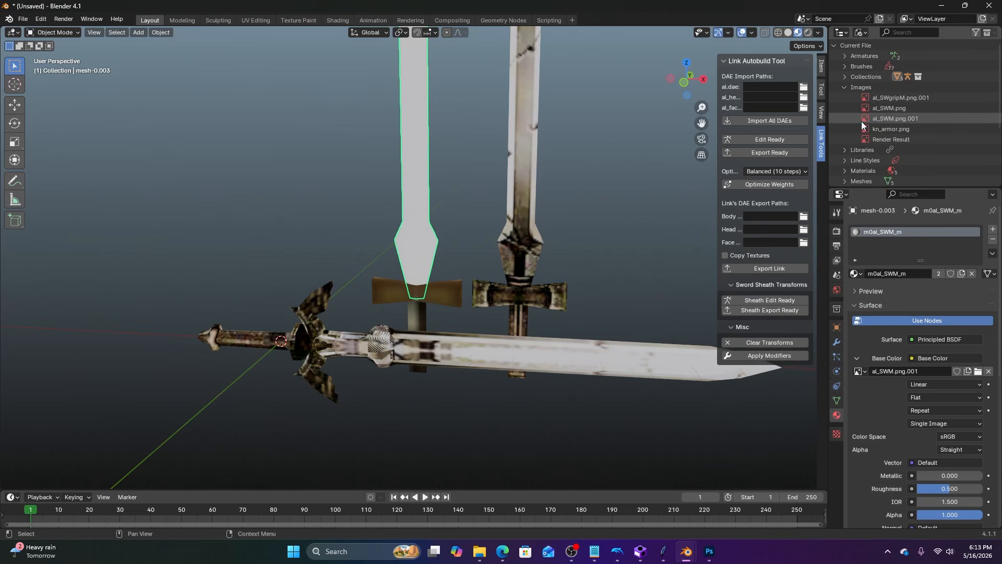
pyautogui.click(881, 109)
pyautogui.rightClick(882, 108)
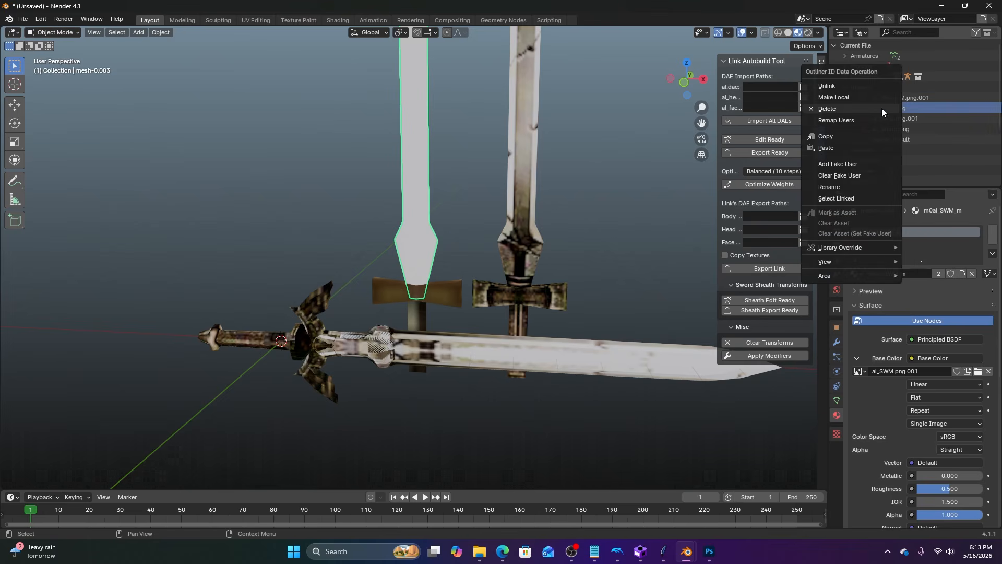
pyautogui.click(843, 108)
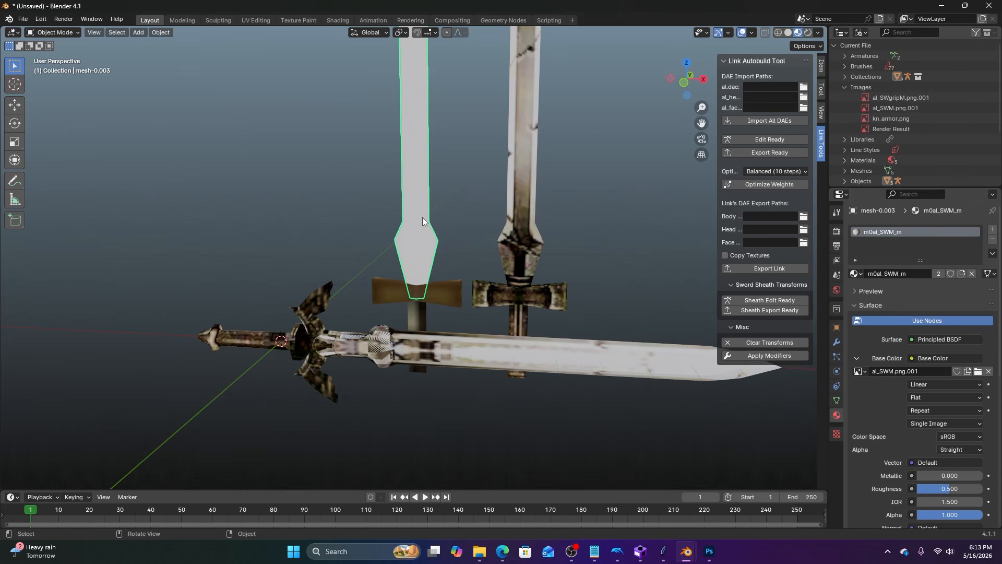
# Rename the base color images to al_SWM.png for the upright blade and al_SWgripM.png for the hilt.
pyautogui.hotkey('ctrl', 'a')
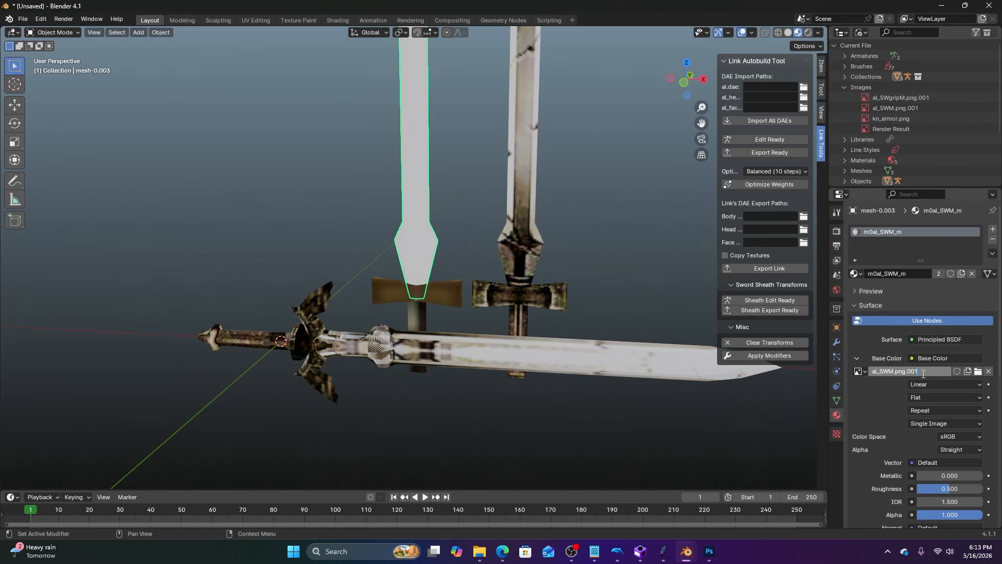
pyautogui.press('Return')
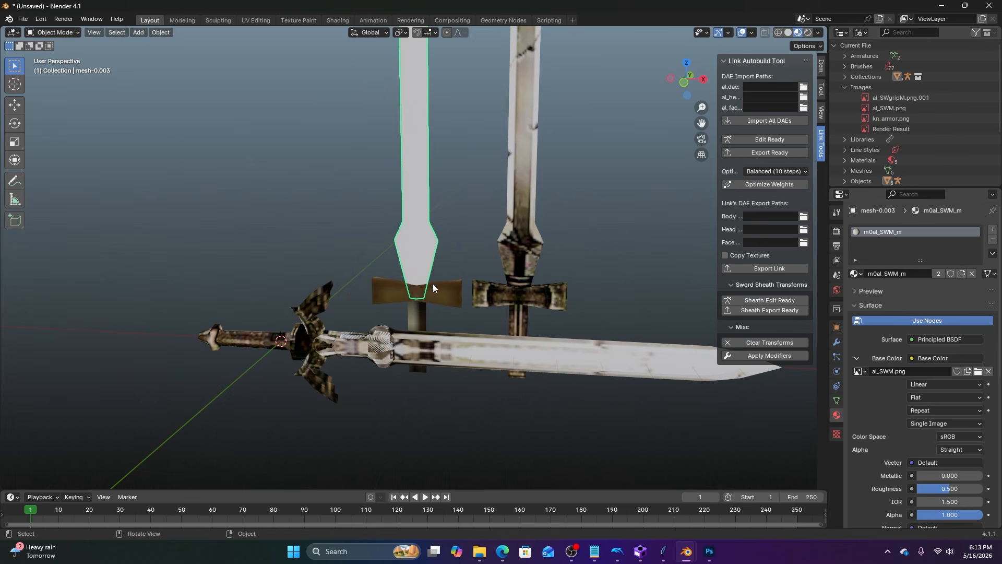
pyautogui.click(433, 288)
pyautogui.doubleClick(934, 371)
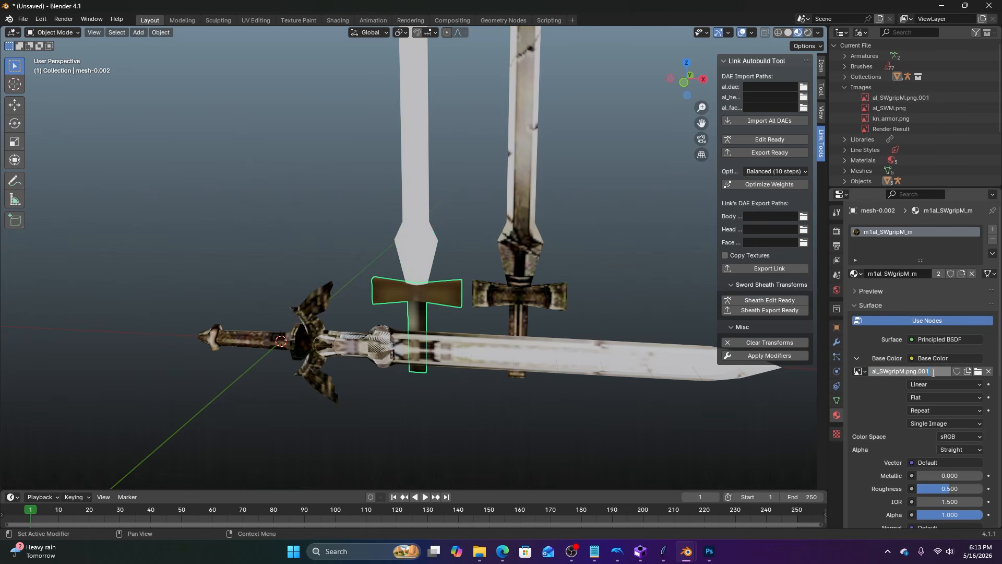
pyautogui.press('Return')
# Open the upright blade in the UV Editing workspace and show its 3D view with textured material shading.
pyautogui.moveTo(447, 201); pyautogui.dragTo(456, 198, button='middle')
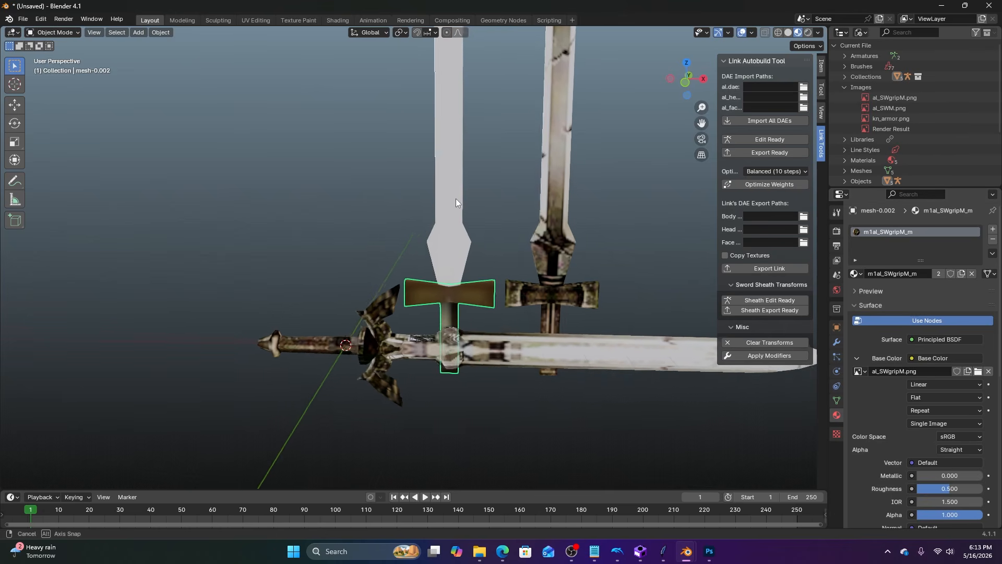
pyautogui.scroll(-2, 457, 199)
pyautogui.click(438, 212)
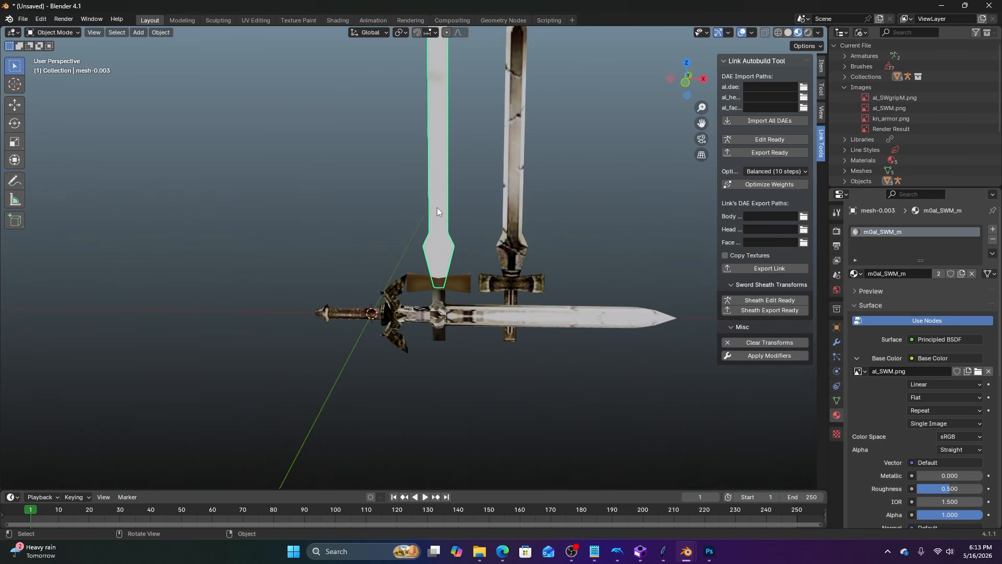
pyautogui.click(255, 15)
pyautogui.scroll(-8, 551, 193)
pyautogui.moveTo(564, 187)
pyautogui.mouseDown(button='middle')
pyautogui.moveTo(585, 190)
pyautogui.moveTo(608, 173)
pyautogui.moveTo(628, 274)
pyautogui.mouseUp(button='middle')
pyautogui.press('z')
pyautogui.click(619, 276)
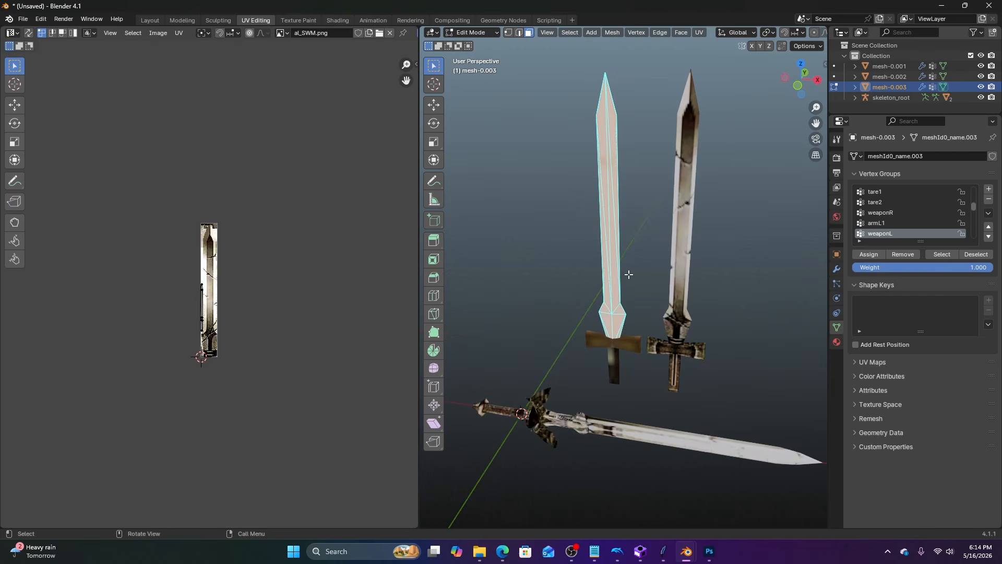
# Select all of the blade's UVs and widen them along the X axis only.
pyautogui.scroll(6, 261, 334)
pyautogui.moveTo(219, 382); pyautogui.dragTo(201, 268, button='middle')
pyautogui.scroll(3, 183, 297)
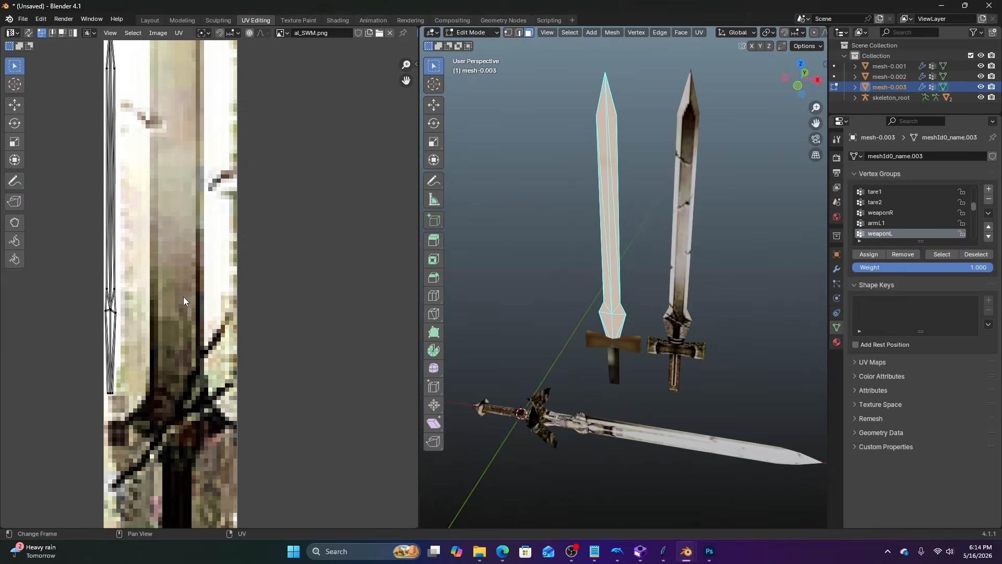
pyautogui.scroll(-3, 152, 292)
pyautogui.scroll(1, 157, 292)
pyautogui.scroll(-2, 157, 292)
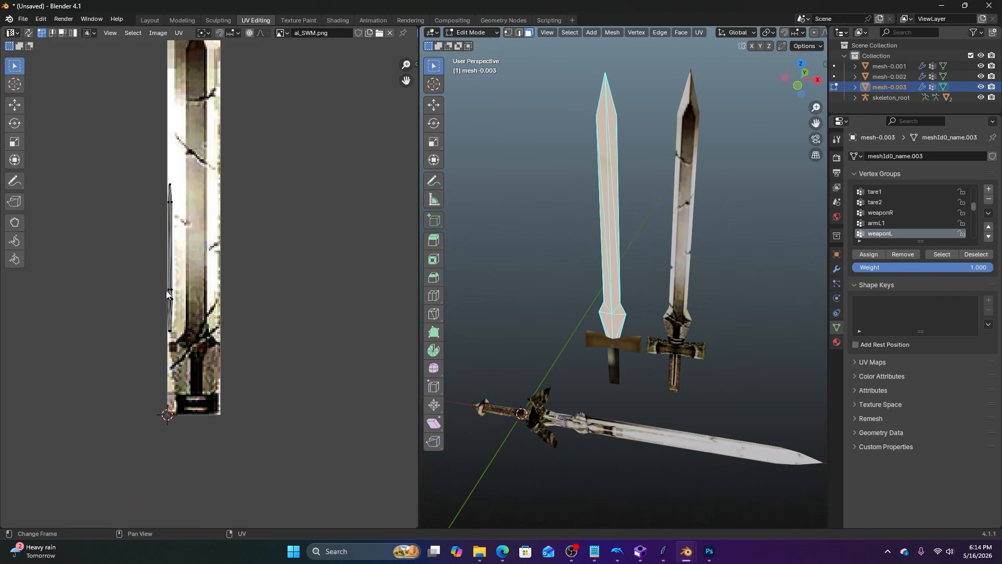
pyautogui.press('a')
pyautogui.press('s')
pyautogui.press('x')
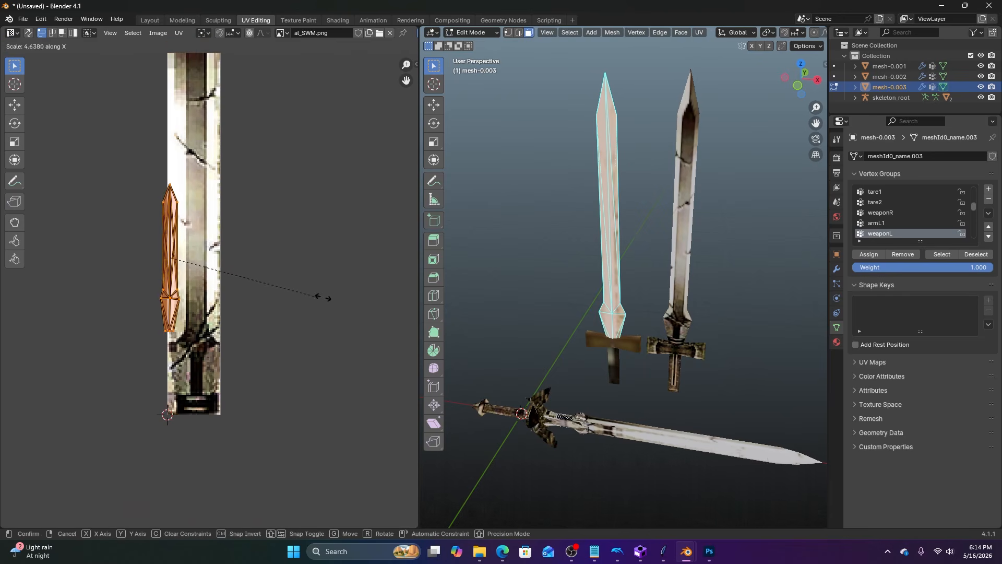
pyautogui.click(375, 298)
# Move the blade's UVs onto the texture's center line, with their widest part level with the dark crossing lines near its base.
pyautogui.press('g')
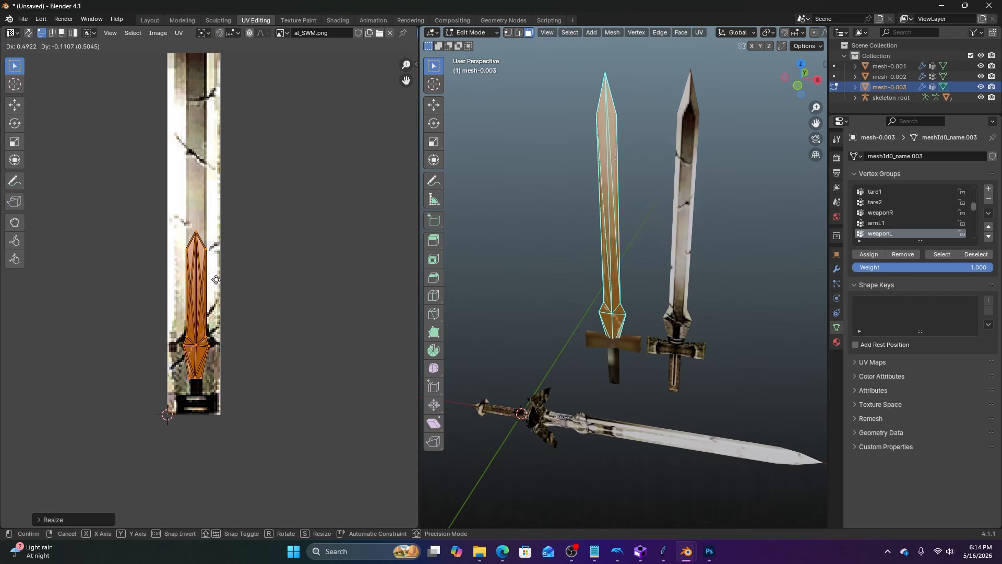
pyautogui.click(216, 279)
pyautogui.scroll(4, 193, 297)
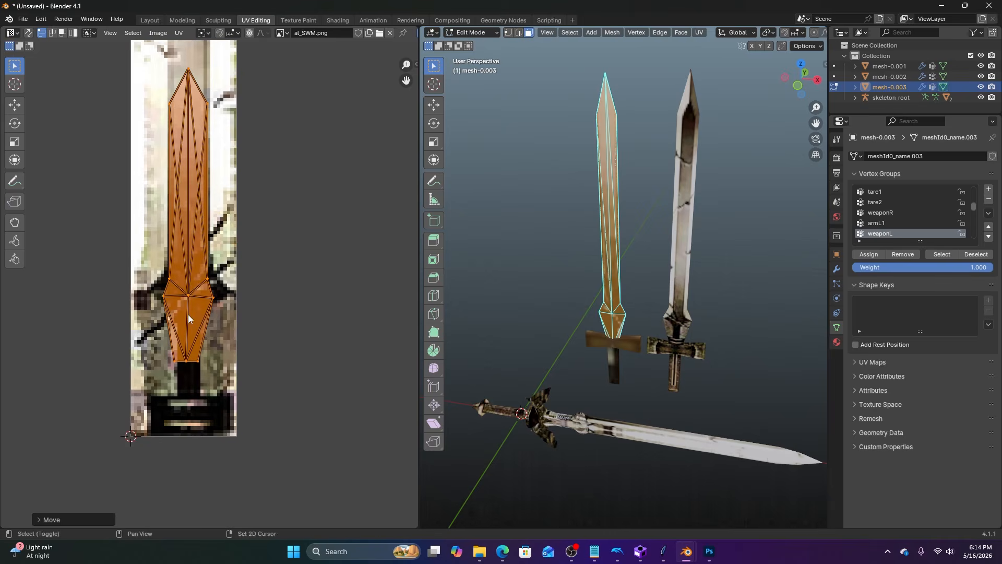
pyautogui.press('g')
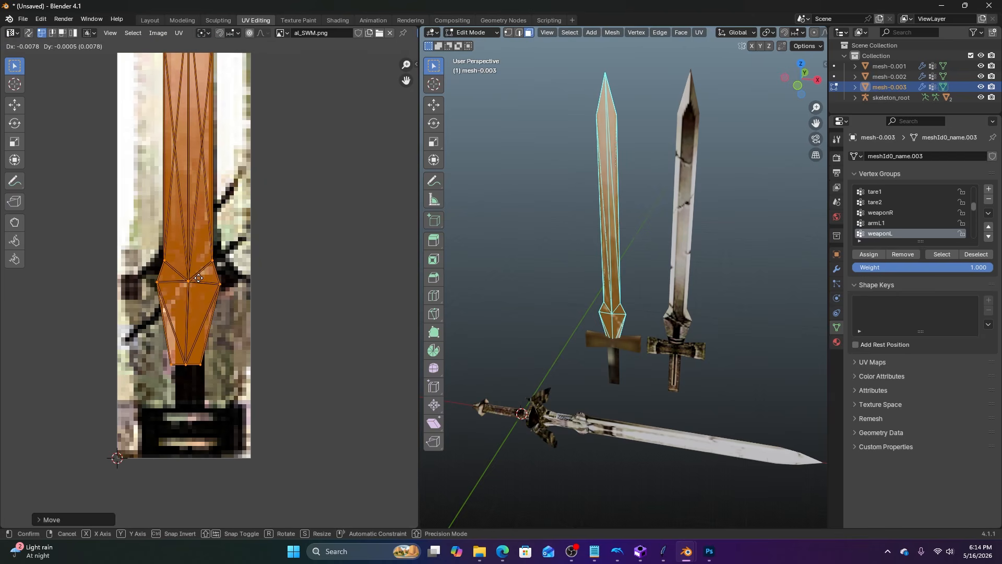
pyautogui.click(189, 281)
# Make the 2D cursor, snapped to the central UV vertex at the blade's widest part, the pivot and select all UVs.
pyautogui.click(188, 281)
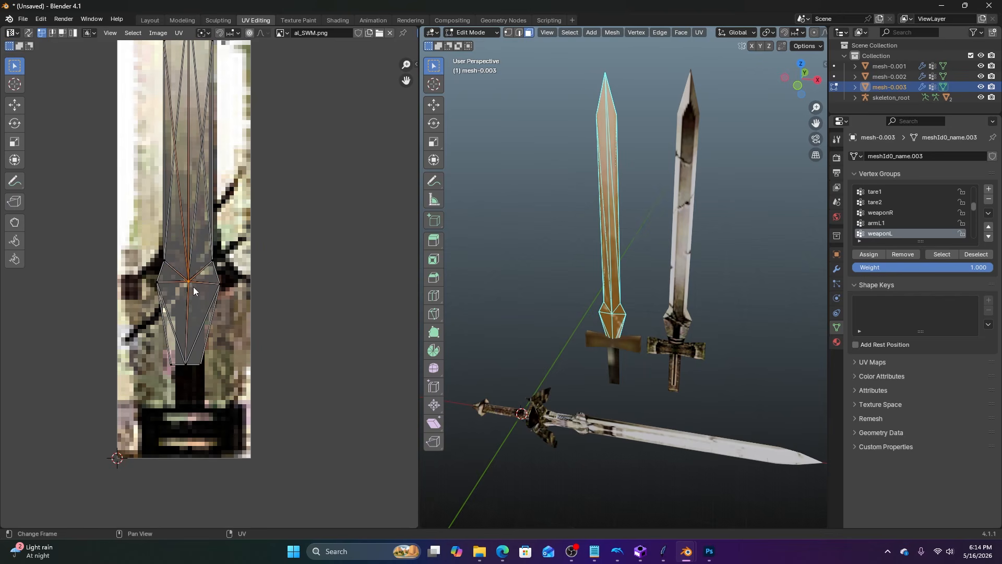
pyautogui.hotkey('shift', 's')
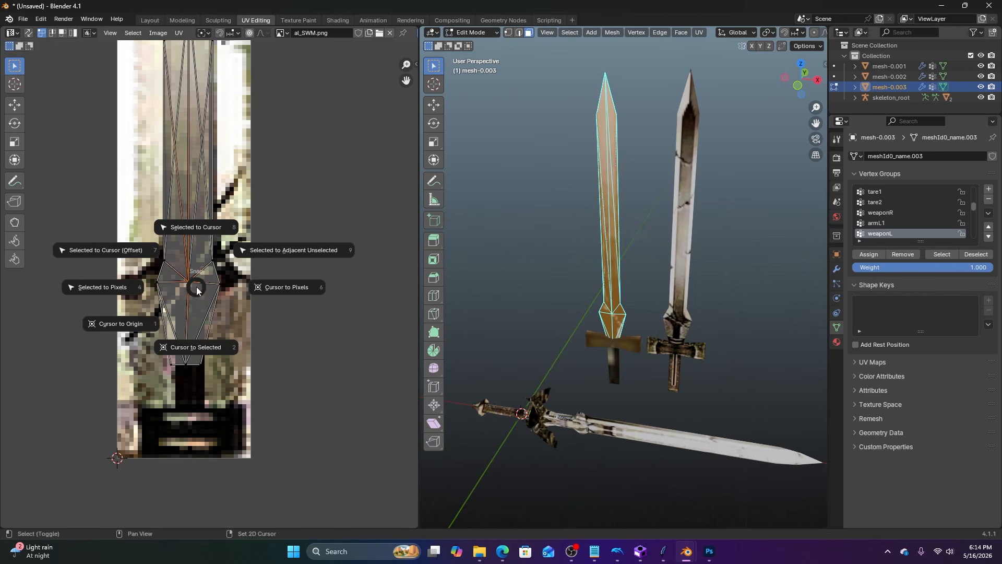
pyautogui.click(191, 347)
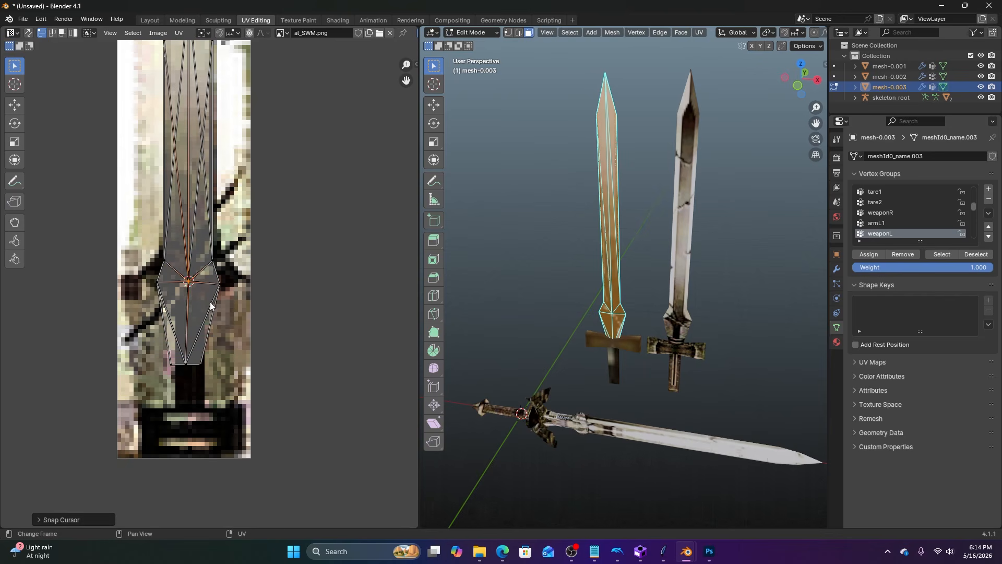
pyautogui.click(204, 33)
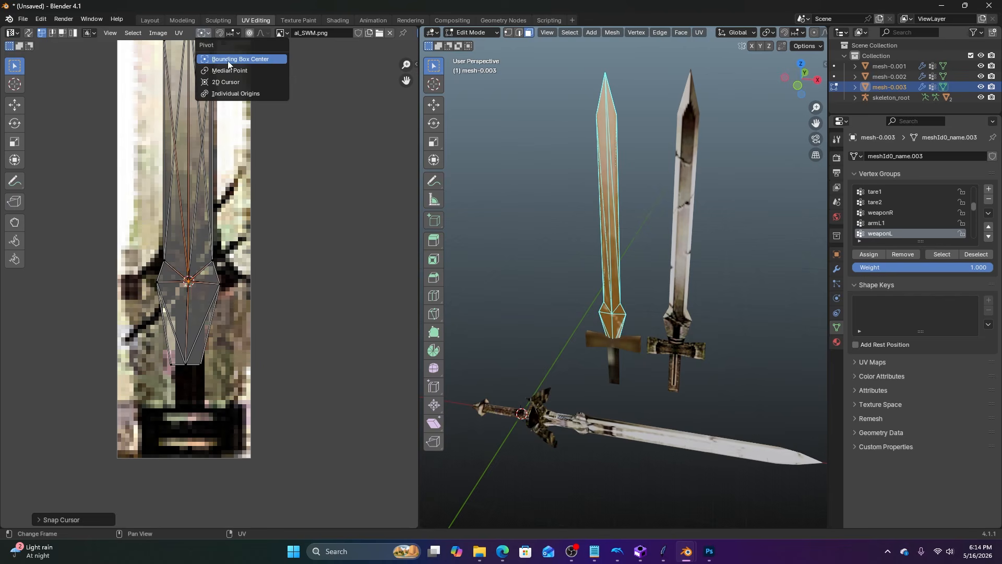
pyautogui.click(233, 84)
pyautogui.scroll(-7, 252, 200)
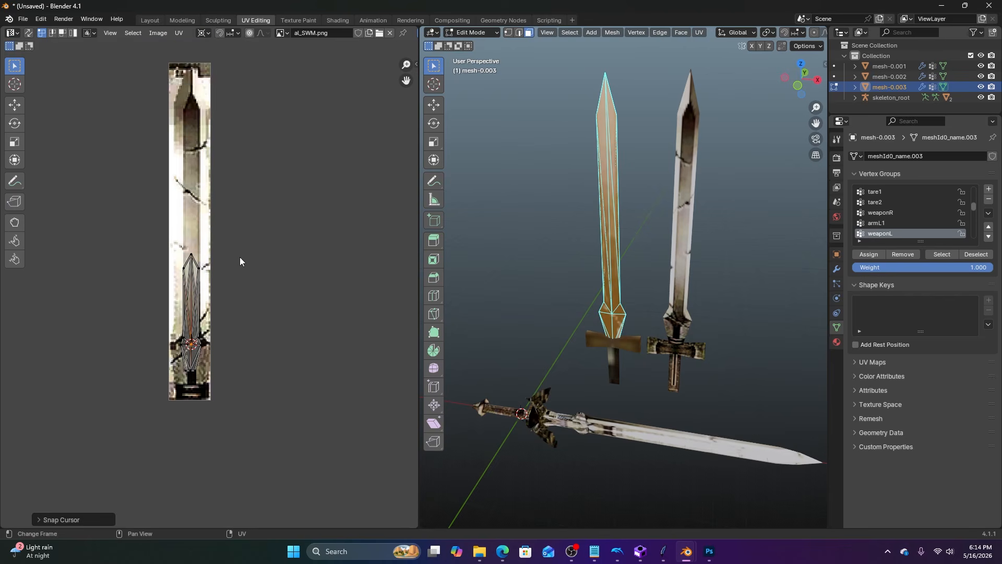
pyautogui.press('a')
# Try to scale the blade's UVs up uniformly around the 2D cursor to cover more of the texture.
pyautogui.press('s')
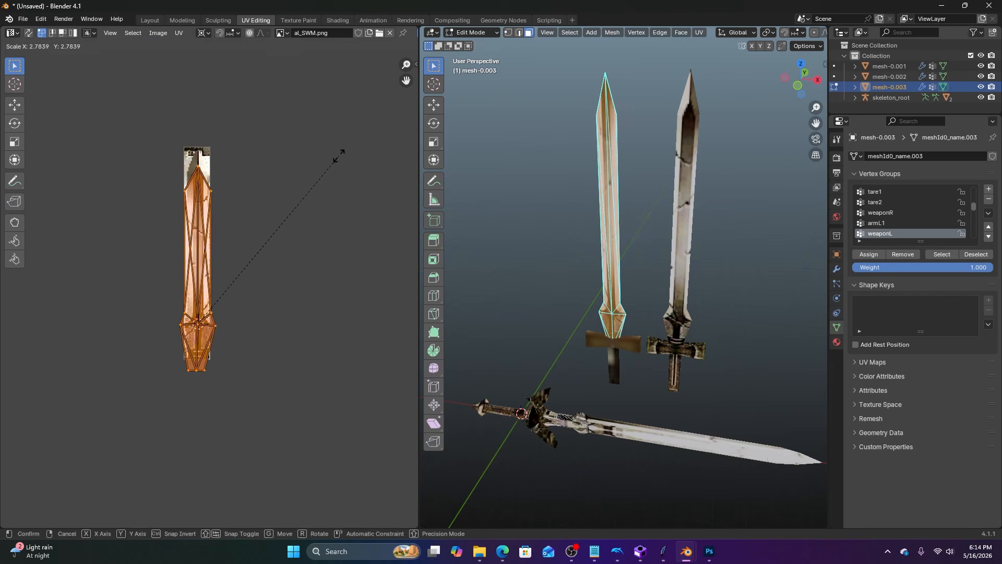
pyautogui.click(309, 175)
pyautogui.scroll(4, 213, 290)
pyautogui.keyDown('shift'); pyautogui.moveTo(221, 253); pyautogui.dragTo(217, 297, button='middle'); pyautogui.keyUp('shift')
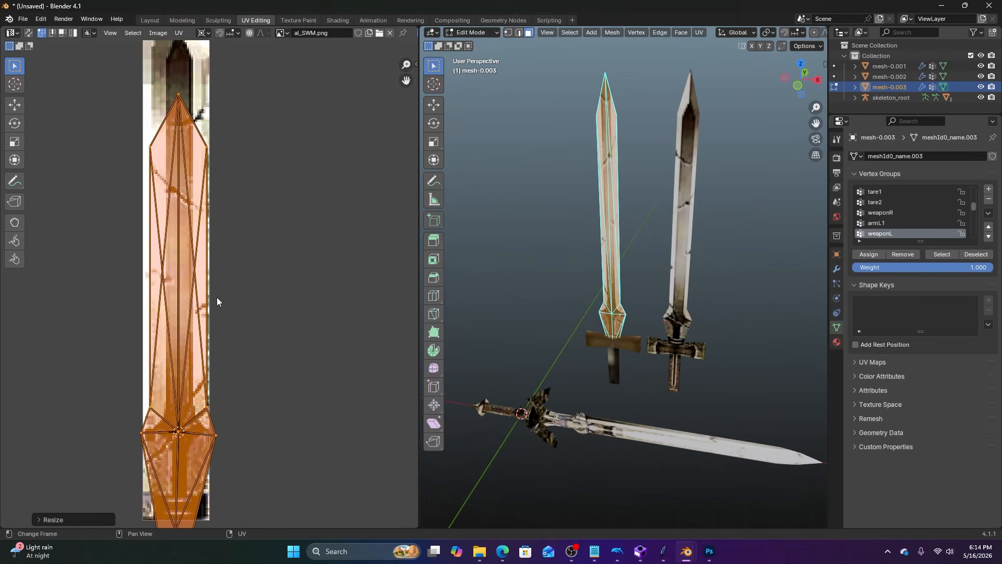
pyautogui.scroll(-2, 218, 294)
pyautogui.scroll(1, 218, 293)
pyautogui.scroll(1, 218, 293)
pyautogui.hotkey('ctrl', 'z')
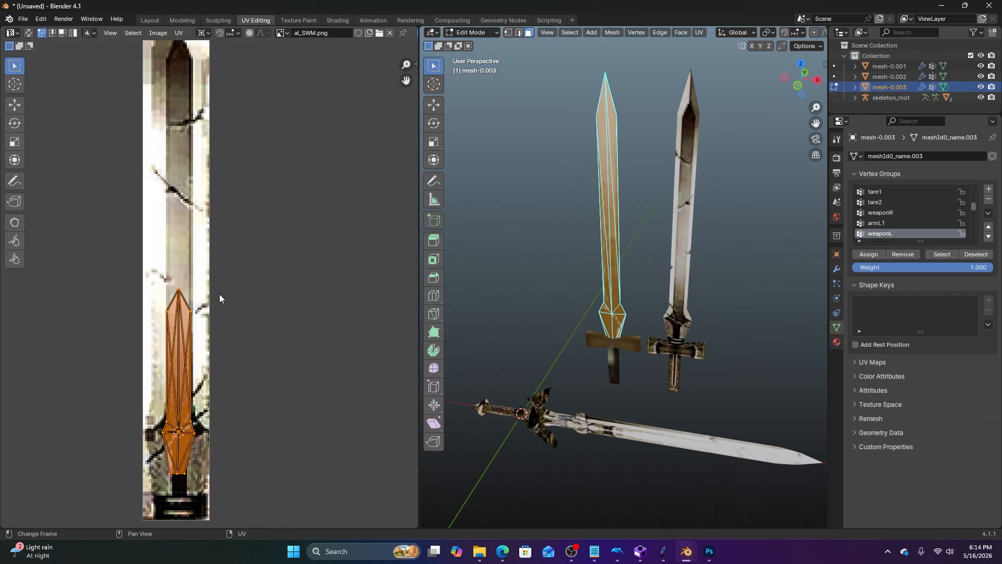
# Widen the blade's UVs along X until their widest part nearly spans the texture, and check their centering along X.
pyautogui.press('s')
pyautogui.press('x')
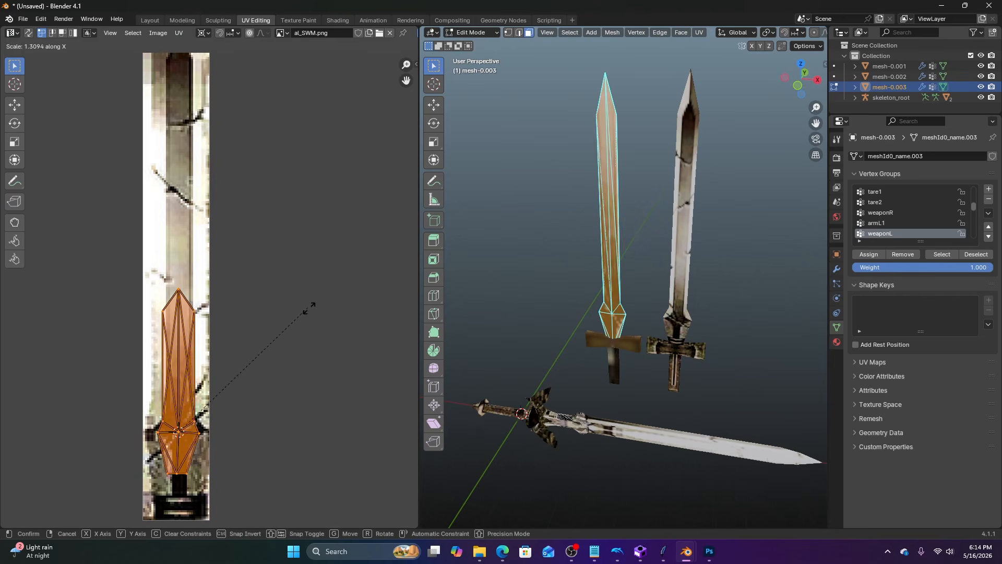
pyautogui.click(3, 322)
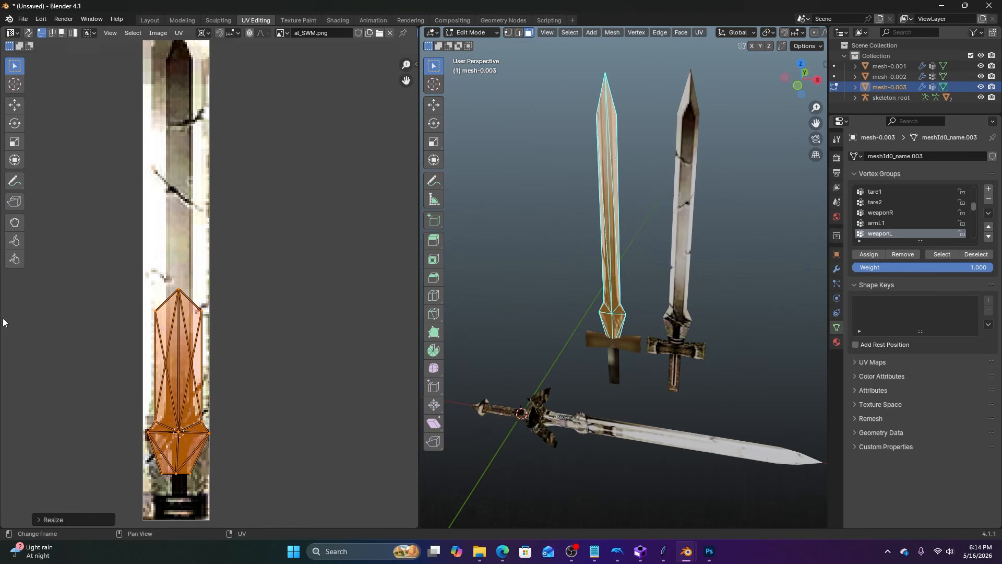
pyautogui.press('g')
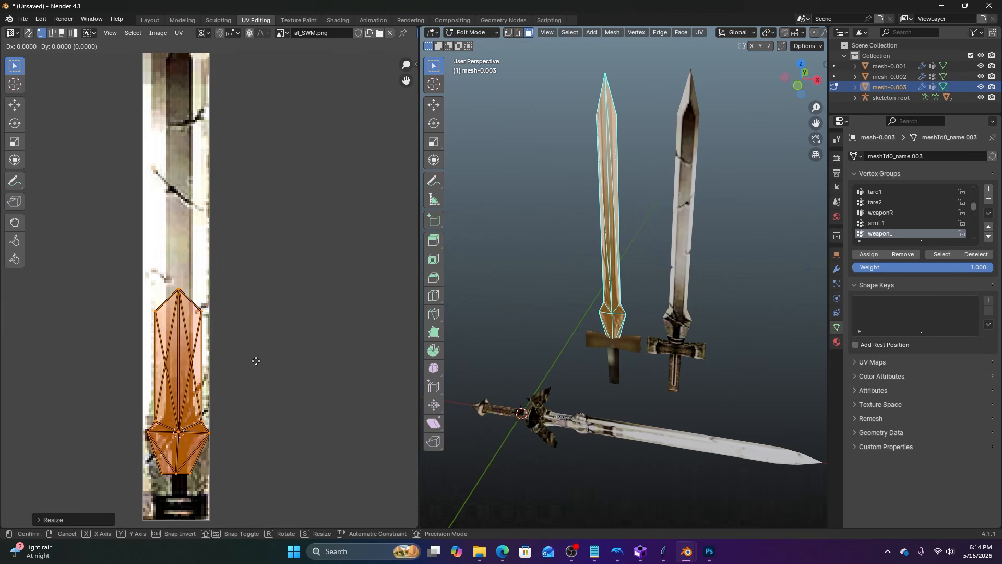
pyautogui.press('x')
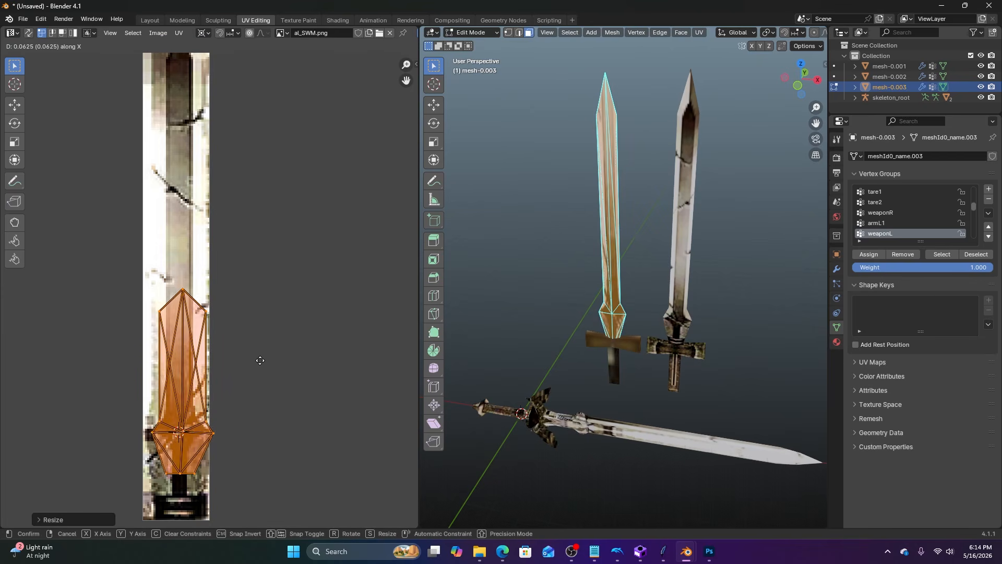
pyautogui.click(255, 360)
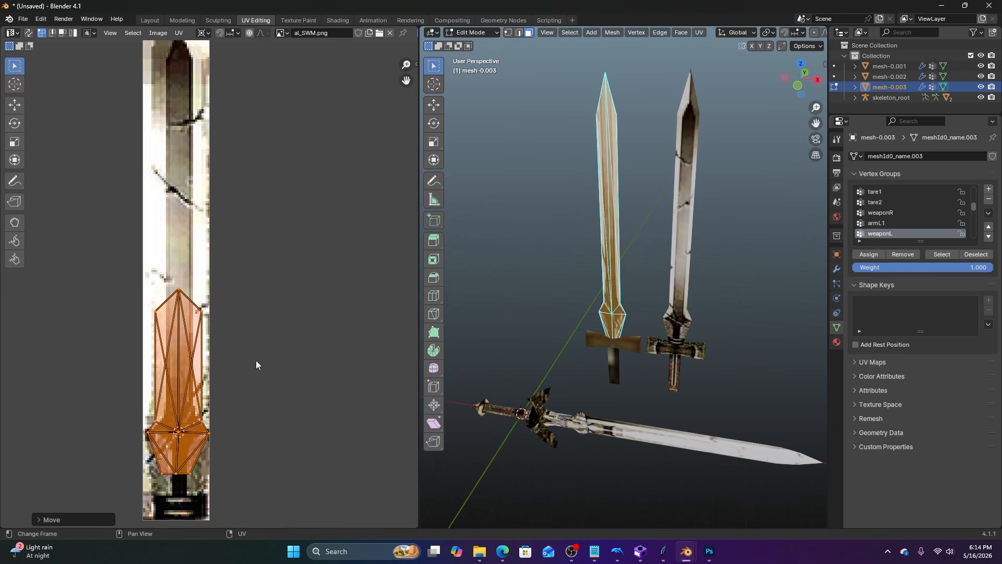
# Stretch the blade's UVs along Y around the 2D cursor until the tip reaches near the texture's upper edge.
pyautogui.scroll(-1, 245, 357)
pyautogui.press('s')
pyautogui.press('y')
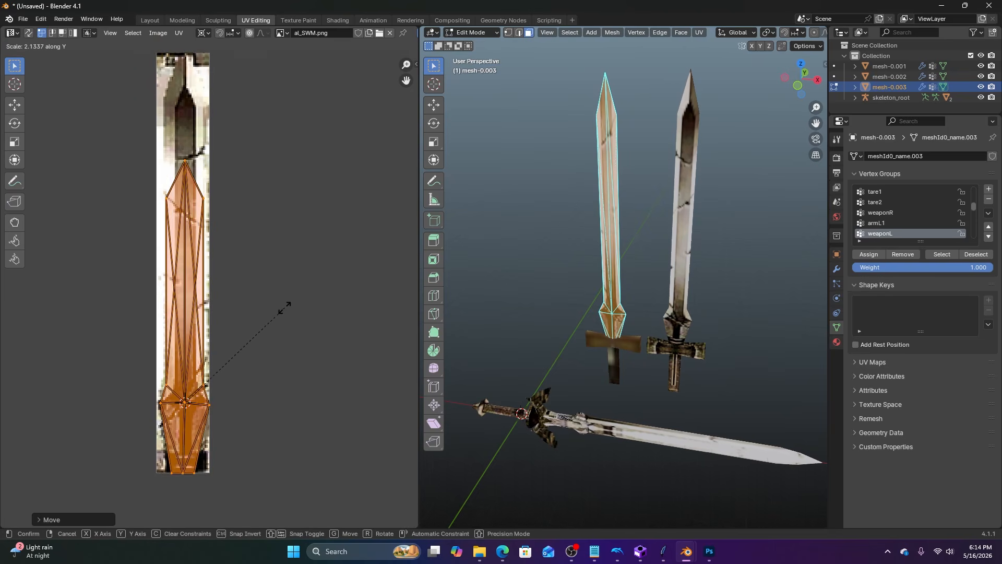
pyautogui.click(316, 256)
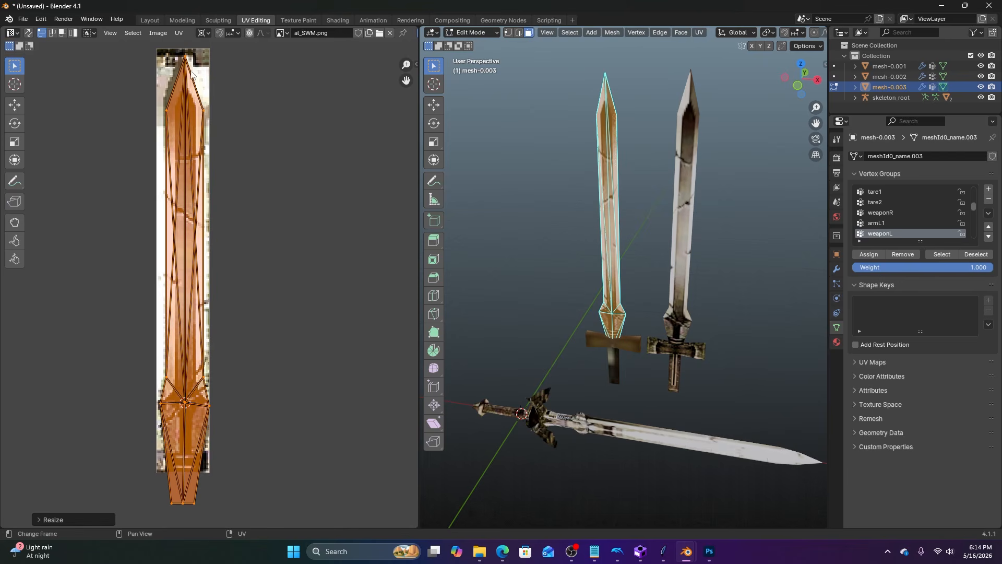
# Snap the 2D cursor to the UV vertex at the blade's tip and select all of the blade's UVs.
pyautogui.moveTo(190, 82); pyautogui.dragTo(200, 221, button='middle')
pyautogui.scroll(4, 199, 220)
pyautogui.click(174, 55)
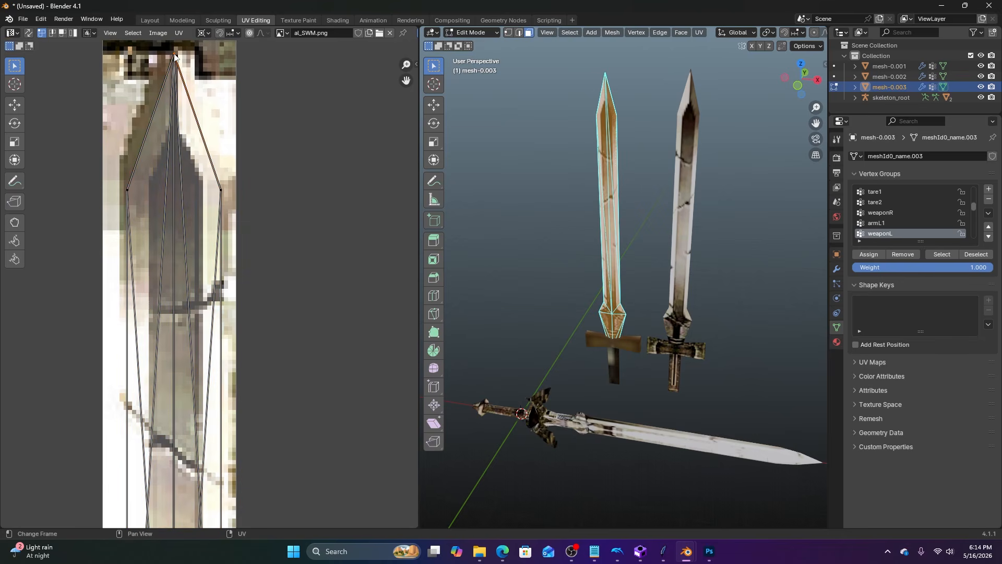
pyautogui.keyDown('shift'); pyautogui.moveTo(194, 137); pyautogui.dragTo(199, 235, button='middle'); pyautogui.keyUp('shift')
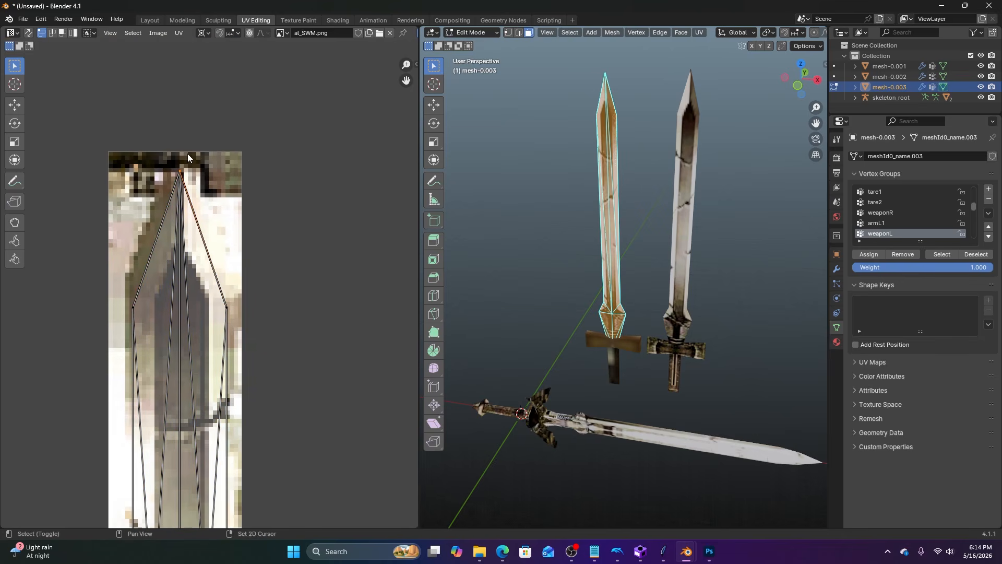
pyautogui.hotkey('shift', 's')
pyautogui.click(189, 210)
pyautogui.scroll(-5, 207, 218)
pyautogui.press('a')
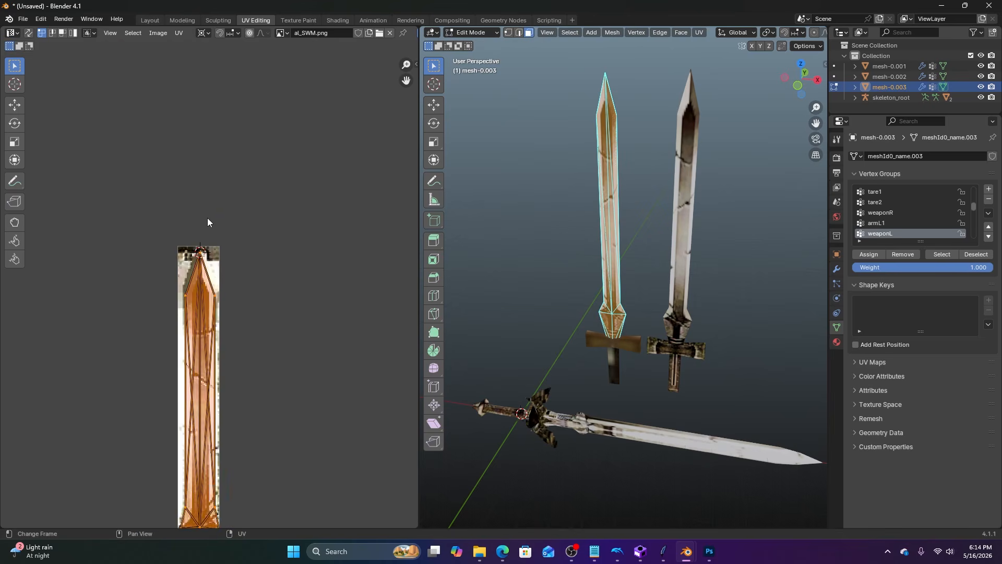
# Scale the blade's UVs along Y around the tip to about 0.93 so their lower end meets the texture's bottom edge.
pyautogui.scroll(-4, 210, 282)
pyautogui.keyDown('shift'); pyautogui.moveTo(216, 355); pyautogui.dragTo(218, 286, button='middle'); pyautogui.keyUp('shift')
pyautogui.scroll(5, 218, 286)
pyautogui.press('s')
pyautogui.press('y')
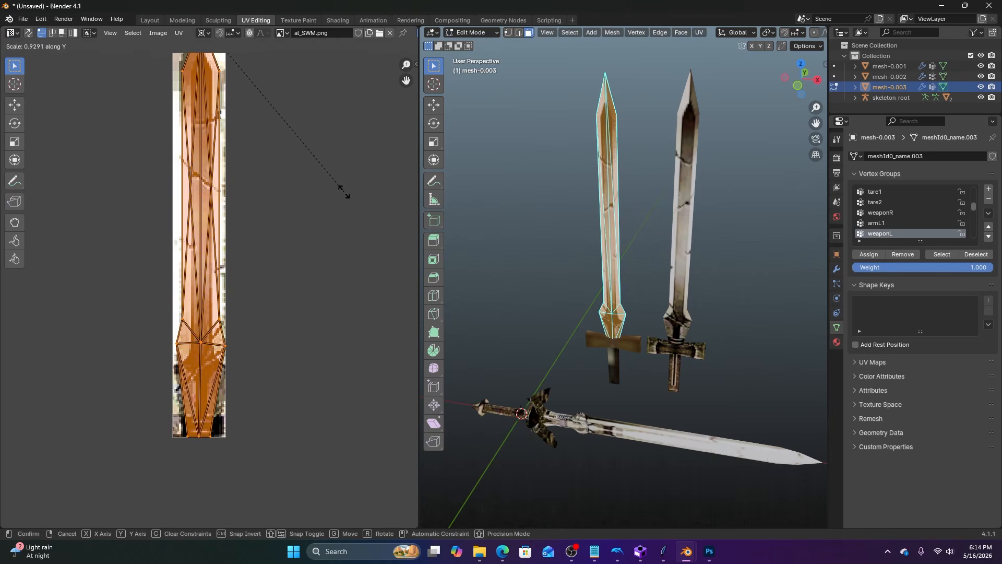
pyautogui.click(344, 192)
# Compare the blade's texture mapping with the finished reference sword beside it, from the tip down to the guard.
pyautogui.scroll(3, 614, 308)
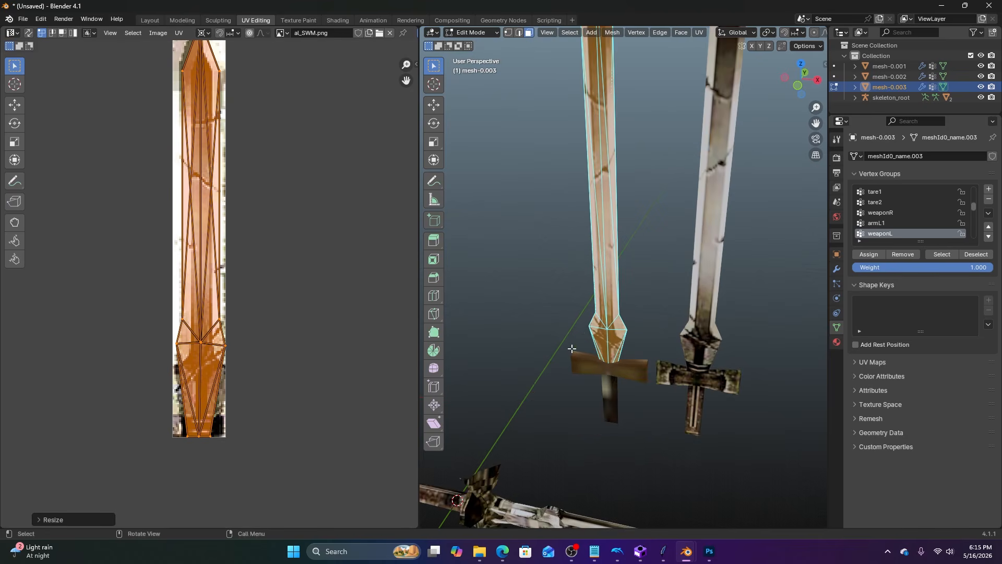
pyautogui.keyDown('shift'); pyautogui.moveTo(615, 309); pyautogui.dragTo(617, 251, button='middle'); pyautogui.keyUp('shift')
pyautogui.scroll(3, 625, 324)
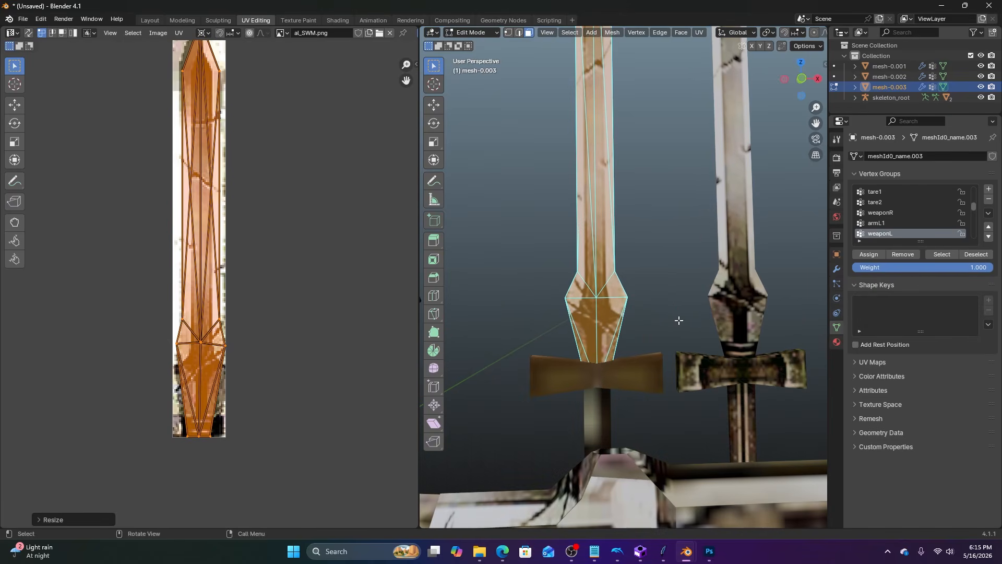
pyautogui.keyDown('shift'); pyautogui.moveTo(691, 277); pyautogui.dragTo(654, 456, button='middle'); pyautogui.keyUp('shift')
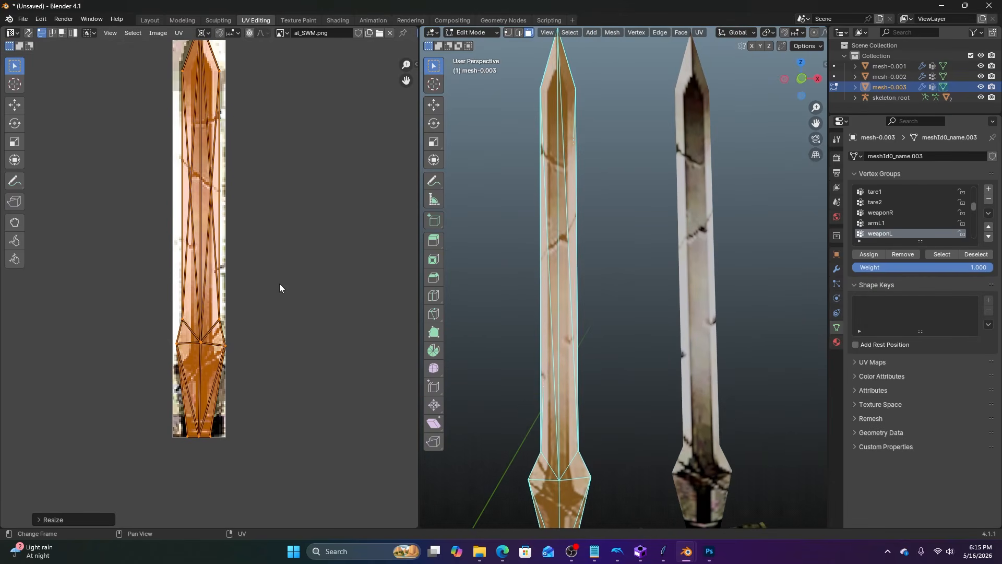
pyautogui.keyDown('shift'); pyautogui.moveTo(533, 254); pyautogui.dragTo(521, 264, button='middle'); pyautogui.keyUp('shift')
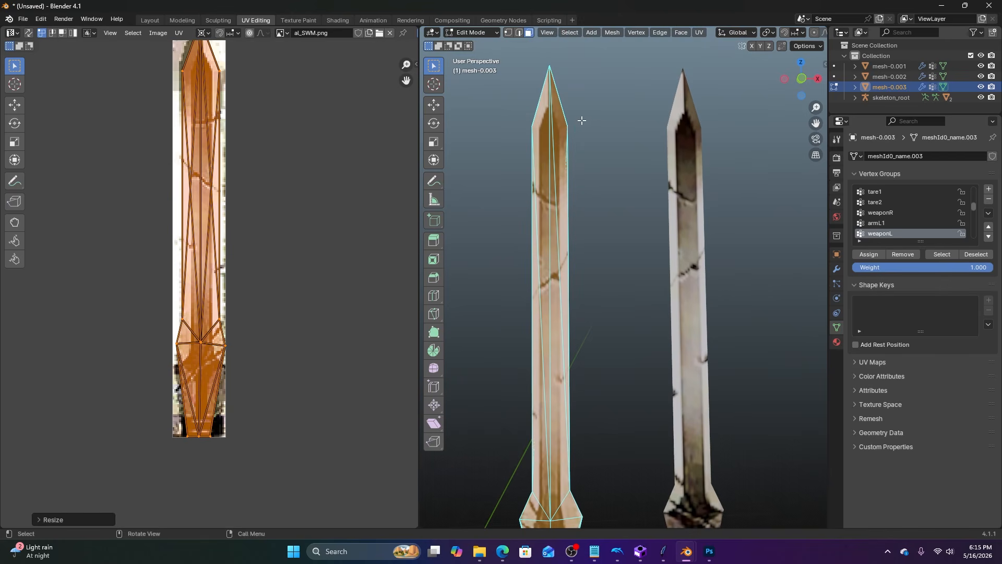
pyautogui.keyDown('shift'); pyautogui.moveTo(610, 350); pyautogui.dragTo(582, 273, button='middle'); pyautogui.keyUp('shift')
pyautogui.keyDown('shift'); pyautogui.moveTo(573, 334); pyautogui.dragTo(593, 271, button='middle'); pyautogui.keyUp('shift')
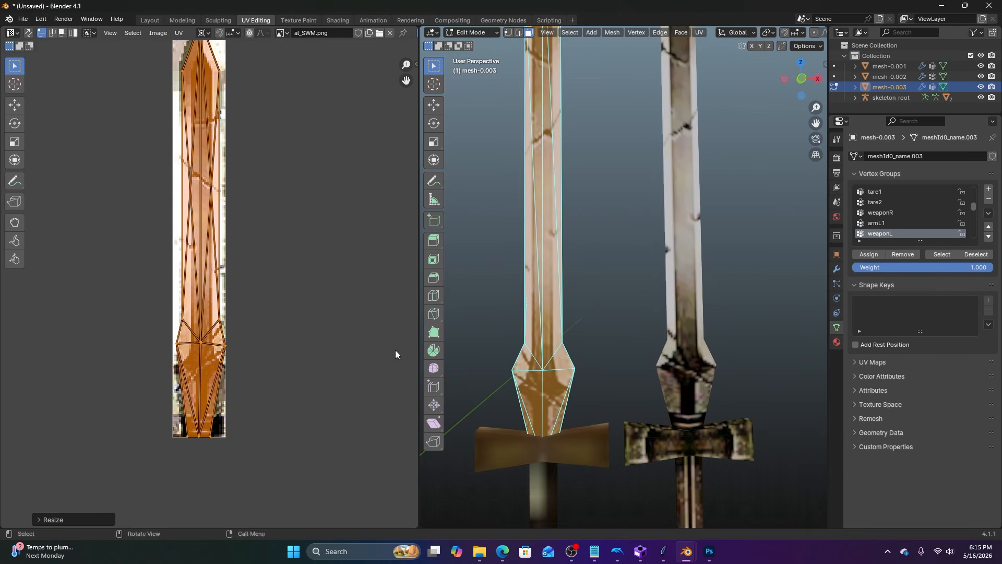
# Adjust the Y scale of the blade's lower UVs and move them down along Y past the texture's bottom edge.
pyautogui.click(226, 326)
pyautogui.press('b')
pyautogui.moveTo(162, 295); pyautogui.dragTo(311, 489)
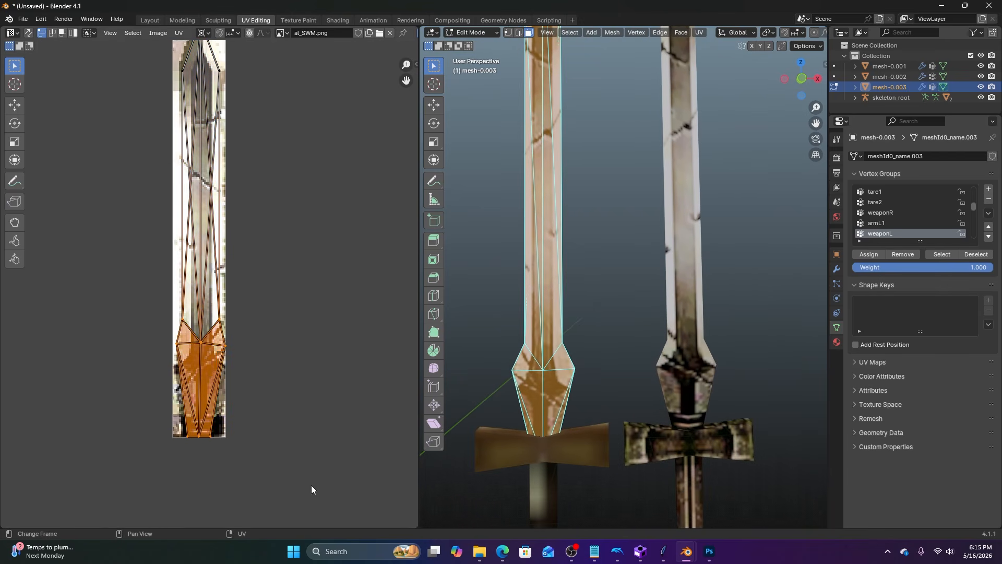
pyautogui.press('s')
pyautogui.press('y')
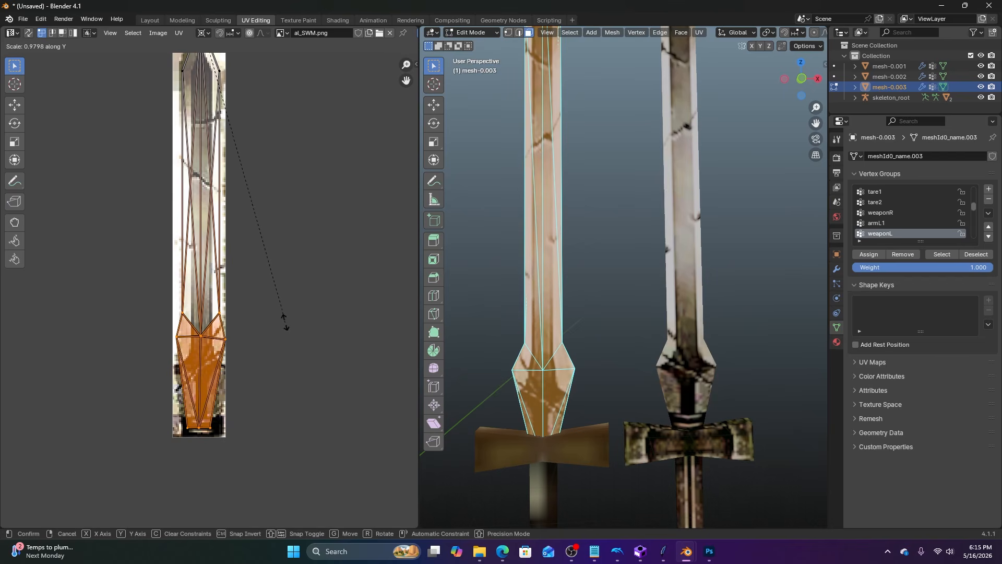
pyautogui.click(258, 298)
pyautogui.press('g')
pyautogui.press('y')
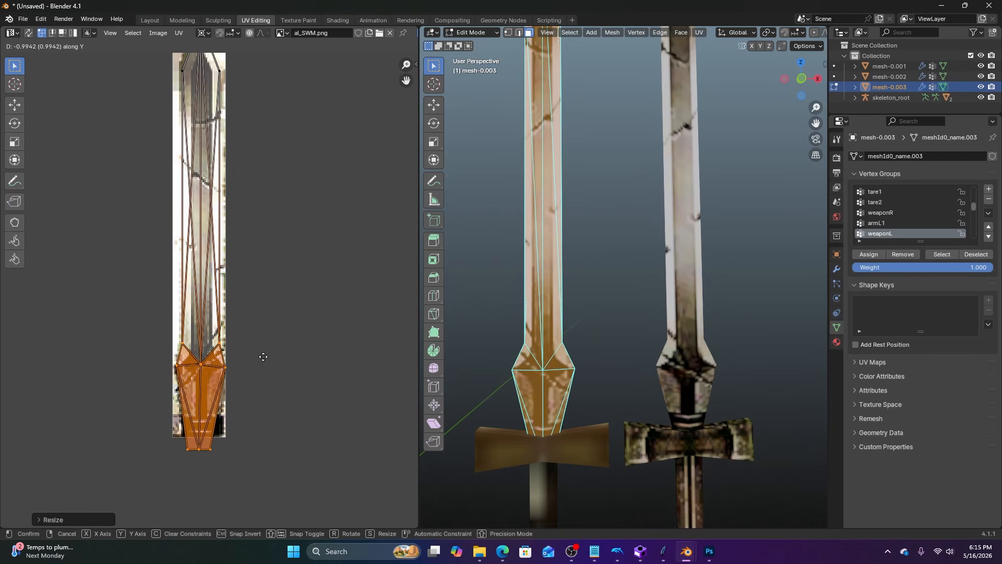
pyautogui.click(261, 361)
# Snap the 2D cursor to the central vertex at the widest part and scale the lower UVs along Y to end at the texture's bottom edge.
pyautogui.scroll(2, 232, 360)
pyautogui.click(209, 368)
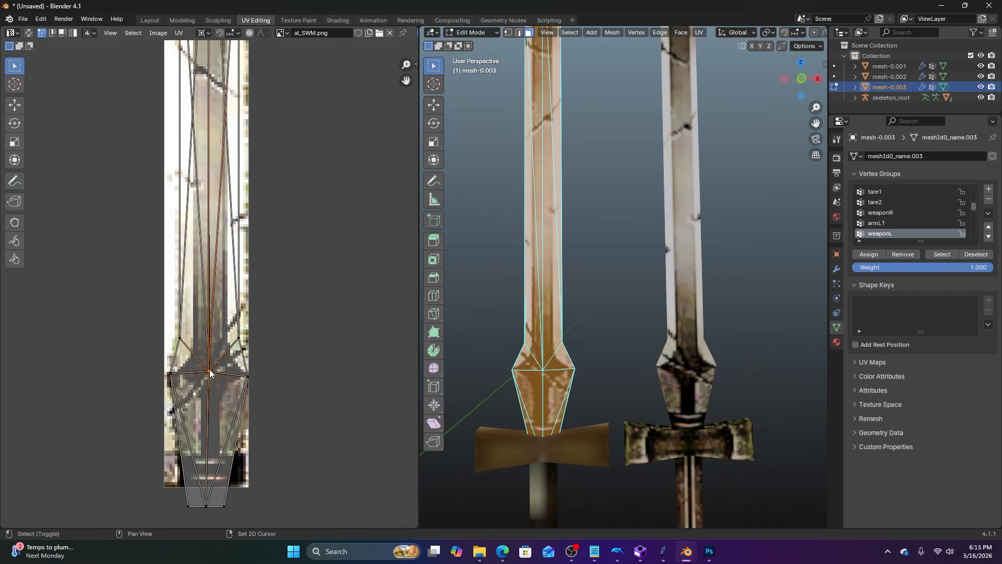
pyautogui.hotkey('shift', 's')
pyautogui.click(240, 365)
pyautogui.scroll(-1, 240, 365)
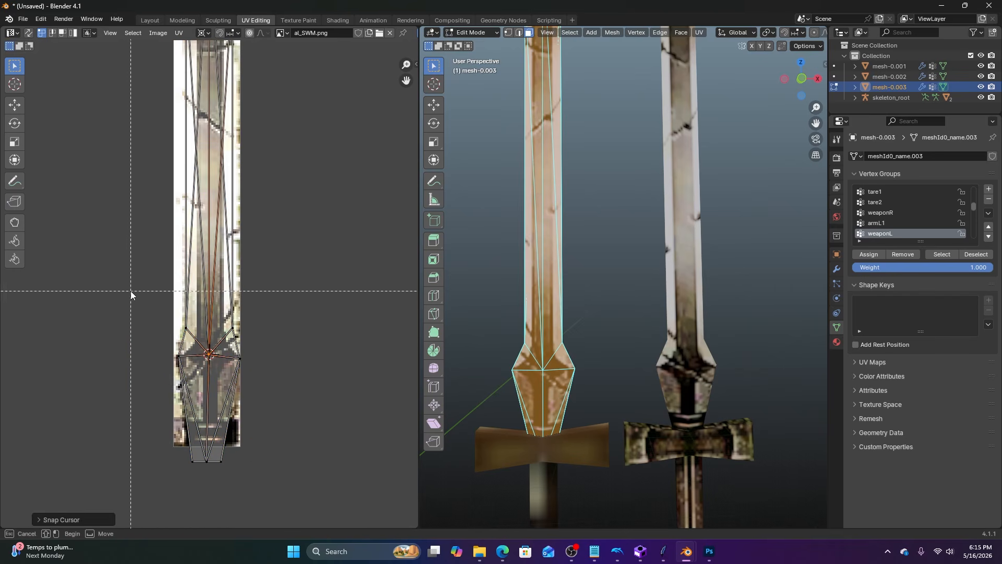
pyautogui.press('a')
pyautogui.press('s')
pyautogui.press('x')
pyautogui.press('y')
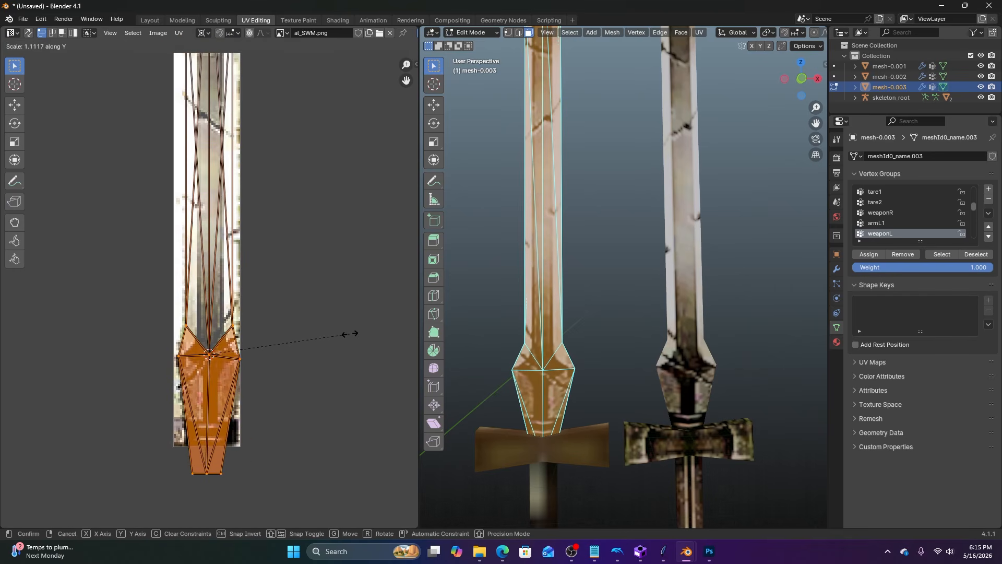
pyautogui.click(311, 386)
# Select the two shoulder UV vertices just above the blade's widest part and move them slightly up along Y.
pyautogui.moveTo(284, 349); pyautogui.dragTo(301, 344, button='middle')
pyautogui.click(249, 329)
pyautogui.scroll(2, 235, 331)
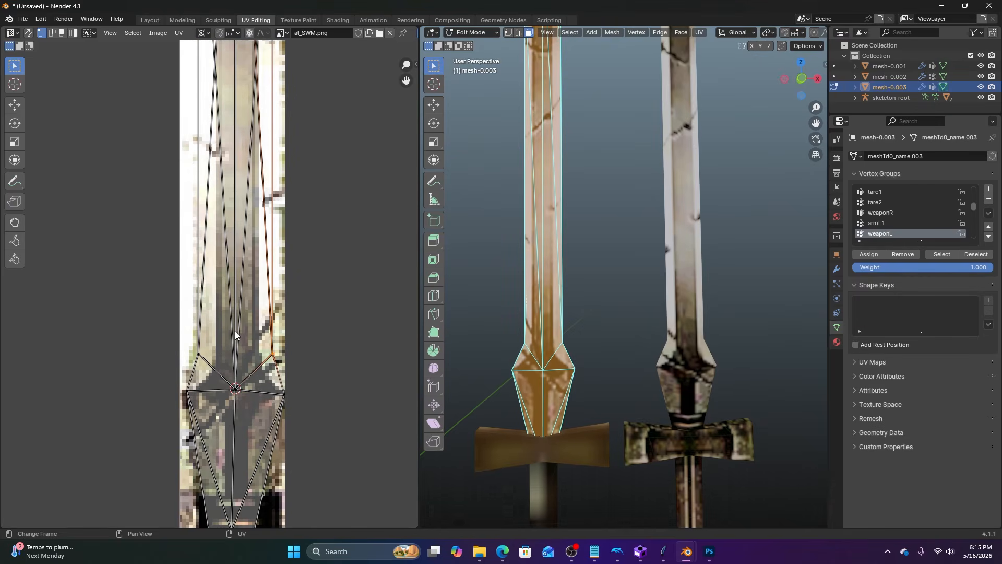
pyautogui.keyDown('shift'); pyautogui.click(199, 354); pyautogui.keyUp('shift')
pyautogui.press('c')
pyautogui.press('g')
pyautogui.press('y')
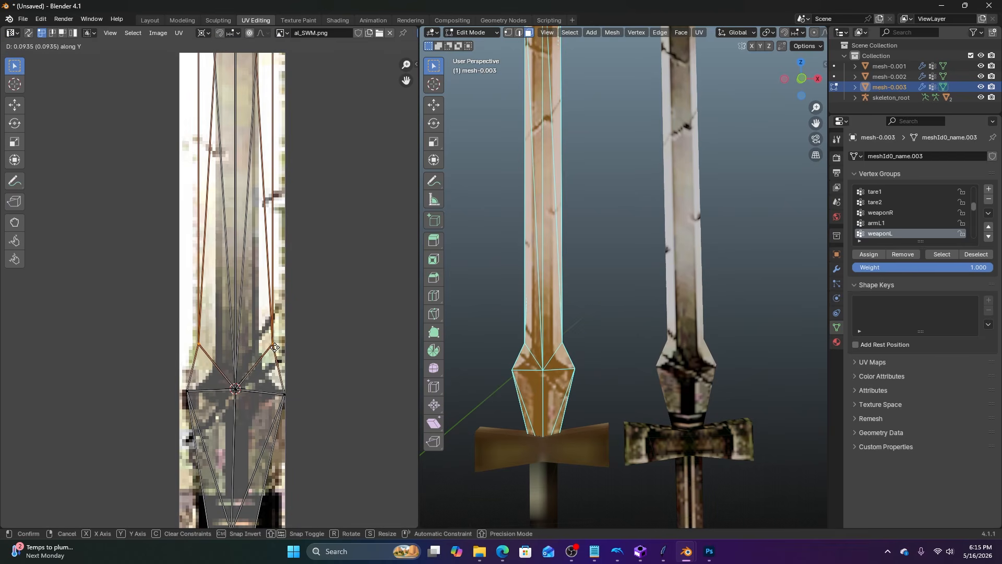
pyautogui.click(275, 347)
# Switch to Object Mode and examine the blade's texture against the reference sword without the selection overlay.
pyautogui.scroll(-4, 643, 228)
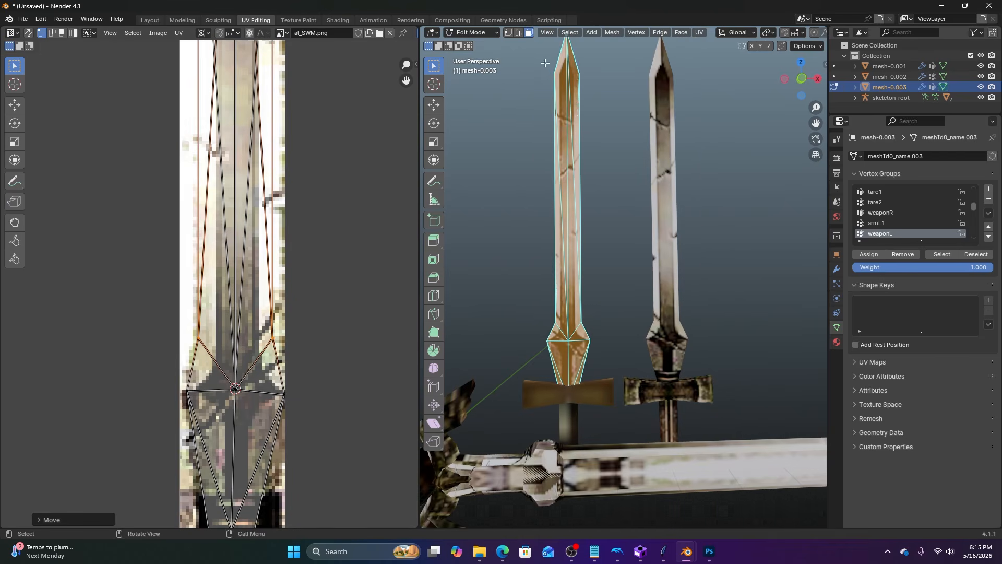
pyautogui.click(492, 36)
pyautogui.click(486, 45)
pyautogui.scroll(-2, 616, 242)
pyautogui.moveTo(615, 243); pyautogui.dragTo(609, 299, button='middle')
pyautogui.click(616, 245)
pyautogui.scroll(3, 611, 319)
pyautogui.click(618, 345)
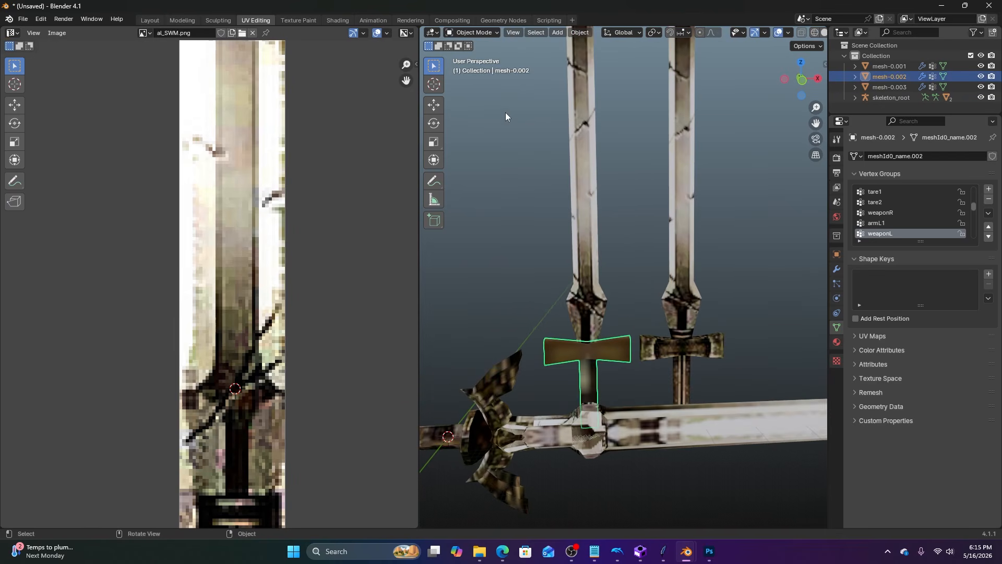
# Reopen the blade in Edit Mode and move its bottommost UV vertices down along Y, below the texture's bottom edge.
pyautogui.scroll(2, 559, 251)
pyautogui.click(579, 300)
pyautogui.click(471, 32)
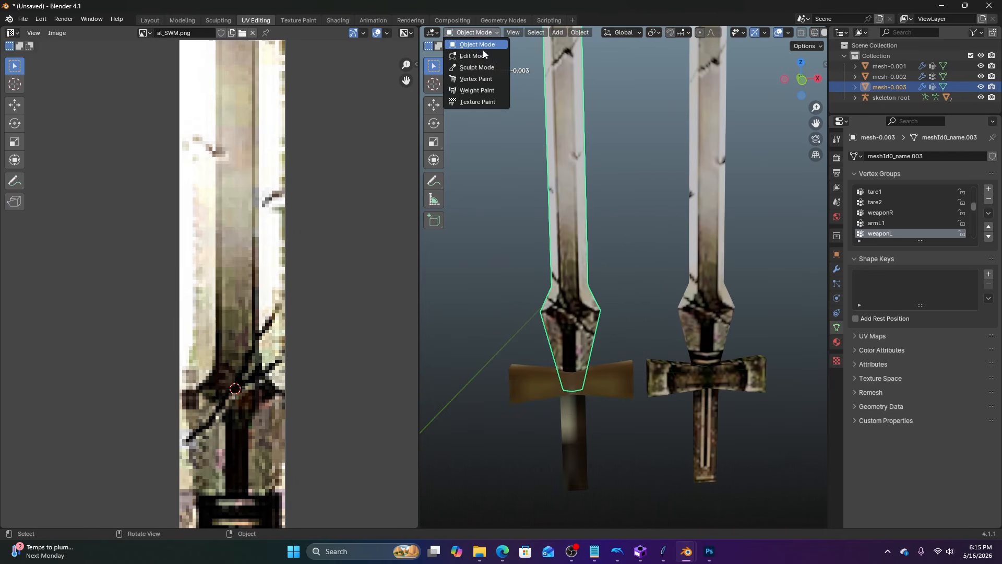
pyautogui.click(483, 49)
pyautogui.scroll(-2, 287, 340)
pyautogui.moveTo(288, 341); pyautogui.dragTo(291, 297, button='middle')
pyautogui.scroll(1, 539, 374)
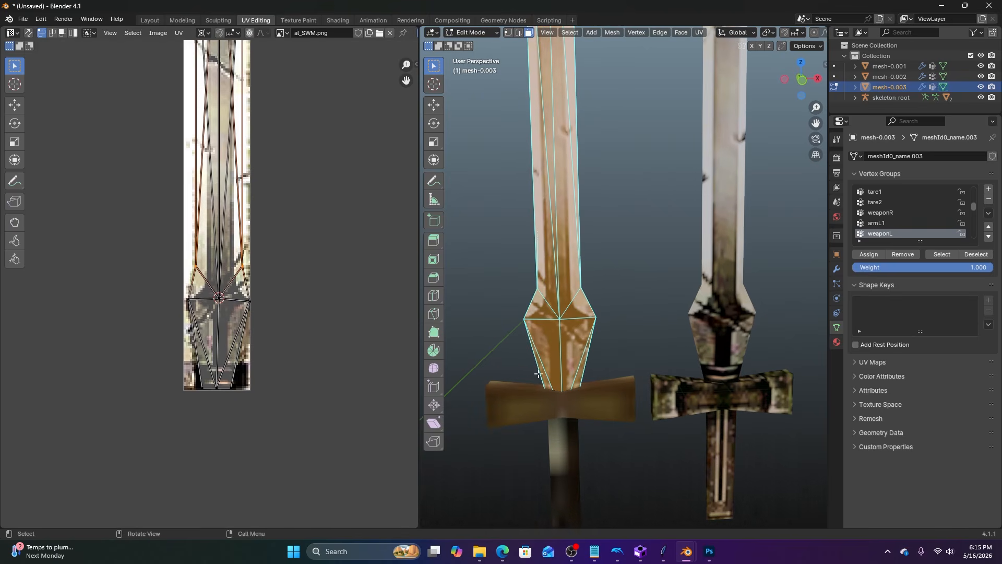
pyautogui.press('b')
pyautogui.moveTo(172, 360); pyautogui.dragTo(298, 424)
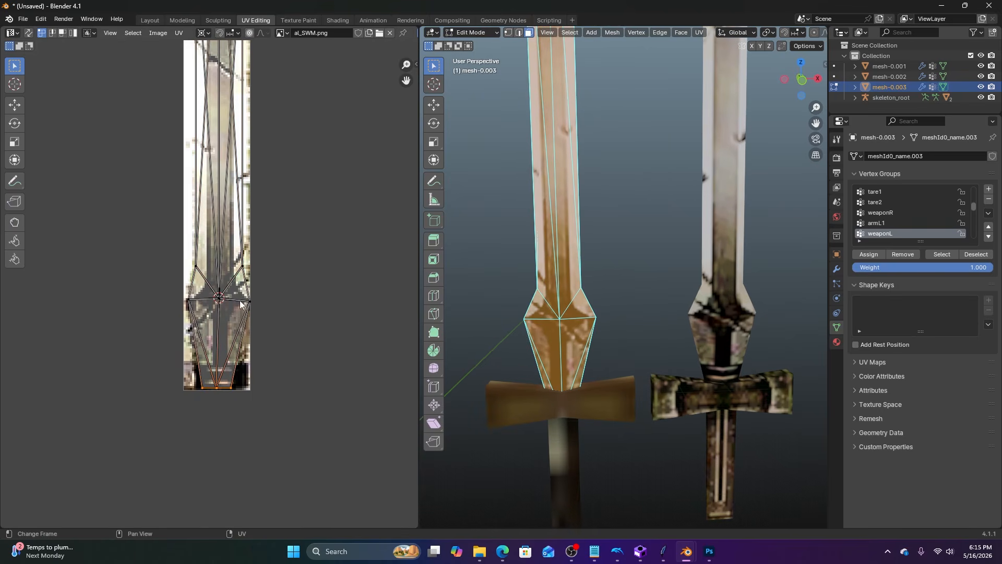
pyautogui.press('g')
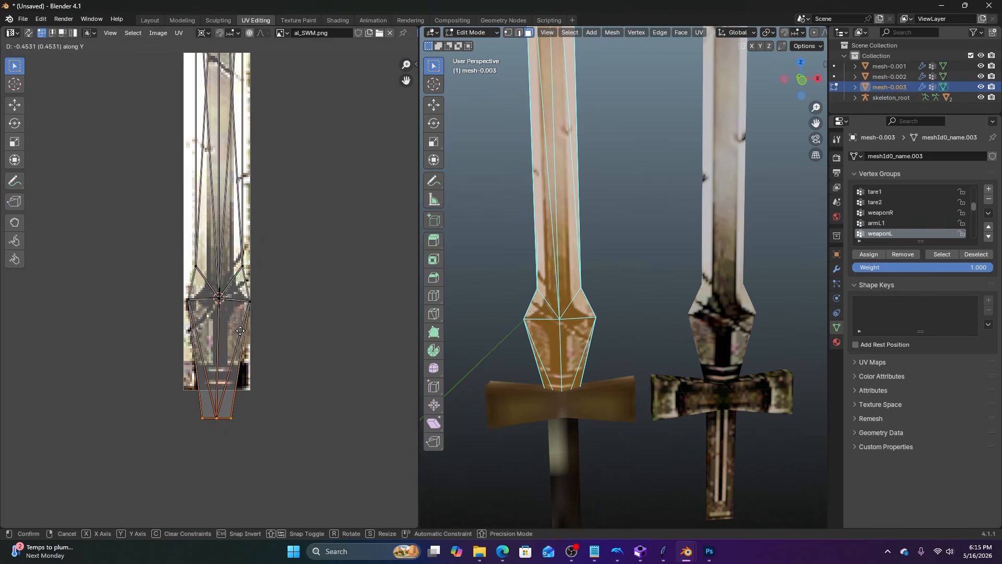
pyautogui.click(239, 332)
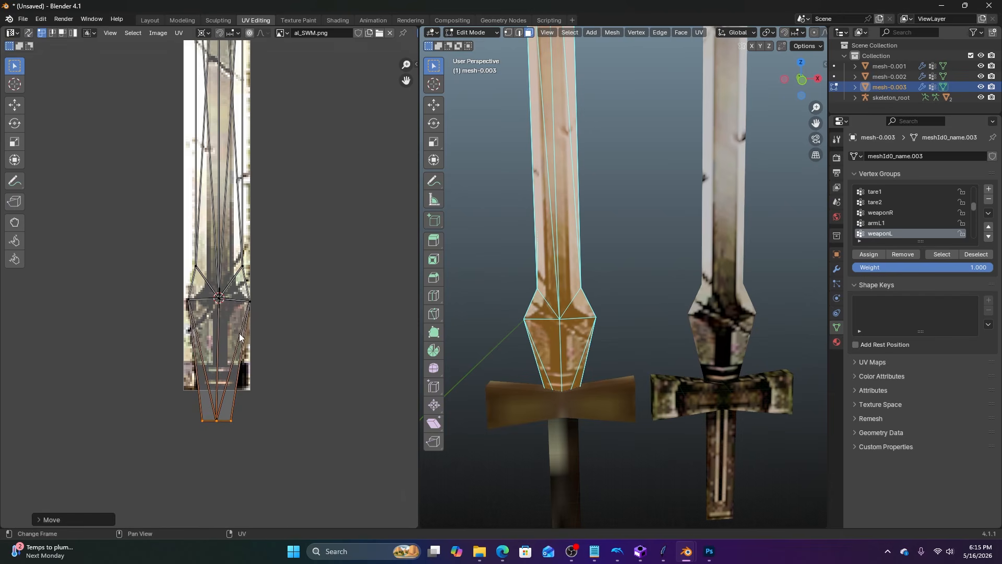
# Leave the blade's Edit Mode and open the guard and grip mesh, mesh-0.002, in Edit Mode.
pyautogui.click(472, 32)
pyautogui.click(477, 45)
pyautogui.click(590, 403)
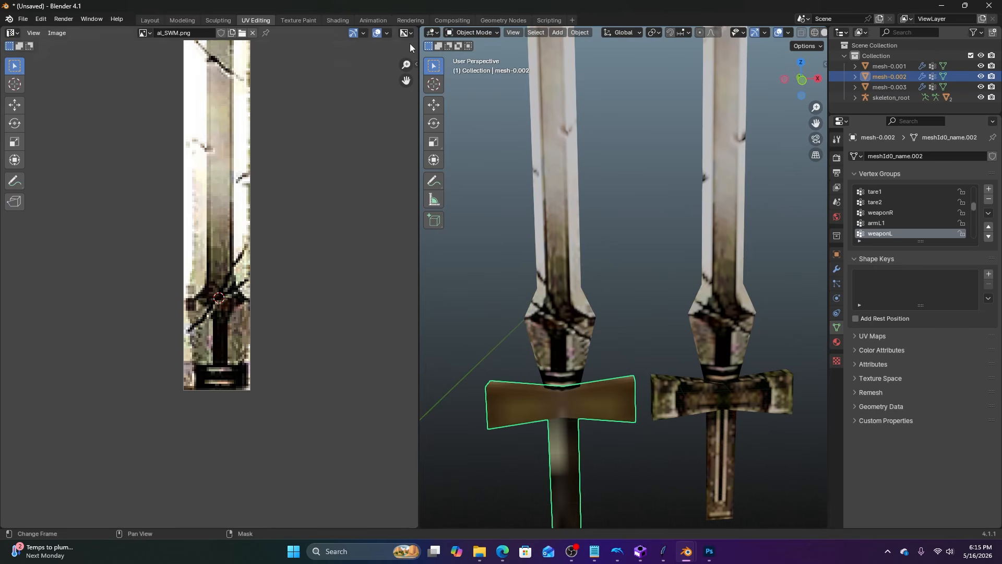
pyautogui.click(461, 33)
pyautogui.click(474, 56)
pyautogui.scroll(-4, 300, 253)
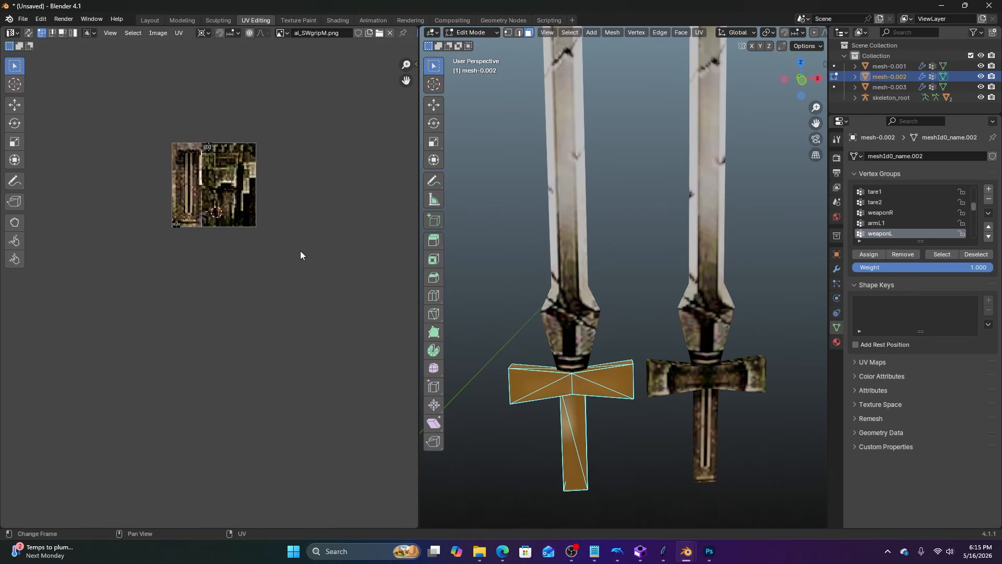
pyautogui.scroll(8, 228, 278)
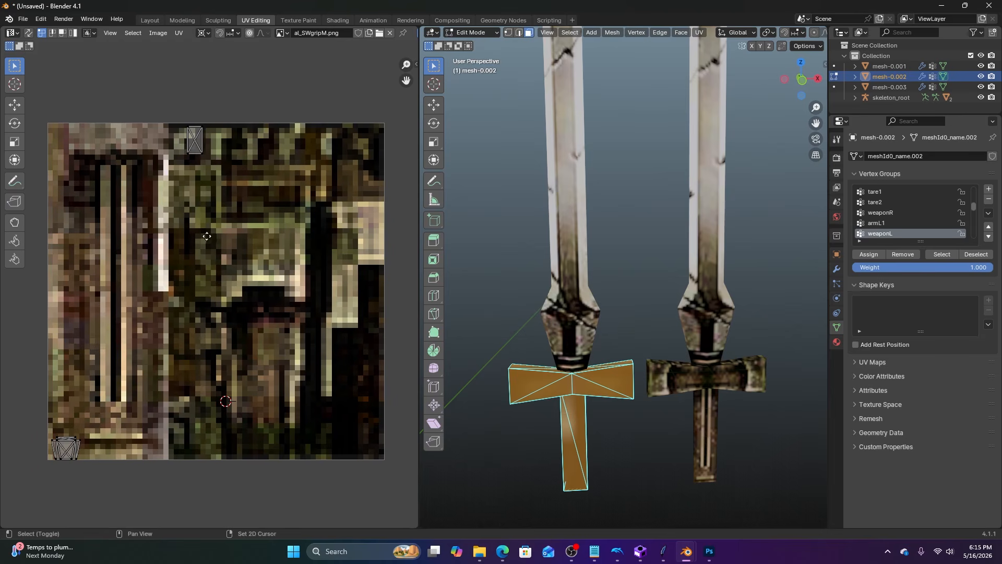
# Move the small guard UV island from the grip texture's lower-left corner to the empty space below the texture.
pyautogui.scroll(-2, 221, 234)
pyautogui.press('b')
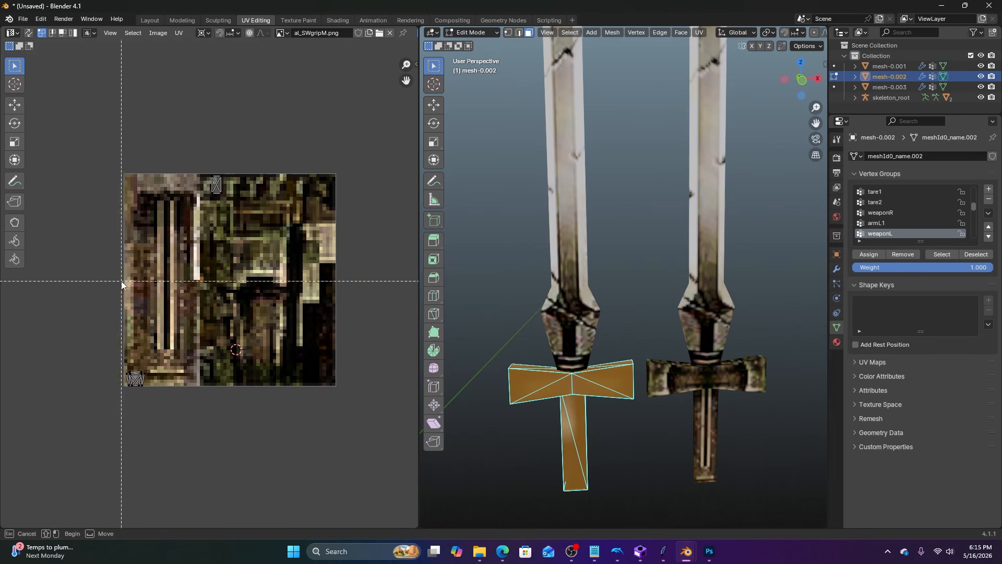
pyautogui.moveTo(117, 309); pyautogui.dragTo(160, 392)
pyautogui.press('g')
pyautogui.click(276, 421)
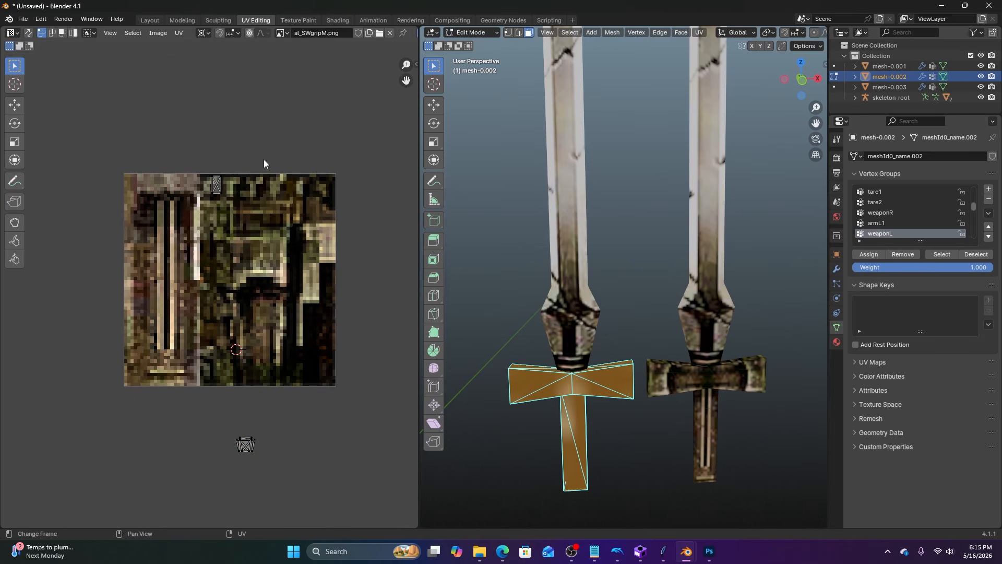
# Move the small rectangular UV island near the texture's top onto the striped grip area.
pyautogui.press('b')
pyautogui.moveTo(259, 143); pyautogui.dragTo(175, 242)
pyautogui.press('g')
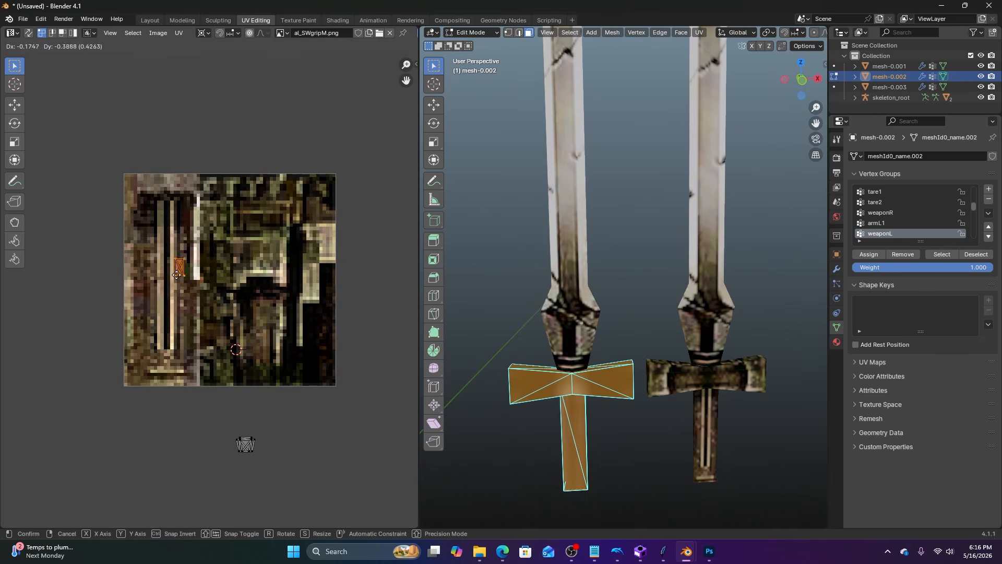
pyautogui.click(165, 300)
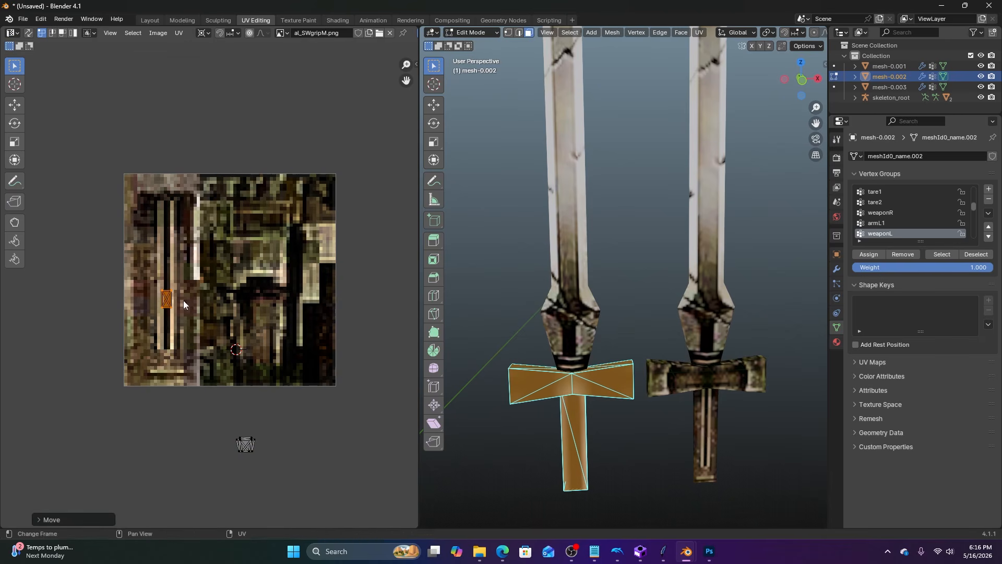
# Set the UV pivot to Bounding Box Center, then enlarge the grip island to the striped strip's width and shift it about -0.02 along X.
pyautogui.click(209, 33)
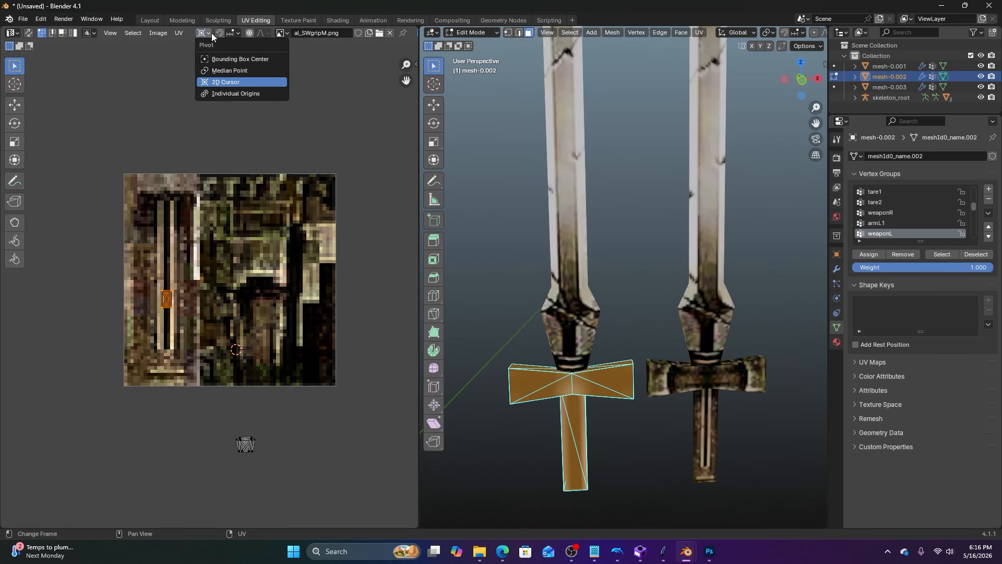
pyautogui.click(246, 59)
pyautogui.press('s')
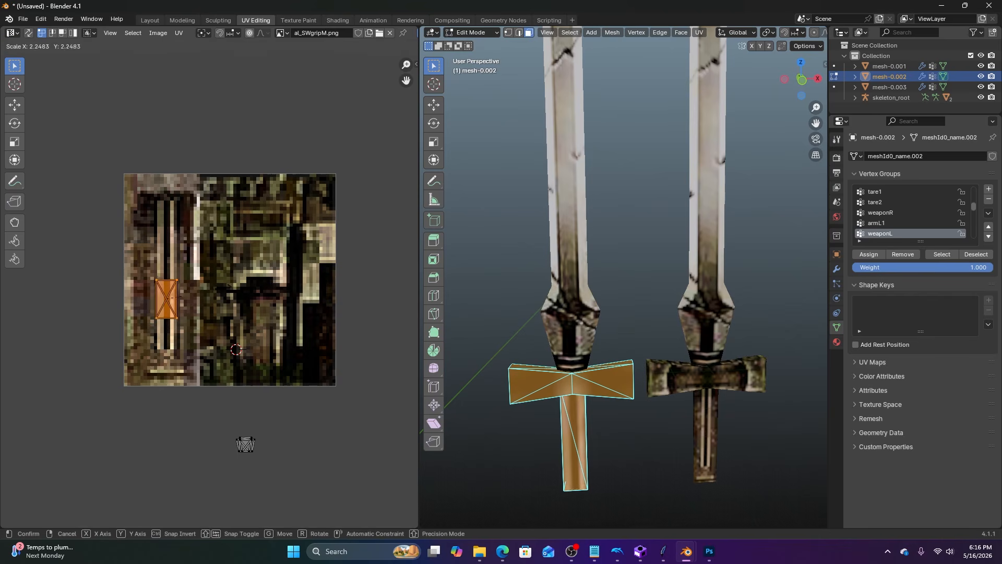
pyautogui.click(346, 212)
pyautogui.press('g')
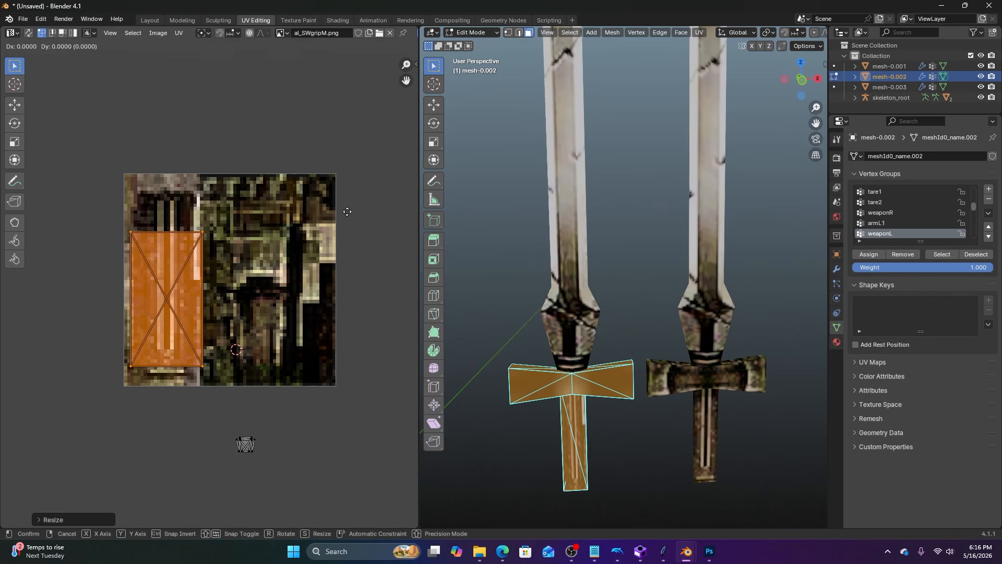
pyautogui.press('x')
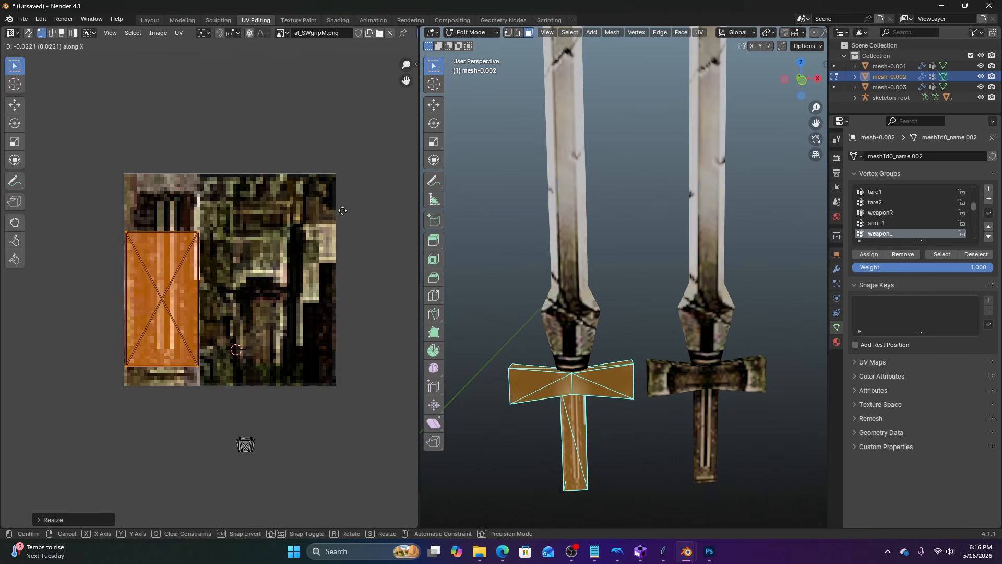
pyautogui.click(342, 211)
# Stretch the grip UV island along Y and move it up about 0.08 to span the full height of the striped grip strip.
pyautogui.press('s')
pyautogui.press('y')
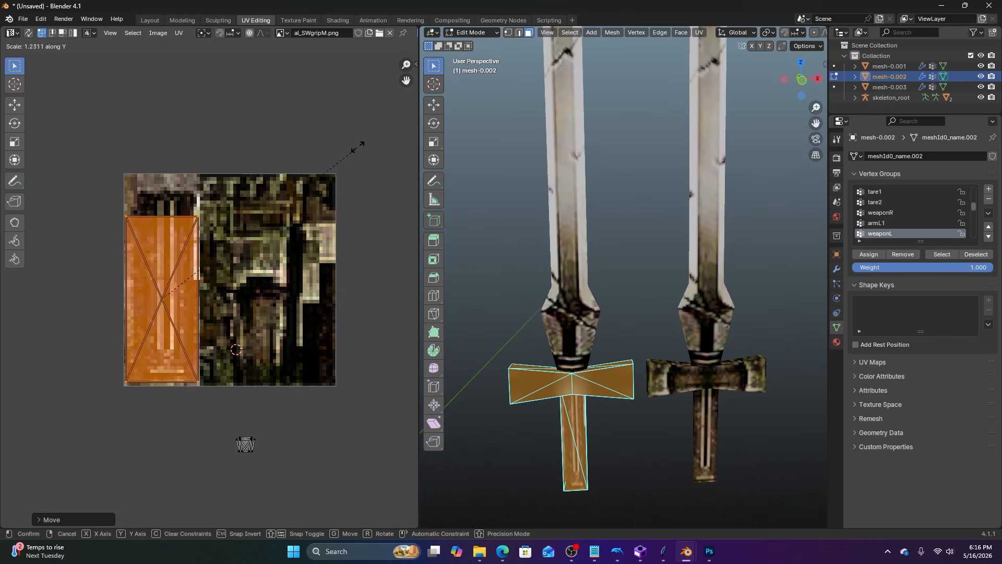
pyautogui.click(370, 118)
pyautogui.press('g')
pyautogui.press('y')
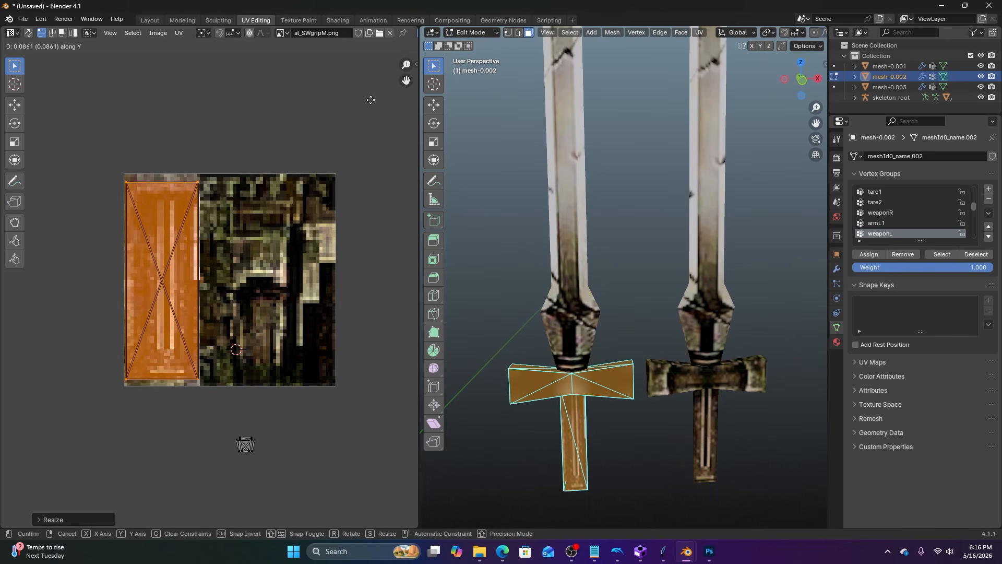
pyautogui.click(371, 102)
pyautogui.moveTo(538, 325); pyautogui.dragTo(361, 303, button='middle')
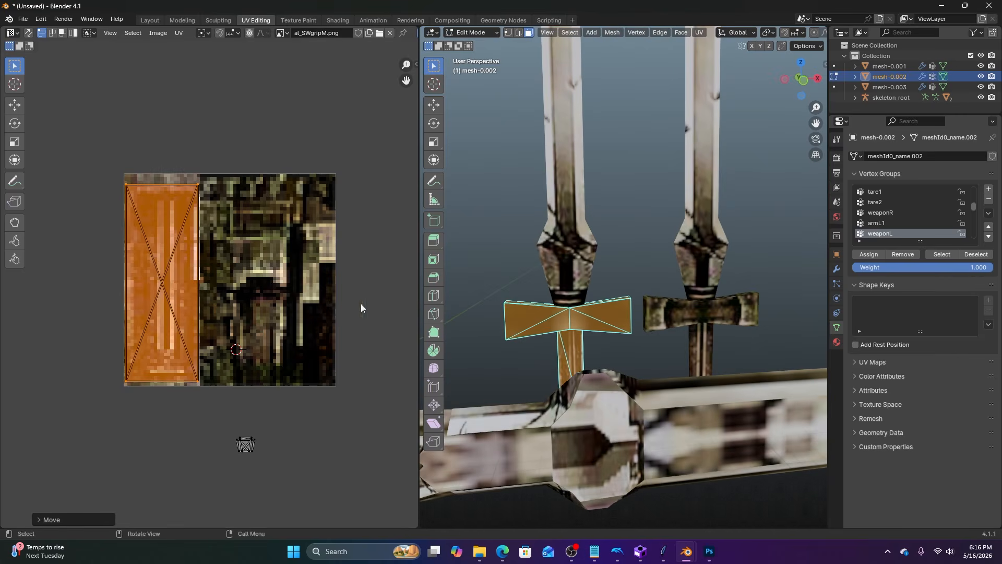
# Move the small guard UV island from below the texture onto the dark guard area and enlarge it uniformly to nearly that area's width.
pyautogui.scroll(-1, 334, 328)
pyautogui.hotkey('alt', 'a')
pyautogui.press('b')
pyautogui.moveTo(225, 387); pyautogui.dragTo(293, 440)
pyautogui.press('g')
pyautogui.click(272, 326)
pyautogui.scroll(2, 280, 334)
pyautogui.moveTo(279, 335); pyautogui.dragTo(249, 348, button='middle')
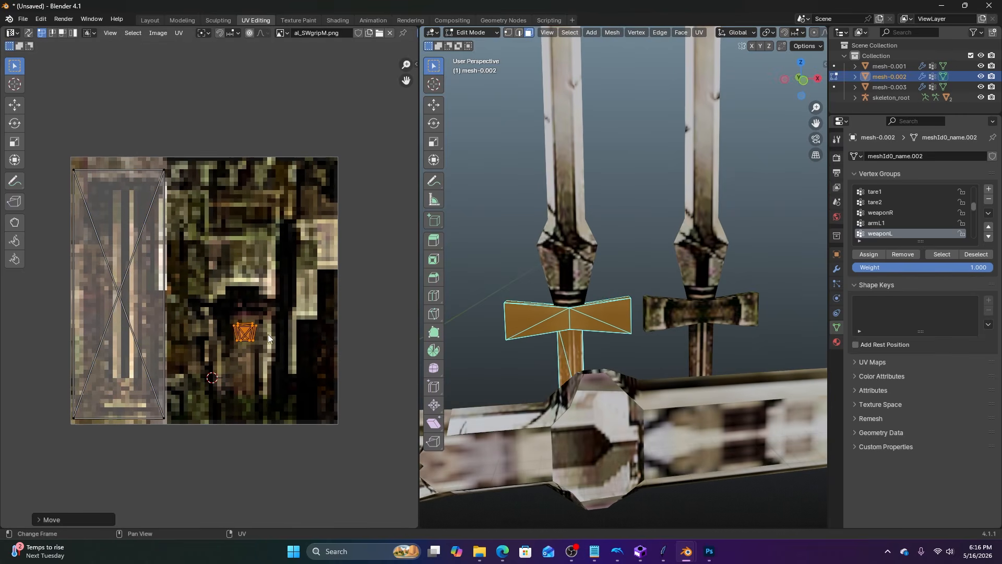
pyautogui.press('s')
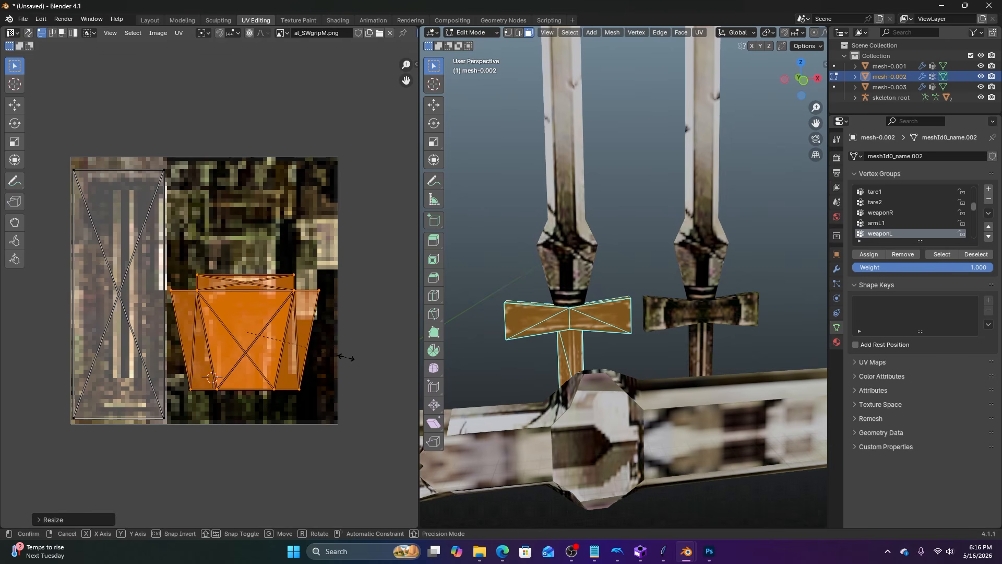
# Stretch the guard UV island along Y by about 2.2 and move it up about 0.12 along Y onto the texture.
pyautogui.press('y')
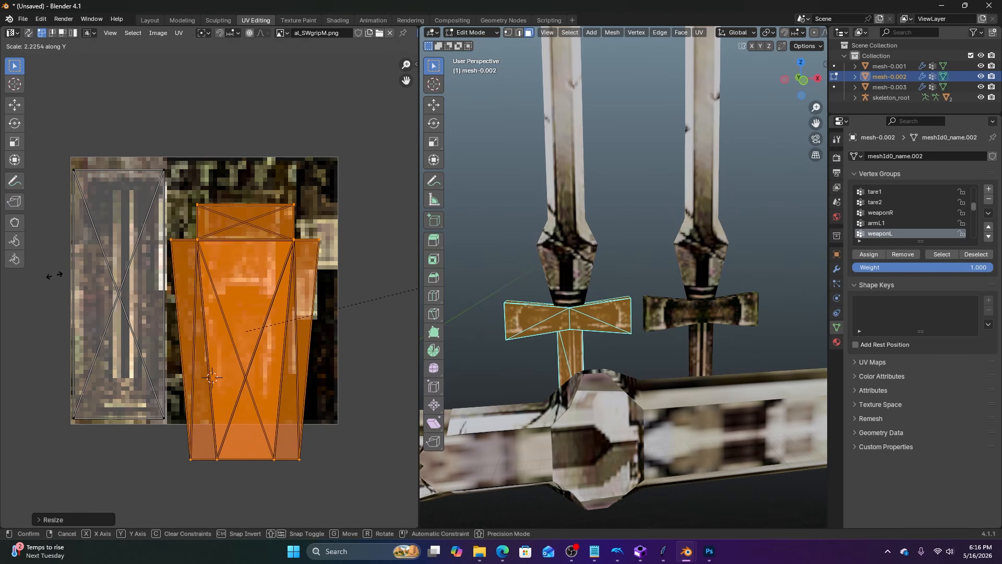
pyautogui.click(54, 280)
pyautogui.press('g')
pyautogui.press('y')
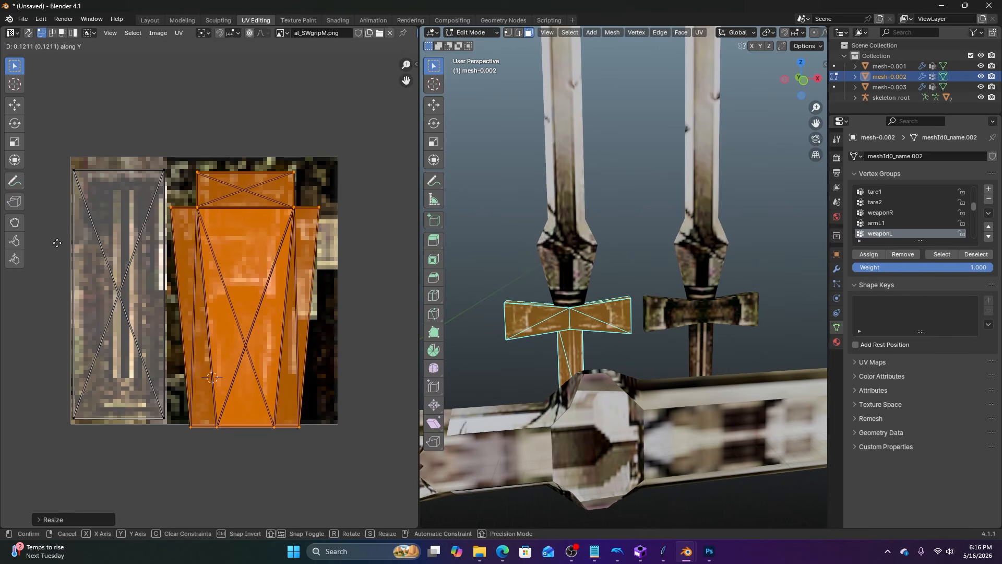
pyautogui.click(57, 242)
# Narrow the guard UV island along X, nudge it up along Y until it lies within the texture, and leave Edit Mode.
pyautogui.press('s')
pyautogui.press('x')
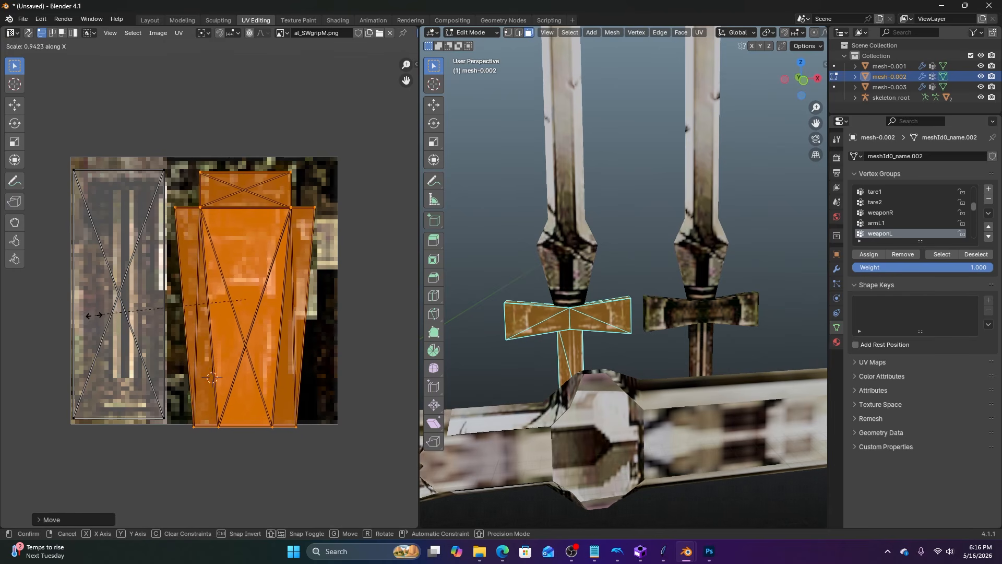
pyautogui.click(134, 310)
pyautogui.press('g')
pyautogui.press('x')
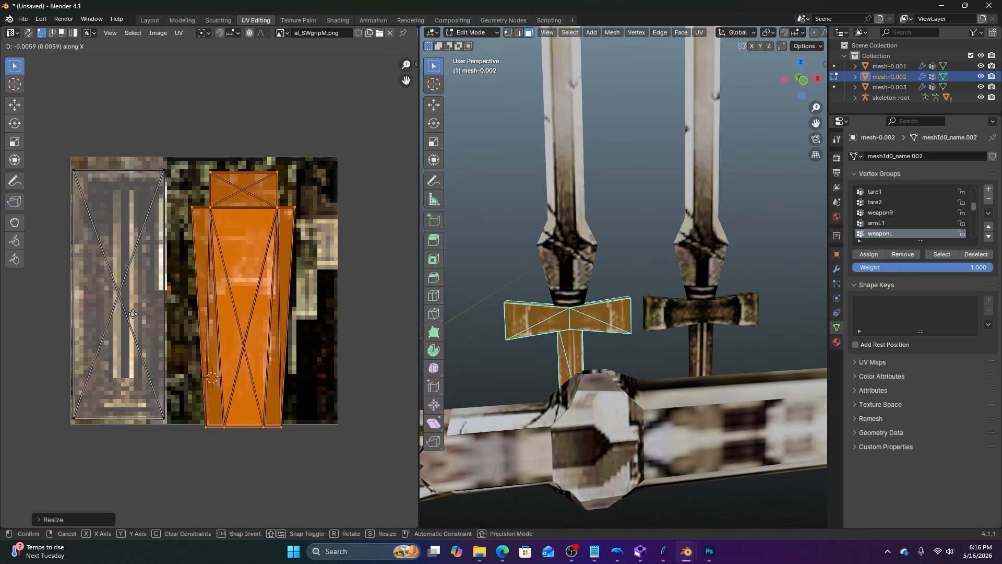
pyautogui.press('x')
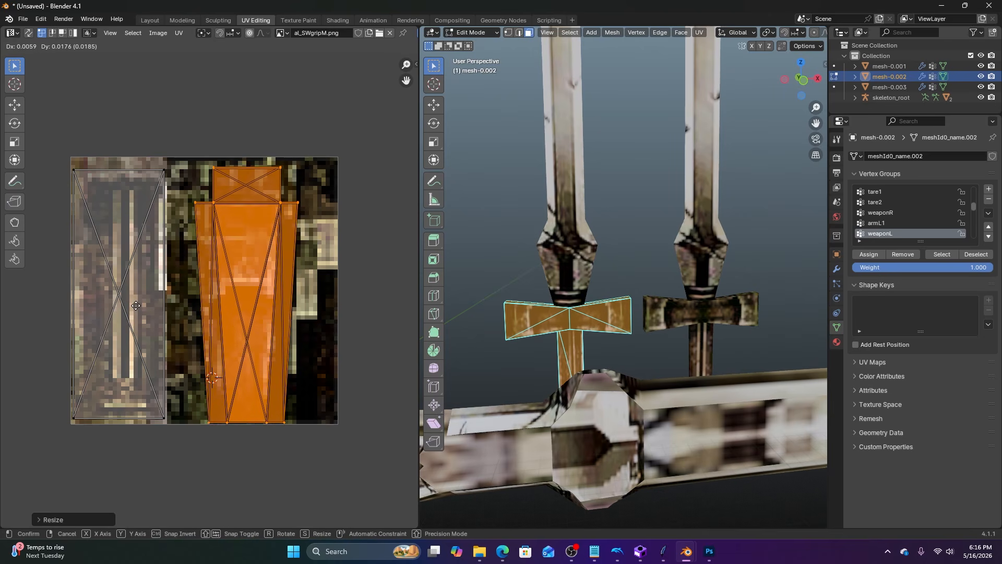
pyautogui.press('y')
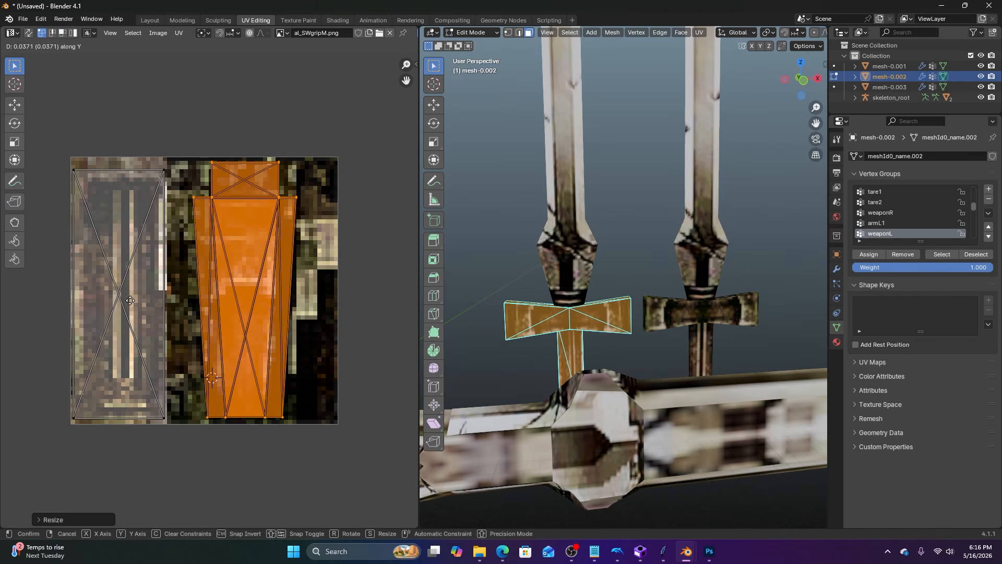
pyautogui.click(130, 301)
pyautogui.press('Tab')
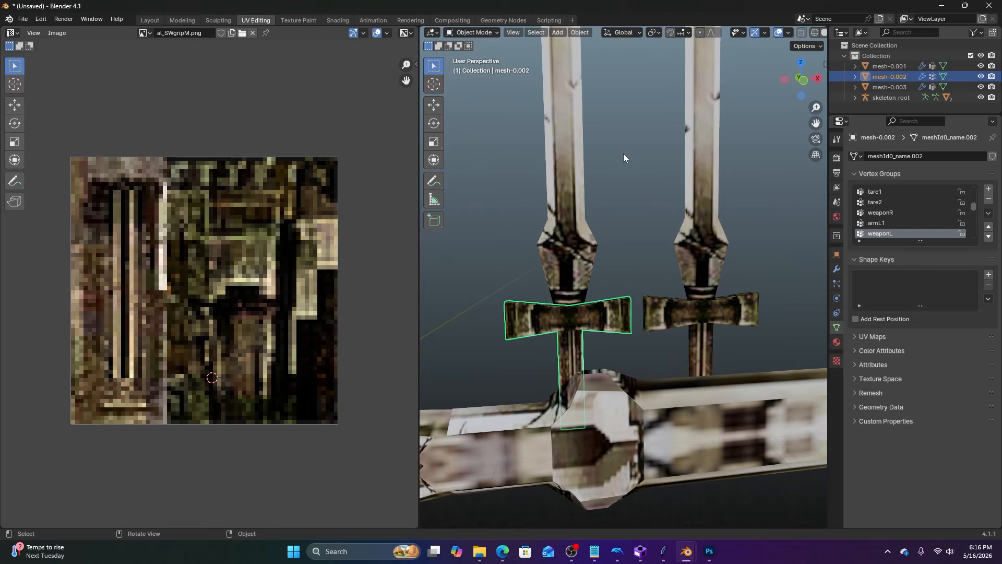
# Delete the spare copy of the blade, mesh-0.001, standing beside the custom sword.
pyautogui.moveTo(625, 154); pyautogui.dragTo(662, 263, button='middle')
pyautogui.click(662, 263)
pyautogui.press('Delete')
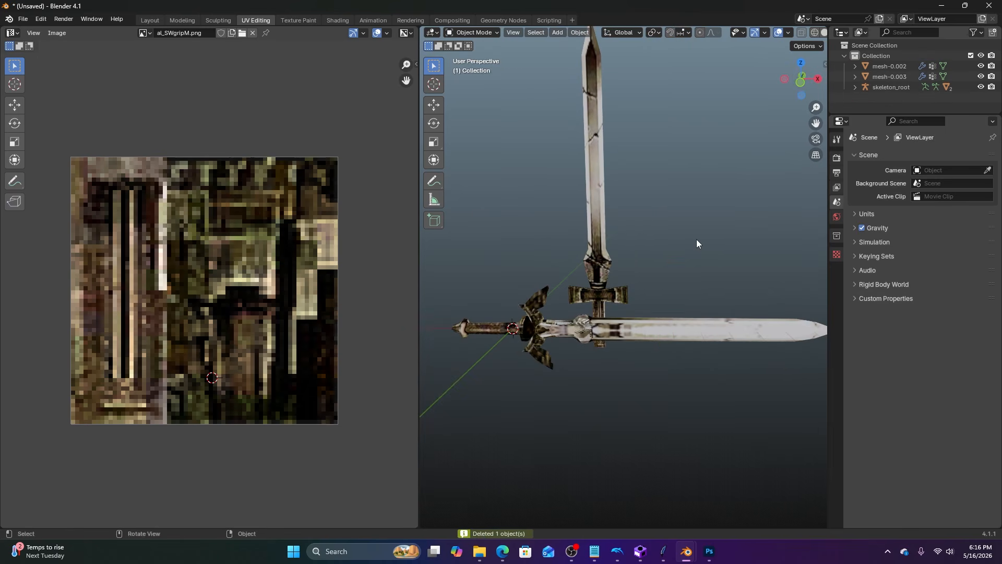
# Select the custom blade mesh-0.003 together with the guard and grip mesh-0.002, and show them in top view.
pyautogui.click(594, 247)
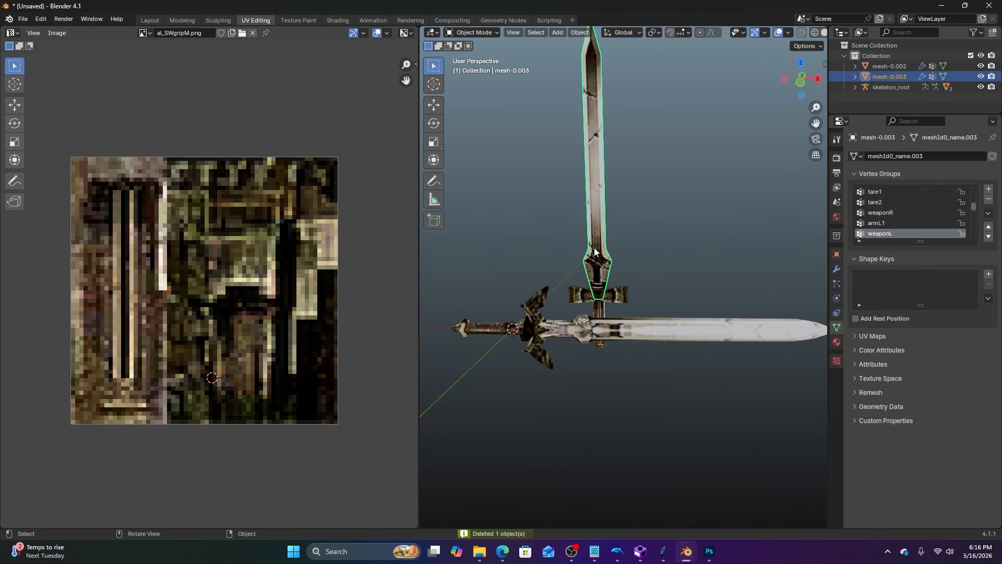
pyautogui.click(624, 292)
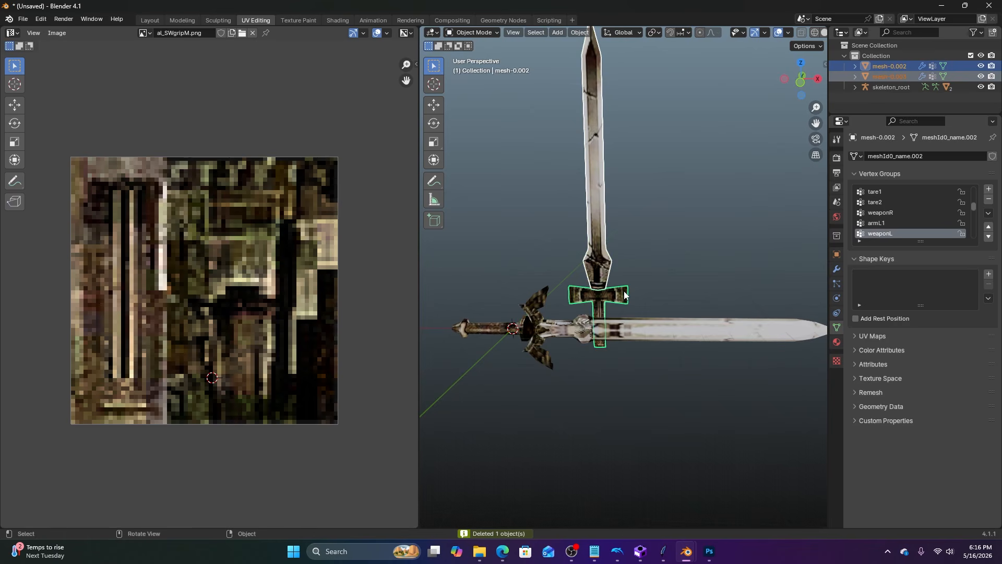
pyautogui.press('KP_7')
pyautogui.press('r')
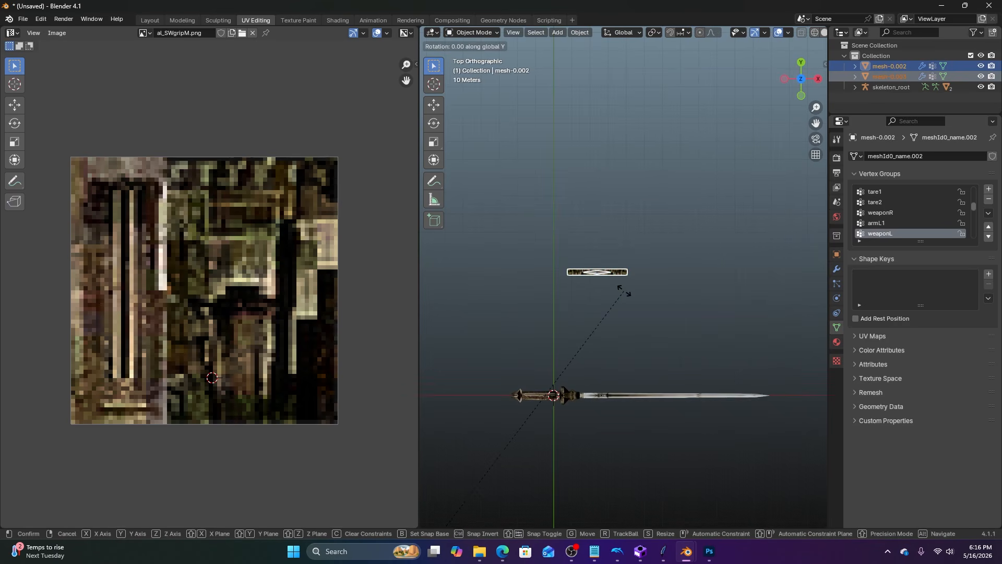
pyautogui.click(649, 291)
pyautogui.hotkey('ctrl', 'z')
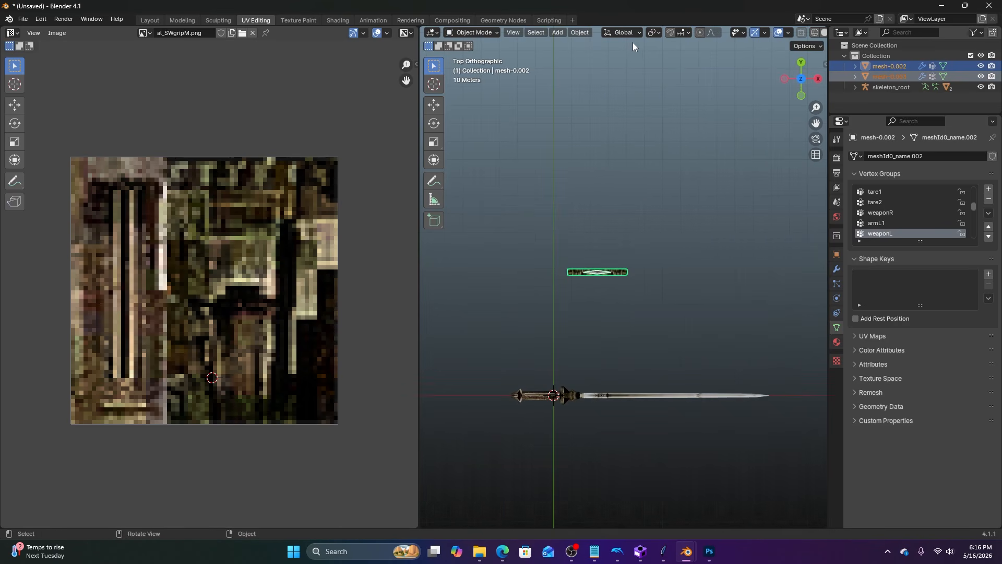
# Move both custom sword meshes in top view onto the original Master Sword's hilt at the world origin, then view them from the front.
pyautogui.press('g')
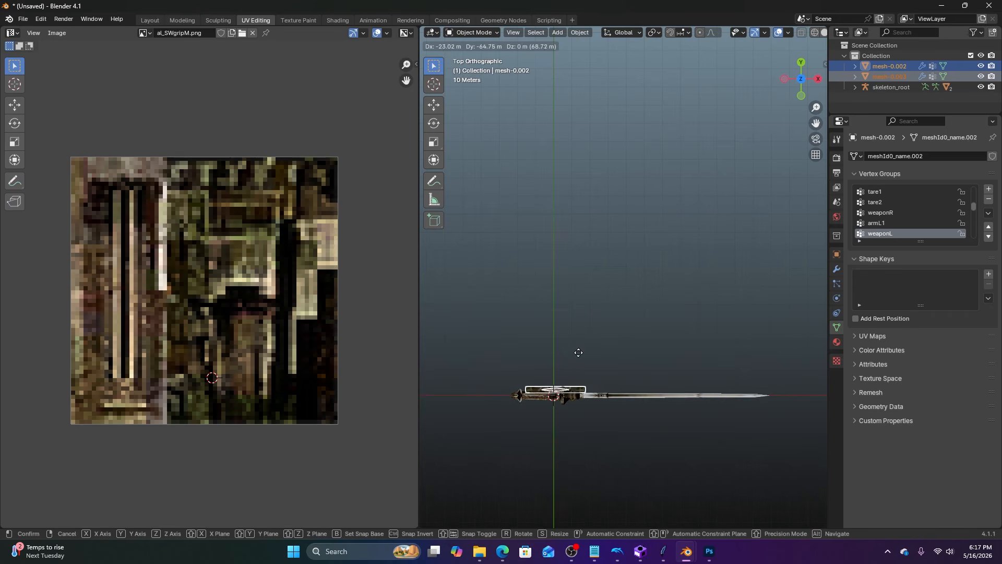
pyautogui.click(575, 359)
pyautogui.keyDown('shift'); pyautogui.moveTo(581, 445); pyautogui.dragTo(612, 386, button='middle'); pyautogui.keyUp('shift')
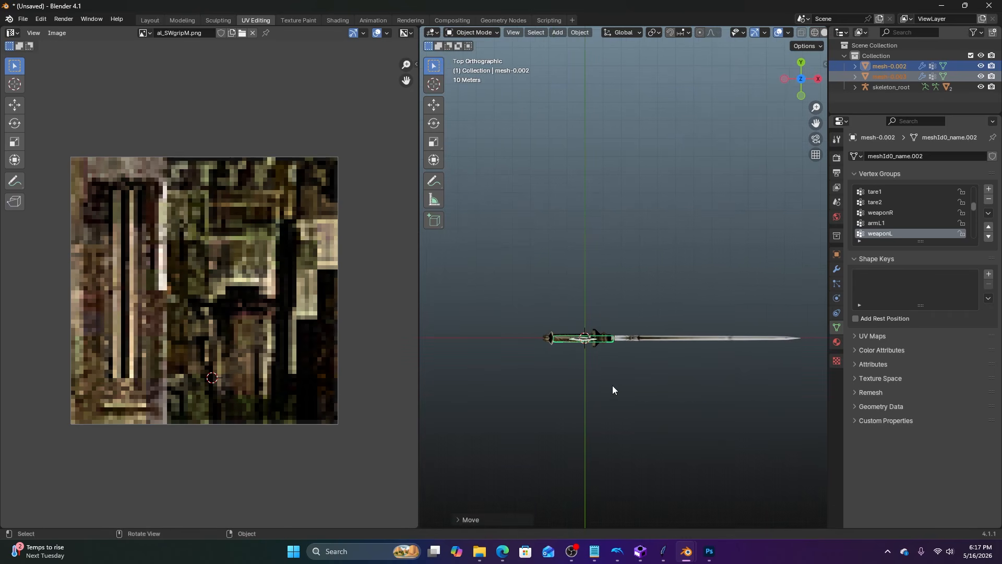
pyautogui.press('KP_2')
pyautogui.press('KP_2')
pyautogui.press('KP_2')
pyautogui.press('KP_2')
pyautogui.press('KP_2')
pyautogui.press('KP_2')
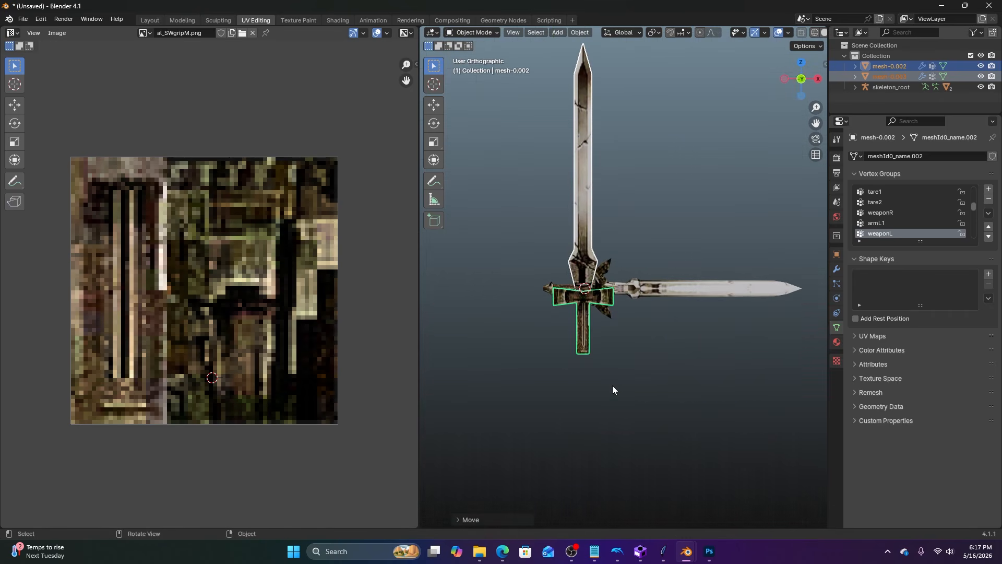
# Apply All Transforms to the selected blade, guard and grip meshes.
pyautogui.scroll(2, 607, 384)
pyautogui.hotkey('ctrl', 'a')
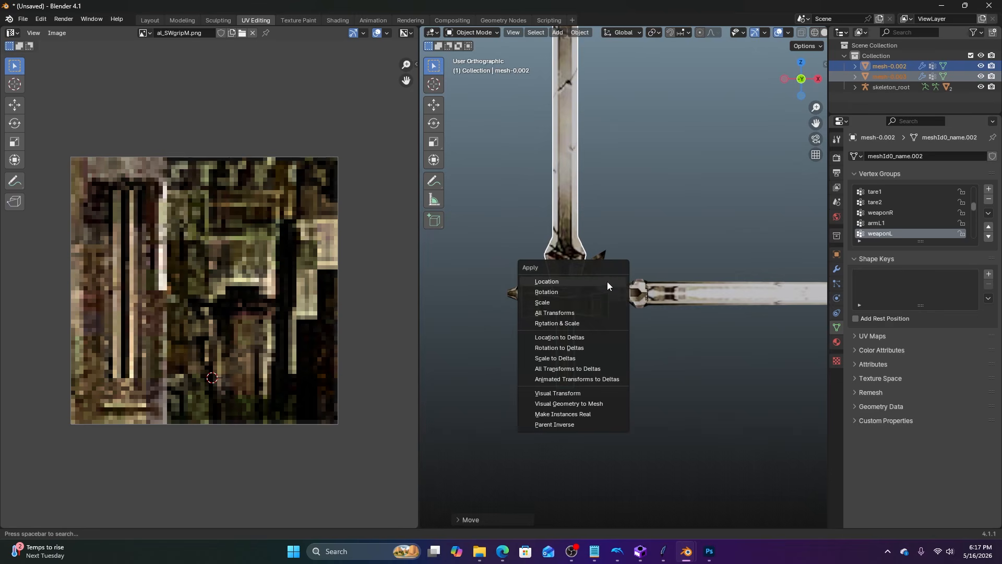
pyautogui.click(581, 314)
pyautogui.keyDown('shift'); pyautogui.moveTo(628, 243); pyautogui.dragTo(642, 291, button='middle'); pyautogui.keyUp('shift')
# Rotate the custom sword 90 degrees about the global Y axis to lie in the same direction as the Master Sword.
pyautogui.press('r')
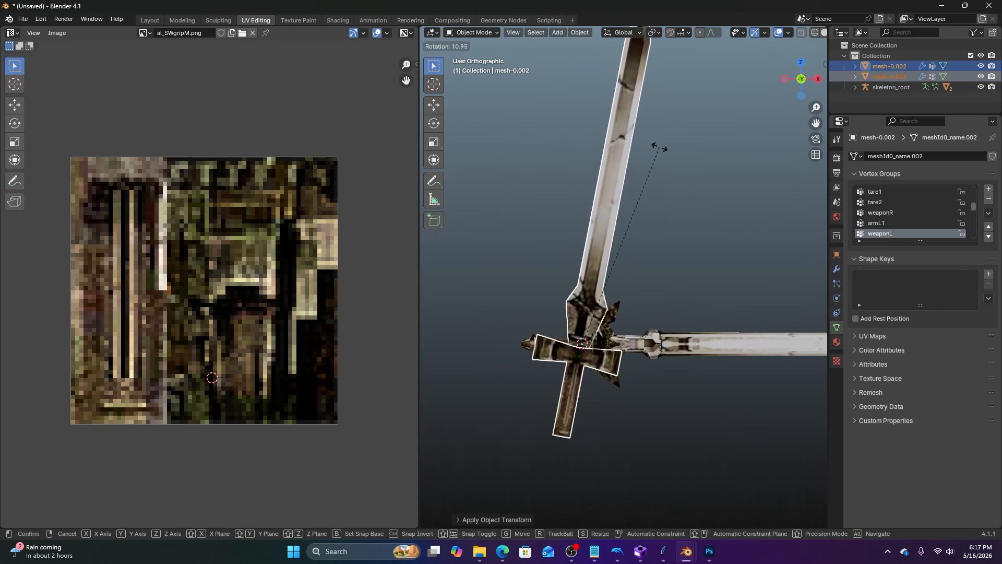
pyautogui.press('y')
pyautogui.press('x')
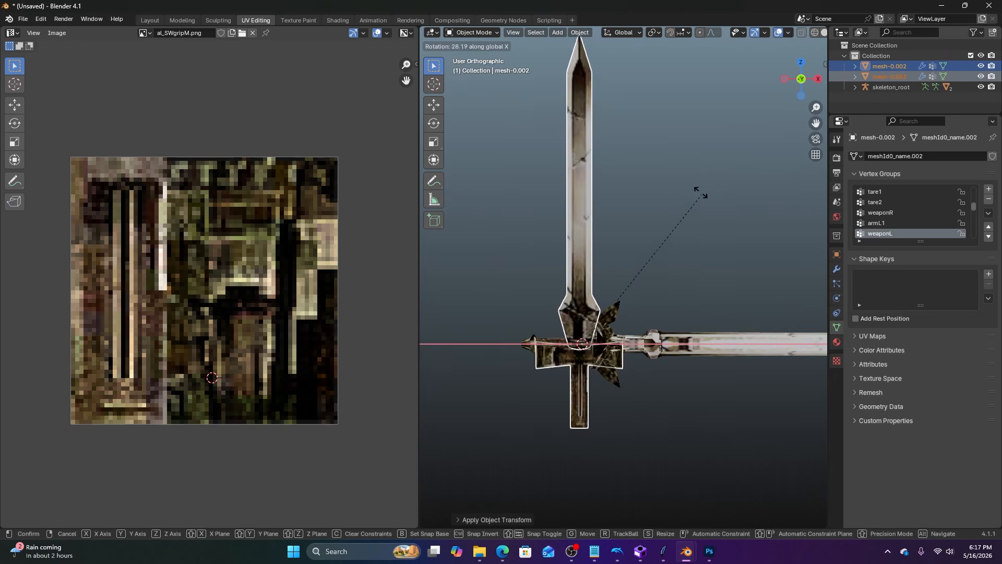
pyautogui.press('z')
pyautogui.press('x')
pyautogui.write('y')
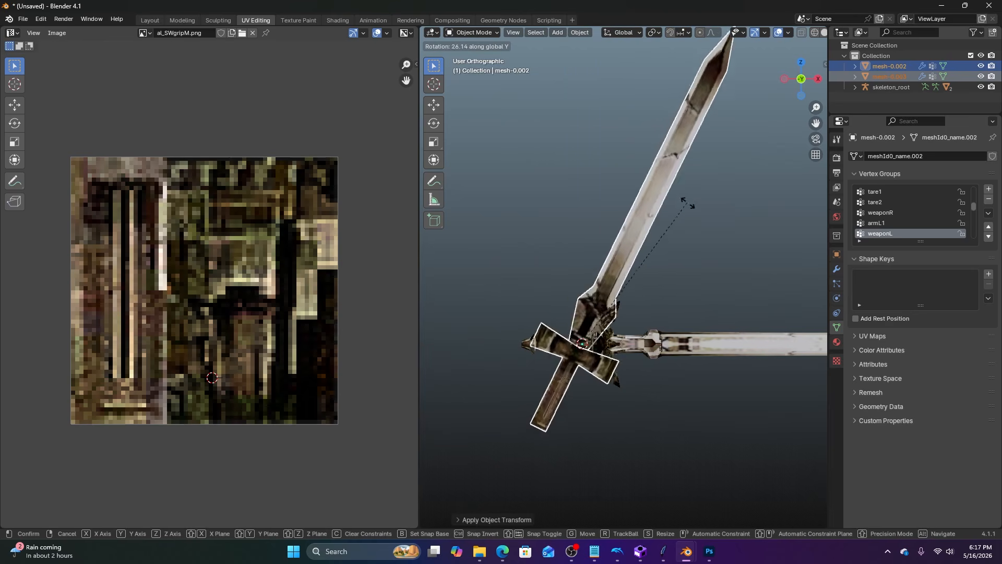
pyautogui.write('90')
pyautogui.press('Return')
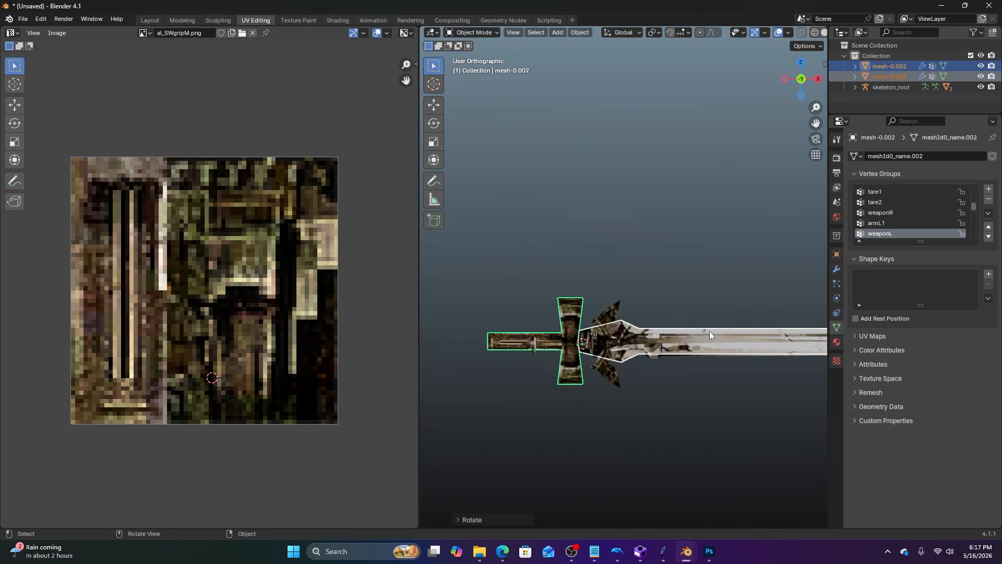
# Widen the 3D viewport and move the custom sword toward the blade tip until its grip overlaps the original Master Sword's grip.
pyautogui.scroll(-1, 670, 296)
pyautogui.keyDown('shift'); pyautogui.moveTo(671, 296); pyautogui.dragTo(595, 238, button='middle'); pyautogui.keyUp('shift')
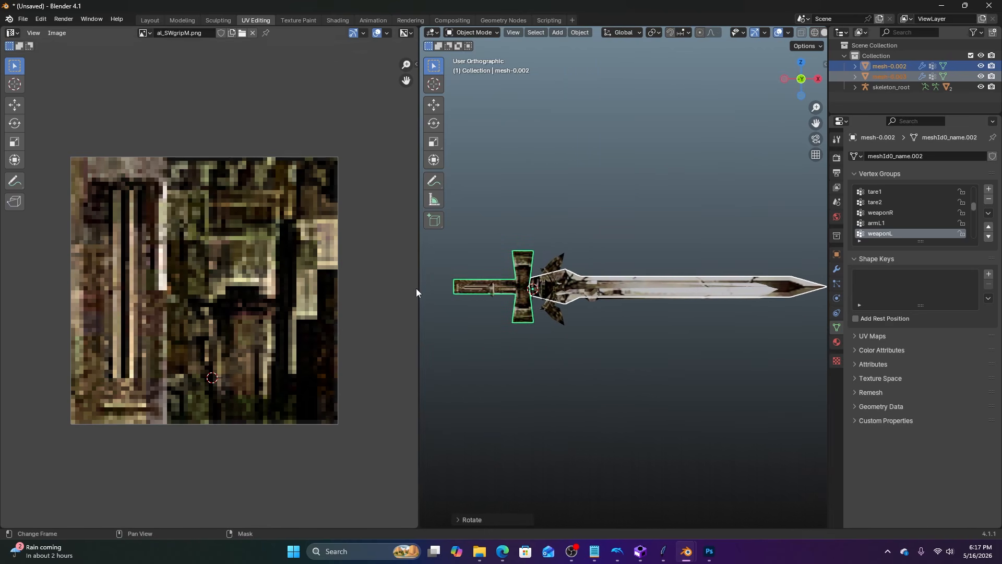
pyautogui.moveTo(420, 288); pyautogui.dragTo(322, 286)
pyautogui.scroll(1, 459, 267)
pyautogui.keyDown('shift'); pyautogui.moveTo(459, 268); pyautogui.dragTo(502, 259, button='middle'); pyautogui.keyUp('shift')
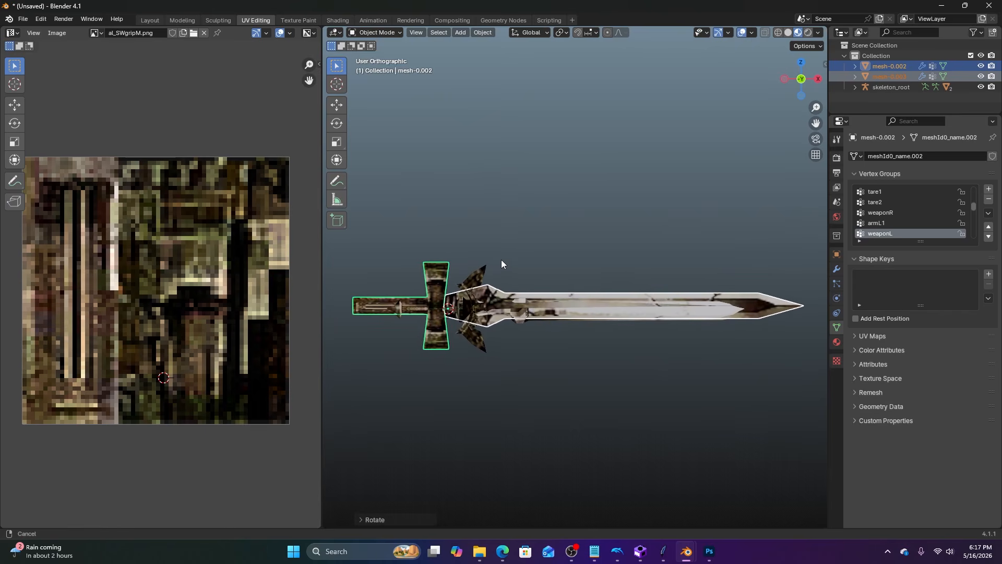
pyautogui.press('g')
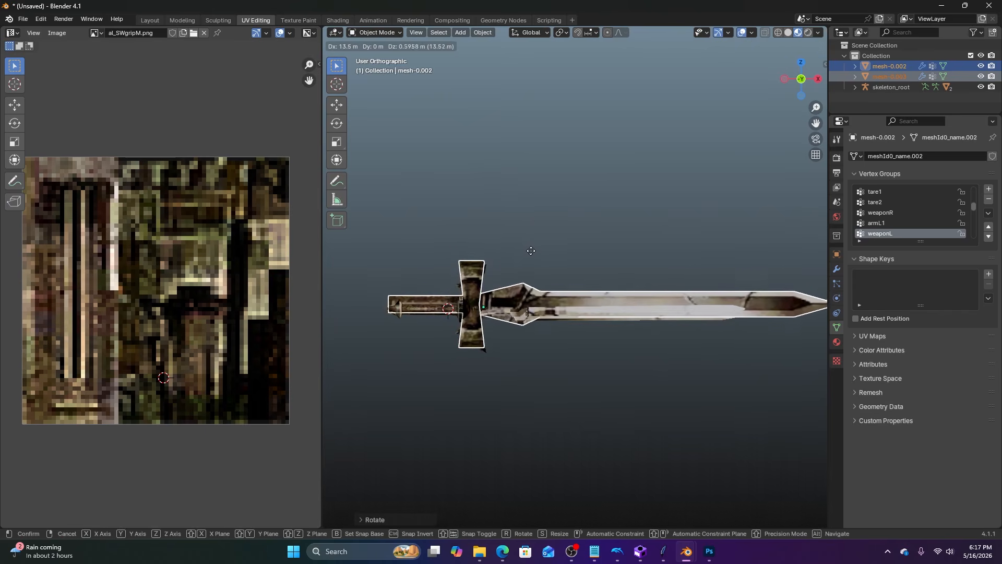
pyautogui.click(529, 255)
# Fine-tune the custom sword's position in front view, aligning its guard and grip with the original Master Sword's hilt.
pyautogui.keyDown('shift'); pyautogui.moveTo(524, 262); pyautogui.dragTo(584, 243, button='middle'); pyautogui.keyUp('shift')
pyautogui.scroll(3, 578, 262)
pyautogui.press('g')
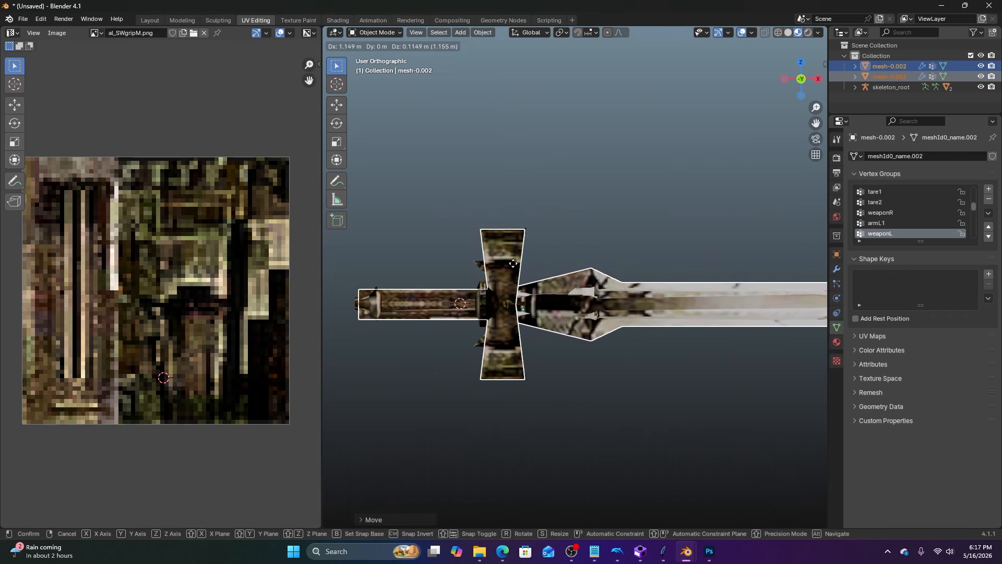
pyautogui.click(507, 265)
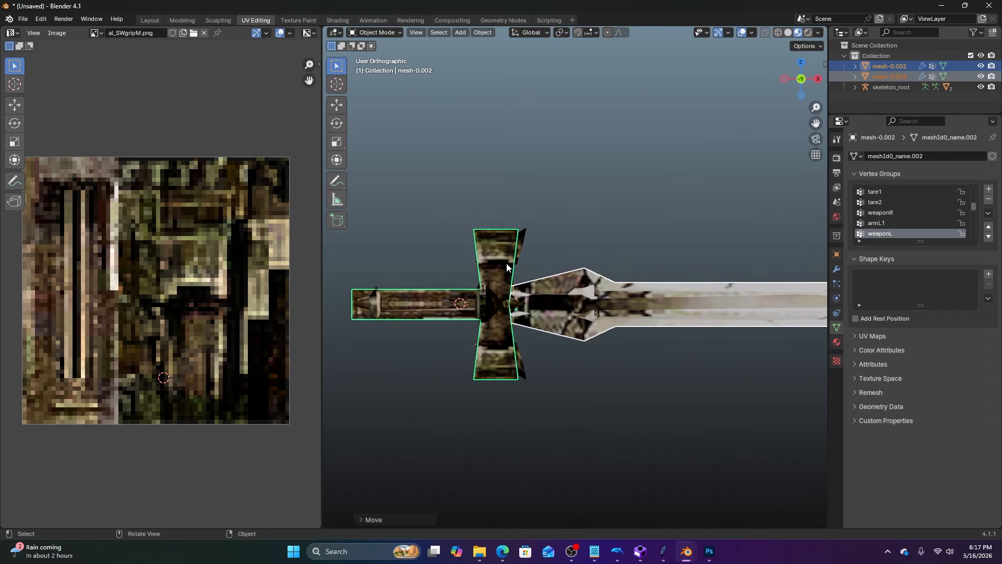
pyautogui.keyDown('shift'); pyautogui.moveTo(579, 255); pyautogui.dragTo(340, 254, button='middle'); pyautogui.keyUp('shift')
pyautogui.scroll(-2, 653, 295)
pyautogui.keyDown('shift'); pyautogui.moveTo(653, 293); pyautogui.dragTo(613, 265, button='middle'); pyautogui.keyUp('shift')
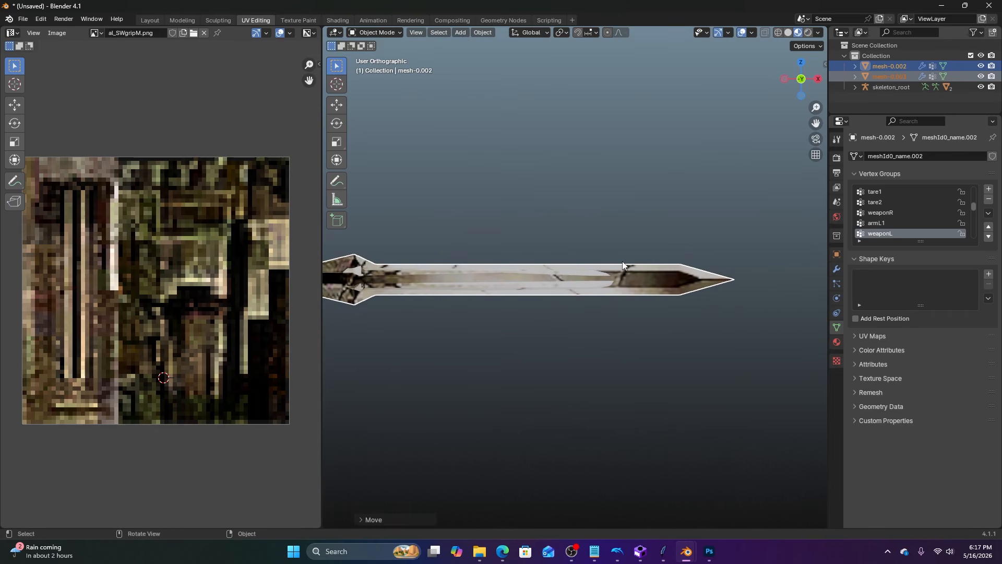
# Align the custom sword with the original Master Sword along the global Y axis, viewing in wireframe, and apply All Transforms.
pyautogui.press('KP_2')
pyautogui.press('KP_2')
pyautogui.press('KP_2')
pyautogui.press('KP_2')
pyautogui.press('KP_2')
pyautogui.press('KP_2')
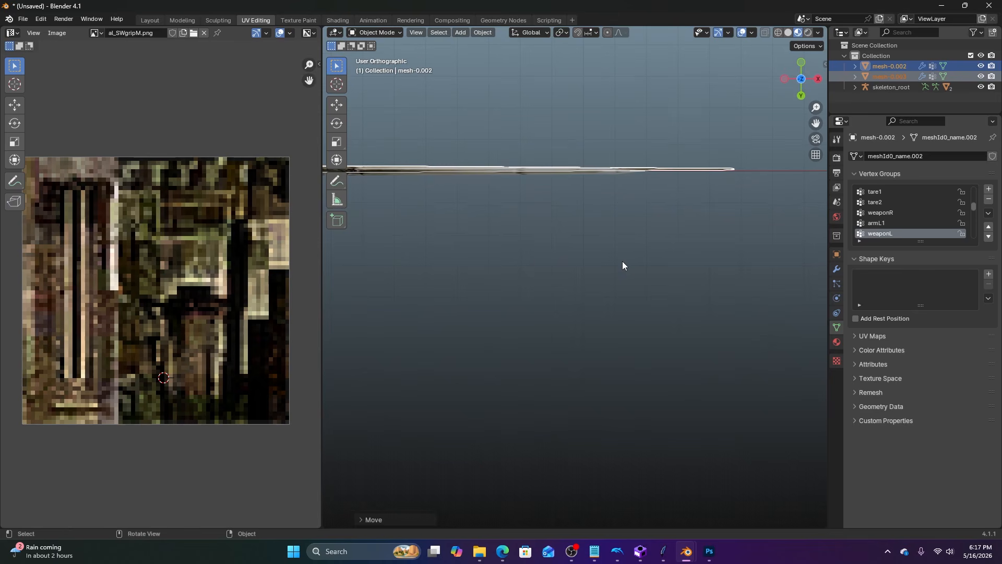
pyautogui.press('z')
pyautogui.click(612, 261)
pyautogui.moveTo(531, 149)
pyautogui.keyDown('shift'); pyautogui.mouseDown(button='middle')
pyautogui.moveTo(663, 257)
pyautogui.moveTo(502, 234)
pyautogui.mouseUp(button='middle'); pyautogui.keyUp('shift')
pyautogui.press('g')
pyautogui.press('y')
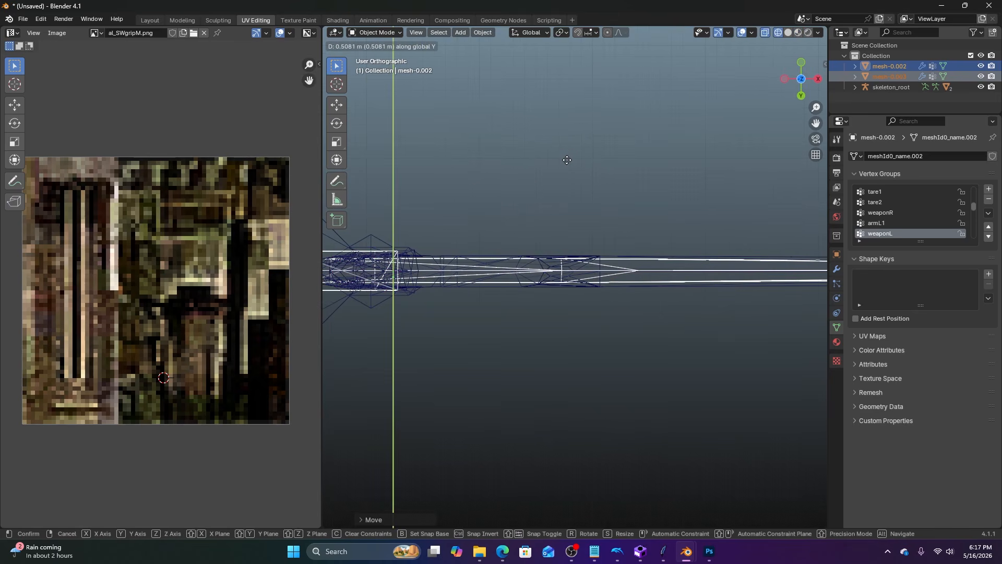
pyautogui.click(569, 163)
pyautogui.hotkey('ctrl', 'a')
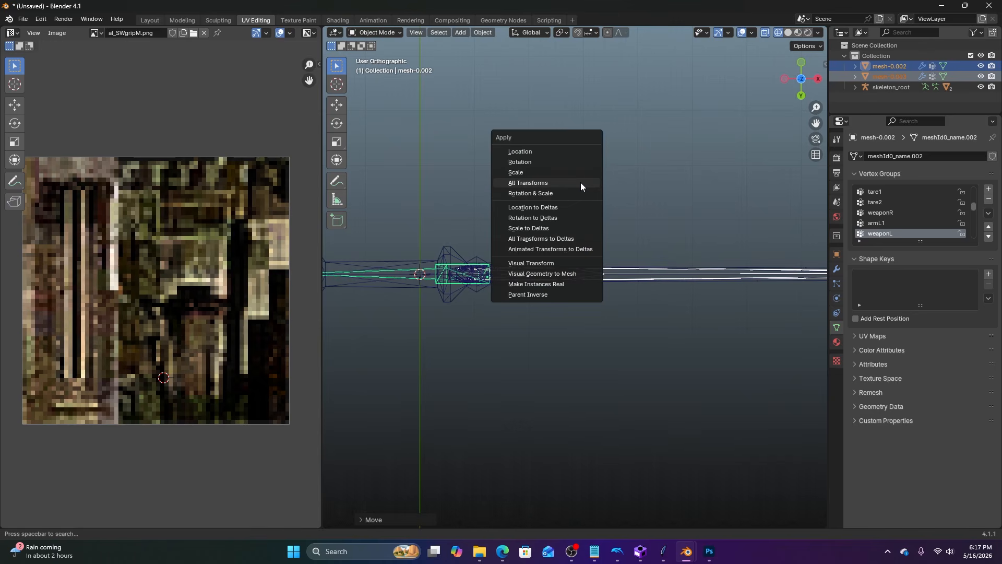
pyautogui.click(580, 183)
# Examine the custom sword's fit over the original Master Sword from several angles, in wireframe and textured display.
pyautogui.press('KP_7')
pyautogui.press('KP_2')
pyautogui.press('KP_2')
pyautogui.press('KP_2')
pyautogui.press('KP_2')
pyautogui.press('KP_2')
pyautogui.press('KP_2')
pyautogui.press('KP_2')
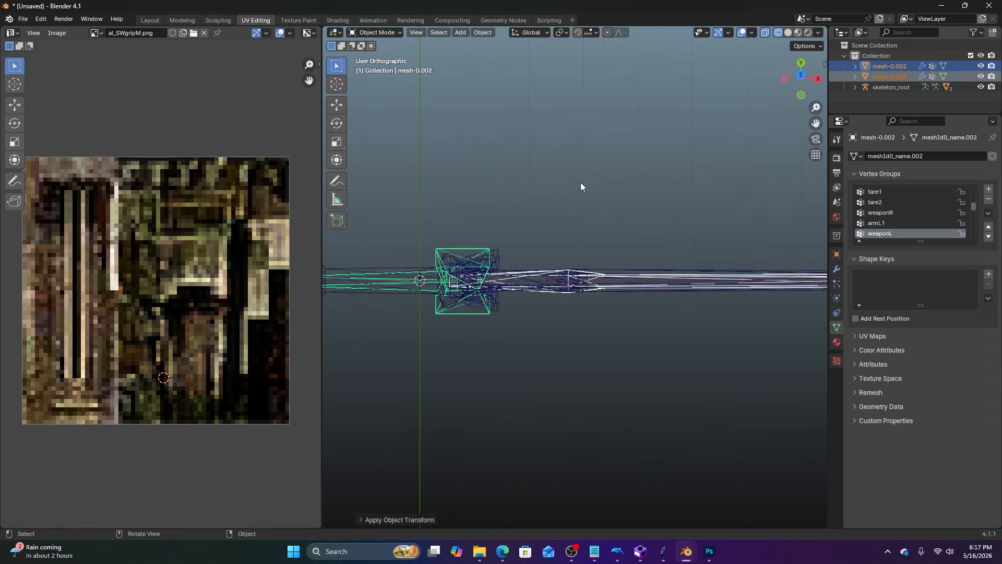
pyautogui.press('KP_9')
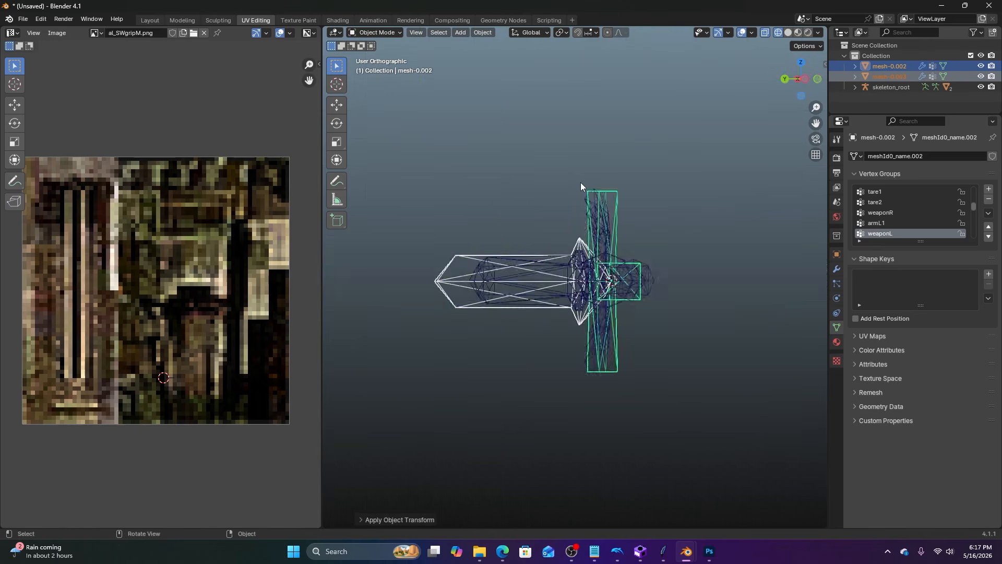
pyautogui.press('z')
pyautogui.click(593, 228)
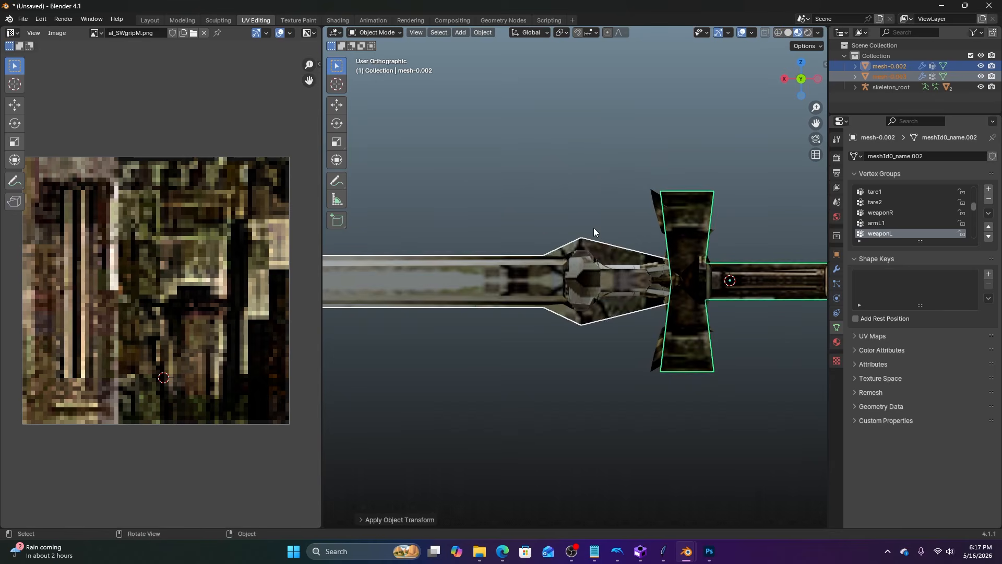
pyautogui.moveTo(594, 228)
pyautogui.mouseDown(button='middle')
pyautogui.moveTo(593, 162)
pyautogui.moveTo(568, 176)
pyautogui.moveTo(632, 232)
pyautogui.moveTo(723, 174)
pyautogui.moveTo(778, 158)
pyautogui.moveTo(625, 210)
pyautogui.moveTo(605, 204)
pyautogui.moveTo(557, 236)
pyautogui.mouseUp(button='middle')
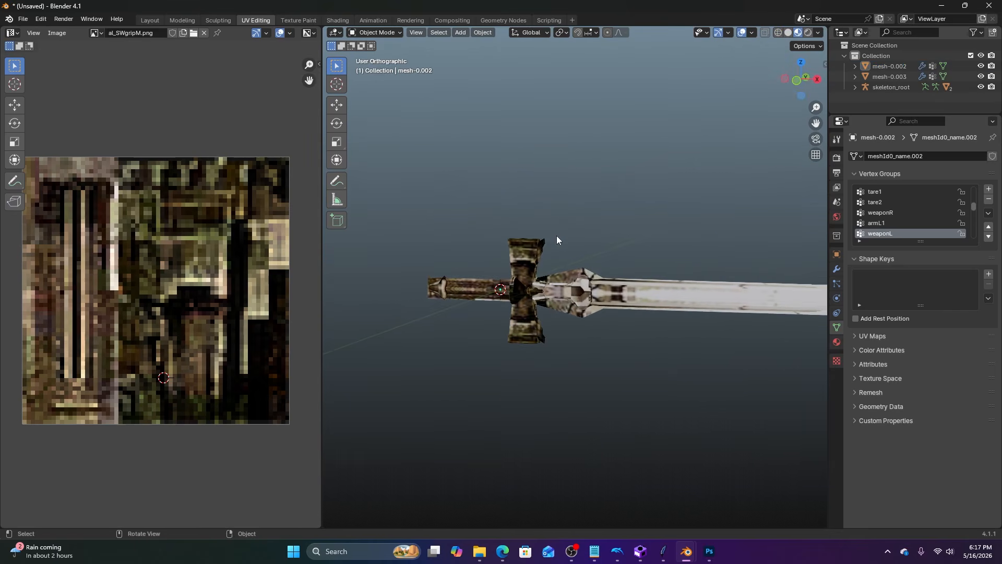
pyautogui.scroll(3, 556, 236)
# Unparent the original Master Sword meshes mesh-0 and mesh-1 from skeleton_root, keeping their transformation.
pyautogui.moveTo(321, 234); pyautogui.dragTo(280, 233)
pyautogui.click(452, 234)
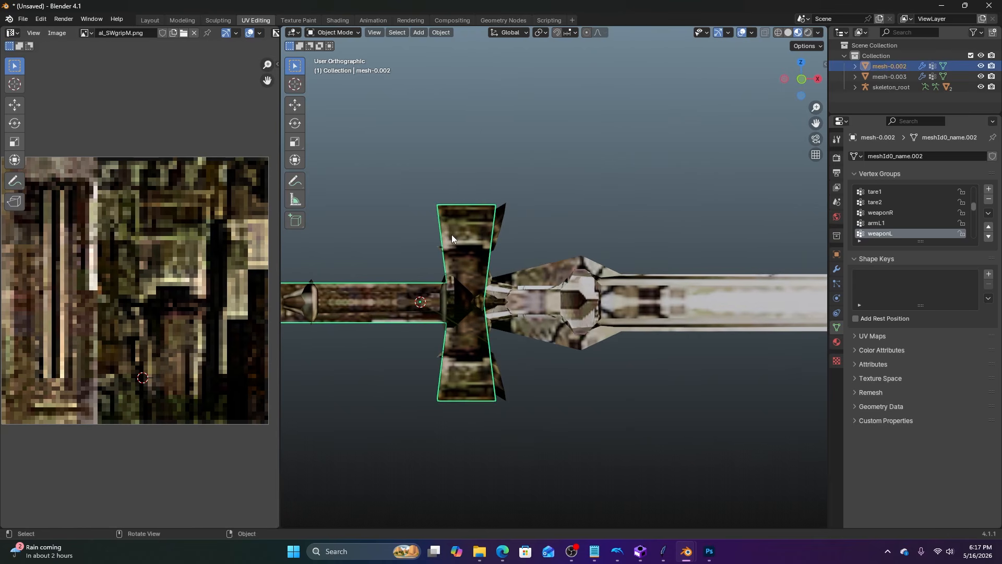
pyautogui.click(887, 86)
pyautogui.click(855, 86)
pyautogui.scroll(-2, 899, 98)
pyautogui.moveTo(888, 114); pyautogui.dragTo(889, 223)
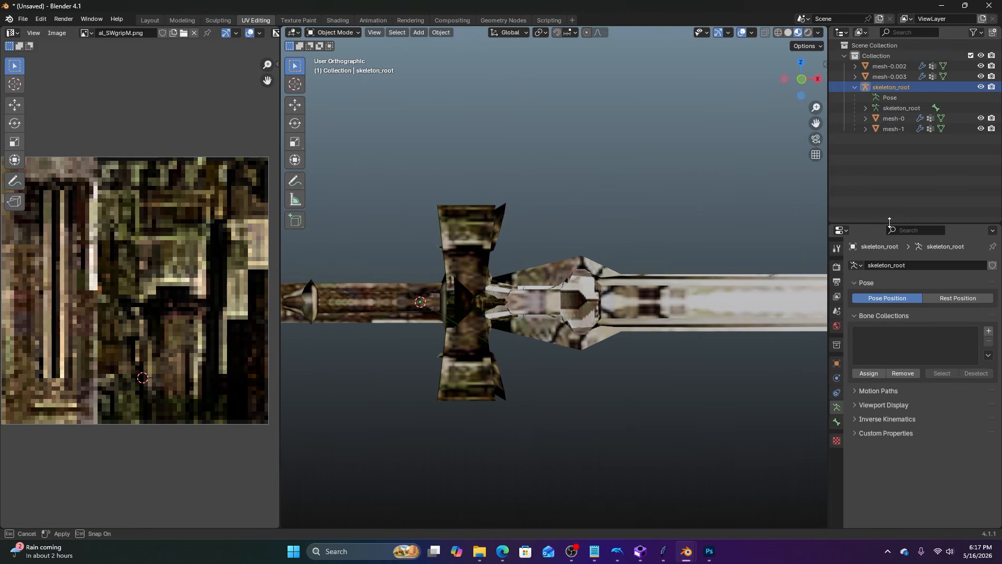
pyautogui.click(893, 119)
pyautogui.keyDown('shift'); pyautogui.click(896, 129); pyautogui.keyUp('shift')
pyautogui.scroll(-2, 685, 174)
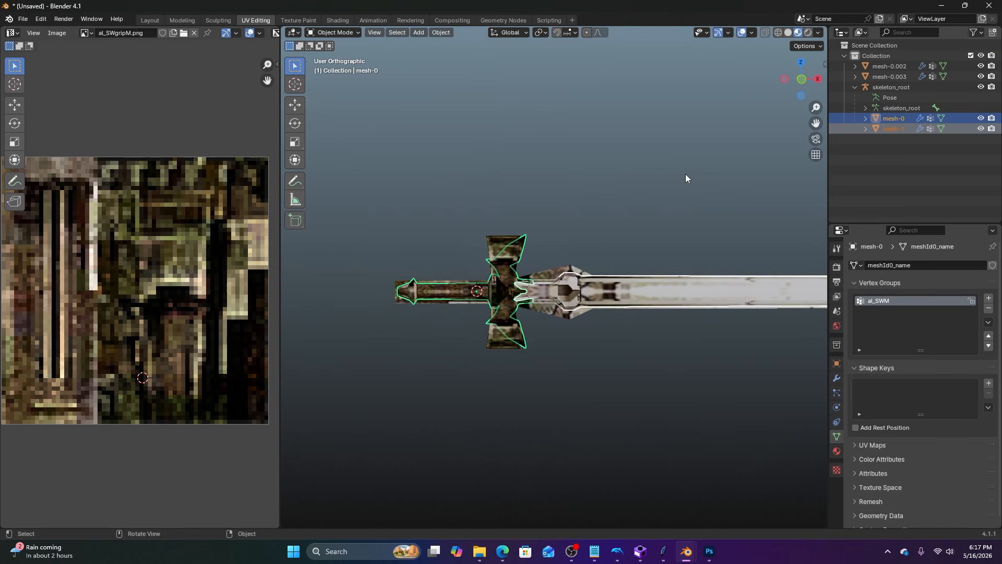
pyautogui.keyDown('shift'); pyautogui.moveTo(685, 174); pyautogui.dragTo(582, 177, button='middle'); pyautogui.keyUp('shift')
pyautogui.hotkey('alt', 'p')
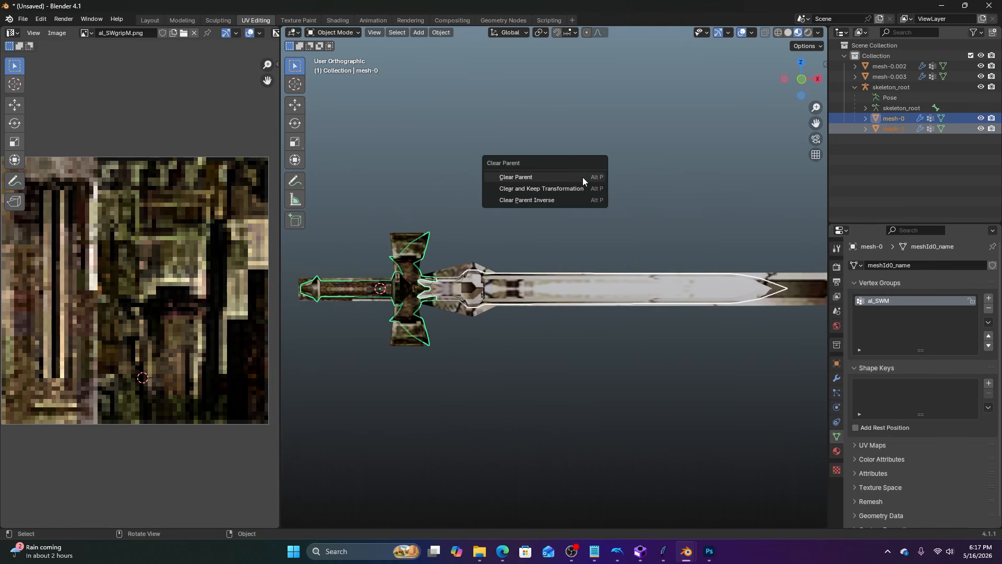
pyautogui.click(574, 190)
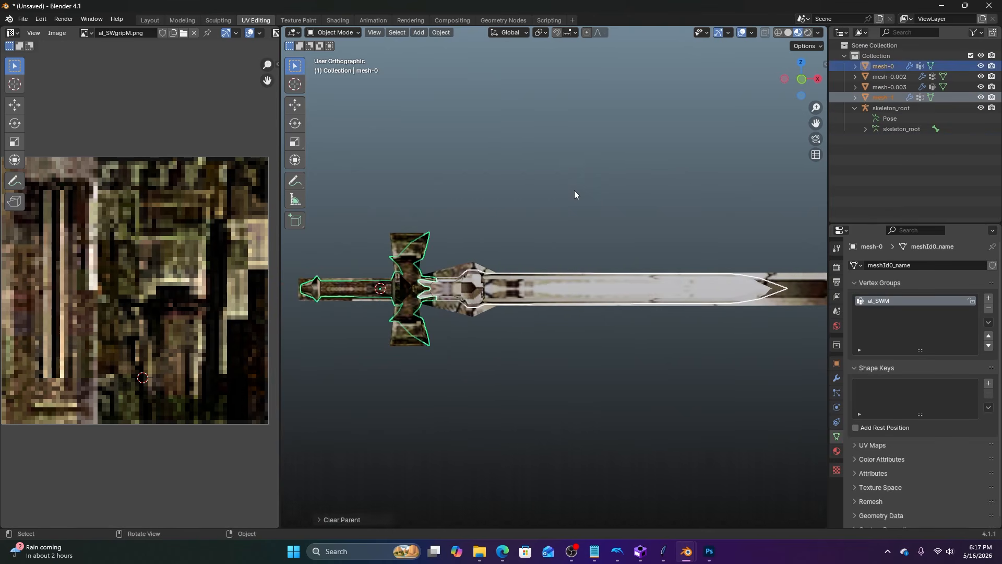
# Collapse the skeleton_root hierarchy and hide the armature.
pyautogui.click(855, 107)
pyautogui.click(882, 107)
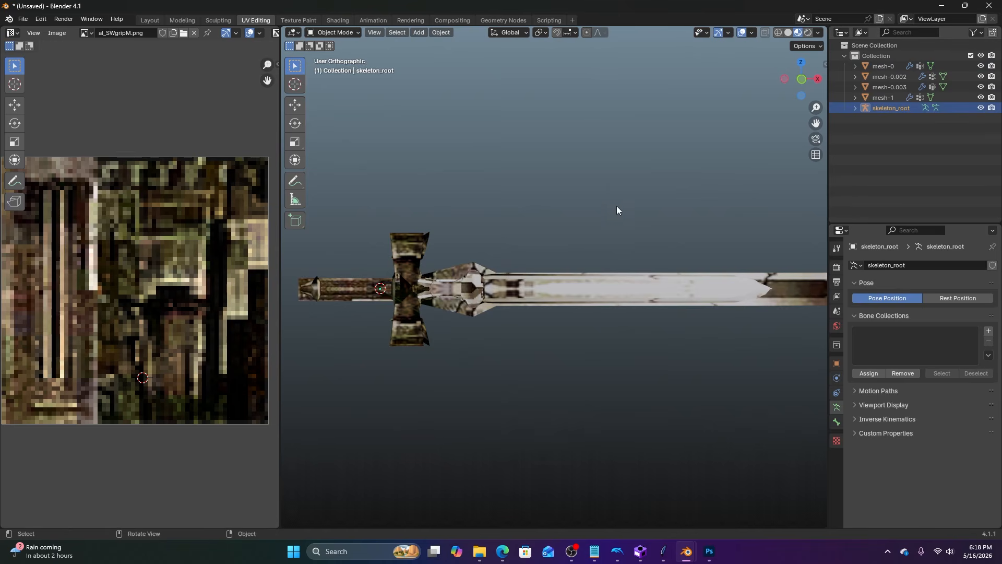
pyautogui.keyDown('shift'); pyautogui.moveTo(459, 218); pyautogui.dragTo(508, 209, button='middle'); pyautogui.keyUp('shift')
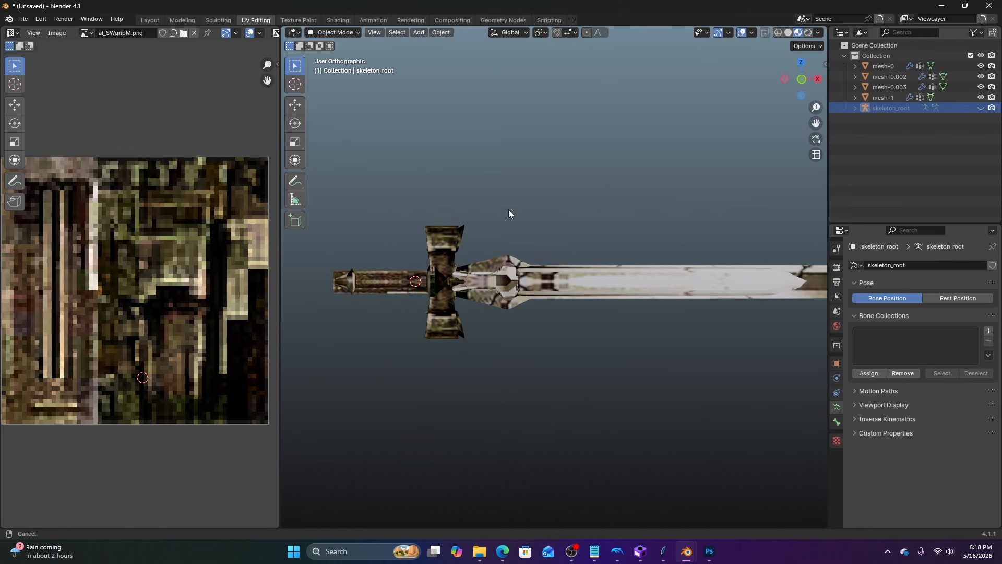
# Move the original Master Sword hilt off the custom sword to a clear spot above its blade.
pyautogui.click(504, 271)
pyautogui.scroll(3, 466, 249)
pyautogui.keyDown('shift'); pyautogui.moveTo(465, 250); pyautogui.dragTo(531, 247, button='middle'); pyautogui.keyUp('shift')
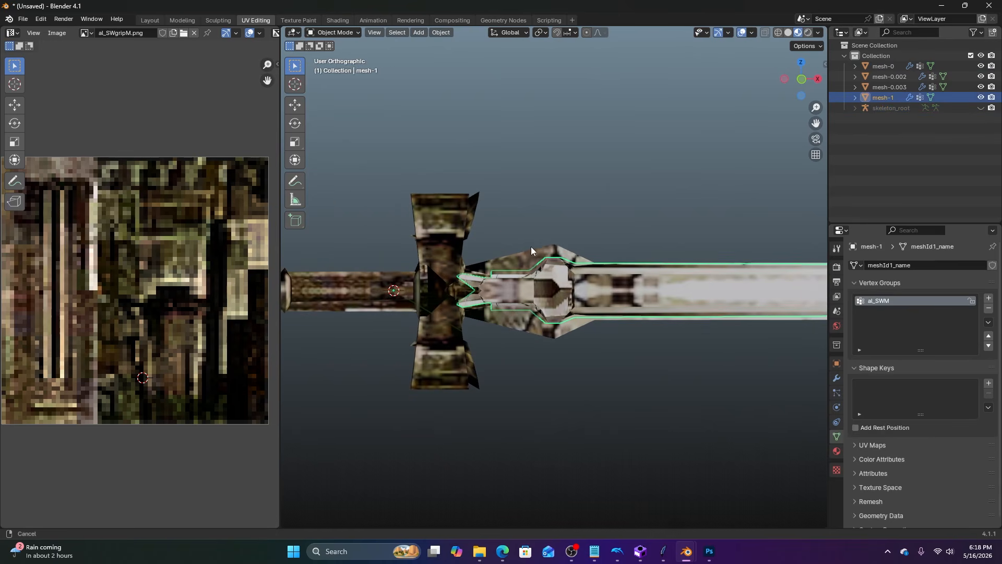
pyautogui.click(461, 207)
pyautogui.keyDown('shift'); pyautogui.moveTo(460, 208); pyautogui.dragTo(570, 228, button='middle'); pyautogui.keyUp('shift')
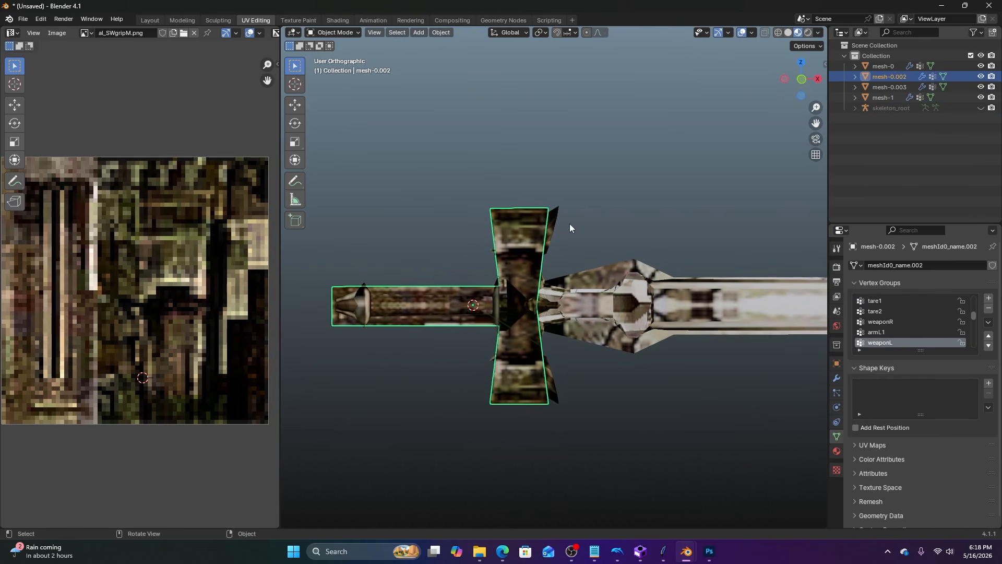
pyautogui.click(554, 224)
pyautogui.moveTo(553, 223); pyautogui.dragTo(672, 85)
# Compare the mesh data names of the original hilt and the custom guard-and-grip object.
pyautogui.click(857, 65)
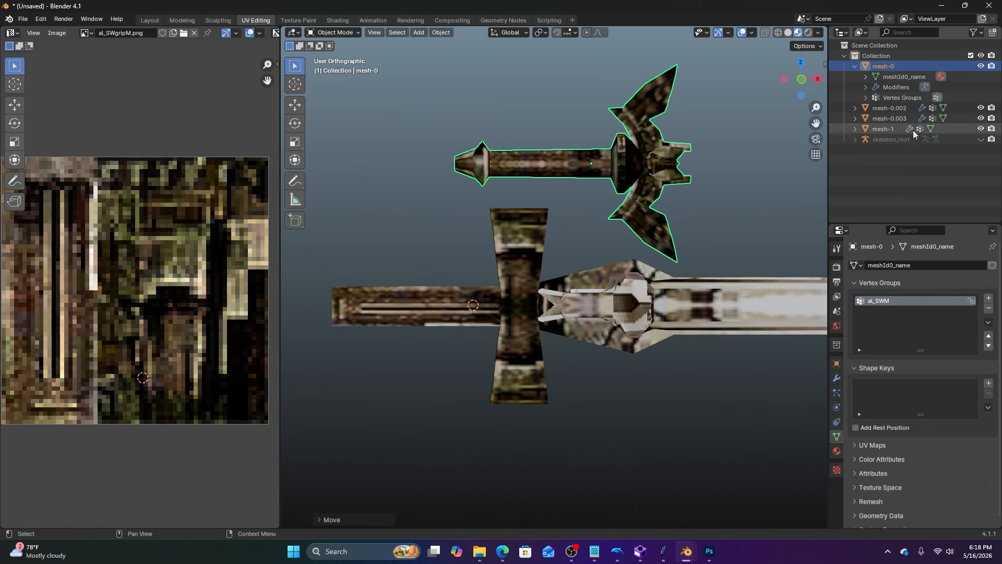
pyautogui.click(907, 79)
pyautogui.doubleClick(905, 77)
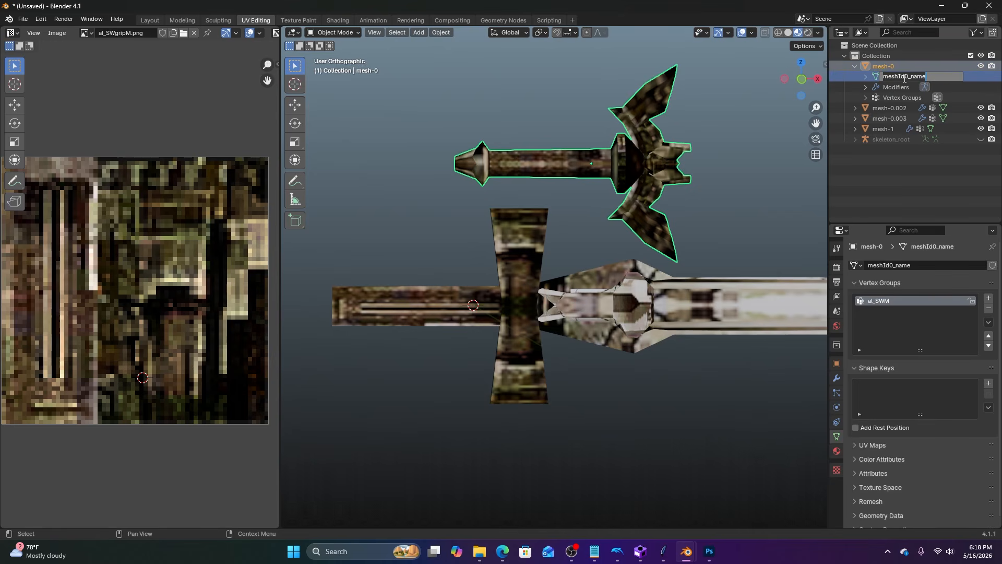
pyautogui.click(511, 252)
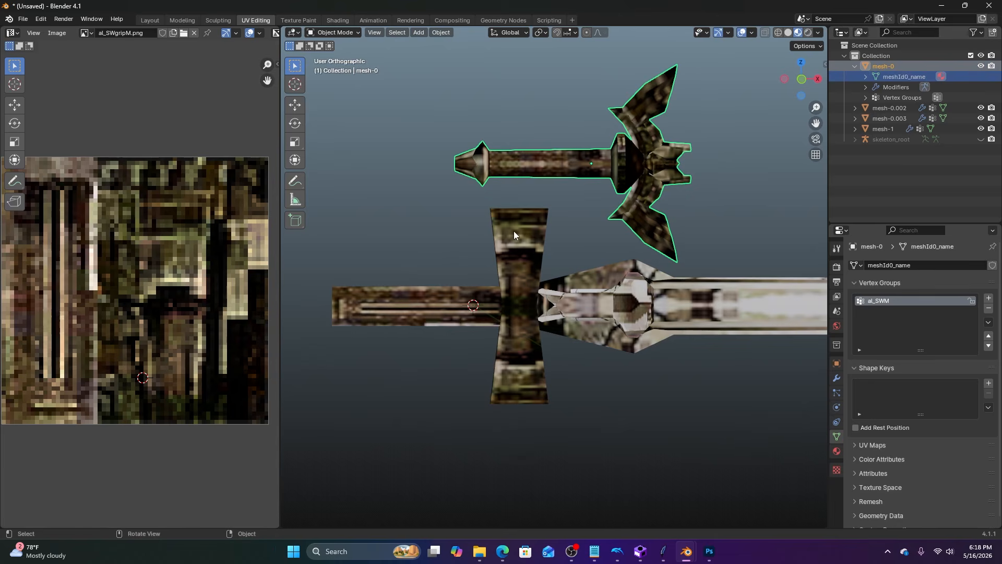
pyautogui.click(514, 230)
pyautogui.click(855, 108)
pyautogui.doubleClick(911, 119)
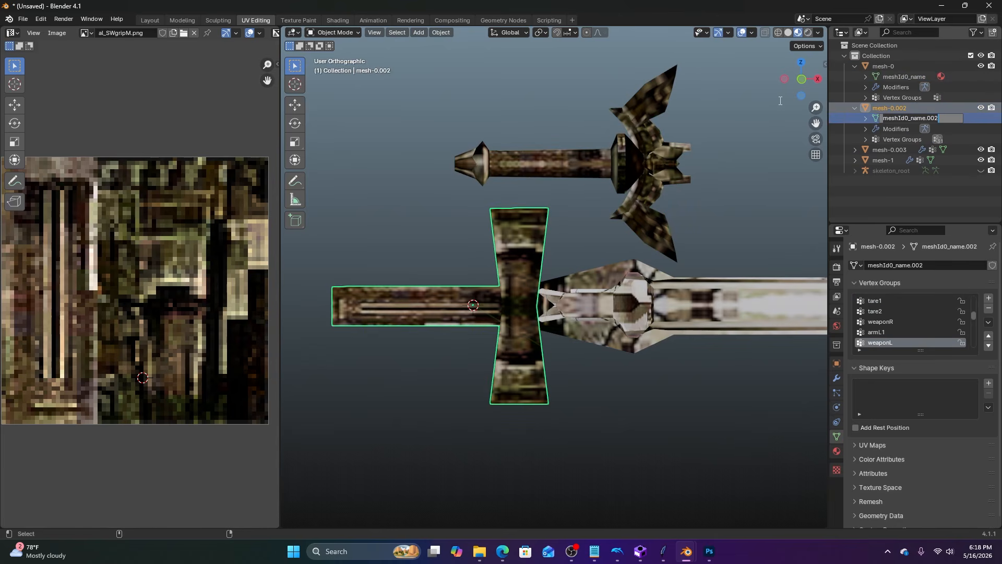
pyautogui.press('Return')
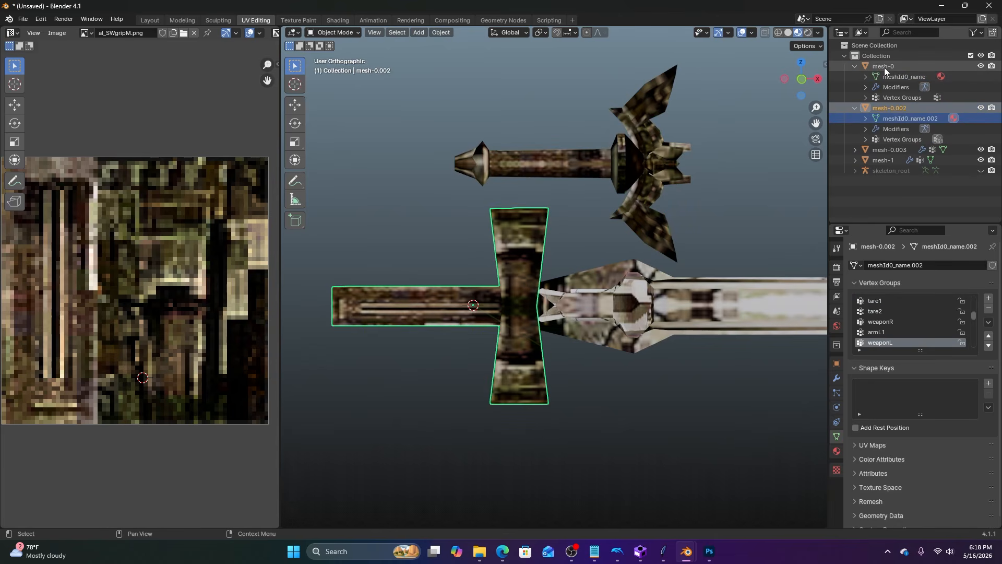
# Rename the custom guard-and-grip object asdfgsdrtfhg and its mesh data sdfgsdfgh.
pyautogui.doubleClick(902, 108)
pyautogui.write('asdfgsdrtfhg')
pyautogui.press('Return')
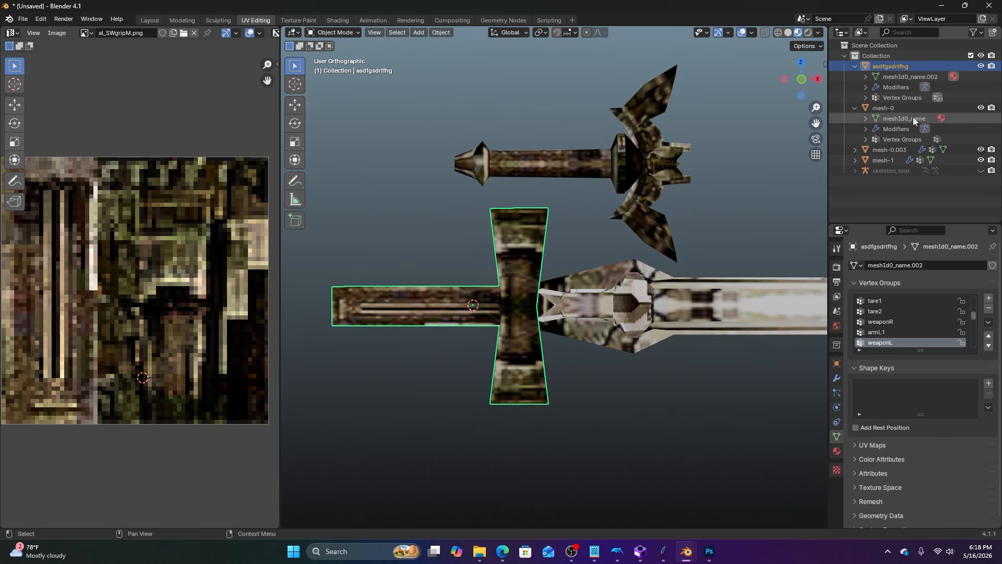
pyautogui.doubleClick(903, 77)
pyautogui.write('sdfgsdfgh')
pyautogui.press('Return')
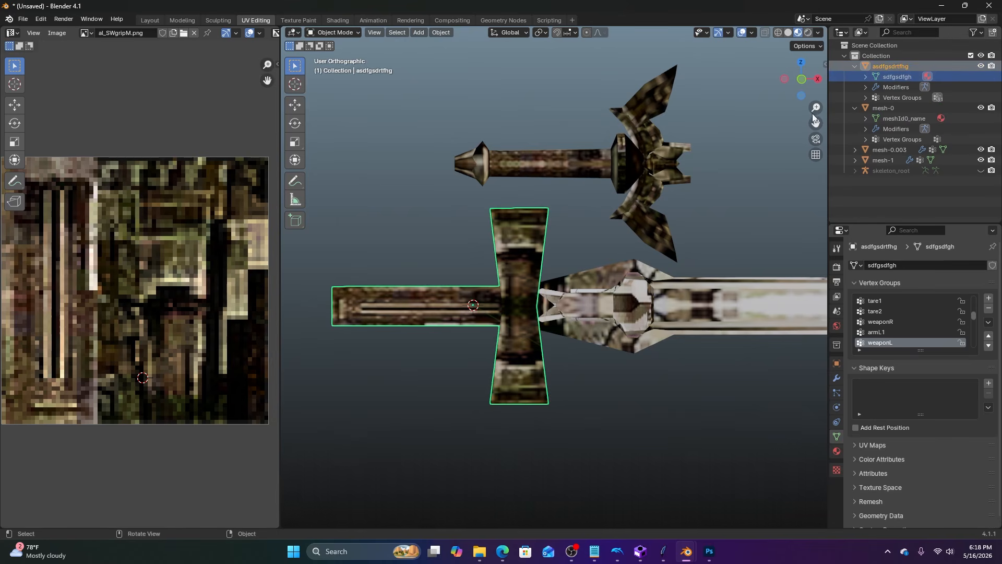
# Copy the original hilt's mesh data name, meshId0_name, onto the custom guard-and-grip mesh data.
pyautogui.click(904, 118)
pyautogui.doubleClick(895, 118)
pyautogui.hotkey('ctrl', 'c')
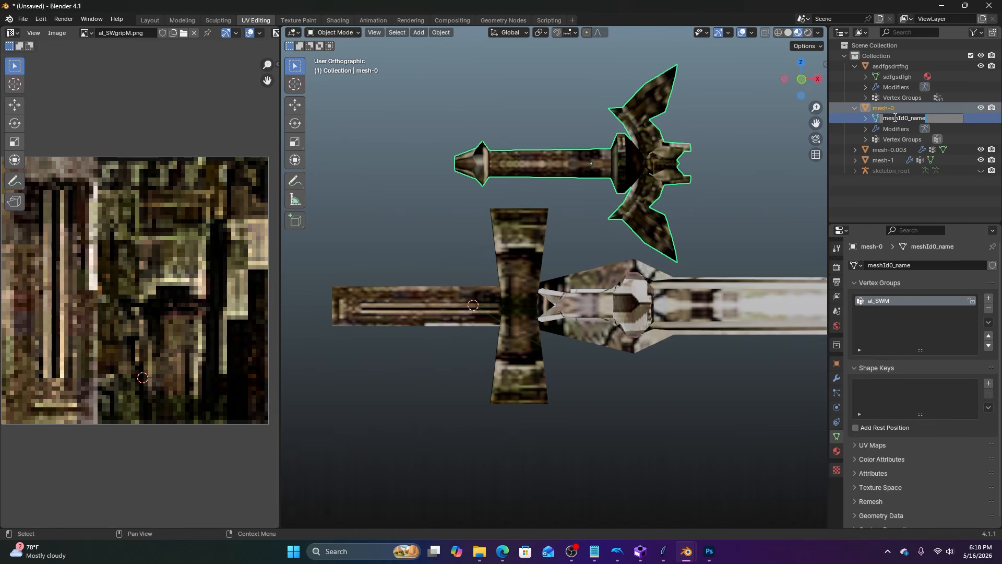
pyautogui.click(534, 247)
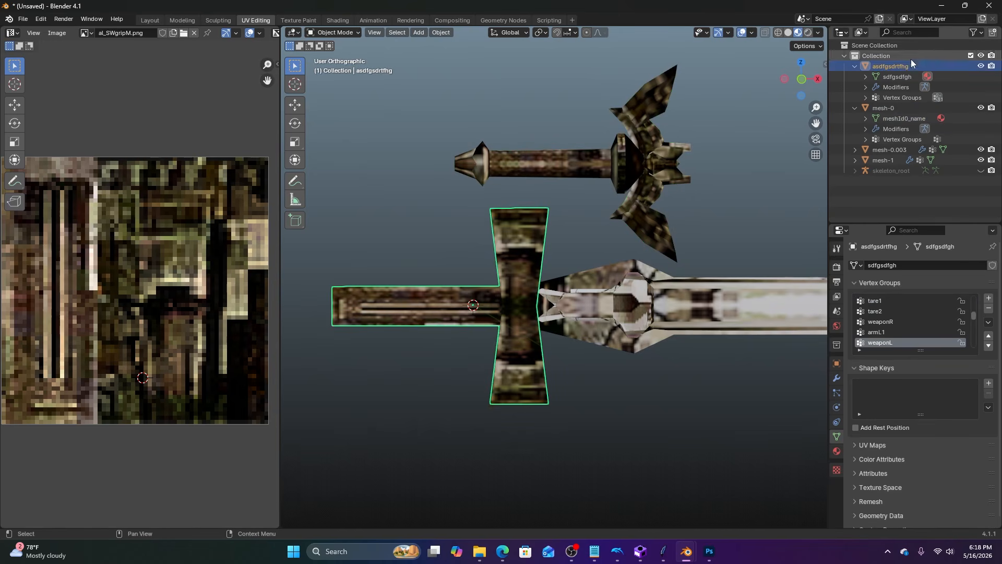
pyautogui.click(898, 77)
pyautogui.doubleClick(897, 77)
pyautogui.hotkey('ctrl', 'v')
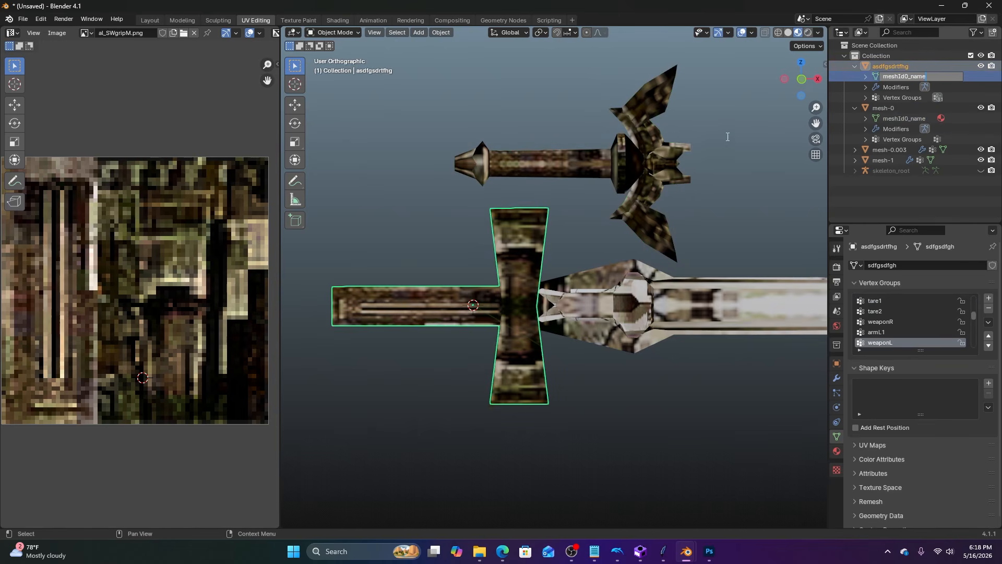
pyautogui.press('Return')
# Rename the custom guard-and-grip object mesh-0, matching the original hilt object's name.
pyautogui.click(686, 151)
pyautogui.doubleClick(885, 111)
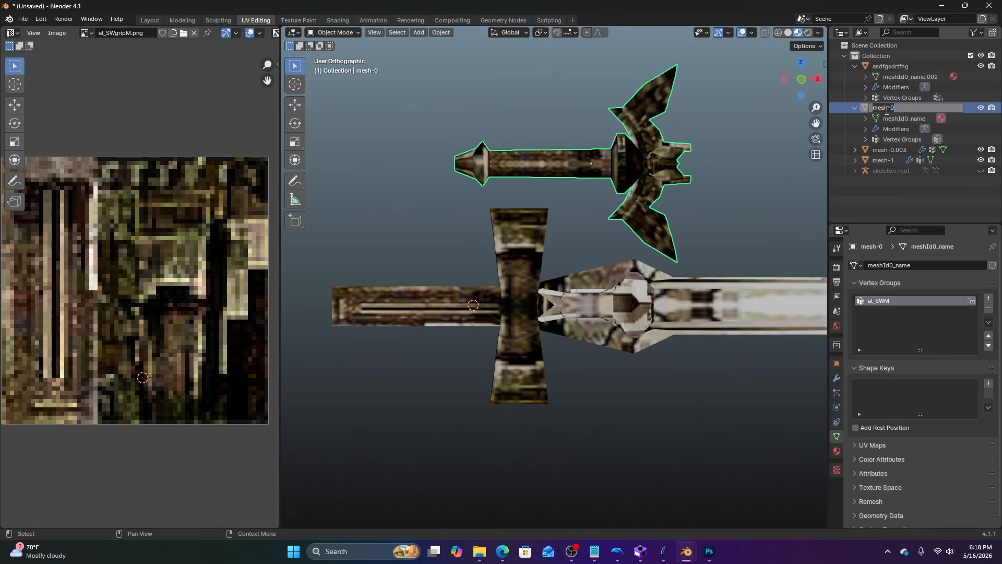
pyautogui.doubleClick(890, 66)
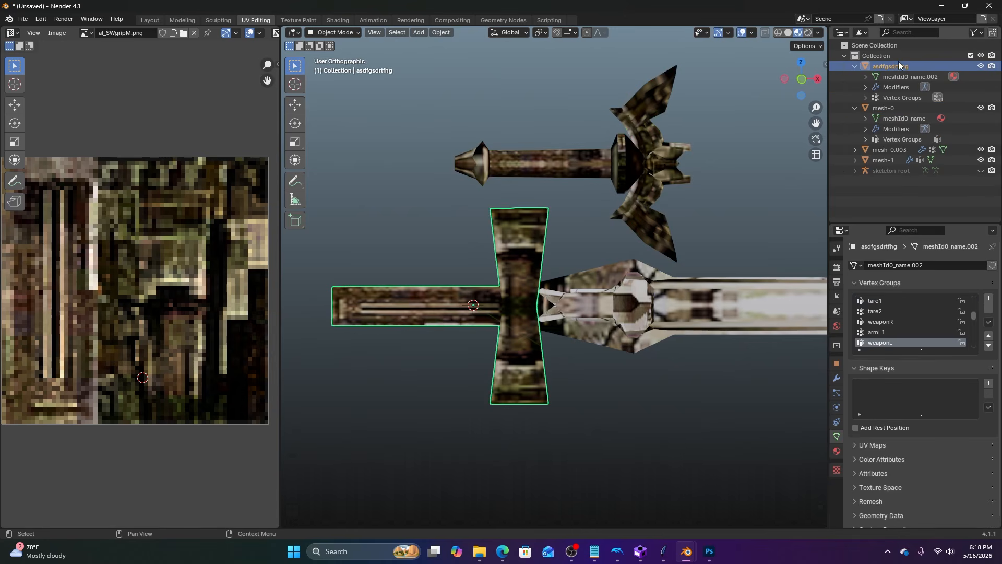
pyautogui.write('mesh-0')
pyautogui.press('Return')
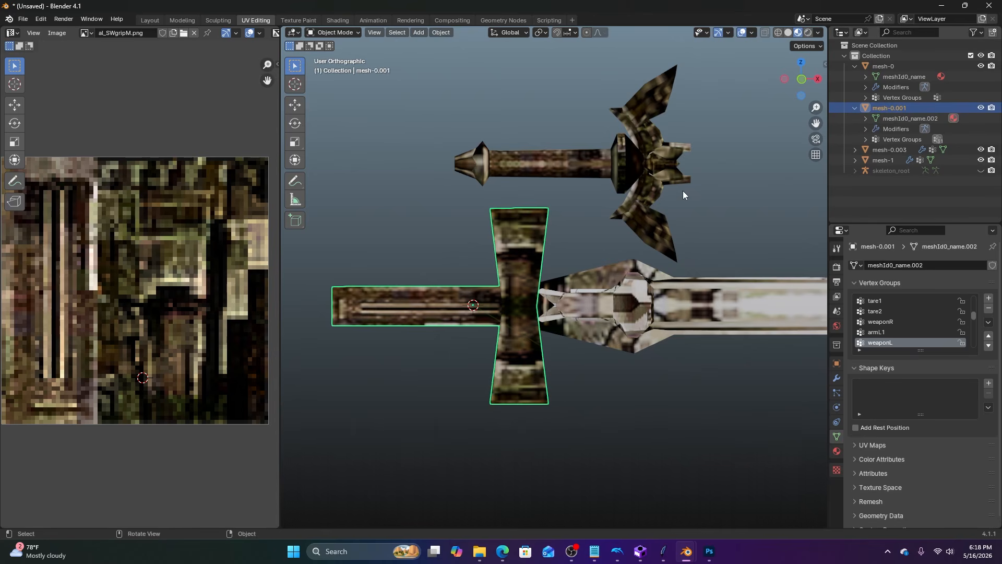
# Compare the materials of the custom guard-and-grip and the original hilt, and delete the original hilt.
pyautogui.click(837, 451)
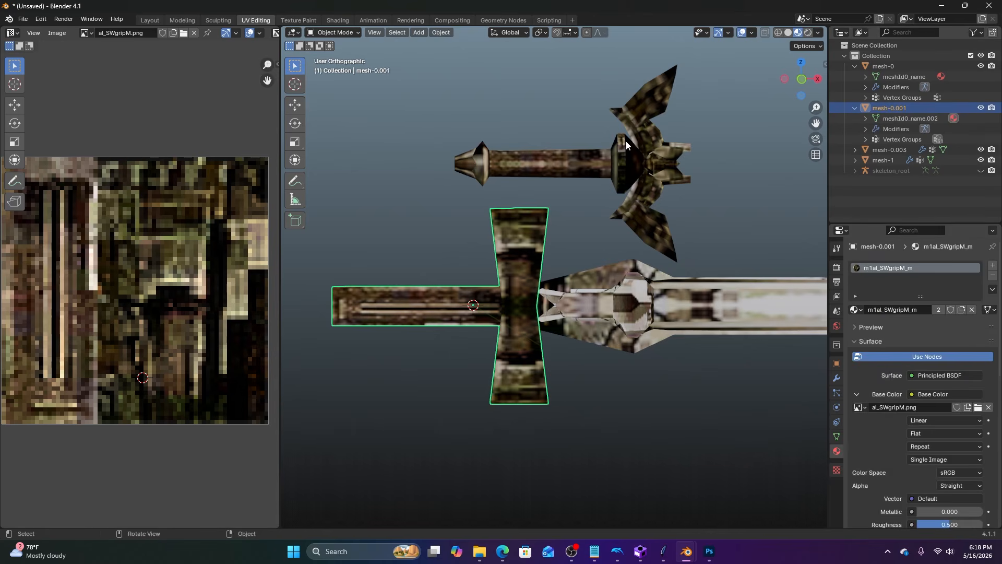
pyautogui.click(610, 155)
pyautogui.click(534, 262)
pyautogui.click(584, 171)
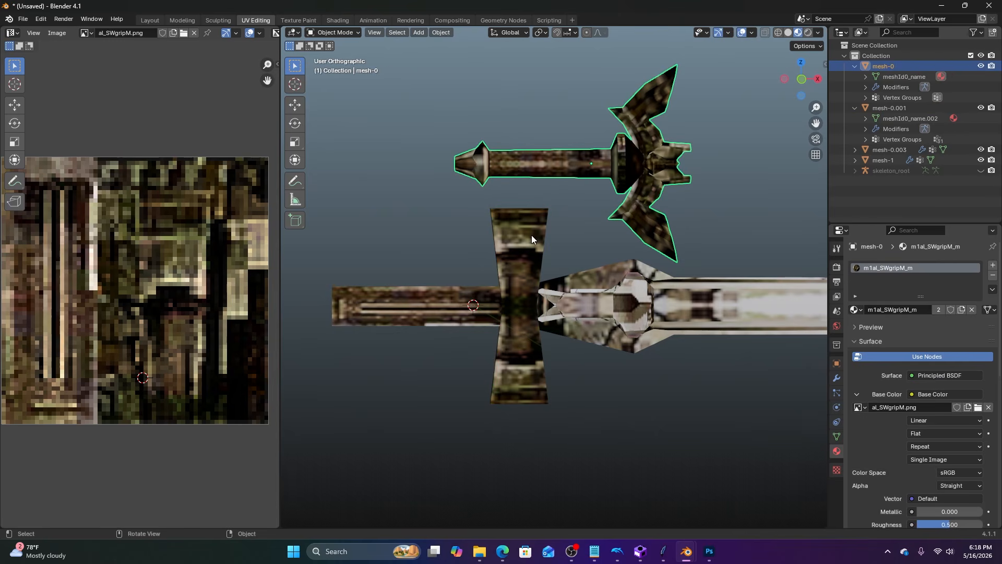
pyautogui.click(619, 147)
pyautogui.press('Delete')
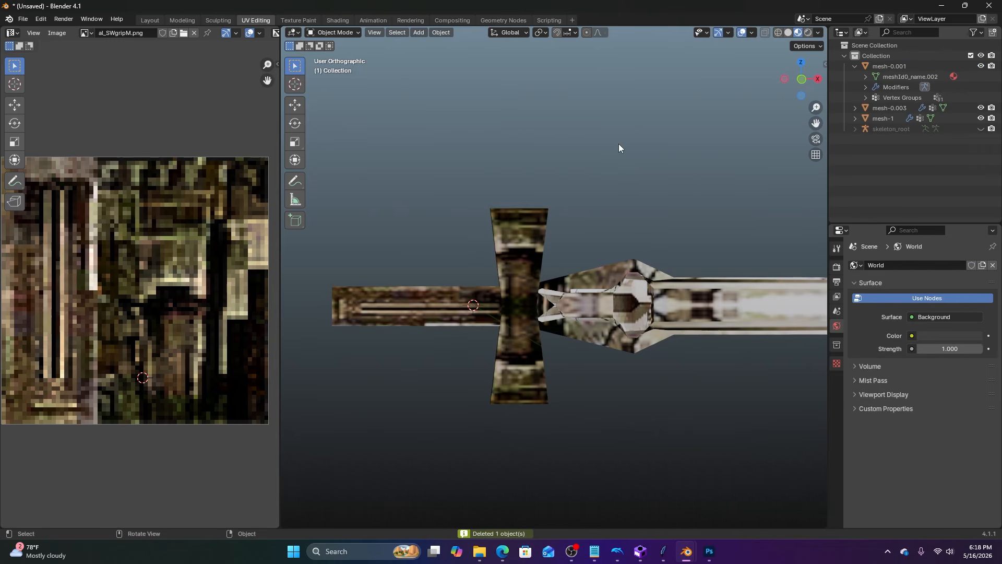
# Rename the custom blade object blade and give its mesh data the same name, blade.
pyautogui.keyDown('shift'); pyautogui.moveTo(626, 197); pyautogui.dragTo(432, 184, button='middle'); pyautogui.keyUp('shift')
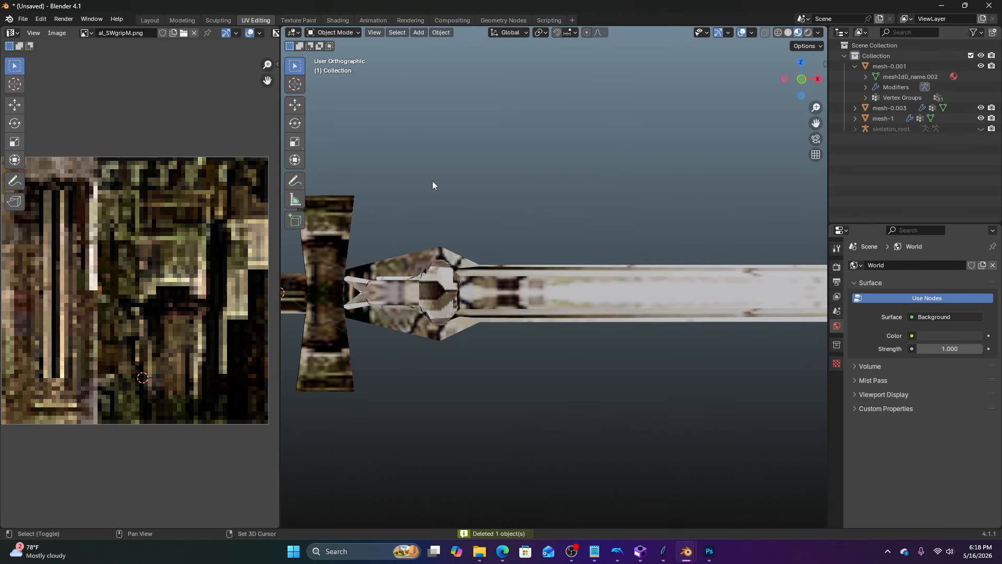
pyautogui.click(443, 247)
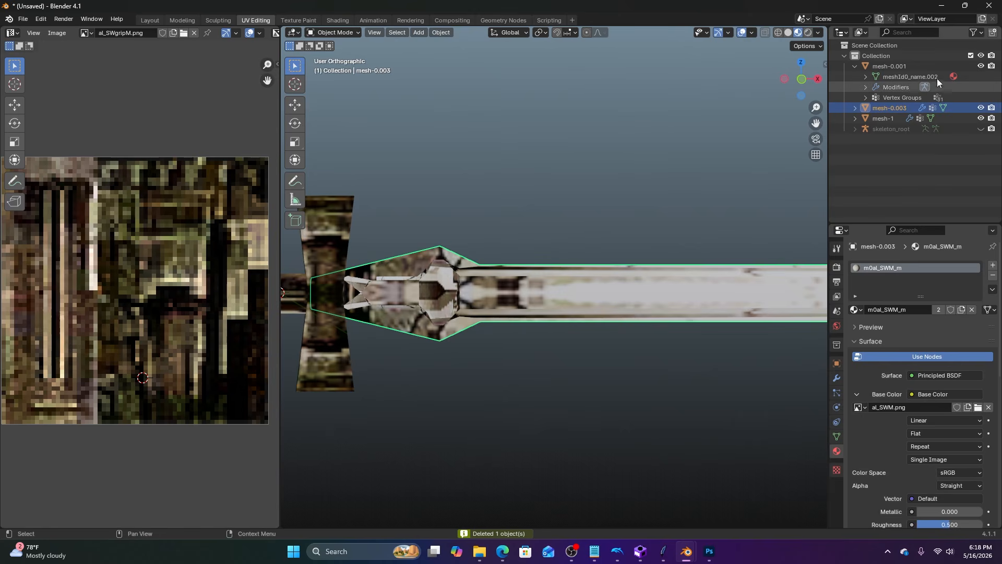
pyautogui.click(855, 107)
pyautogui.doubleClick(889, 108)
pyautogui.write('b')
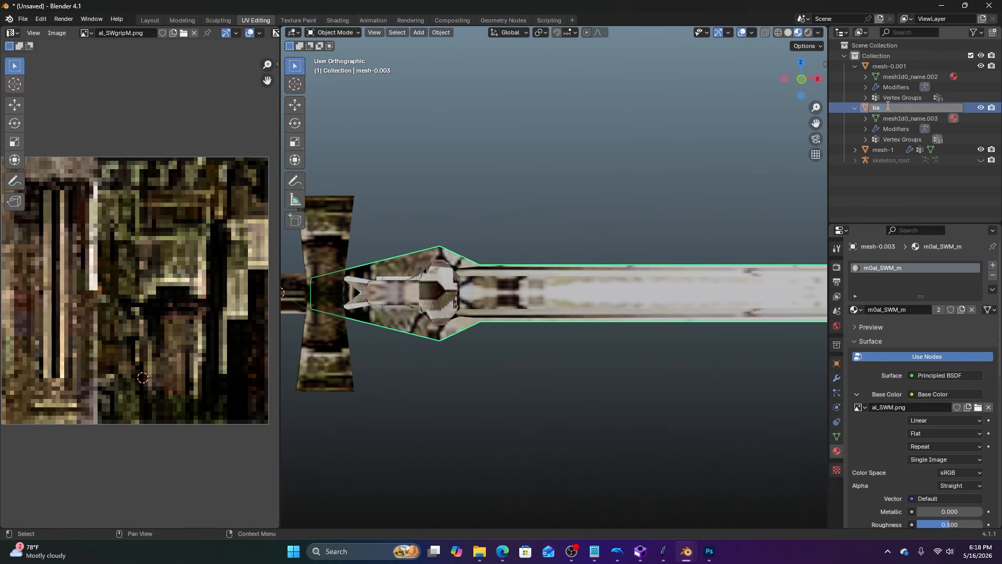
pyautogui.write('lade')
pyautogui.press('Return')
pyautogui.doubleClick(906, 76)
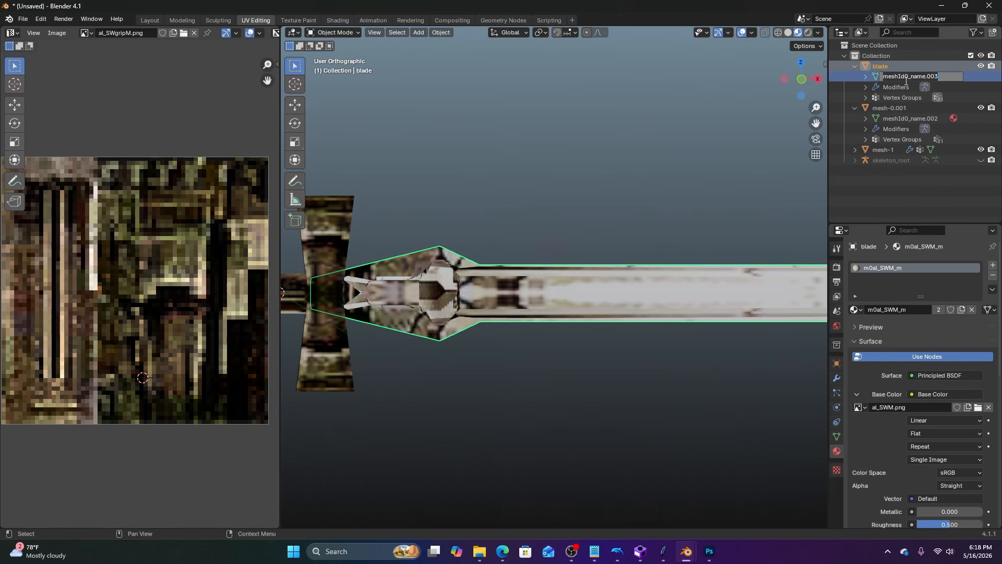
pyautogui.write('blade')
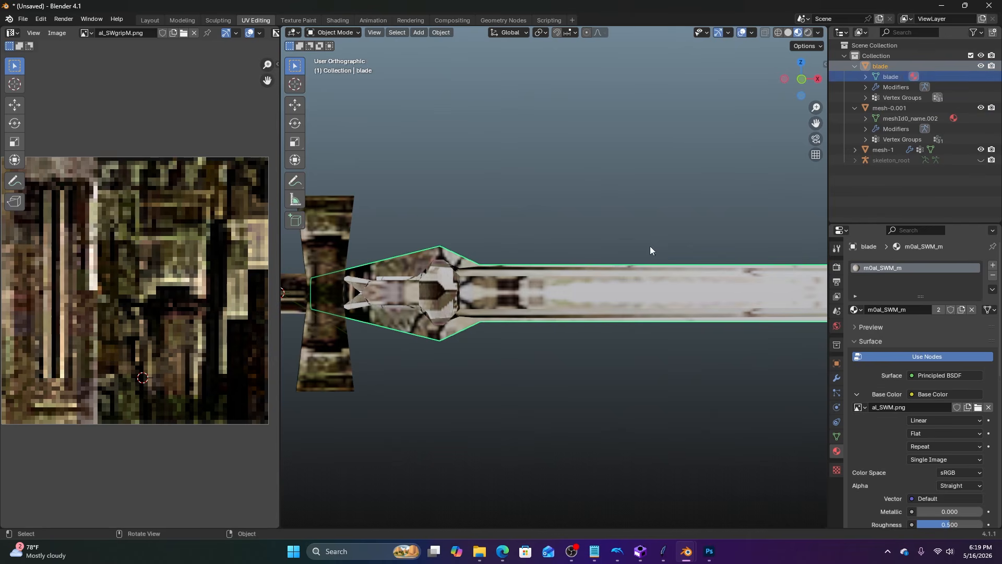
# Move the original blade up, clear of the custom blade, so the two can be told apart.
pyautogui.click(462, 270)
pyautogui.moveTo(471, 289); pyautogui.dragTo(543, 139)
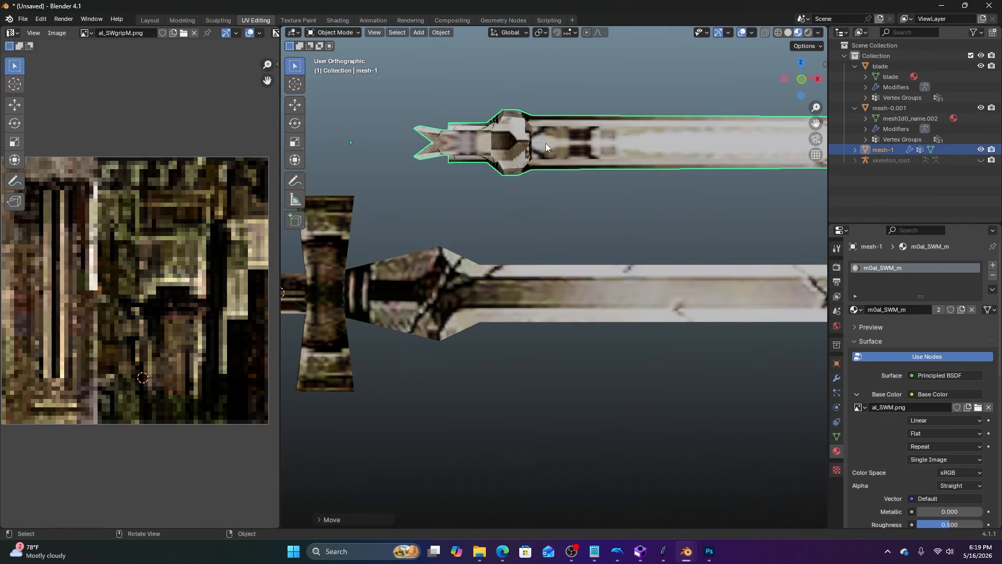
pyautogui.keyDown('shift'); pyautogui.moveTo(541, 157); pyautogui.dragTo(534, 200, button='middle'); pyautogui.keyUp('shift')
# Copy the original blade's mesh data name, meshId1_name, onto the custom blade's mesh data.
pyautogui.click(854, 151)
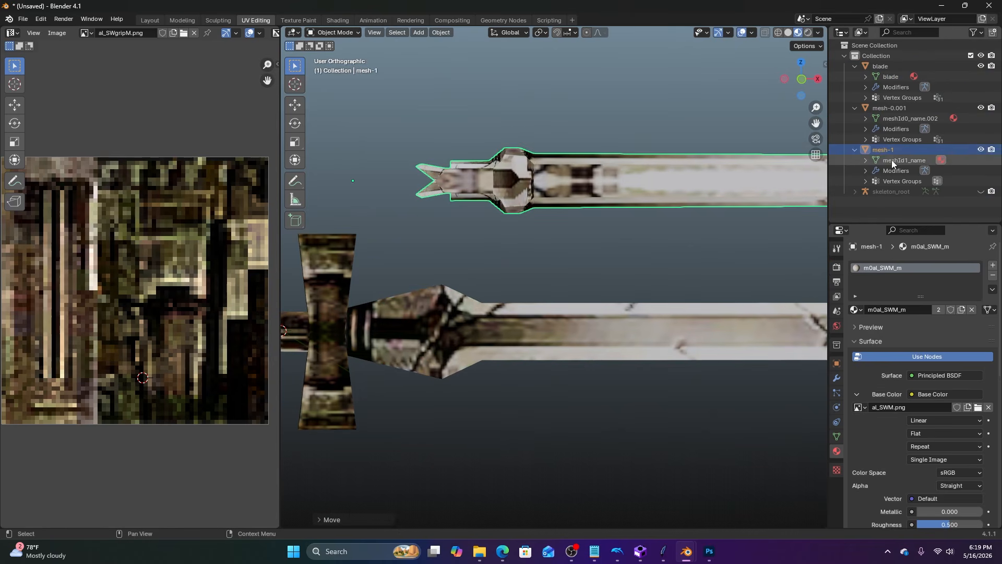
pyautogui.doubleClick(950, 161)
pyautogui.hotkey('ctrl', 'c')
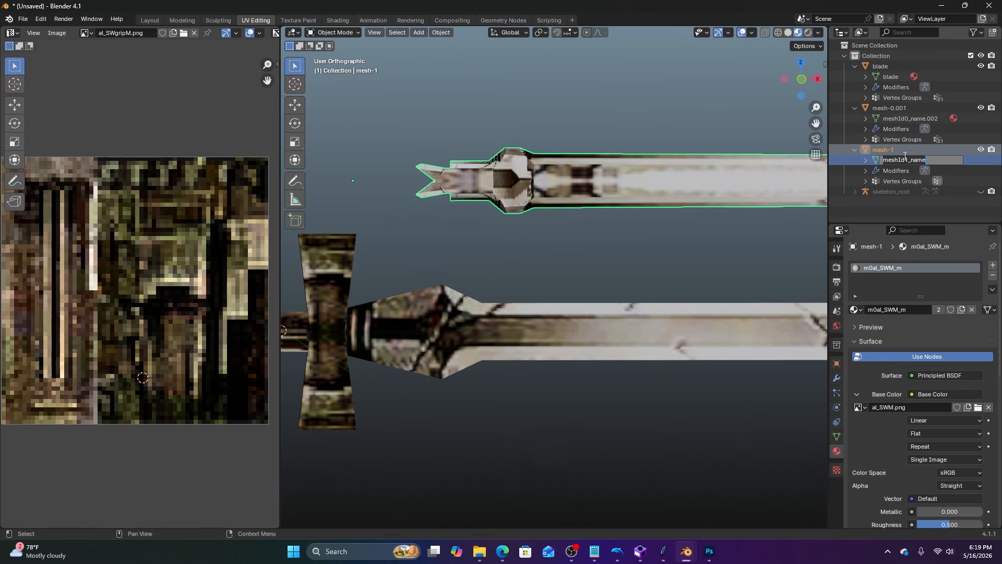
pyautogui.click(688, 126)
pyautogui.doubleClick(895, 79)
pyautogui.hotkey('ctrl', 'v')
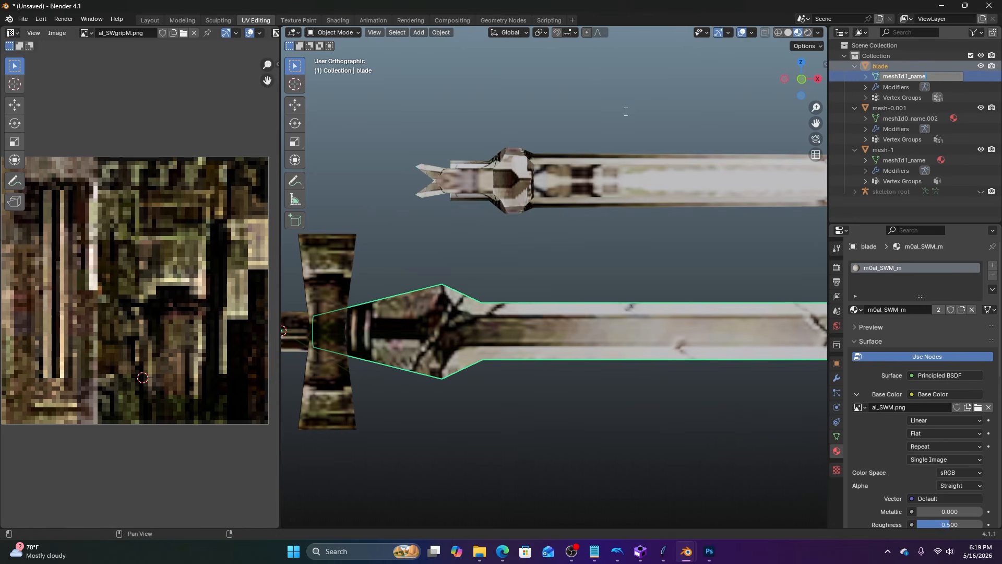
pyautogui.press('Return')
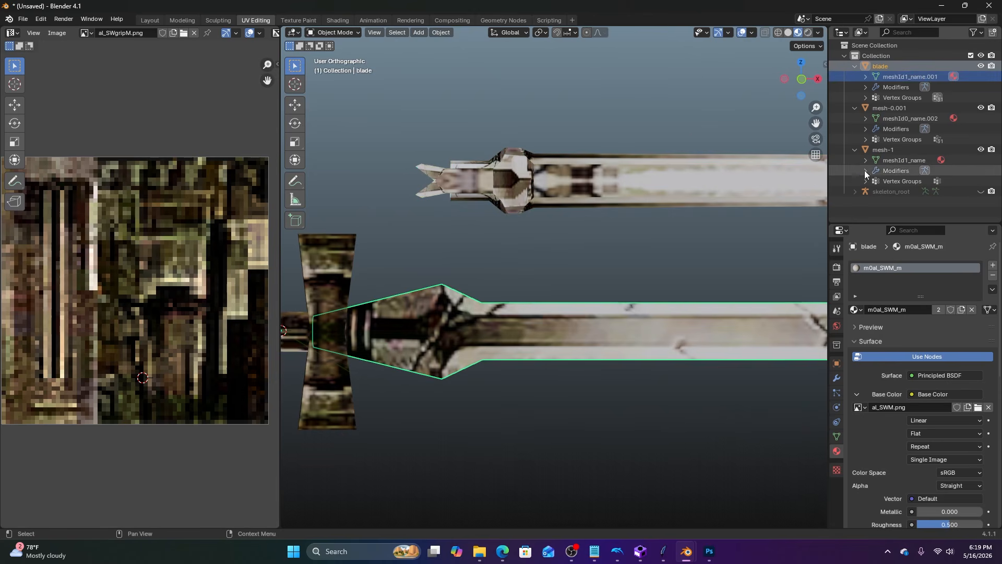
# Copy the original blade object's name, mesh-1, onto the custom blade object.
pyautogui.click(490, 321)
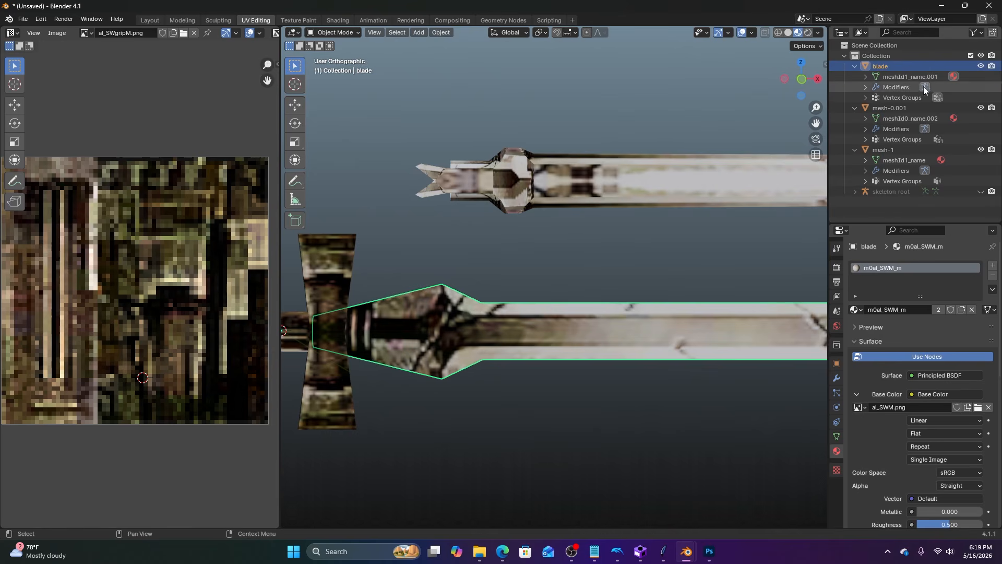
pyautogui.click(681, 187)
pyautogui.doubleClick(891, 152)
pyautogui.hotkey('ctrl', 'c')
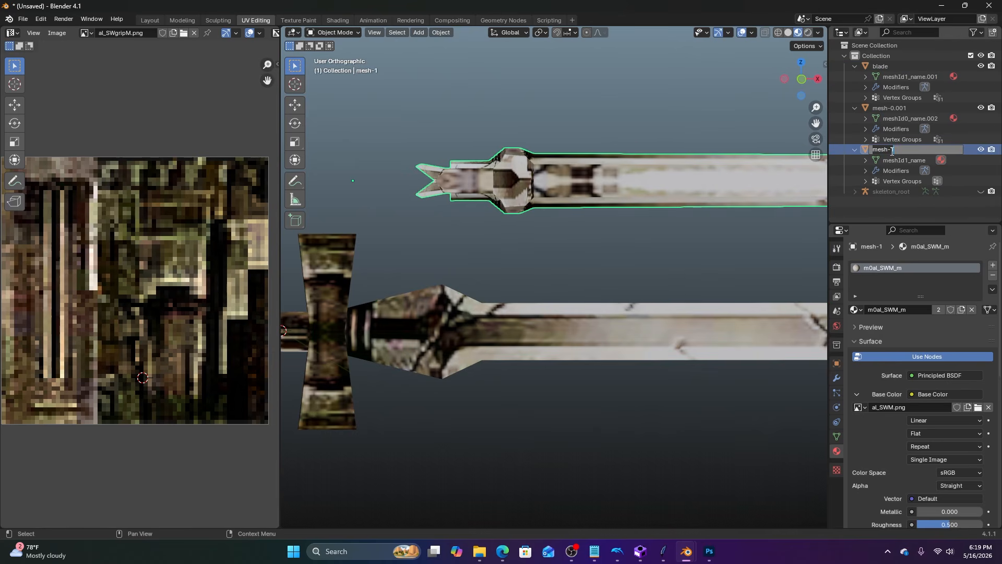
pyautogui.click(882, 66)
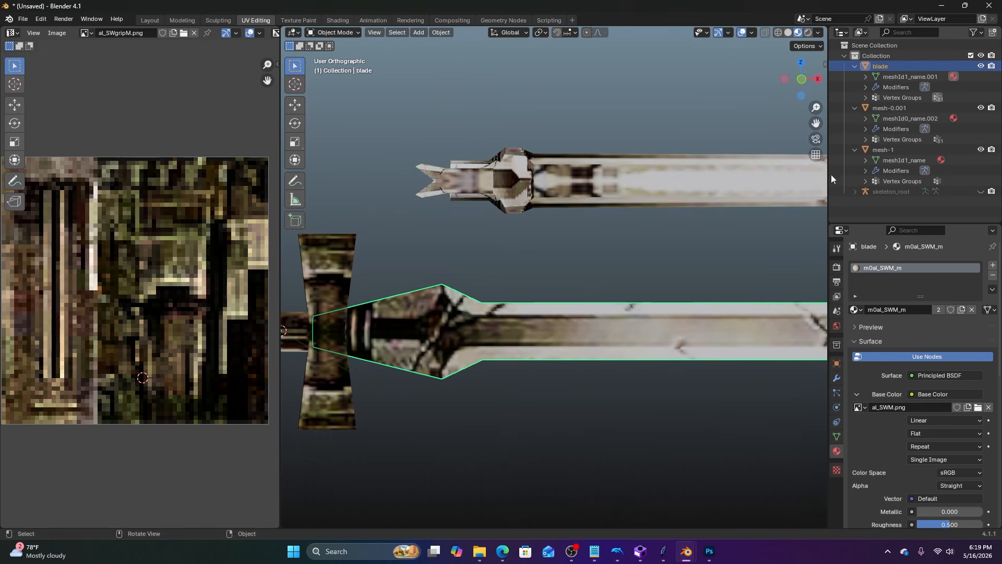
pyautogui.doubleClick(889, 65)
pyautogui.hotkey('ctrl', 'v')
pyautogui.press('Return')
# Delete the original blade object mesh-1.
pyautogui.click(524, 184)
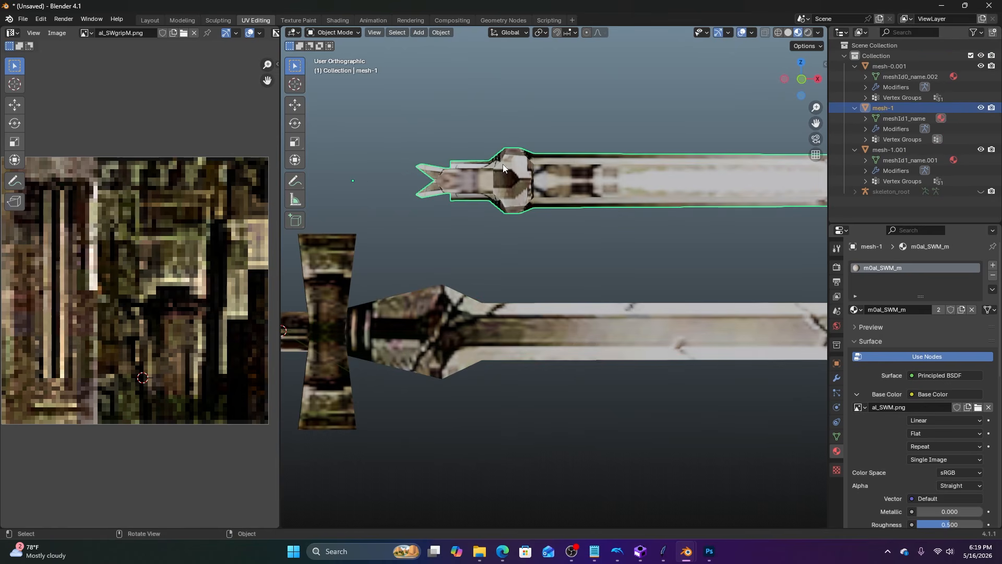
pyautogui.scroll(-3, 559, 173)
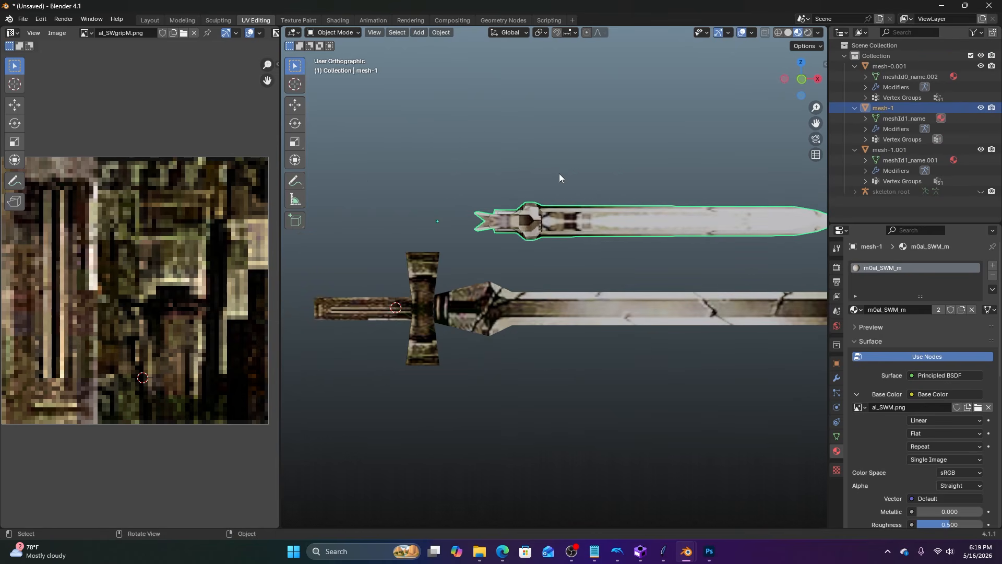
pyautogui.press('Delete')
# Select the custom guard-and-grip and blade together and apply all their transforms.
pyautogui.scroll(-2, 560, 175)
pyautogui.keyDown('shift'); pyautogui.moveTo(519, 228); pyautogui.dragTo(524, 187, button='middle'); pyautogui.keyUp('shift')
pyautogui.moveTo(522, 188)
pyautogui.mouseDown(button='middle')
pyautogui.moveTo(599, 205)
pyautogui.moveTo(530, 201)
pyautogui.mouseUp(button='middle')
pyautogui.click(528, 250)
pyautogui.click(486, 235)
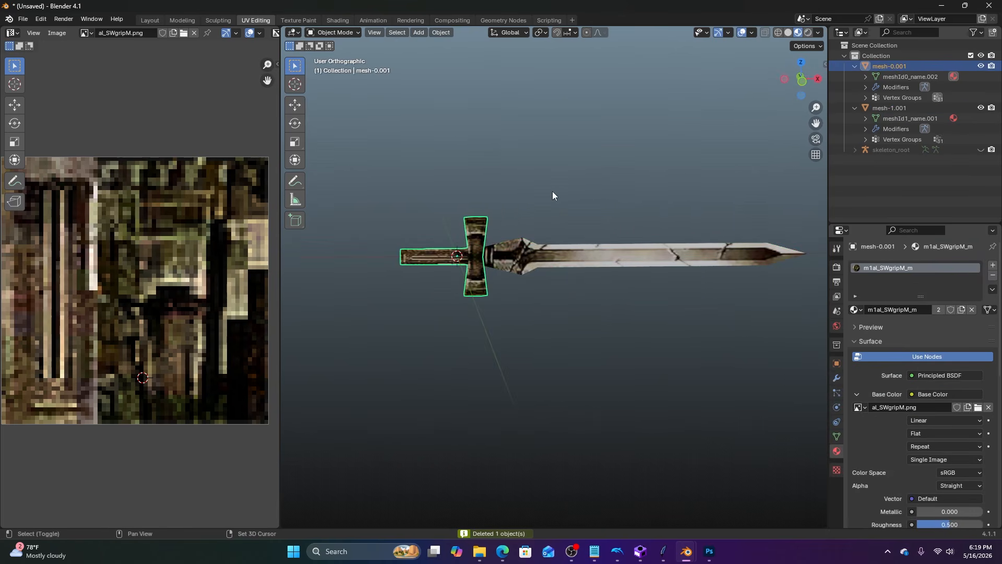
pyautogui.scroll(4, 552, 191)
pyautogui.keyDown('shift'); pyautogui.click(606, 292); pyautogui.keyUp('shift')
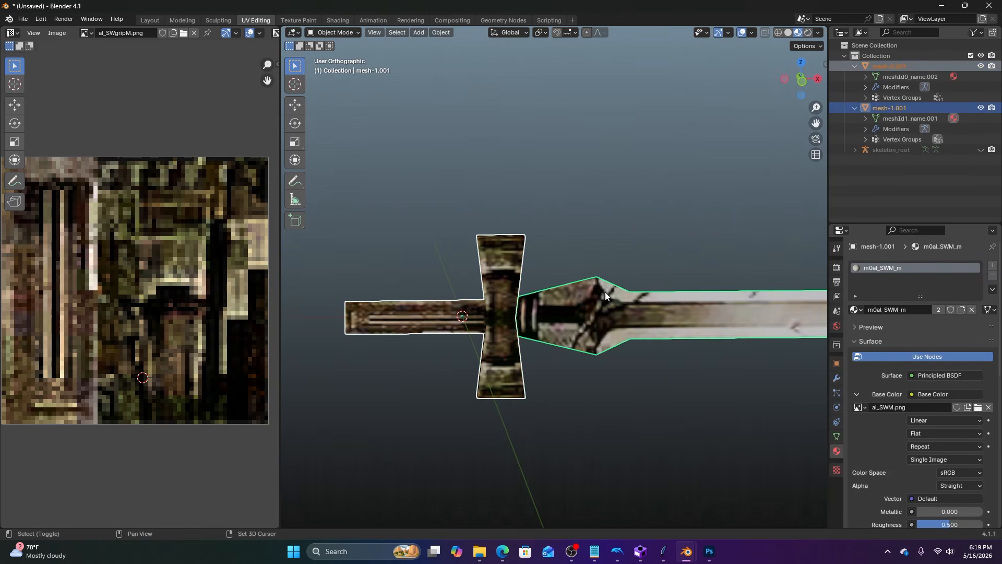
pyautogui.hotkey('ctrl', 'a')
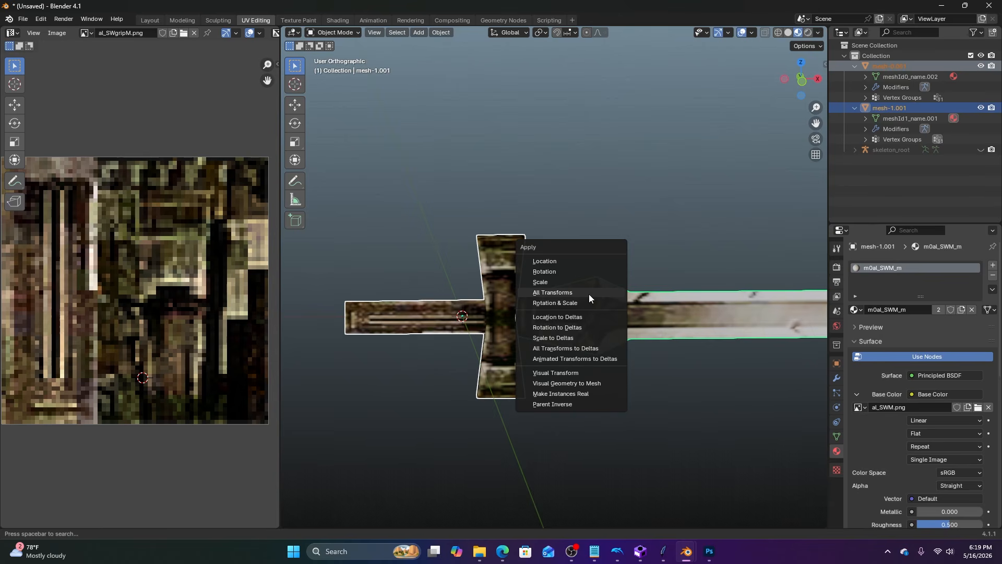
pyautogui.click(589, 293)
# Switch the viewport to wireframe shading and unhide the skeleton_root armature.
pyautogui.press('z')
pyautogui.click(503, 293)
pyautogui.scroll(10, 533, 266)
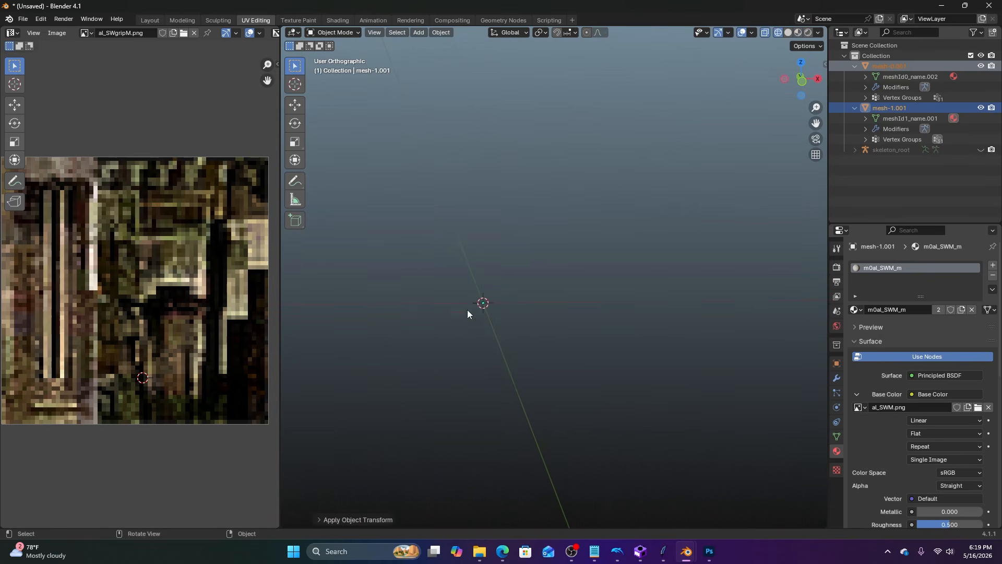
pyautogui.scroll(-8, 678, 256)
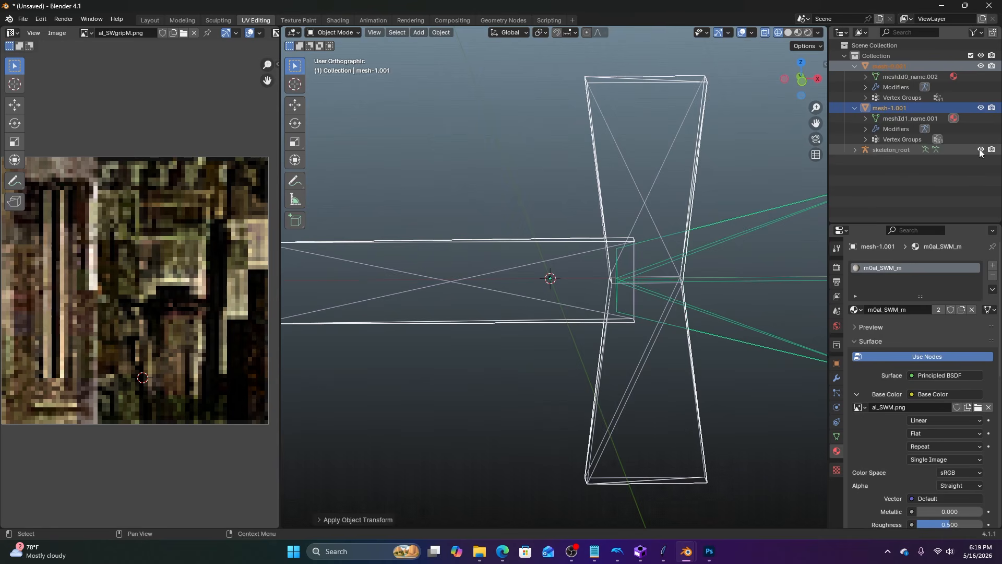
pyautogui.scroll(6, 522, 312)
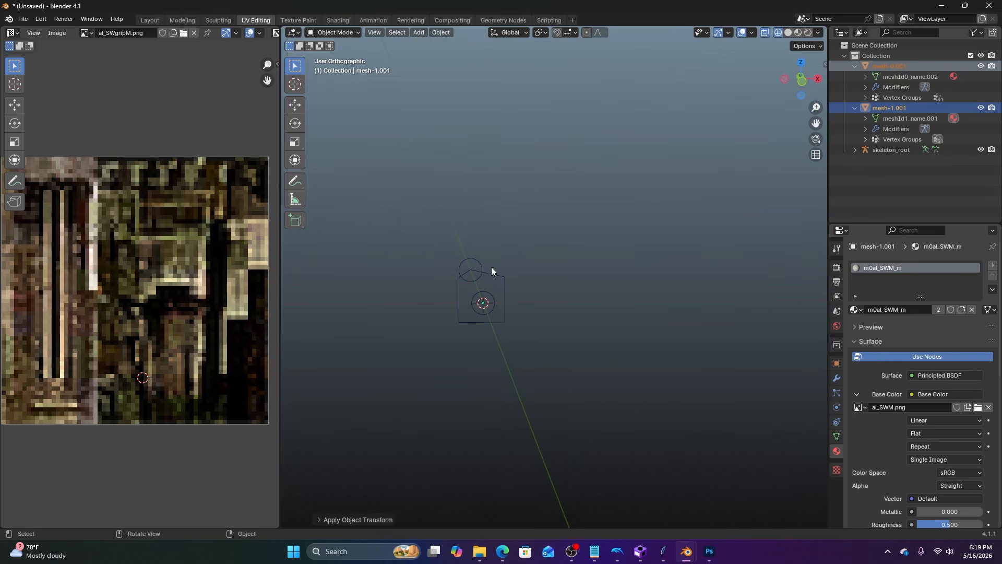
pyautogui.scroll(-6, 606, 264)
pyautogui.scroll(6, 523, 266)
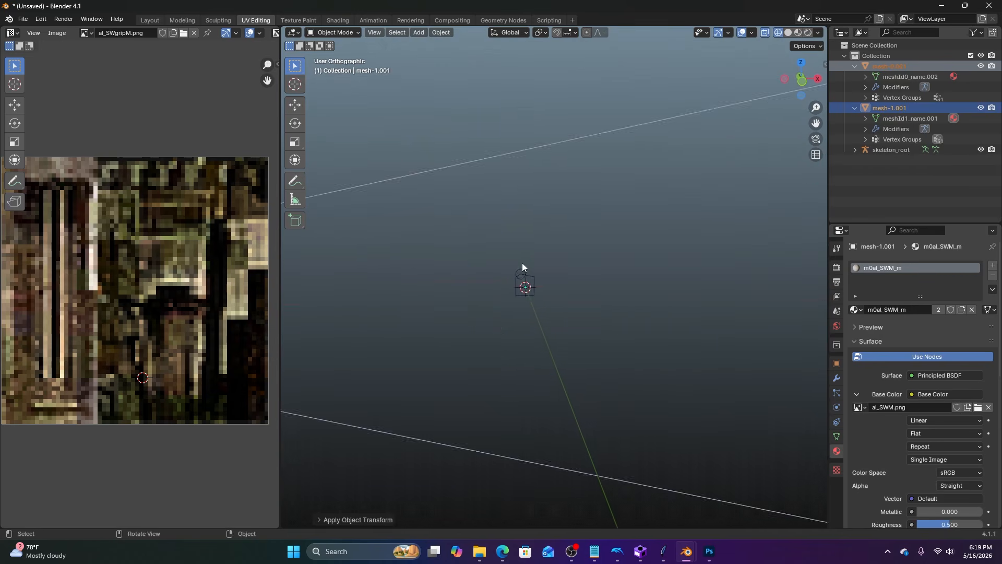
# Parent both sword meshes to skeleton_root using Armature Deform With Empty Groups, and return the viewport to Material Preview shading.
pyautogui.scroll(5, 522, 266)
pyautogui.click(447, 270)
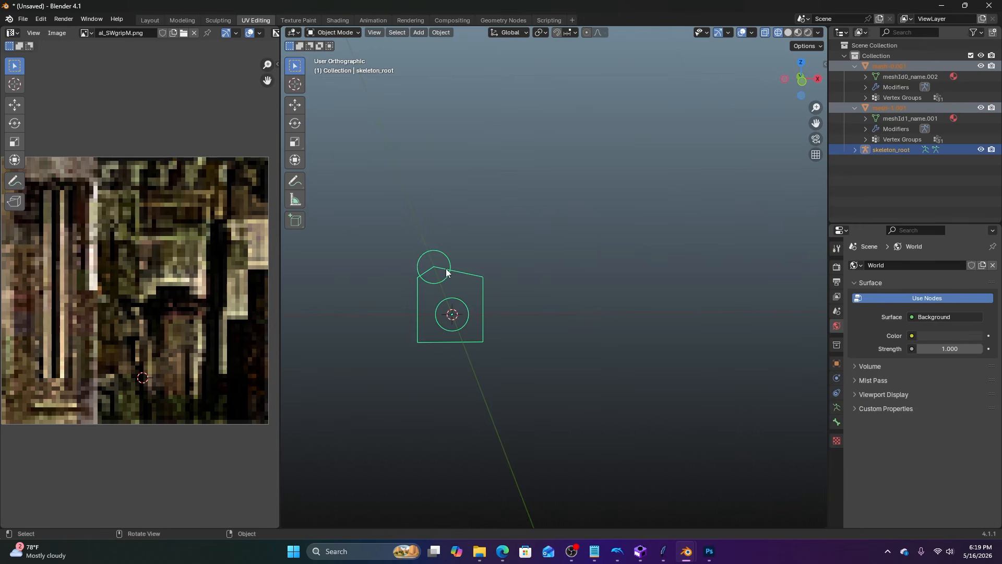
pyautogui.hotkey('ctrl', 'p')
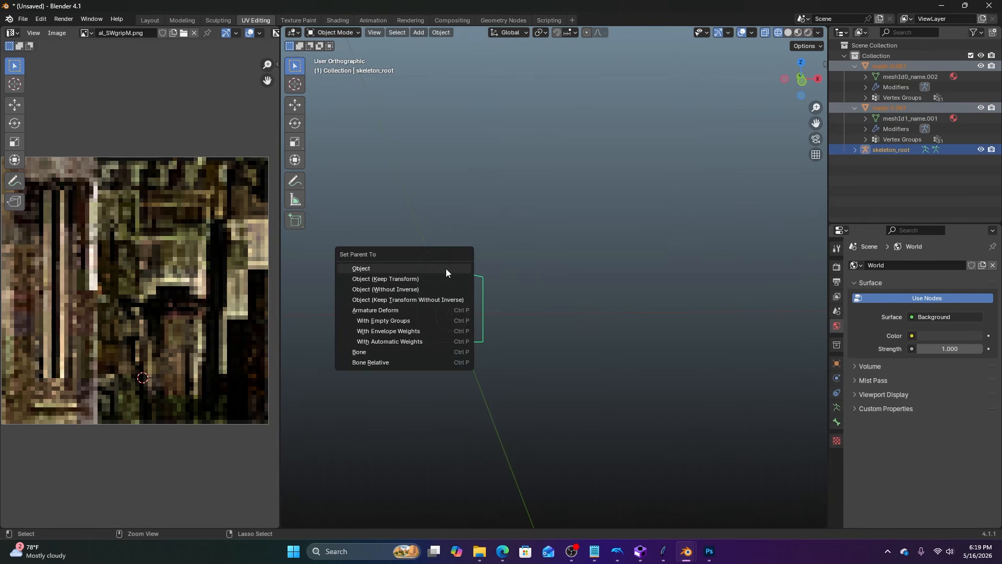
pyautogui.click(423, 321)
pyautogui.scroll(-15, 504, 234)
pyautogui.press('z')
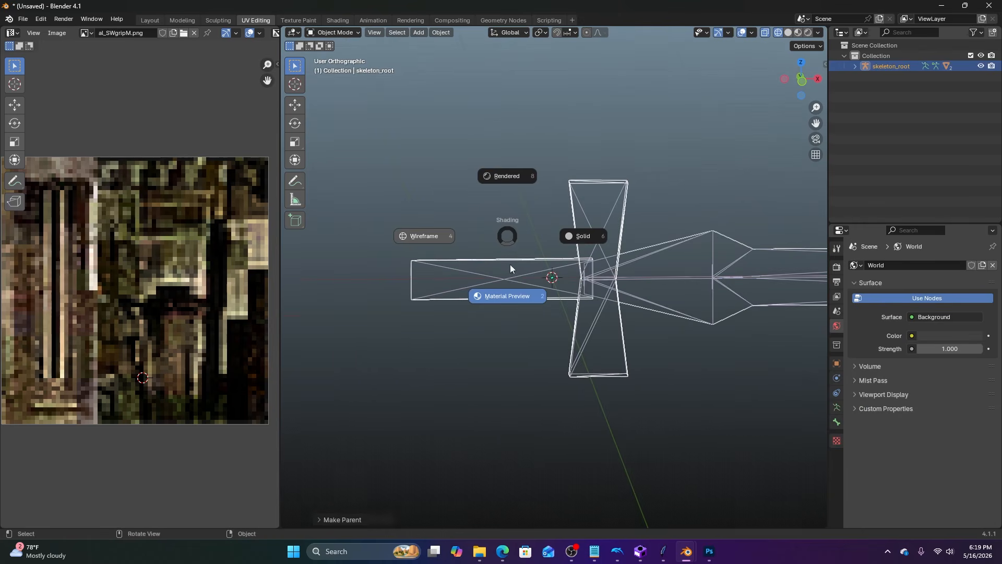
pyautogui.click(509, 266)
# Examine the list of vertex groups on the custom guard-and-grip mesh.
pyautogui.scroll(-2, 552, 260)
pyautogui.click(580, 254)
pyautogui.keyDown('shift'); pyautogui.moveTo(700, 267); pyautogui.dragTo(603, 265, button='middle'); pyautogui.keyUp('shift')
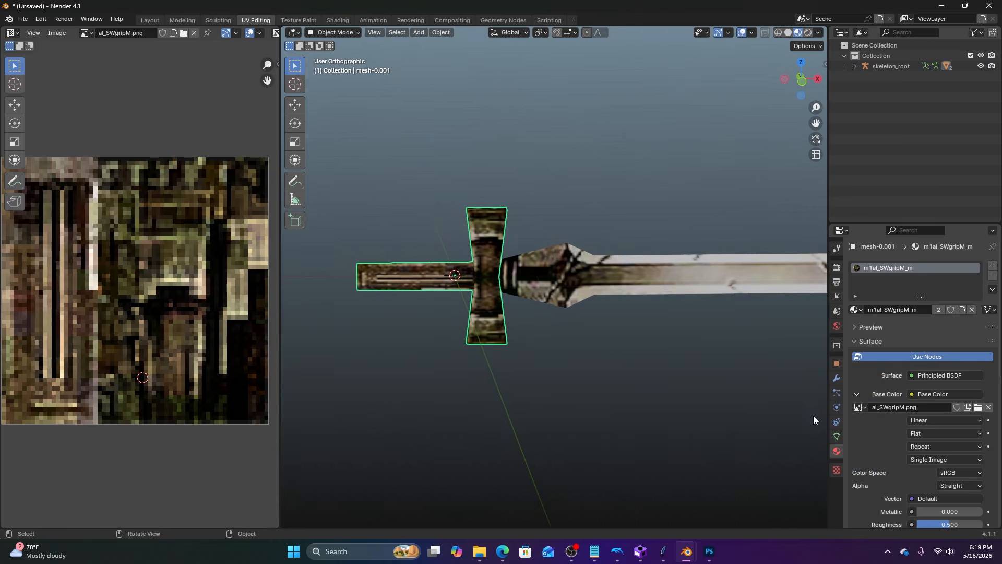
pyautogui.click(837, 436)
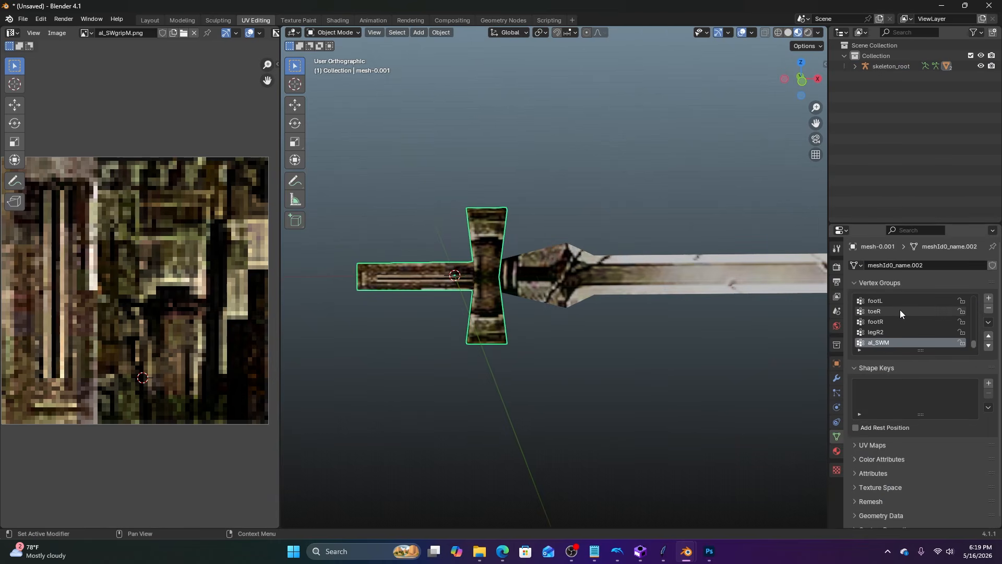
pyautogui.scroll(10, 900, 312)
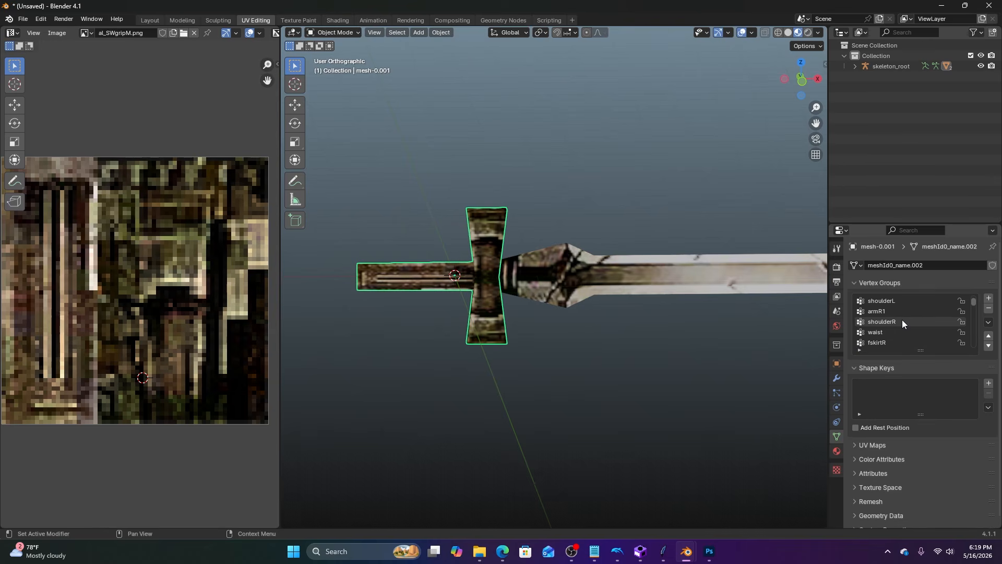
pyautogui.scroll(-8, 902, 318)
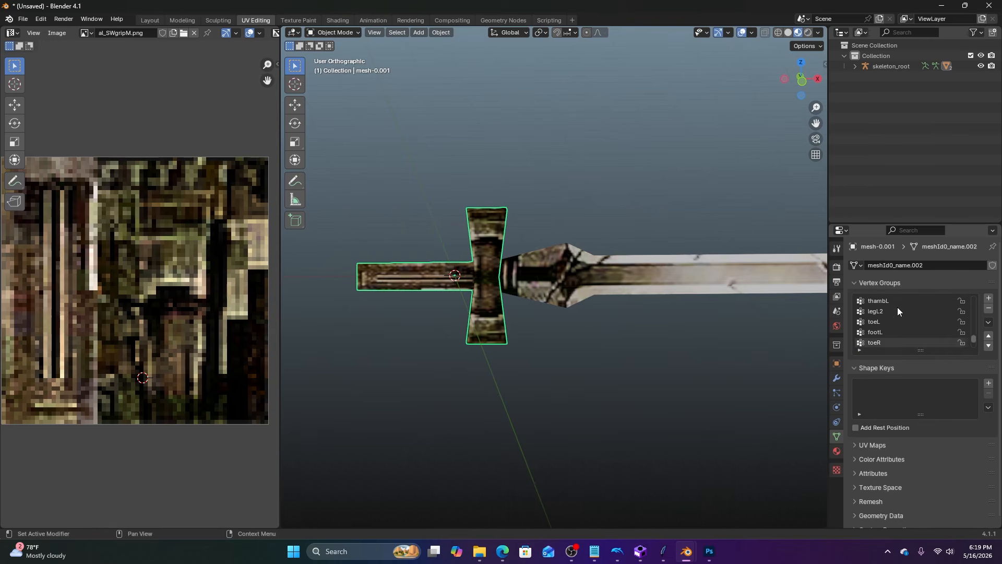
pyautogui.scroll(-3, 898, 309)
pyautogui.click(900, 333)
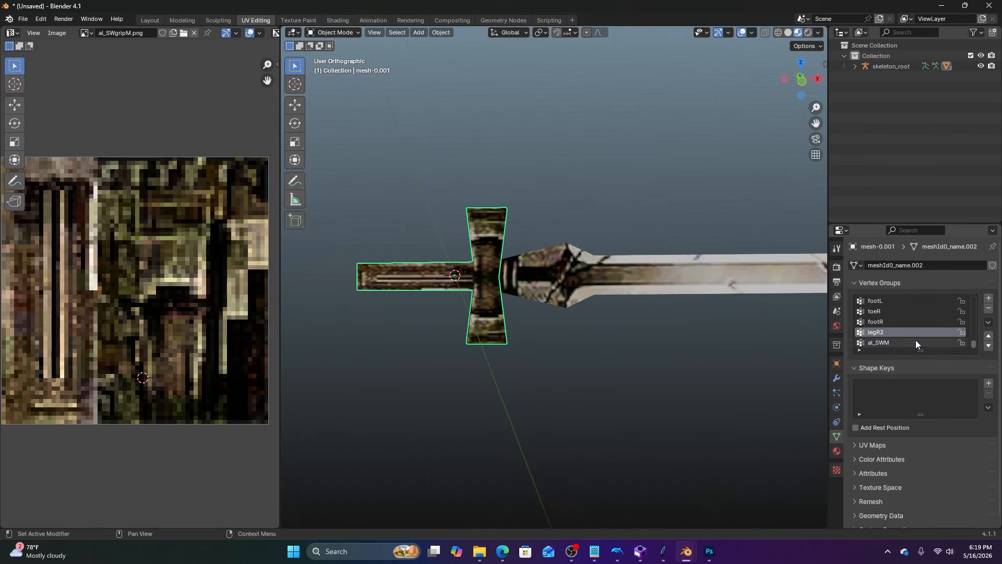
pyautogui.scroll(11, 910, 322)
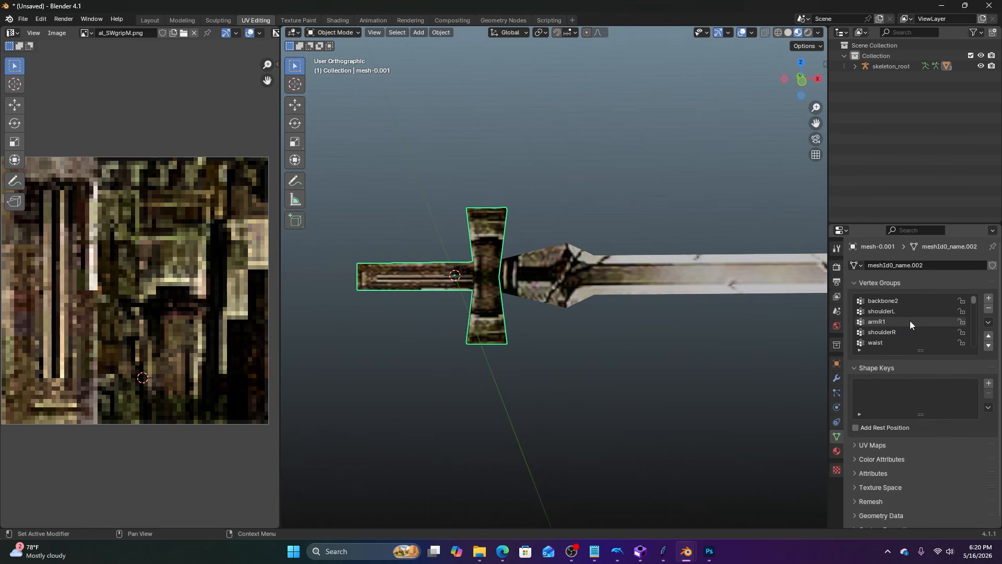
# Remove the bone vertex groups from the guard-and-grip mesh one after another, starting with backbone2.
pyautogui.click(869, 302)
pyautogui.click(991, 311)
pyautogui.click(991, 310)
pyautogui.click(991, 310)
pyautogui.click(991, 311)
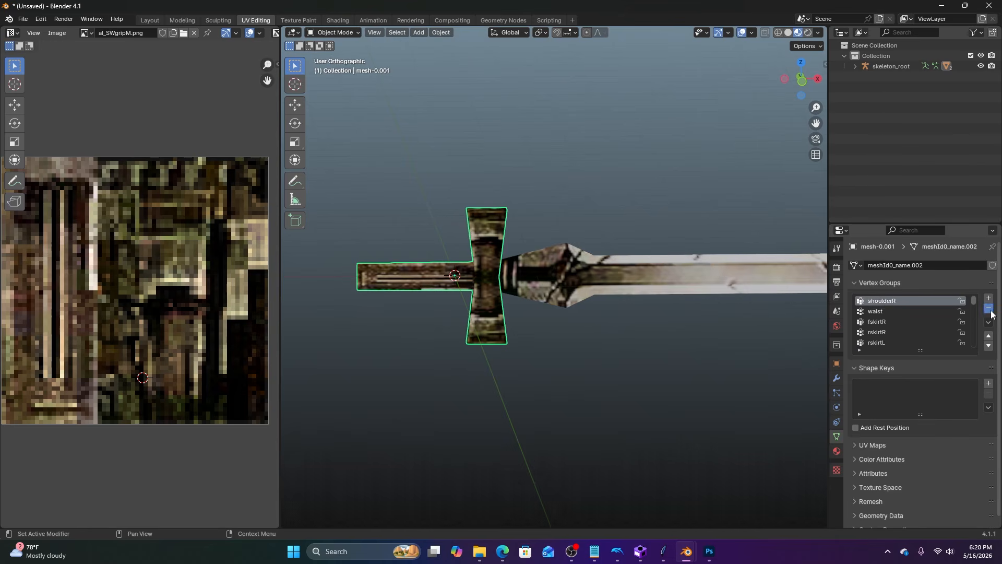
pyautogui.click(989, 309)
pyautogui.click(988, 309)
pyautogui.click(989, 309)
pyautogui.click(989, 310)
pyautogui.click(989, 309)
pyautogui.click(988, 309)
pyautogui.click(989, 309)
pyautogui.click(989, 309)
pyautogui.click(988, 309)
pyautogui.click(988, 309)
pyautogui.click(989, 309)
pyautogui.click(989, 309)
pyautogui.click(989, 309)
pyautogui.click(989, 310)
pyautogui.click(989, 309)
pyautogui.click(988, 309)
pyautogui.click(988, 309)
pyautogui.click(989, 309)
pyautogui.click(988, 309)
pyautogui.click(989, 309)
pyautogui.click(989, 309)
# Remove every bone vertex group from the blade mesh, starting with backbone2, leaving only al_SWM.
pyautogui.click(756, 277)
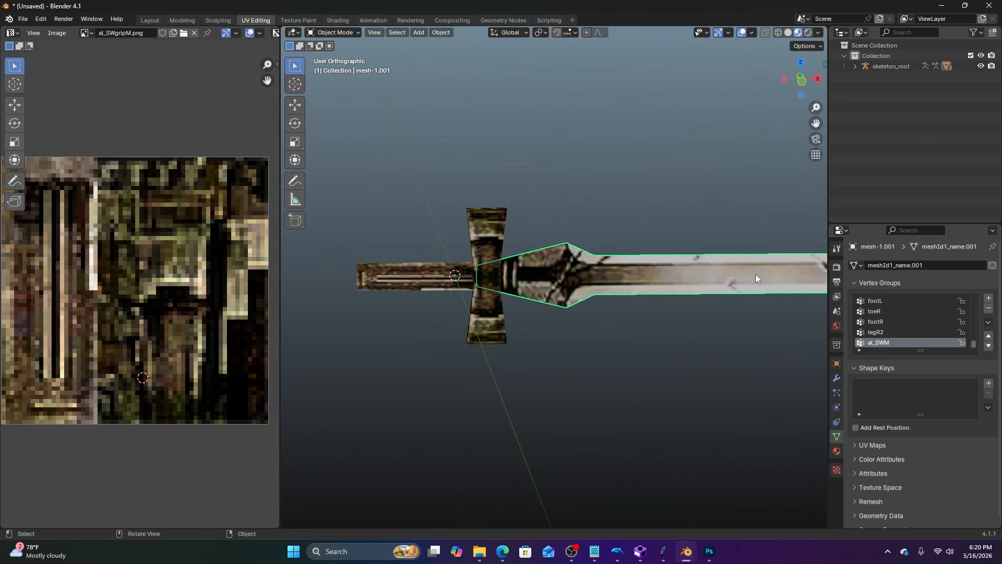
pyautogui.scroll(10, 901, 312)
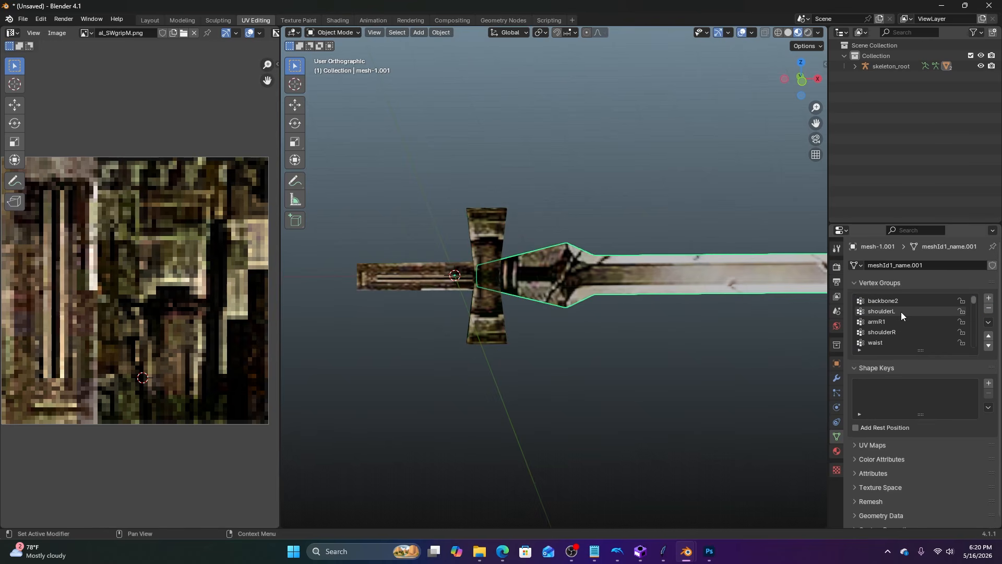
pyautogui.click(890, 302)
pyautogui.click(989, 309)
pyautogui.click(989, 309)
pyautogui.click(989, 309)
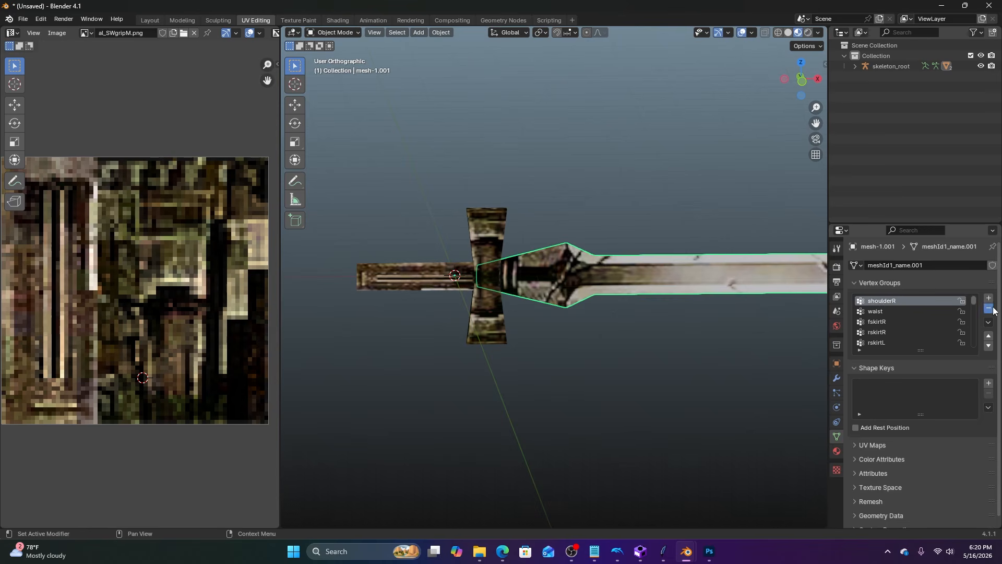
pyautogui.click(988, 309)
pyautogui.click(989, 309)
pyautogui.click(988, 309)
pyautogui.click(989, 309)
pyautogui.click(989, 309)
pyautogui.click(989, 309)
pyautogui.click(989, 309)
pyautogui.click(989, 309)
pyautogui.click(989, 309)
pyautogui.click(989, 309)
pyautogui.click(990, 309)
pyautogui.click(989, 309)
pyautogui.click(990, 309)
pyautogui.click(990, 309)
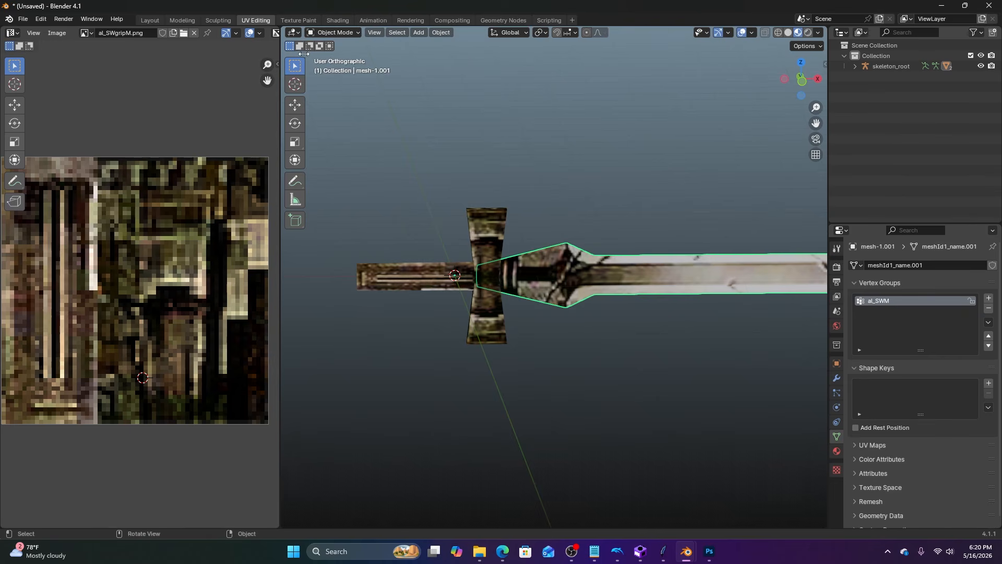
# Inspect the al_SWM vertex group on the blade and the guard-and-grip mesh in Edit Mode, returning to Object Mode after each.
pyautogui.click(333, 32)
pyautogui.click(334, 55)
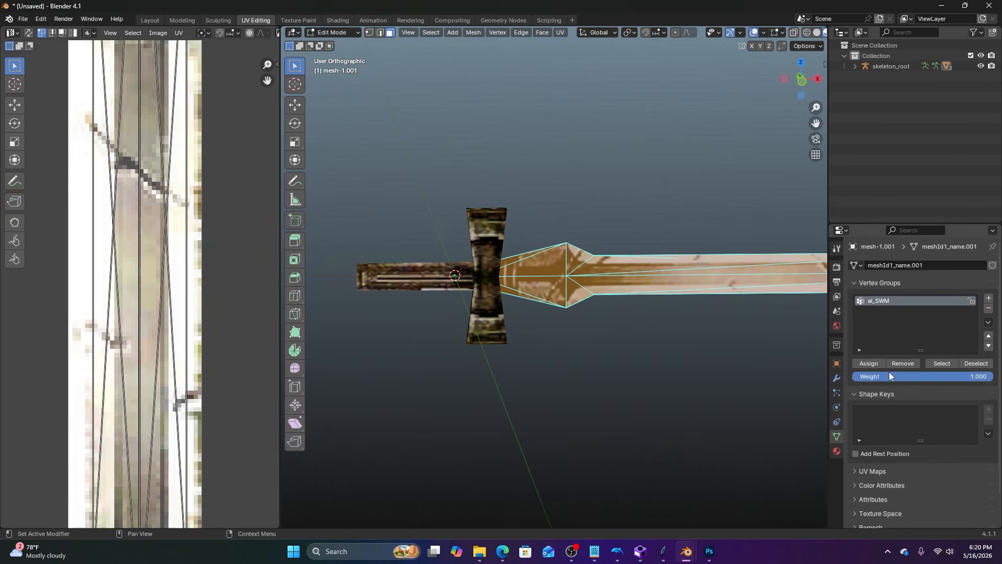
pyautogui.click(333, 32)
pyautogui.click(334, 42)
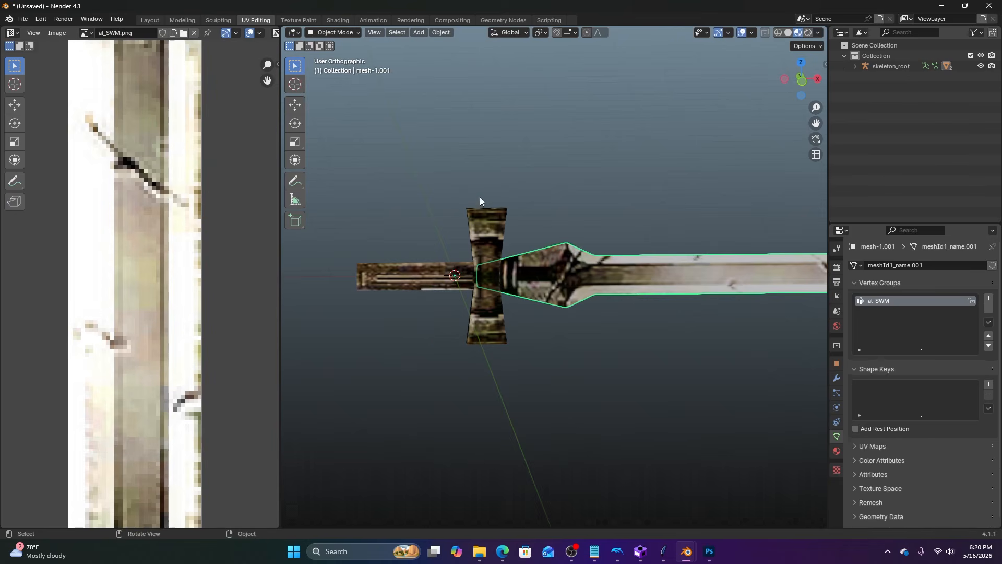
pyautogui.click(483, 216)
pyautogui.click(334, 33)
pyautogui.click(342, 57)
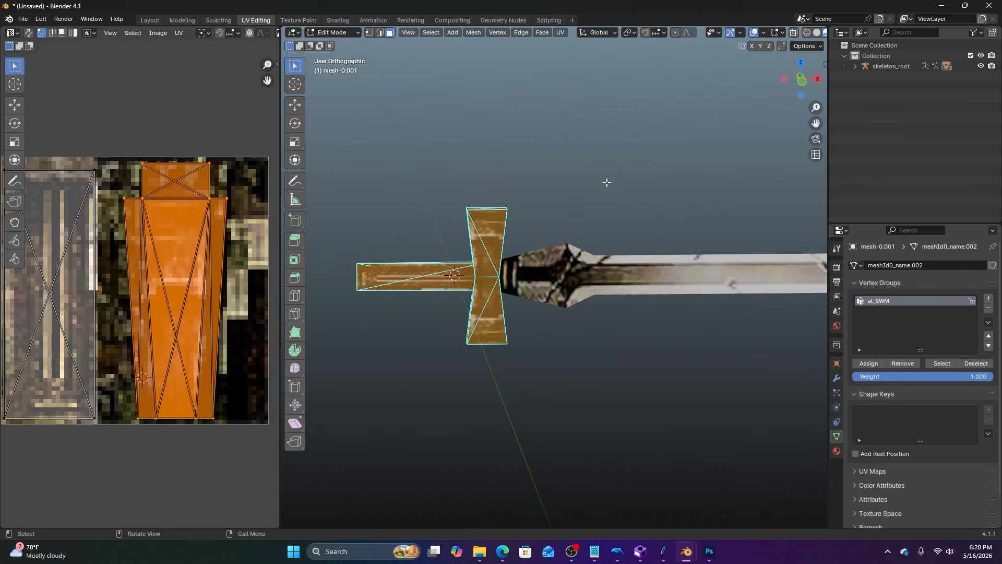
pyautogui.click(335, 33)
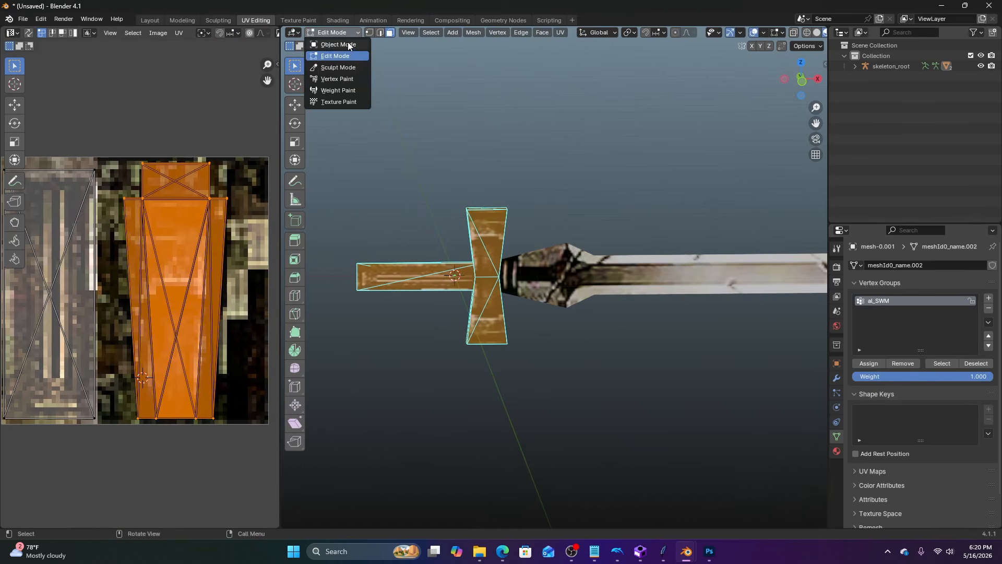
pyautogui.click(339, 42)
pyautogui.scroll(-5, 550, 167)
pyautogui.scroll(3, 574, 196)
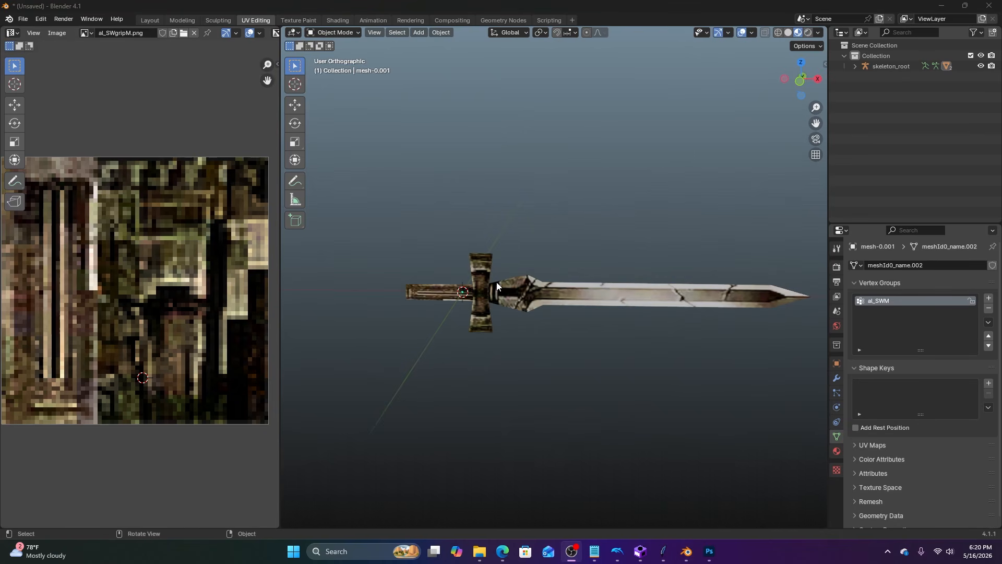
pyautogui.scroll(1, 502, 256)
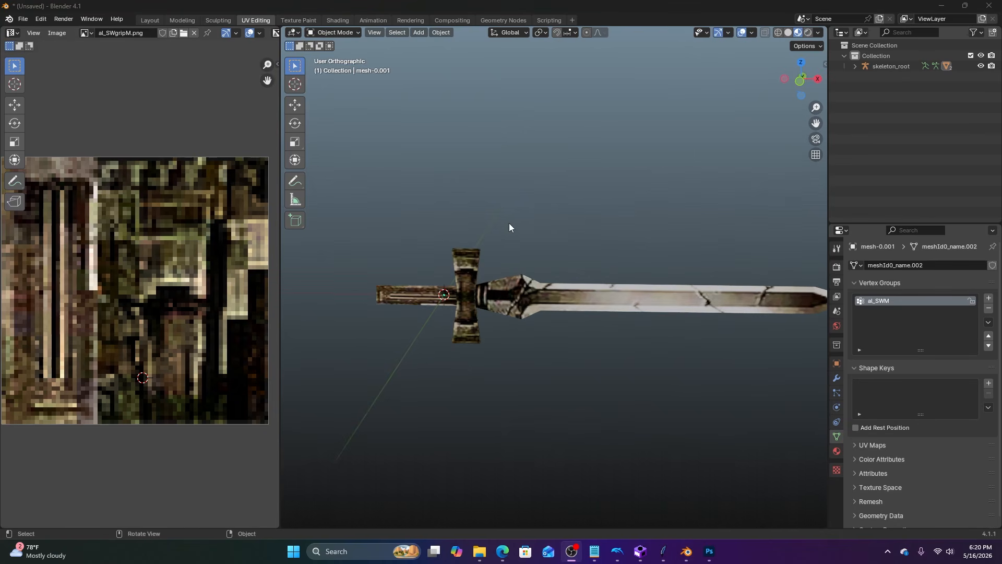
# Export the scene as Collada with texture copying on, overwriting al_swm.dae in the Alink_New/al_swm folder.
pyautogui.click(23, 19)
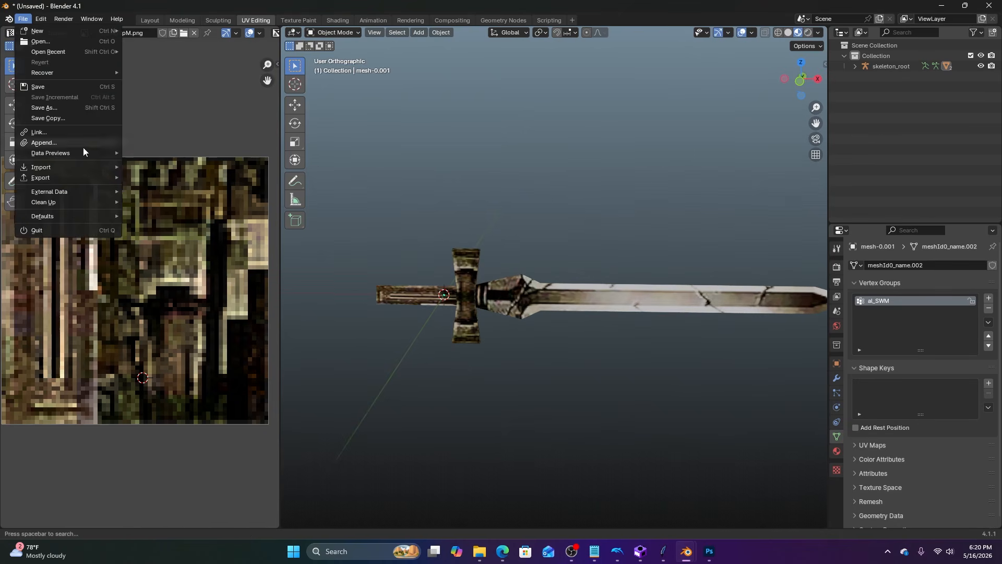
pyautogui.moveTo(83, 176)
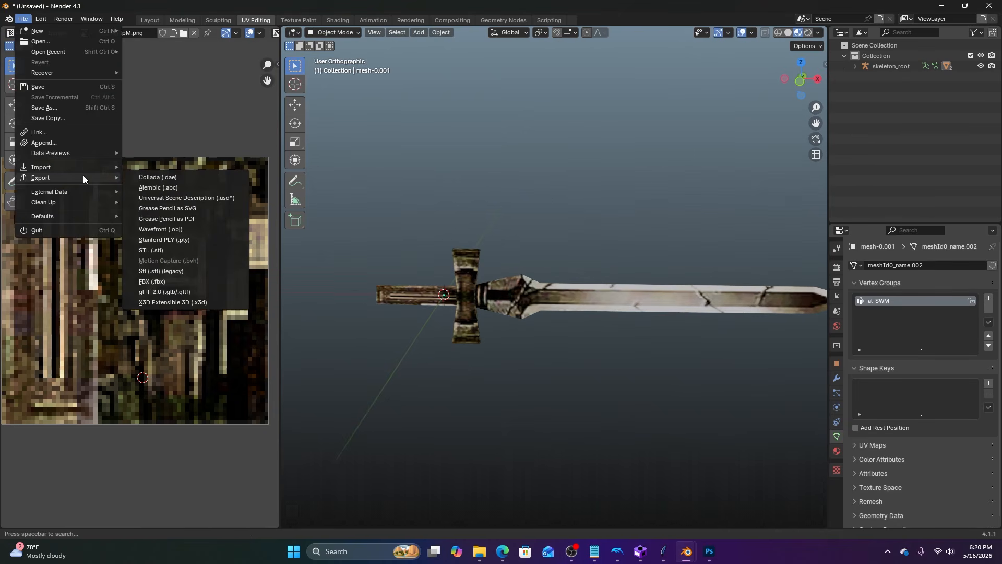
pyautogui.click(159, 177)
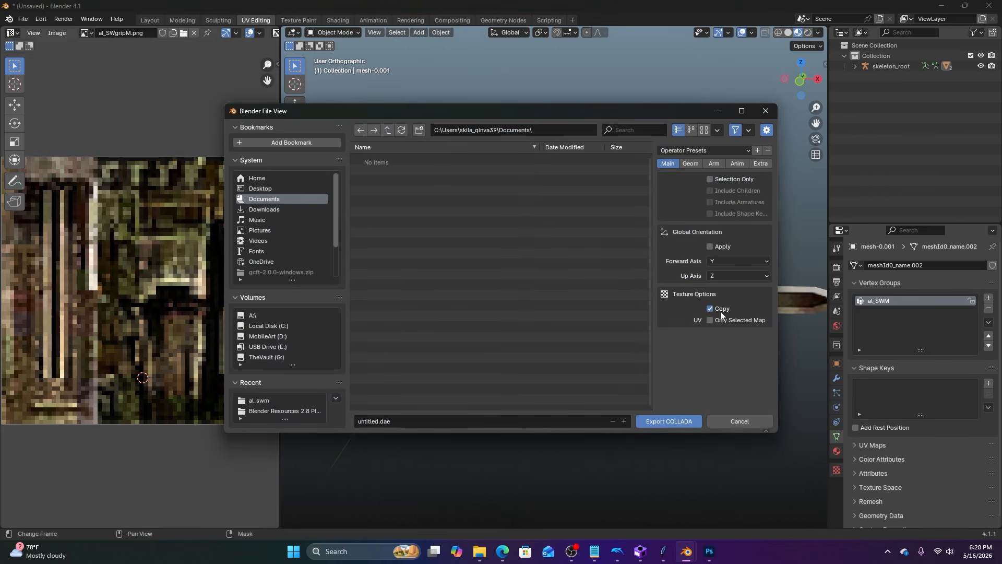
pyautogui.moveTo(643, 112); pyautogui.dragTo(590, 333)
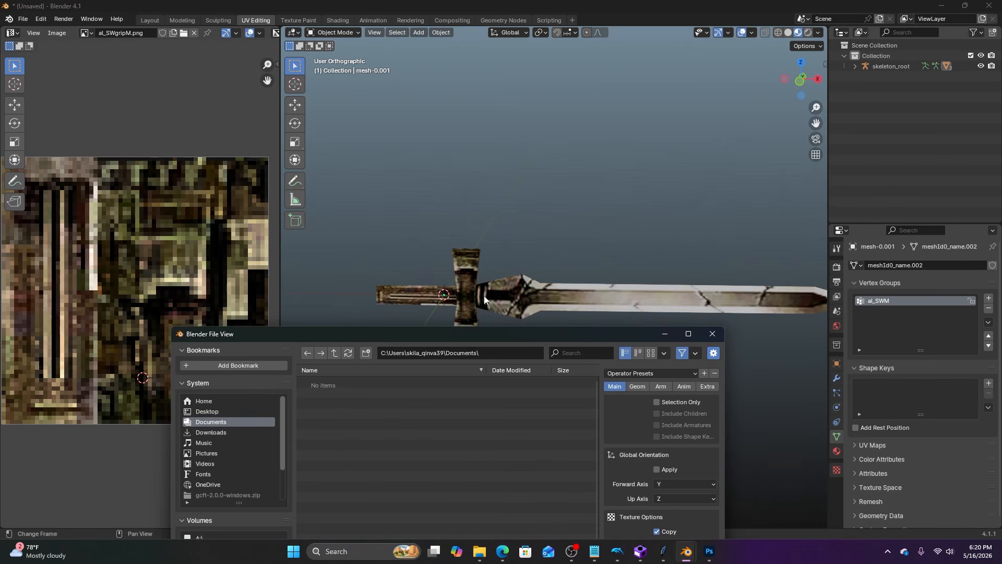
pyautogui.click(512, 322)
pyautogui.moveTo(510, 331); pyautogui.dragTo(580, 114)
pyautogui.click(278, 407)
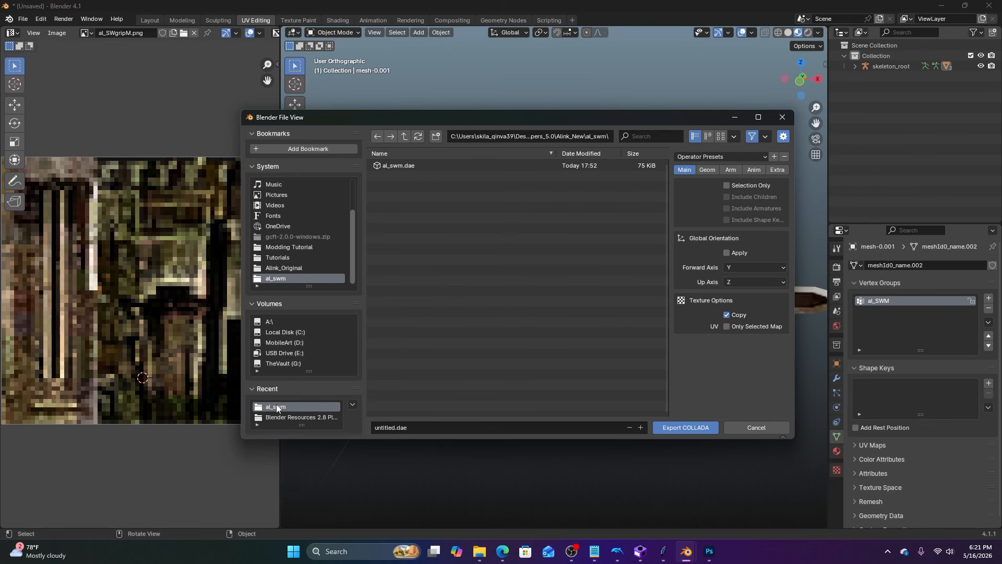
pyautogui.click(403, 136)
pyautogui.click(403, 134)
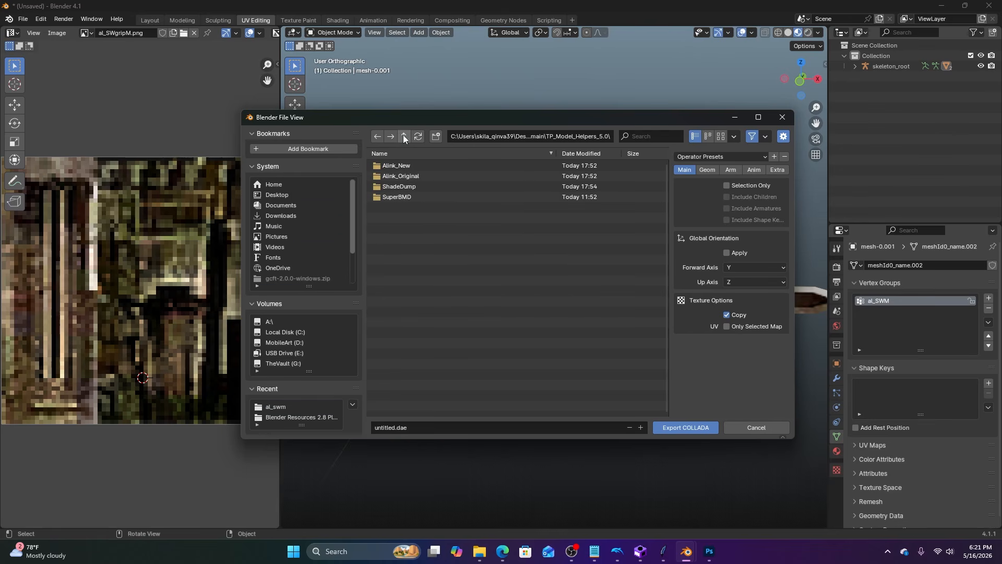
pyautogui.click(386, 167)
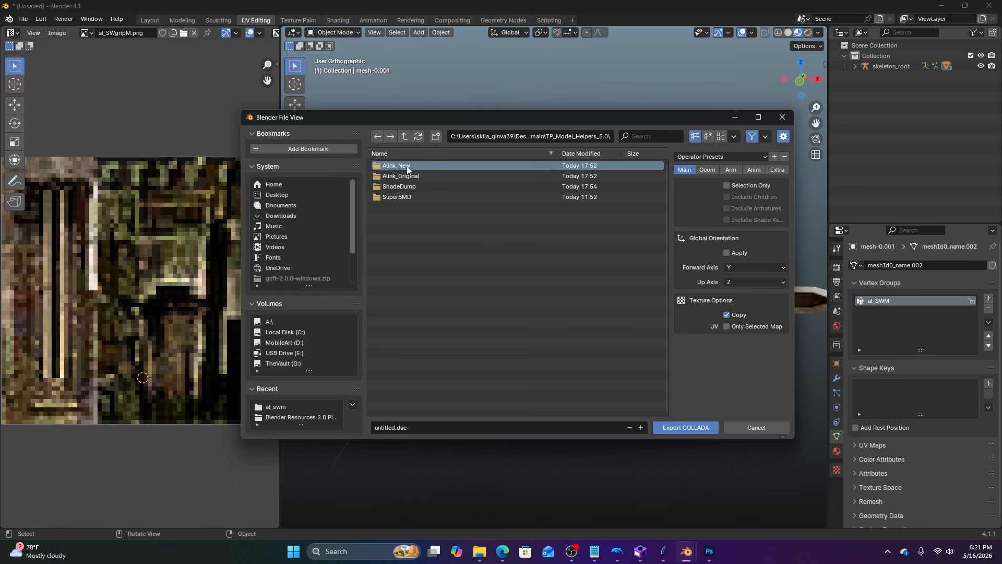
pyautogui.doubleClick(408, 167)
pyautogui.doubleClick(392, 164)
pyautogui.click(377, 166)
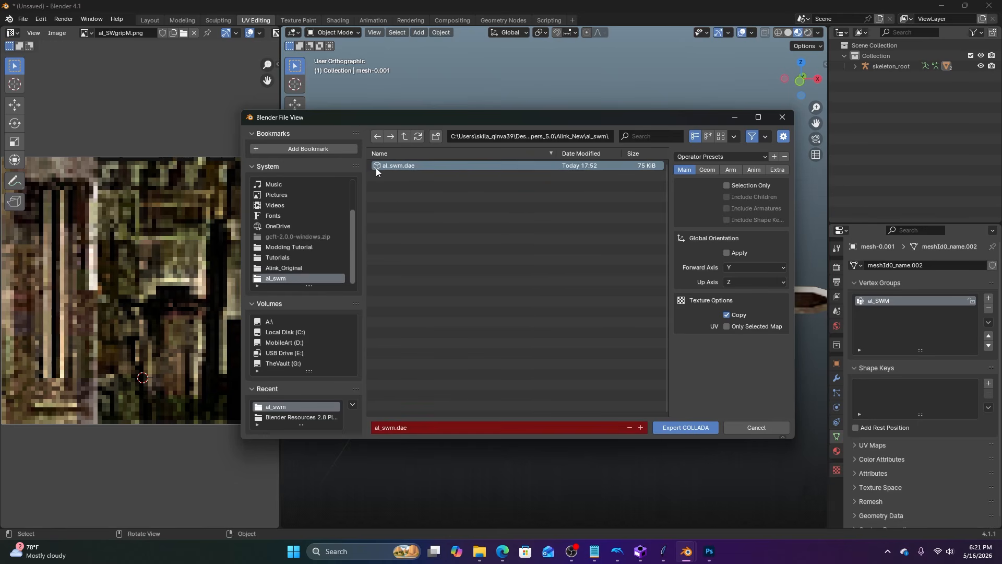
pyautogui.doubleClick(398, 165)
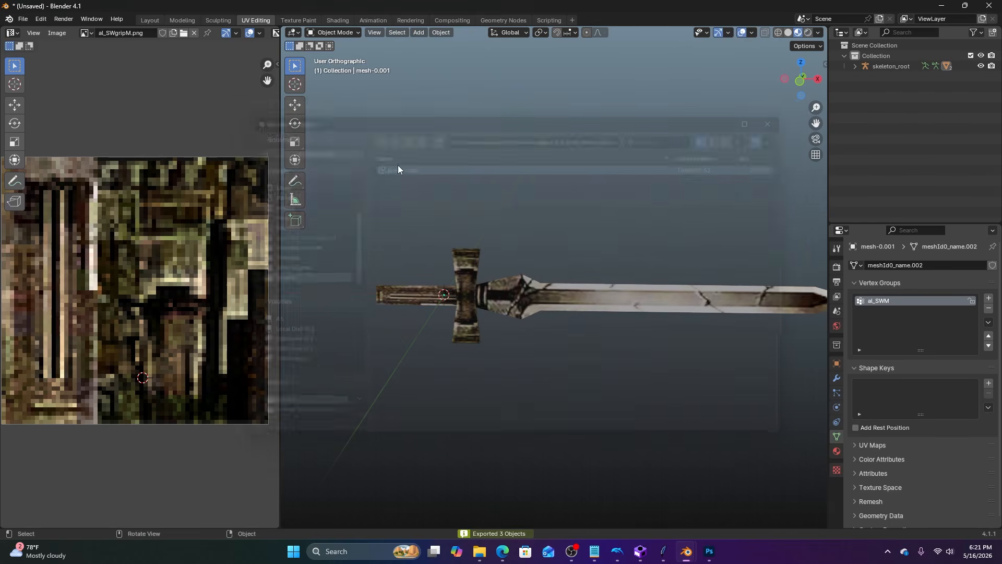
pyautogui.moveTo(477, 252)
pyautogui.mouseDown(button='middle')
pyautogui.moveTo(515, 252)
pyautogui.moveTo(487, 268)
pyautogui.mouseUp(button='middle')
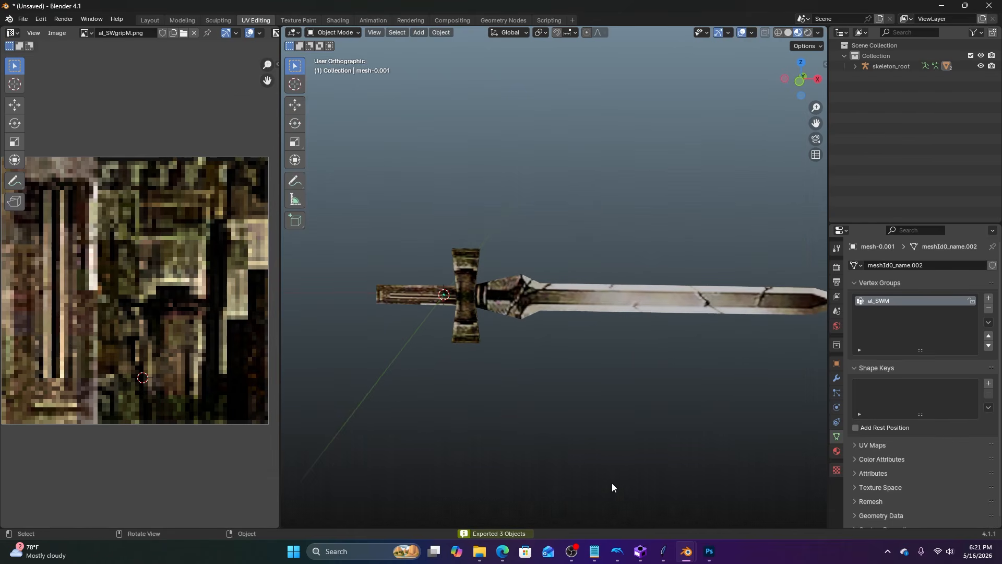
# Switch to TP Model Helpers GUI and set the clean folder for packing to Alink_Original.
pyautogui.click(664, 551)
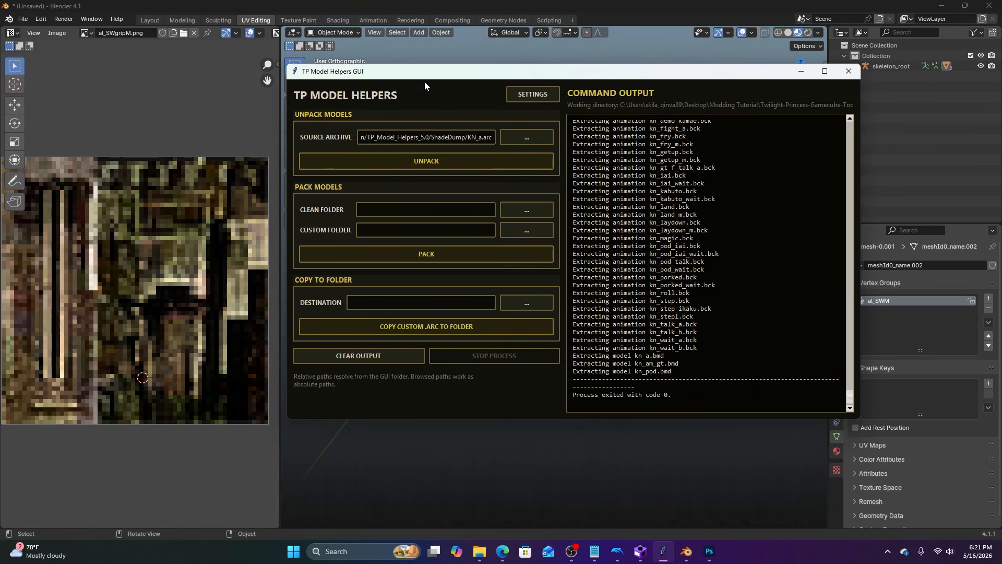
pyautogui.moveTo(424, 76); pyautogui.dragTo(410, 109)
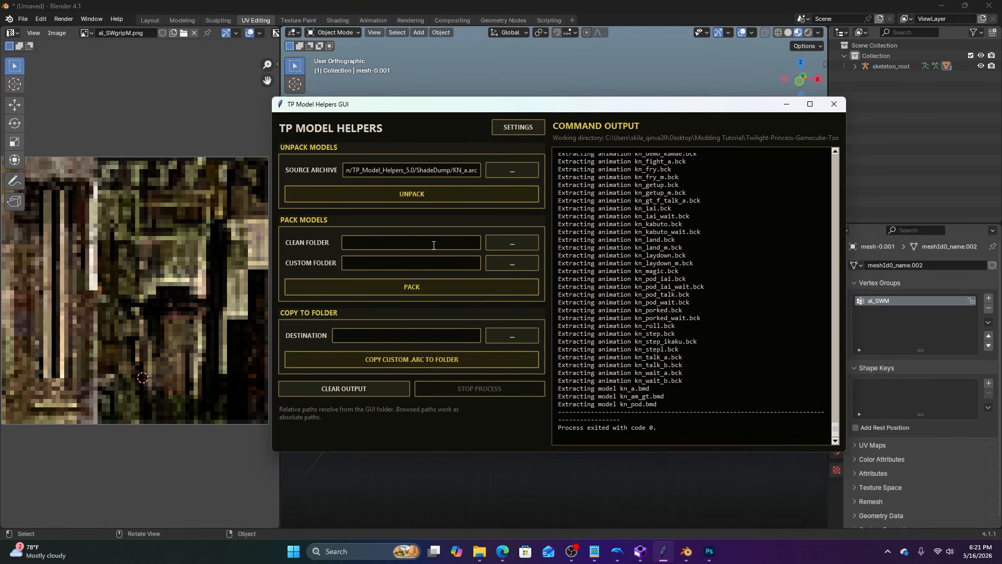
pyautogui.click(502, 247)
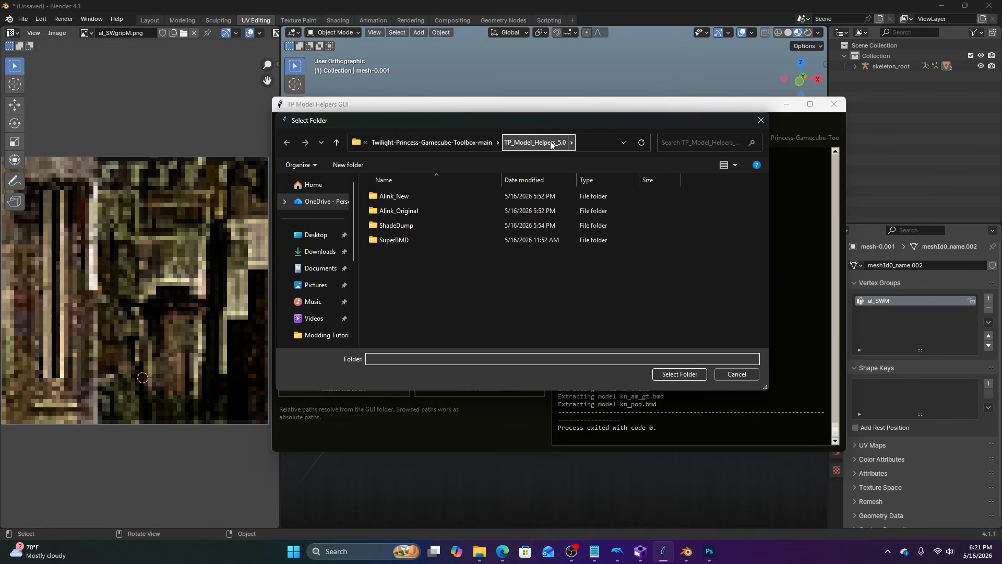
pyautogui.click(399, 210)
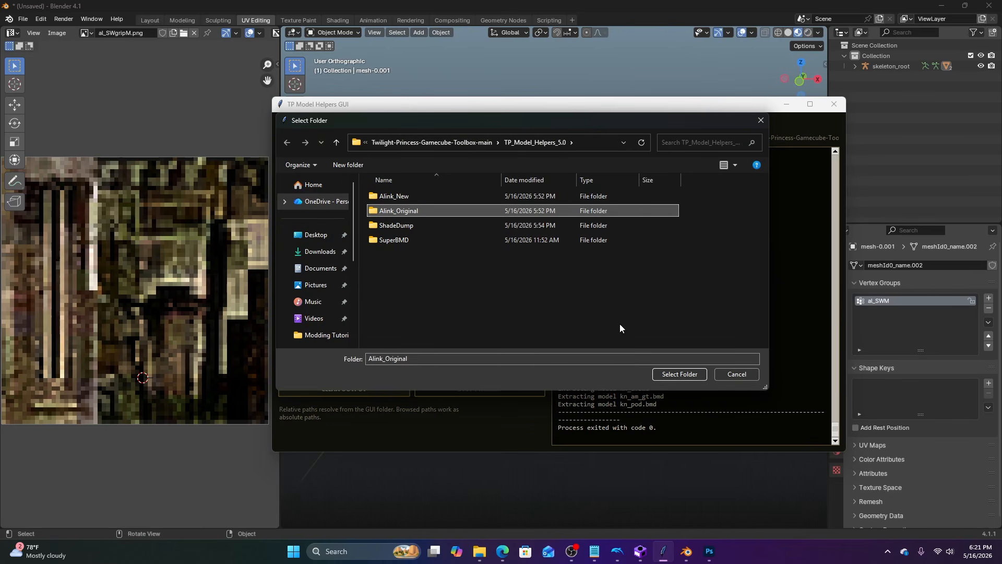
pyautogui.click(676, 374)
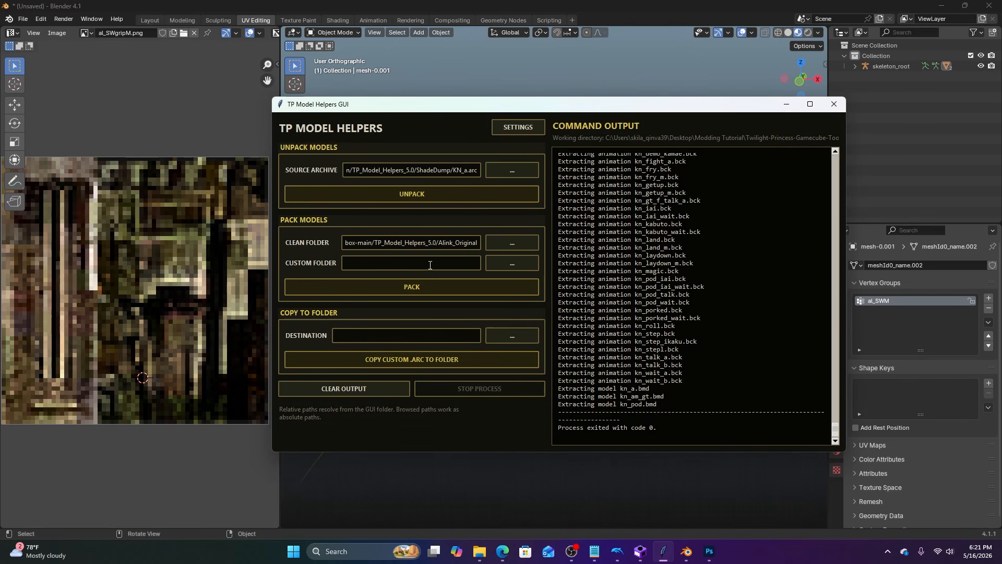
# Set the custom folder to Alink_New, pack the models and review the command output.
pyautogui.click(510, 267)
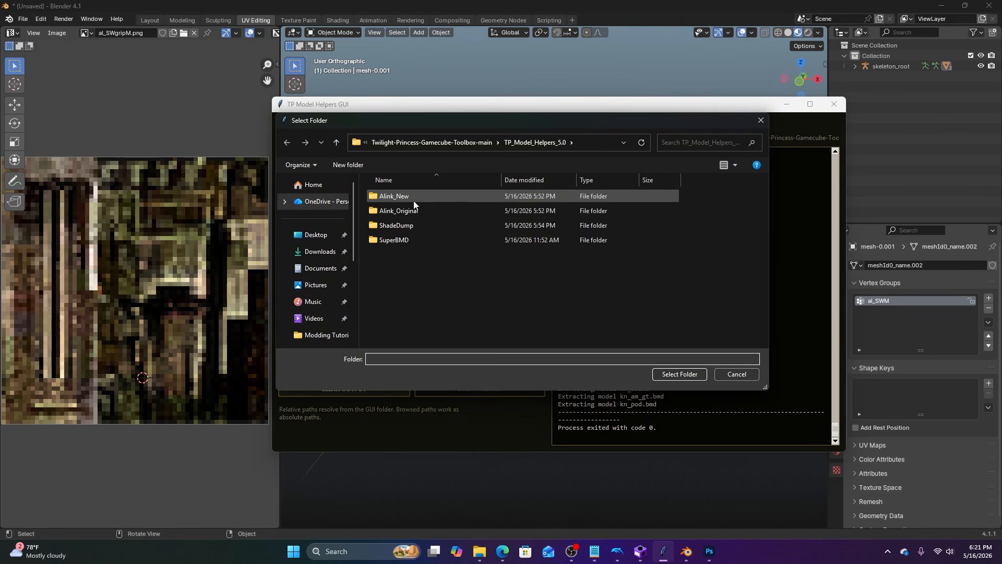
pyautogui.click(401, 196)
pyautogui.click(679, 371)
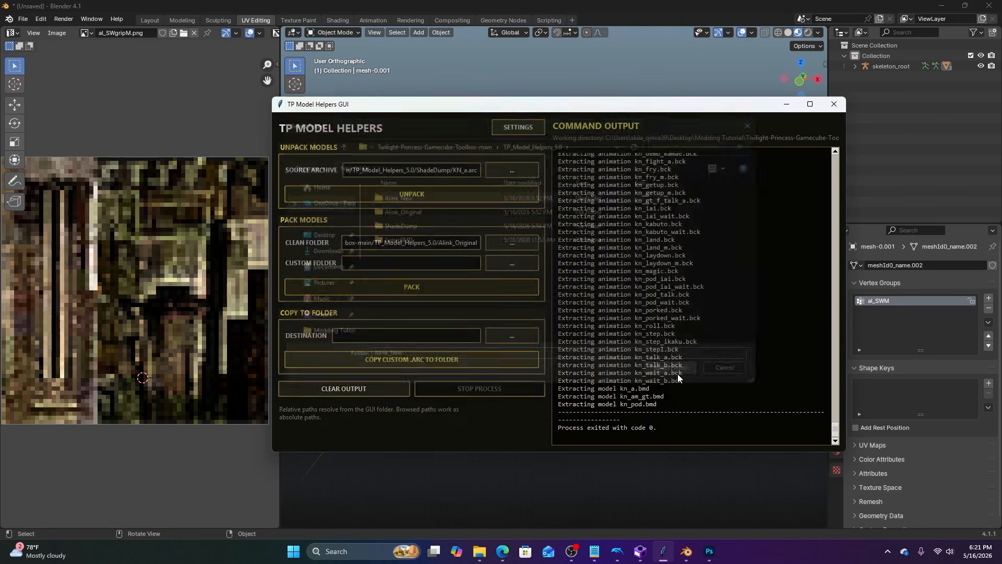
pyautogui.click(423, 290)
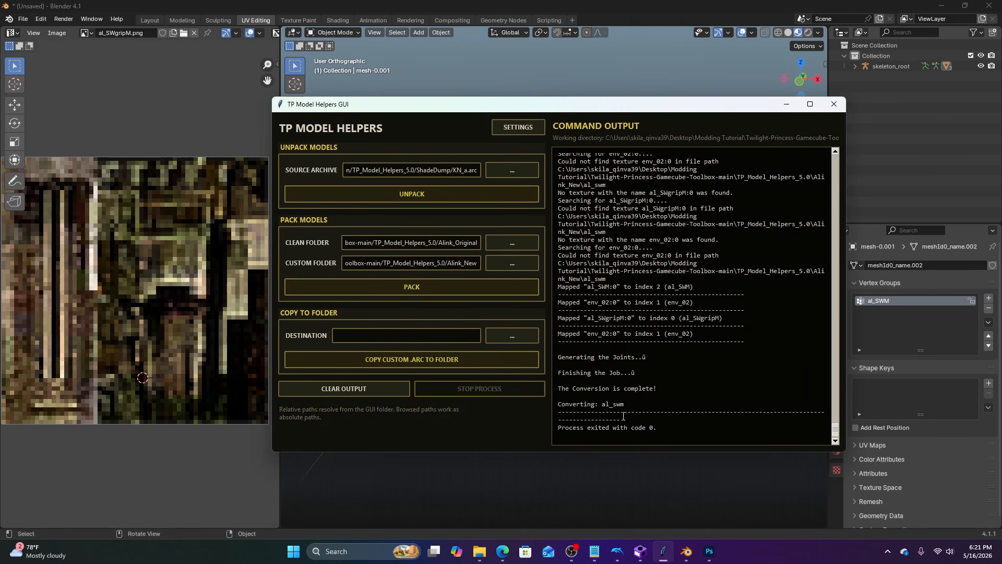
pyautogui.moveTo(624, 452); pyautogui.dragTo(621, 489)
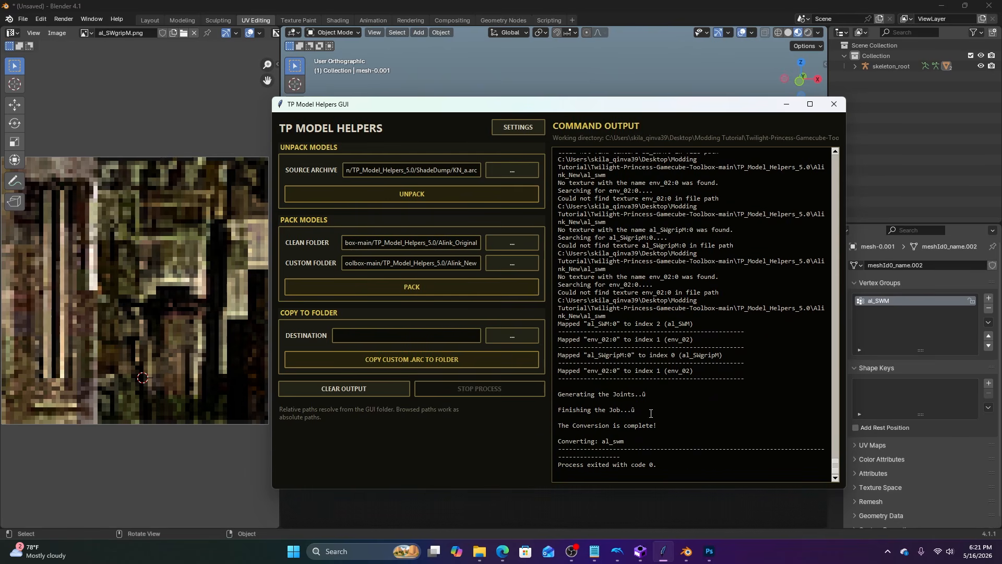
pyautogui.scroll(5, 651, 413)
pyautogui.scroll(-4, 631, 405)
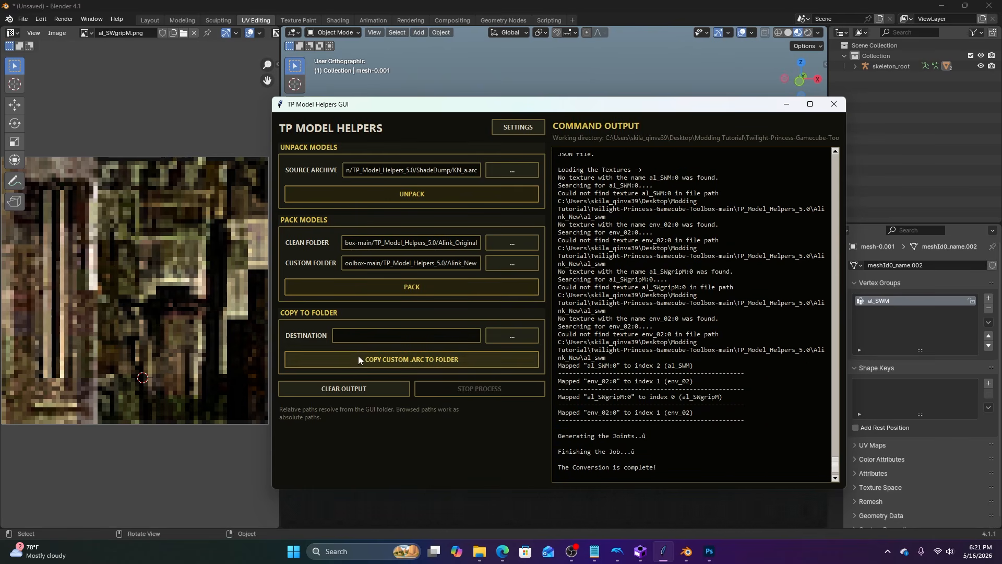
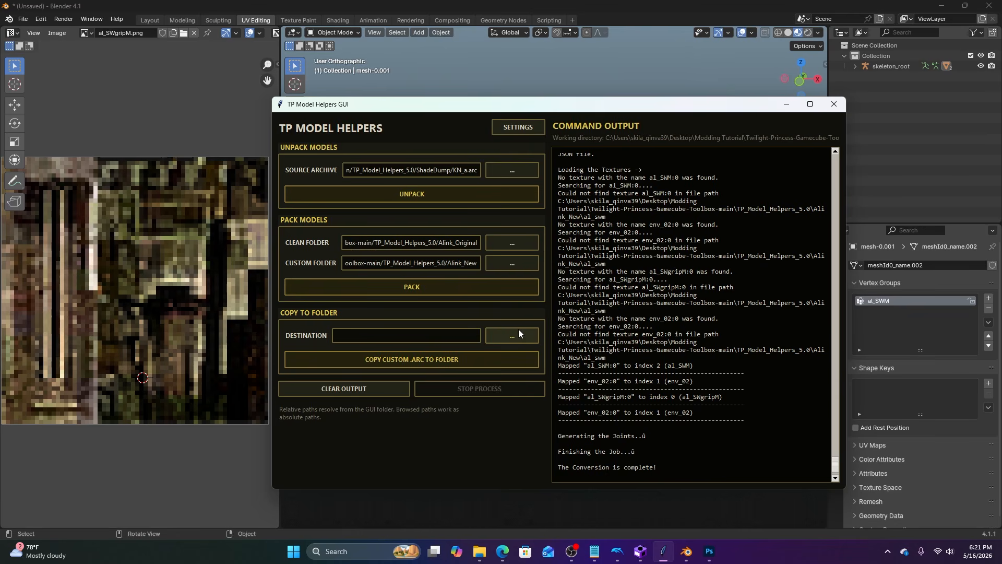
# Set the copy destination in the settings to the ISO Dumps/Modding/files/res/Object folder.
pyautogui.click(513, 127)
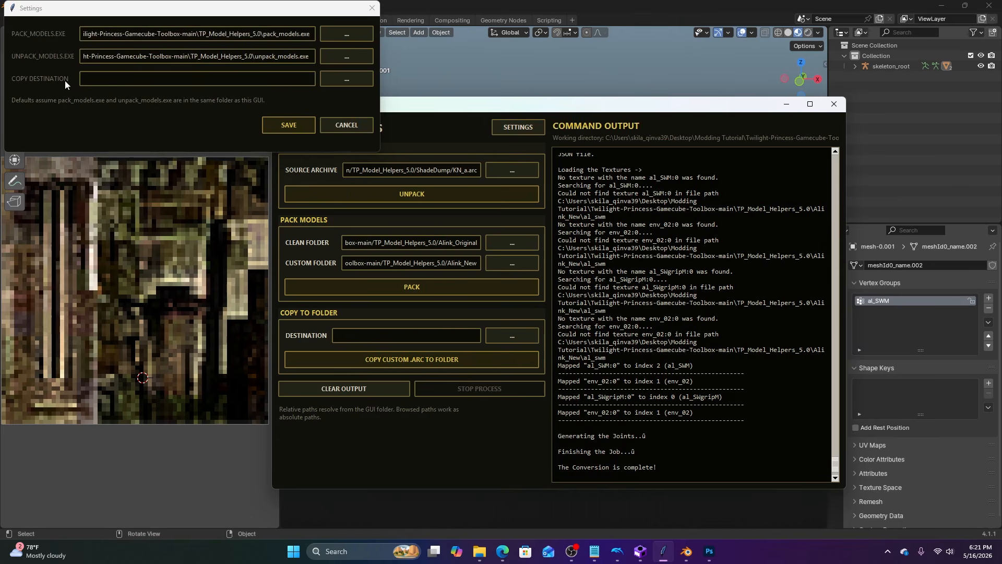
pyautogui.click(331, 80)
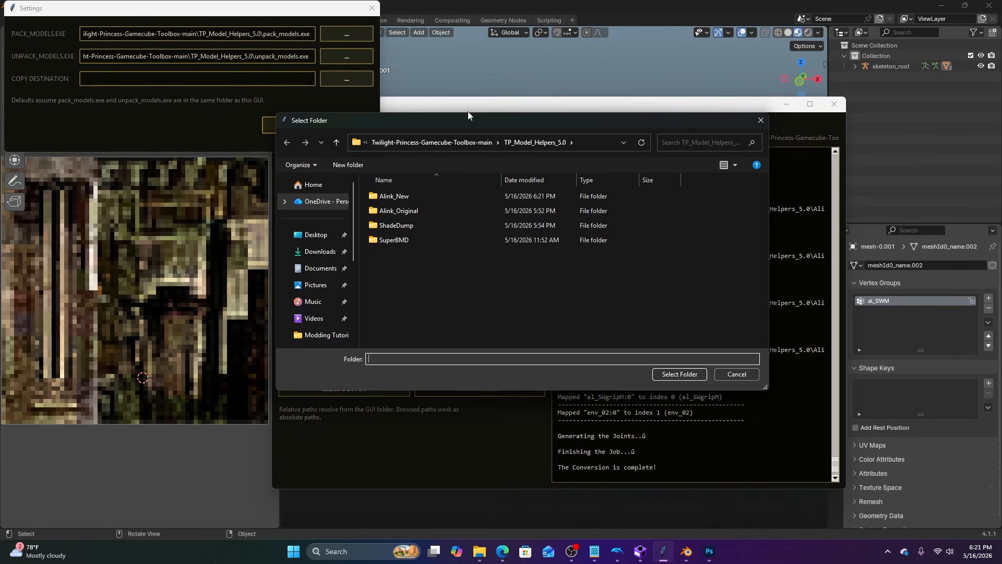
pyautogui.moveTo(468, 112); pyautogui.dragTo(408, 159)
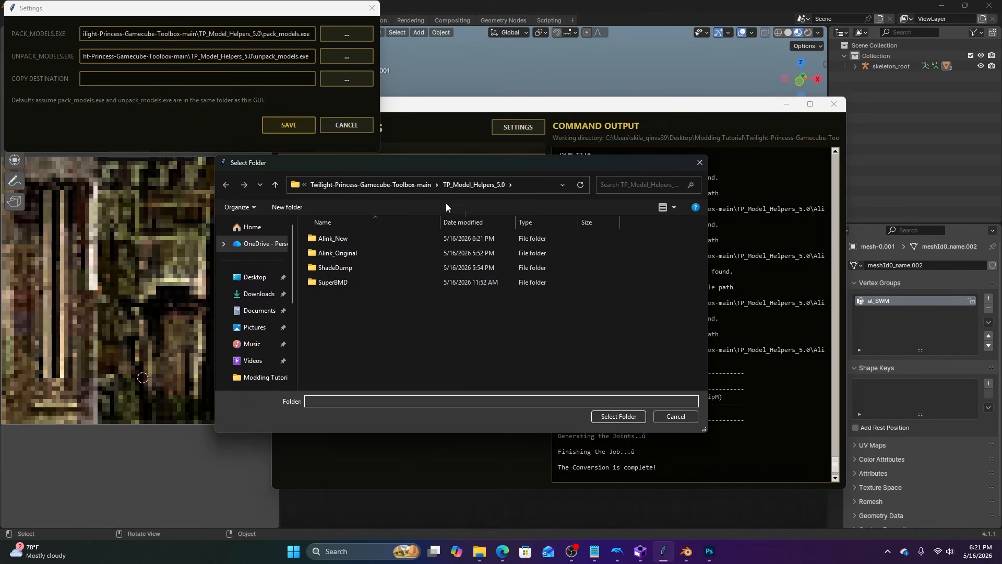
pyautogui.click(408, 188)
pyautogui.doubleClick(365, 311)
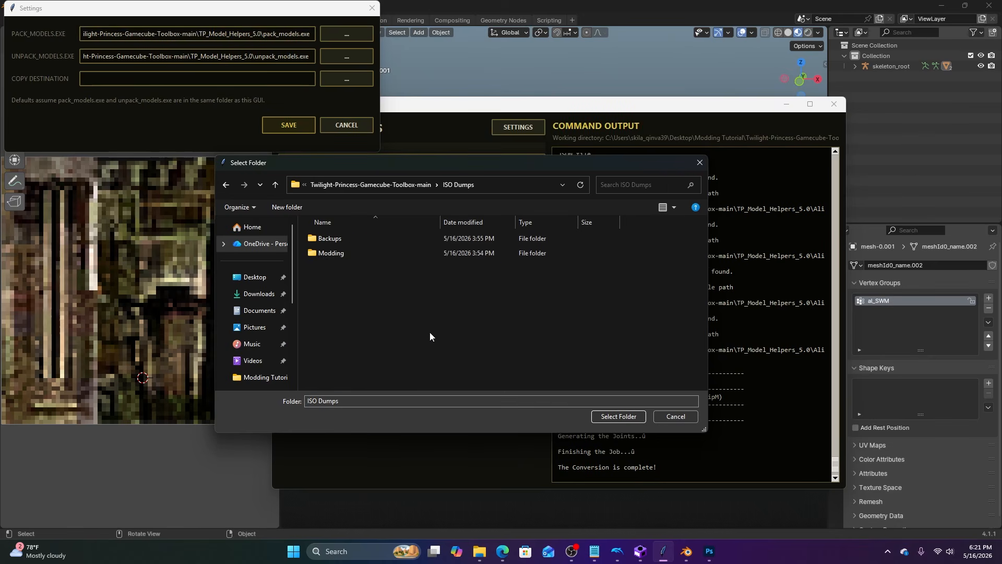
pyautogui.click(337, 254)
pyautogui.doubleClick(337, 253)
pyautogui.doubleClick(342, 240)
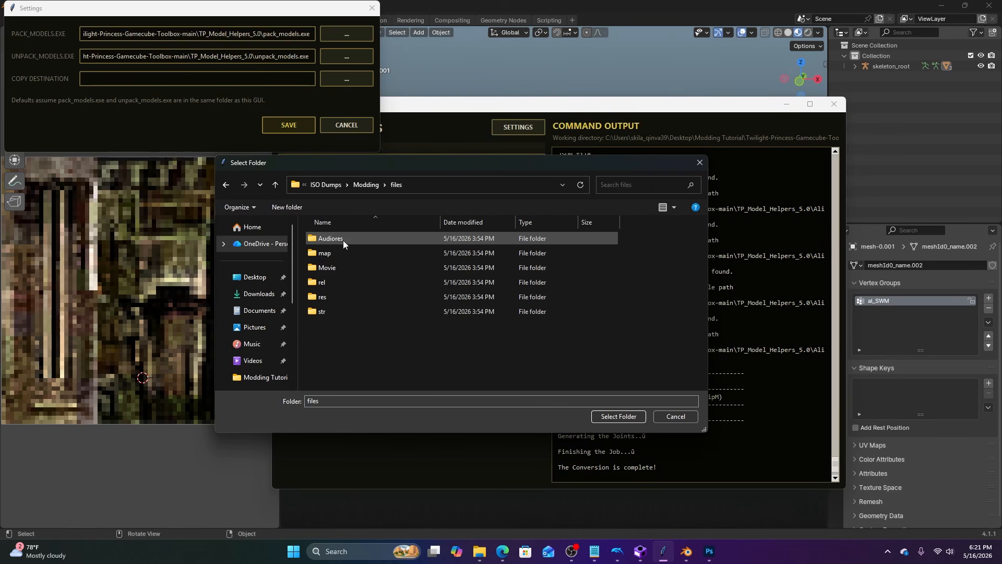
pyautogui.doubleClick(333, 291)
pyautogui.doubleClick(339, 342)
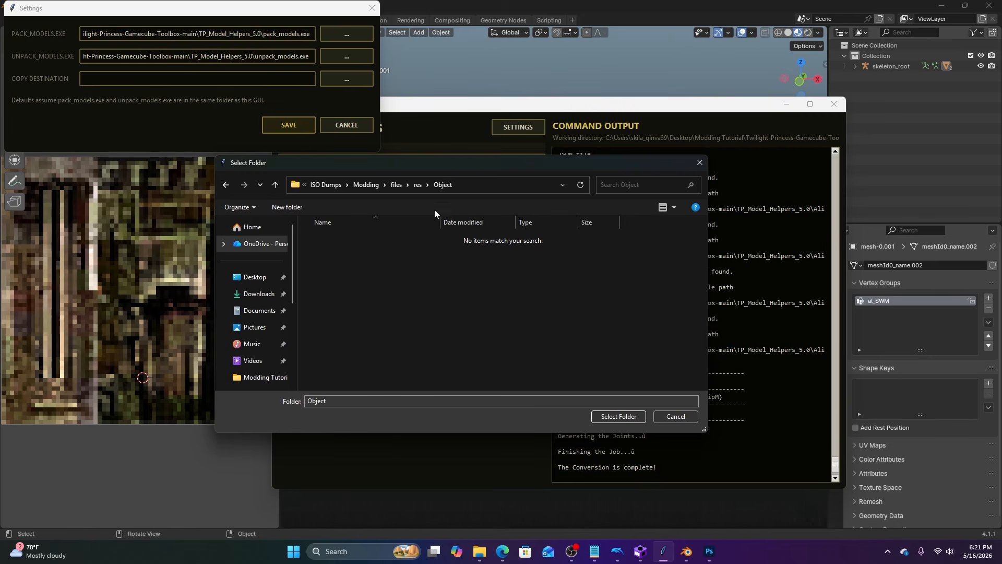
pyautogui.click(605, 416)
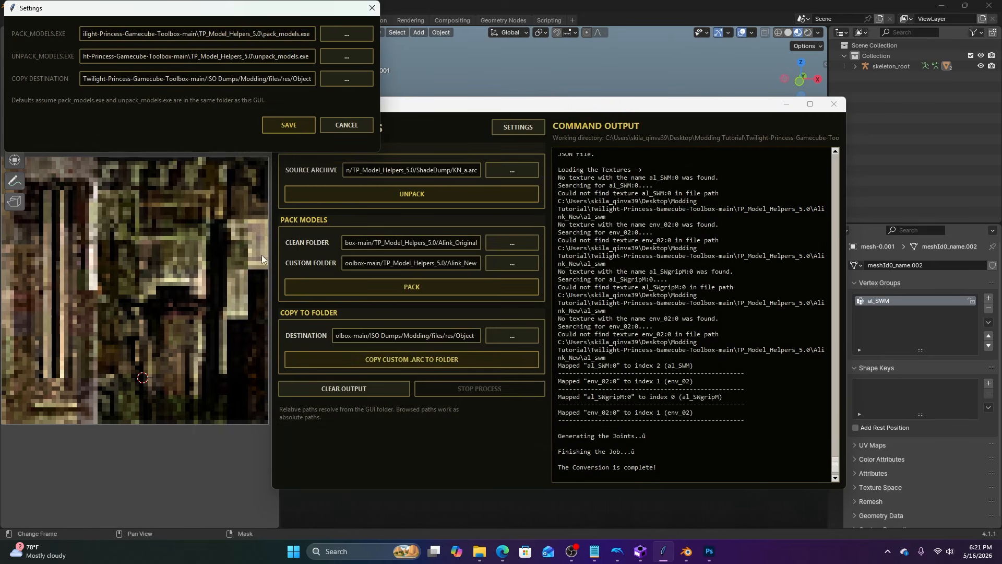
# Save the settings and copy the custom .arc file to the destination folder.
pyautogui.click(301, 126)
pyautogui.click(428, 362)
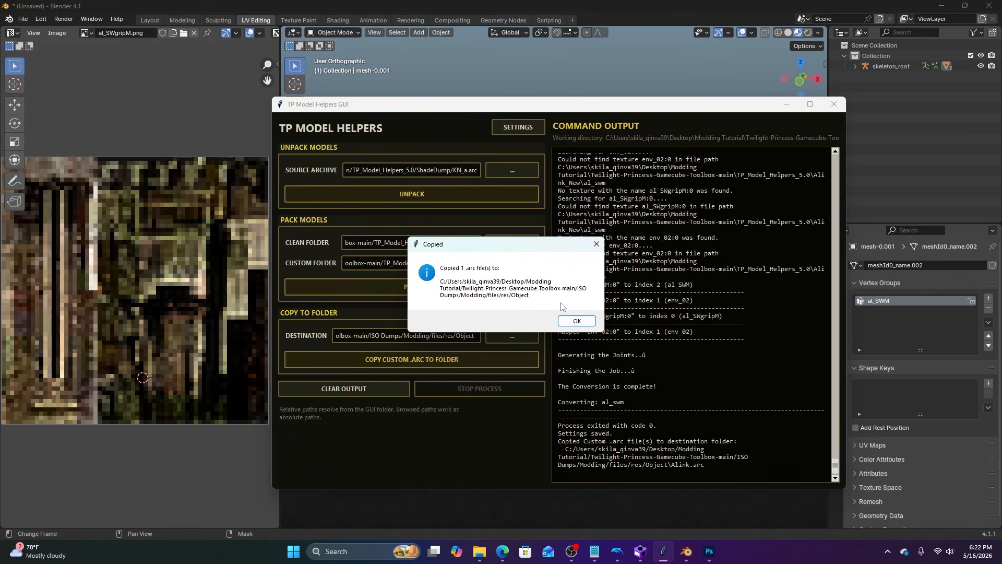
pyautogui.click(573, 322)
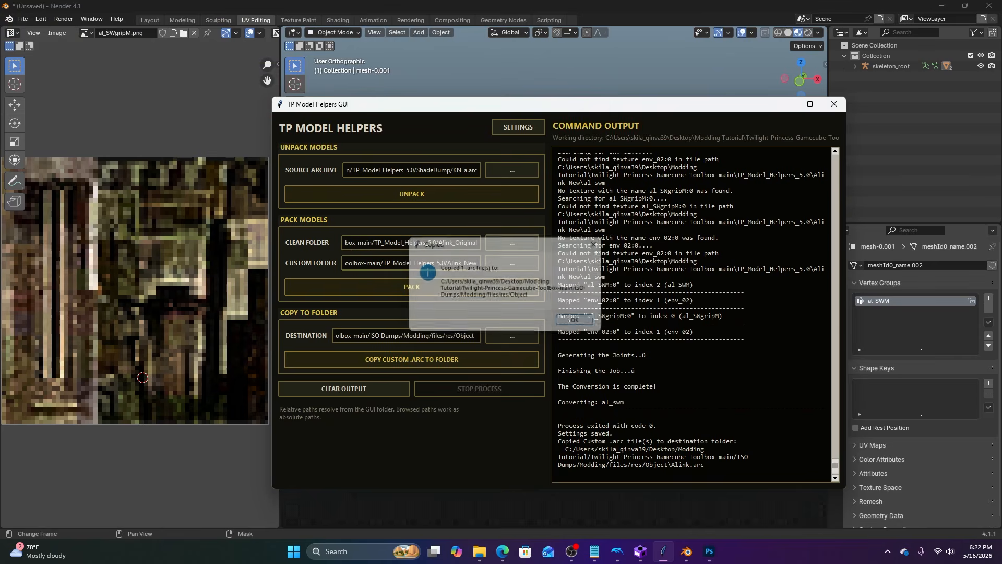
# Switch to Dolphin and launch main.dol from the ISO Dumps/Modding/sys folder.
pyautogui.click(618, 550)
pyautogui.click(334, 183)
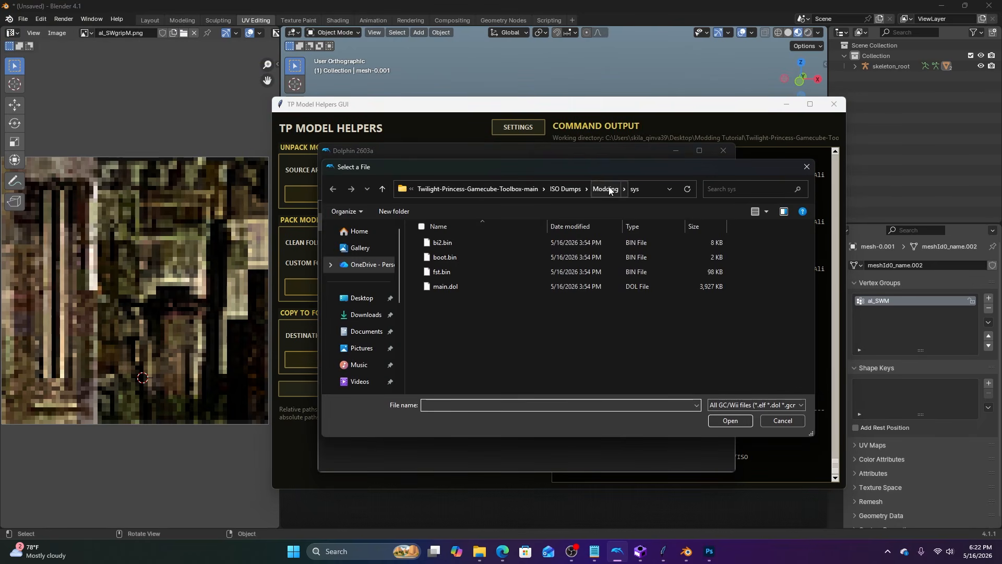
pyautogui.click(458, 284)
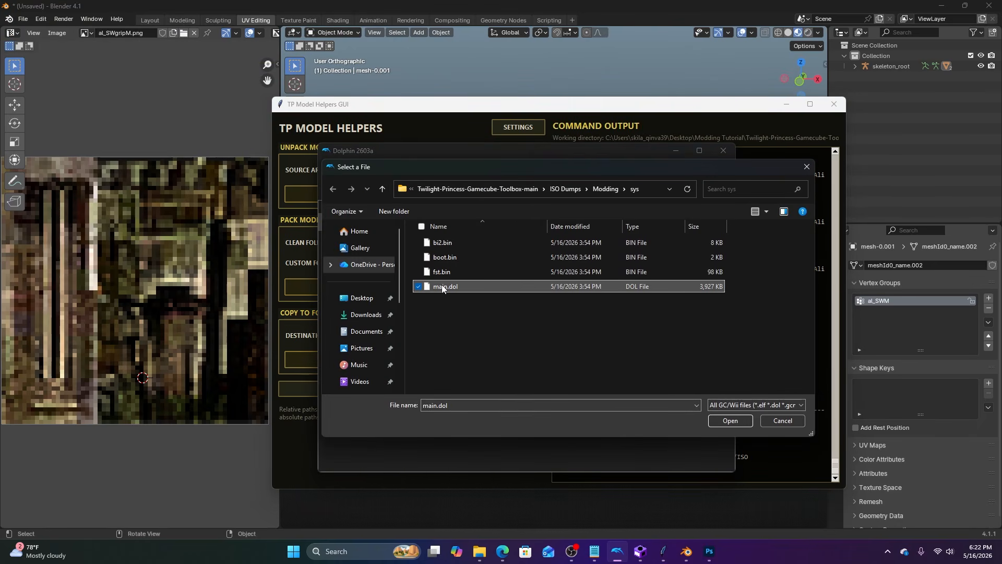
pyautogui.doubleClick(442, 288)
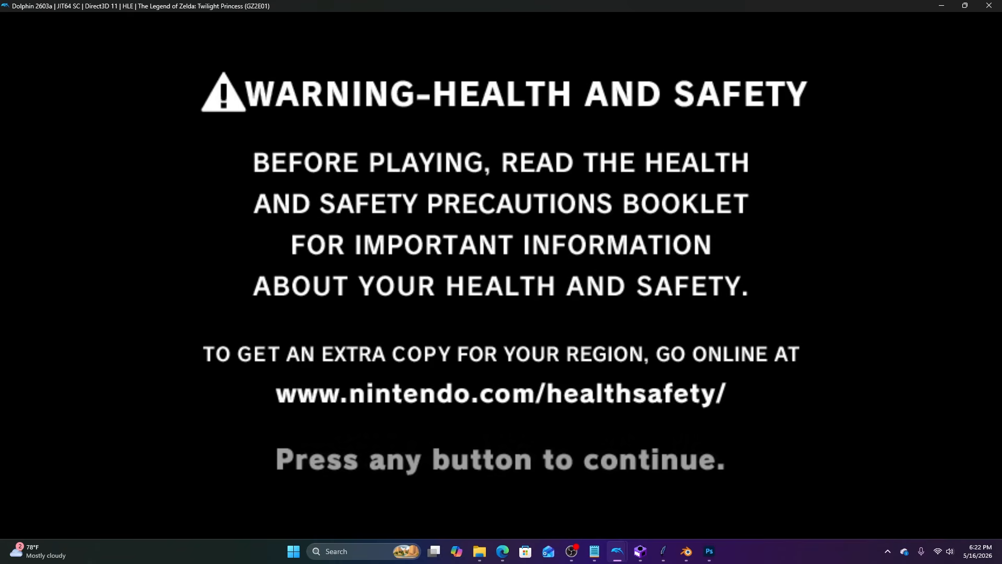
# Skip the health warning and title sequence and load the game into Hyrule Field.
pyautogui.press('x')
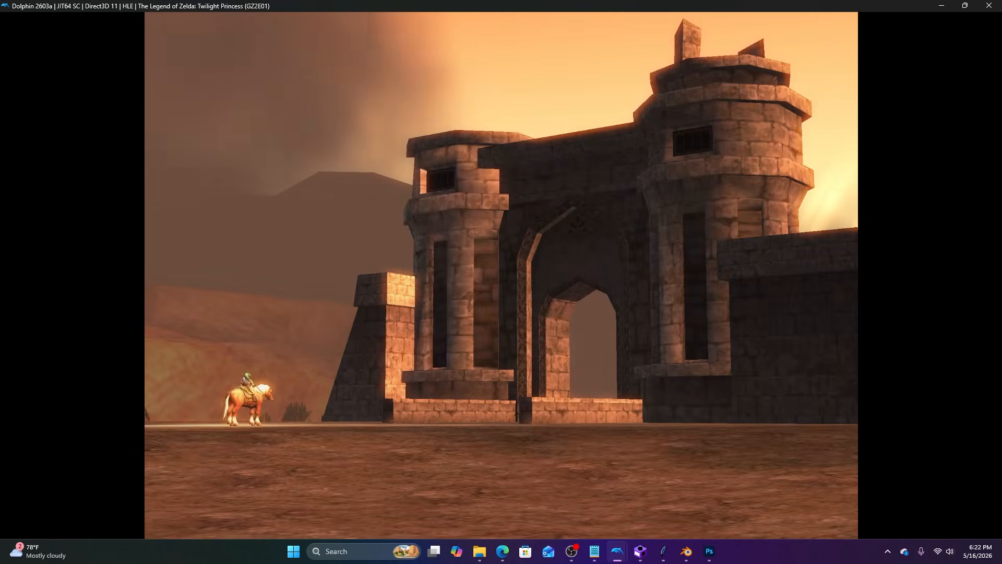
pyautogui.press('x')
pyautogui.press('x')
pyautogui.press('x')
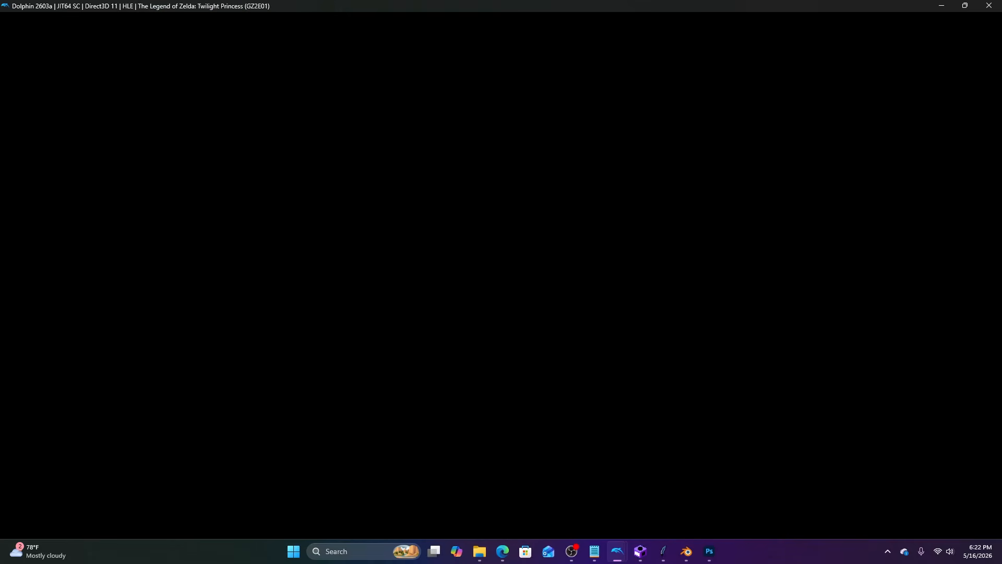
pyautogui.press('z')
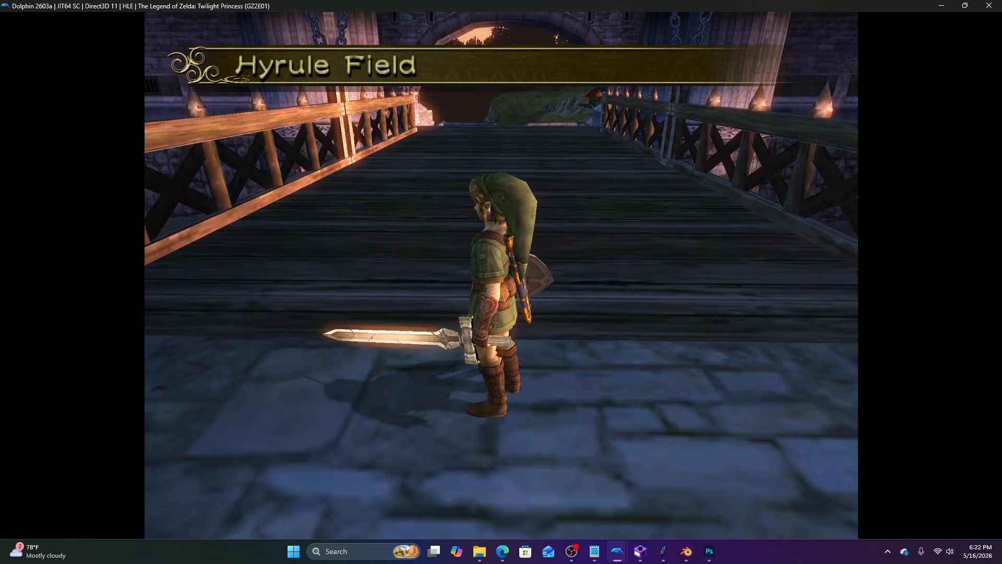
# Examine the custom sword in Link's hand by moving the camera around him and trying his battle stance.
pyautogui.press('l')
pyautogui.press('j')
pyautogui.press('Left')
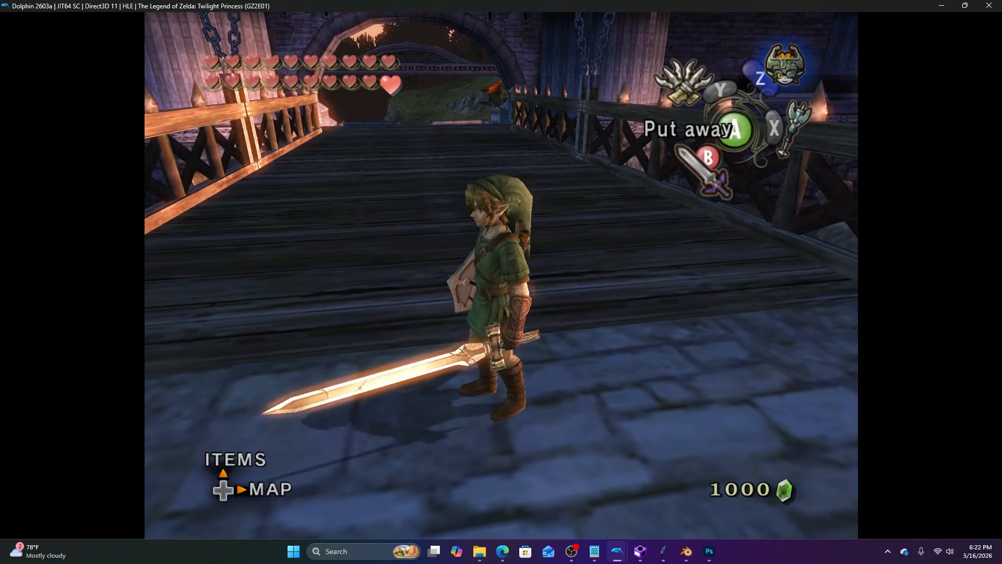
pyautogui.press('q')
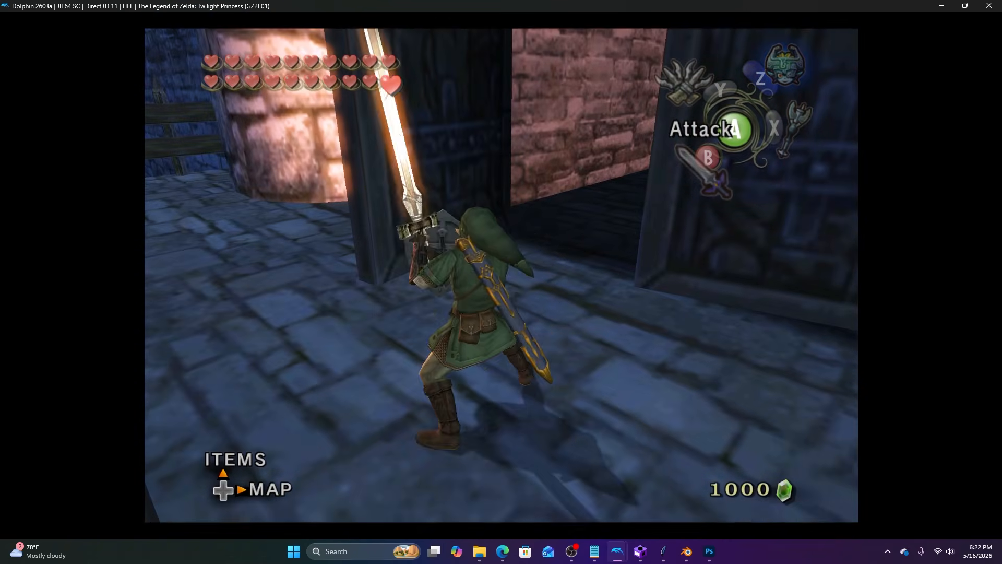
pyautogui.press('Right')
pyautogui.press('Right')
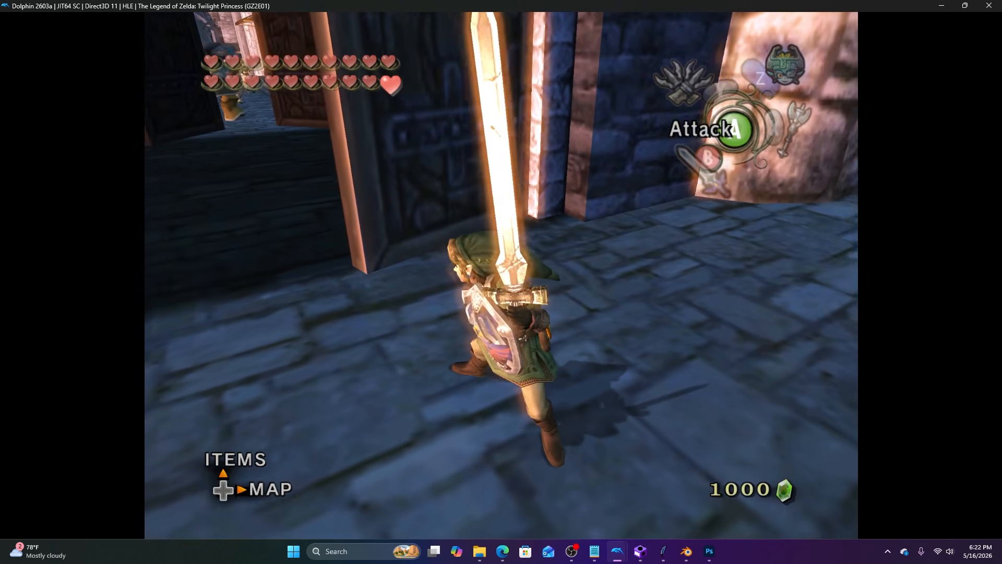
pyautogui.press('x')
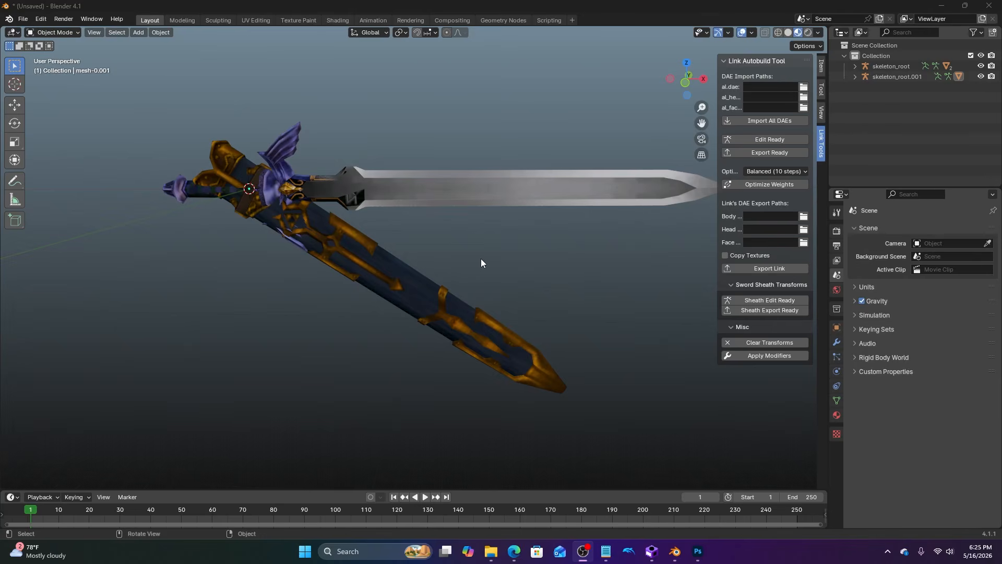
# Switch to Blender and apply the Sheath Edit Ready transform to line the sheath up with the sword.
pyautogui.moveTo(481, 258); pyautogui.dragTo(384, 245, button='middle')
pyautogui.click(402, 282)
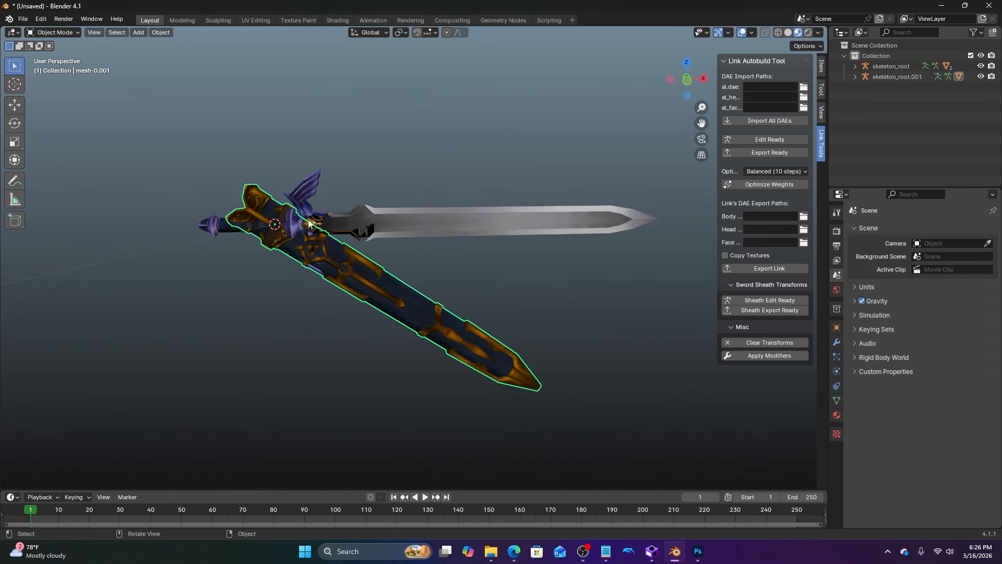
pyautogui.click(466, 223)
pyautogui.moveTo(362, 258); pyautogui.dragTo(366, 286, button='middle')
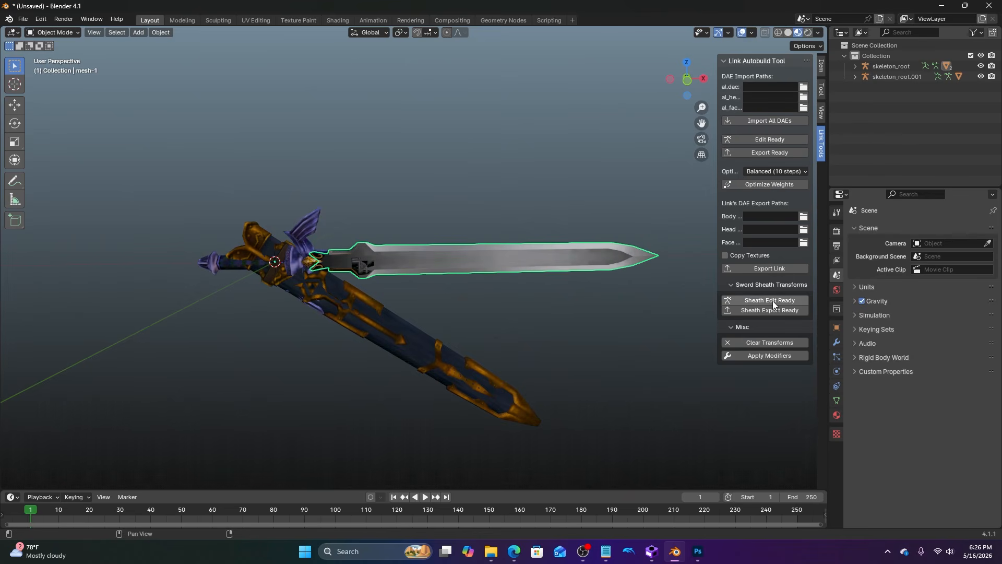
pyautogui.click(367, 314)
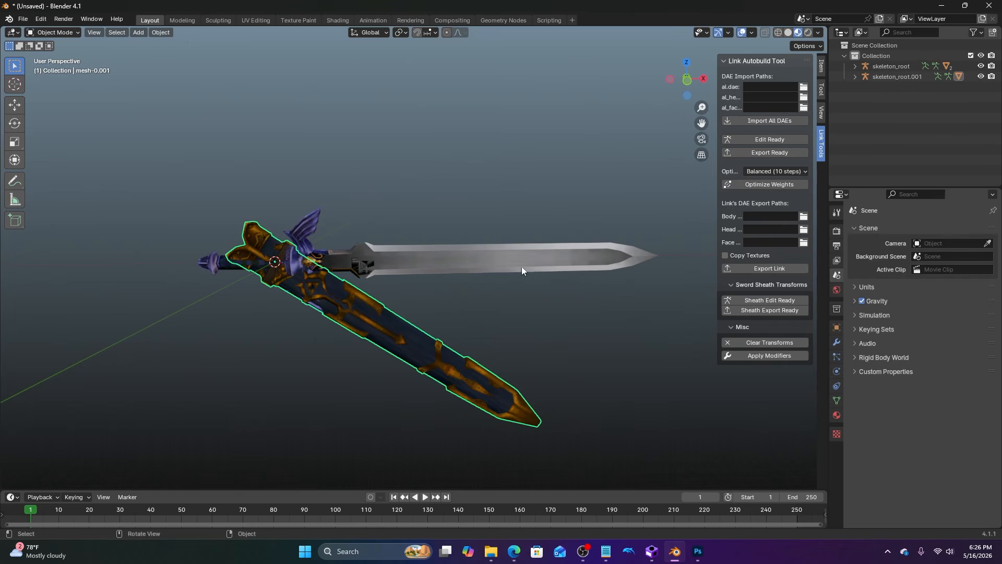
pyautogui.click(754, 297)
pyautogui.scroll(3, 321, 208)
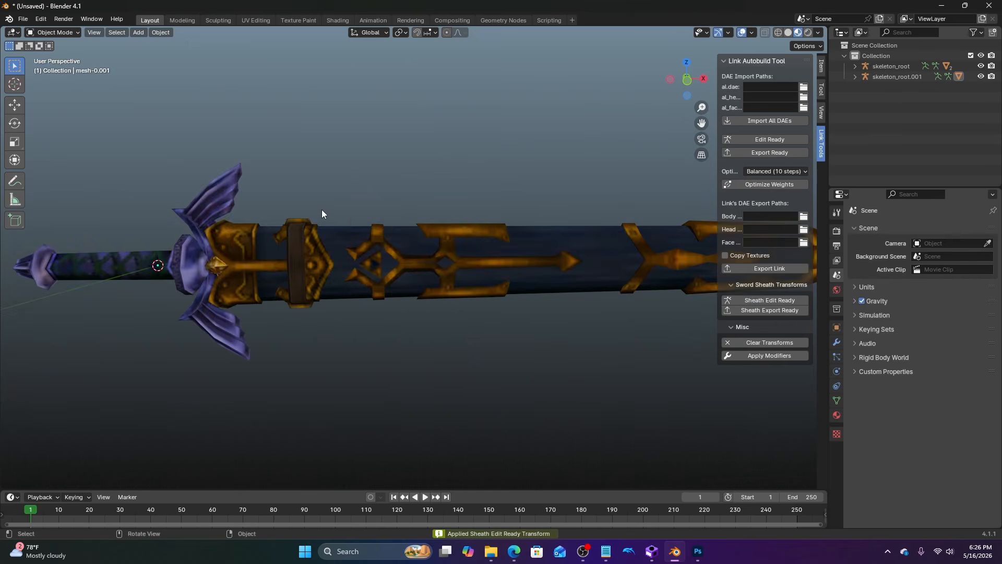
pyautogui.moveTo(321, 209); pyautogui.dragTo(357, 273, button='middle')
pyautogui.click(443, 311)
pyautogui.scroll(-5, 408, 319)
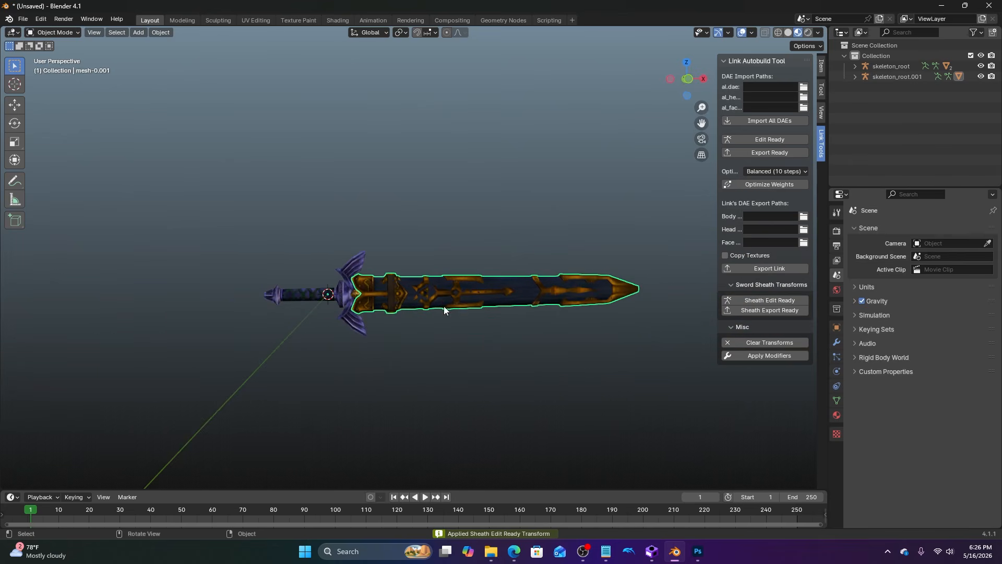
pyautogui.moveTo(444, 306); pyautogui.dragTo(421, 270, button='middle')
# Return the sheath to its angled game orientation with the Sheath Export Ready transform.
pyautogui.click(771, 310)
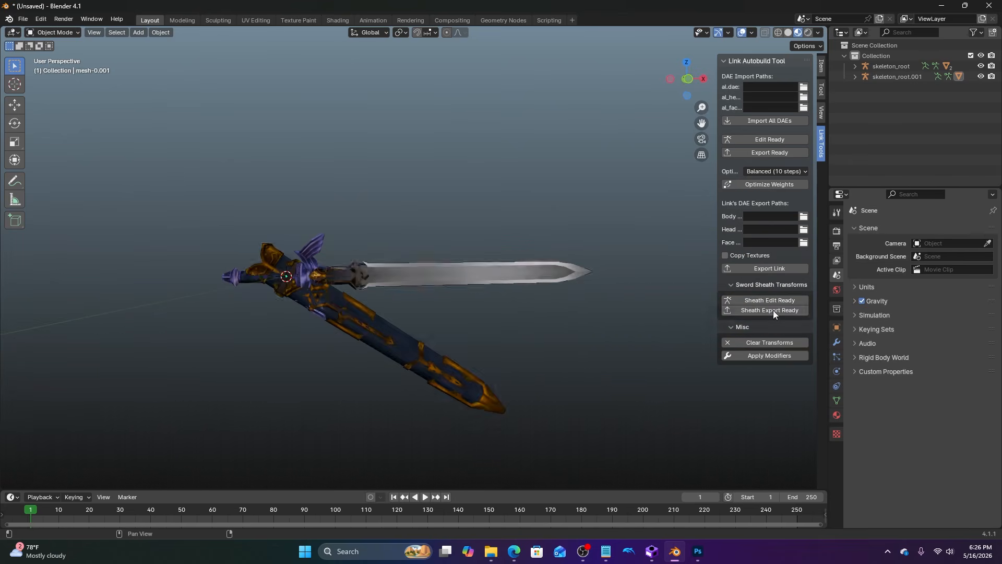
pyautogui.click(468, 301)
pyautogui.scroll(3, 547, 317)
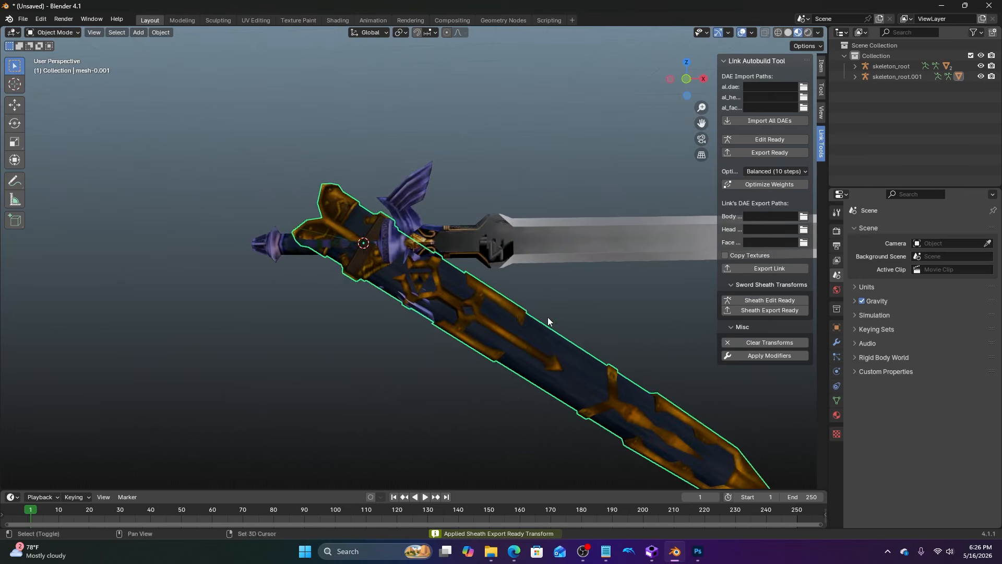
pyautogui.moveTo(547, 318); pyautogui.dragTo(487, 311, button='middle')
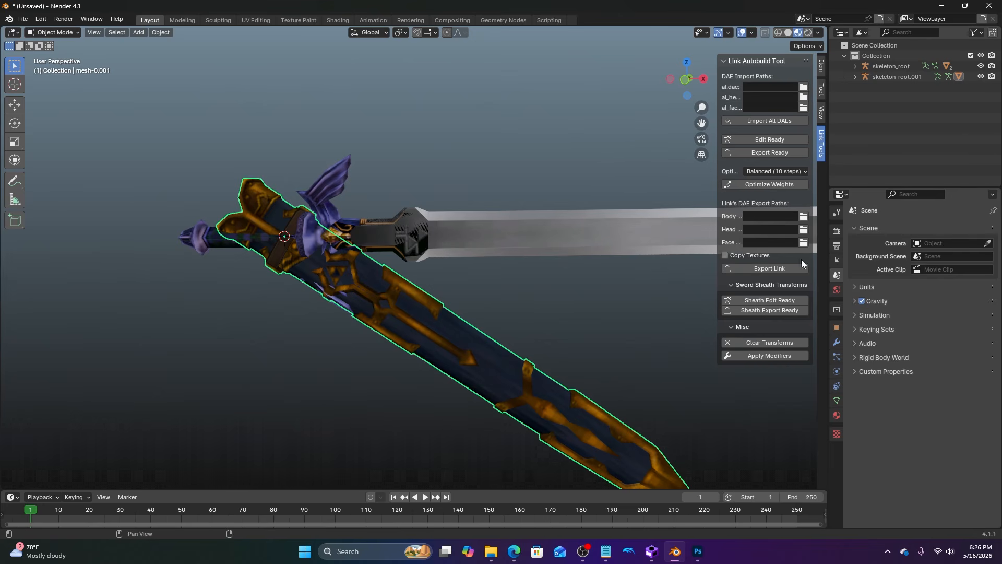
# Align the sheath with Sheath Edit Ready once more and restore its angled placement with Sheath Export Ready.
pyautogui.click(768, 299)
pyautogui.scroll(-2, 567, 256)
pyautogui.keyDown('shift'); pyautogui.moveTo(567, 256); pyautogui.dragTo(485, 246, button='middle'); pyautogui.keyUp('shift')
pyautogui.moveTo(436, 219); pyautogui.dragTo(449, 233, button='middle')
pyautogui.scroll(1, 451, 234)
pyautogui.click(483, 240)
pyautogui.click(778, 310)
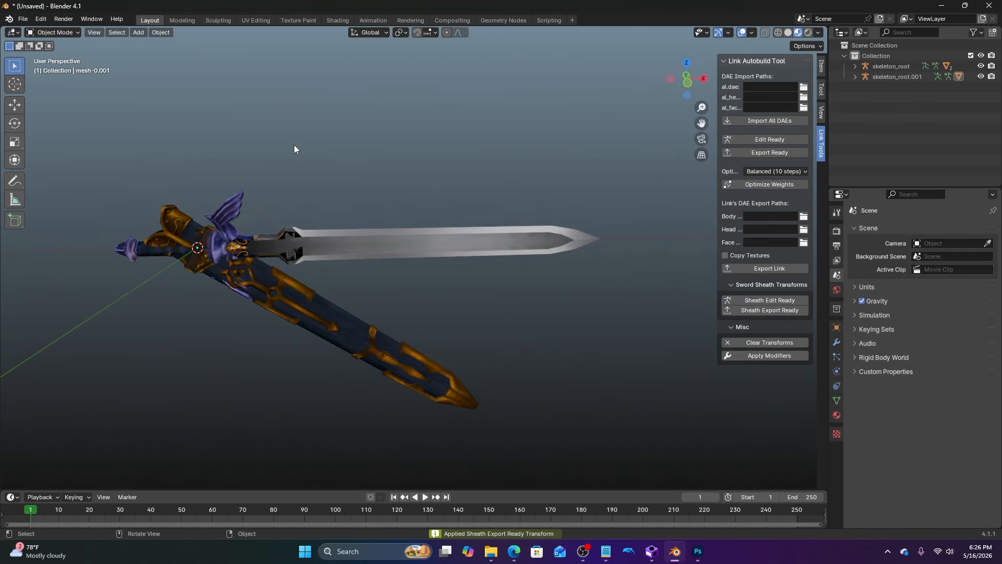